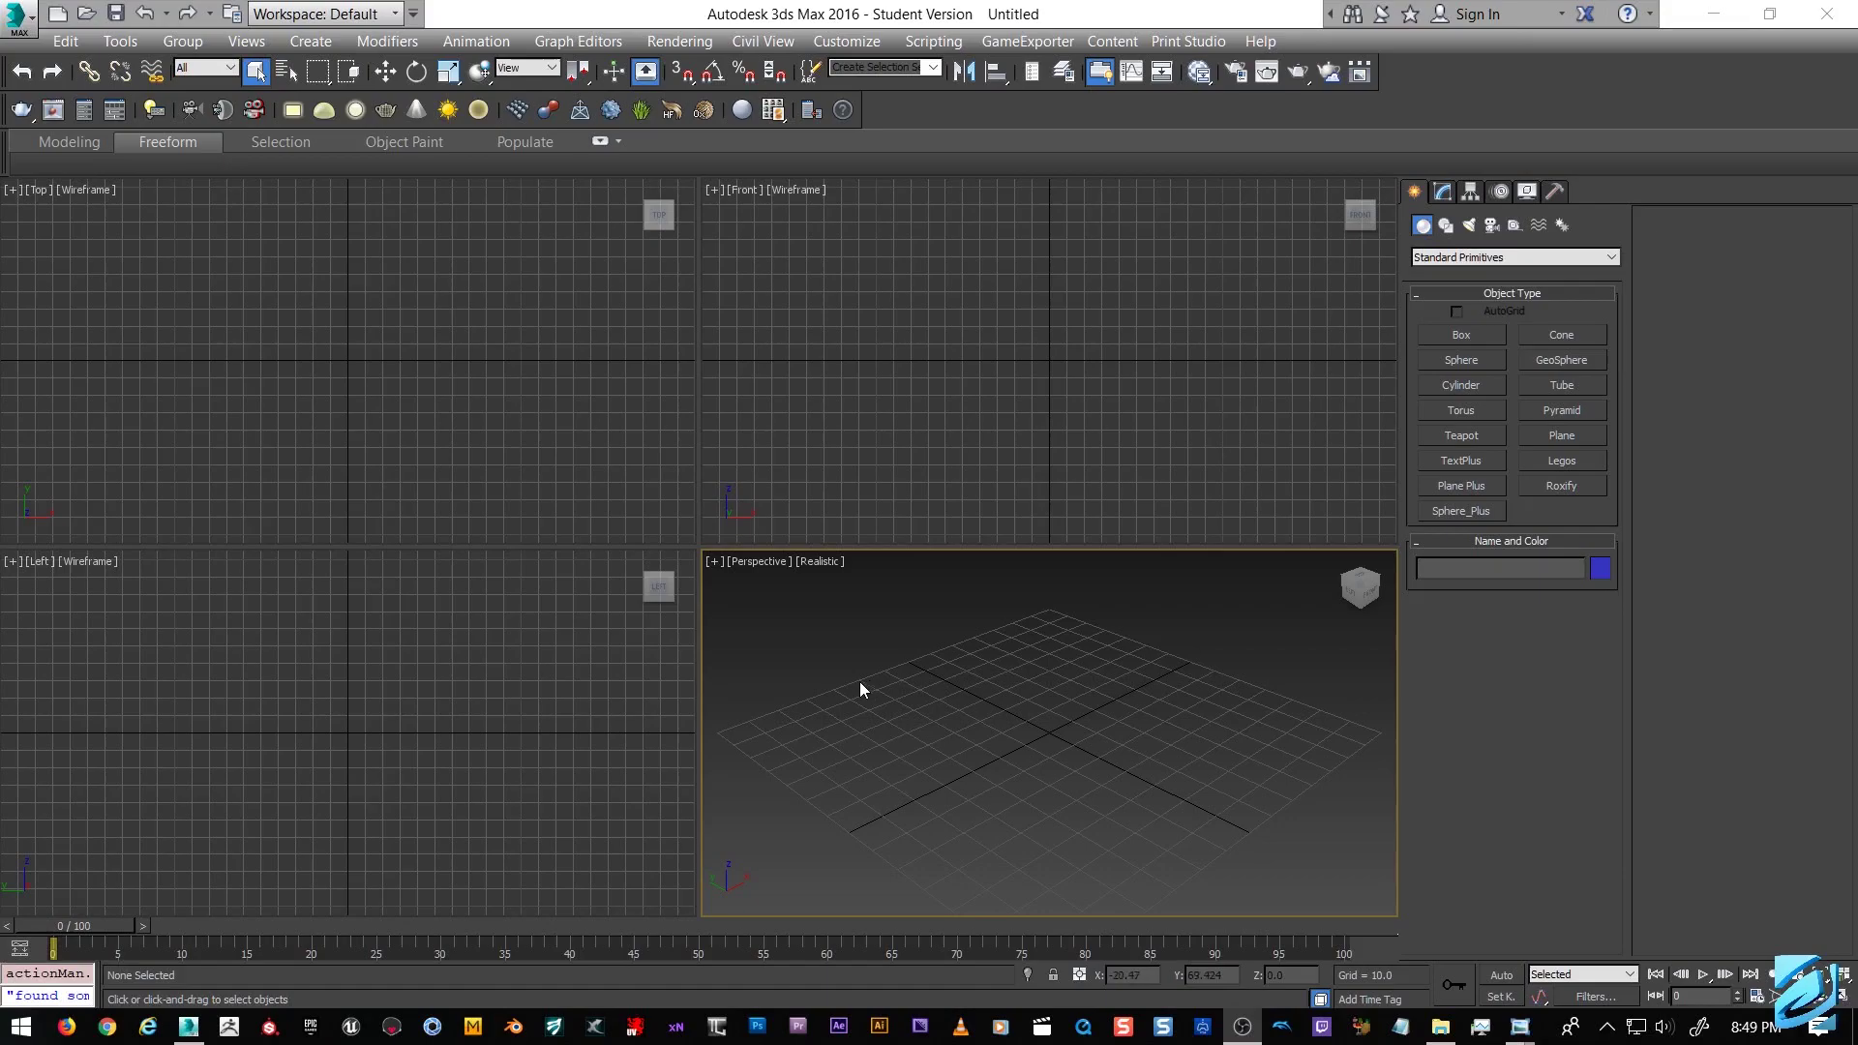
Make the Perspective view the active viewport.
click(509, 594)
click(735, 407)
click(596, 405)
click(832, 613)
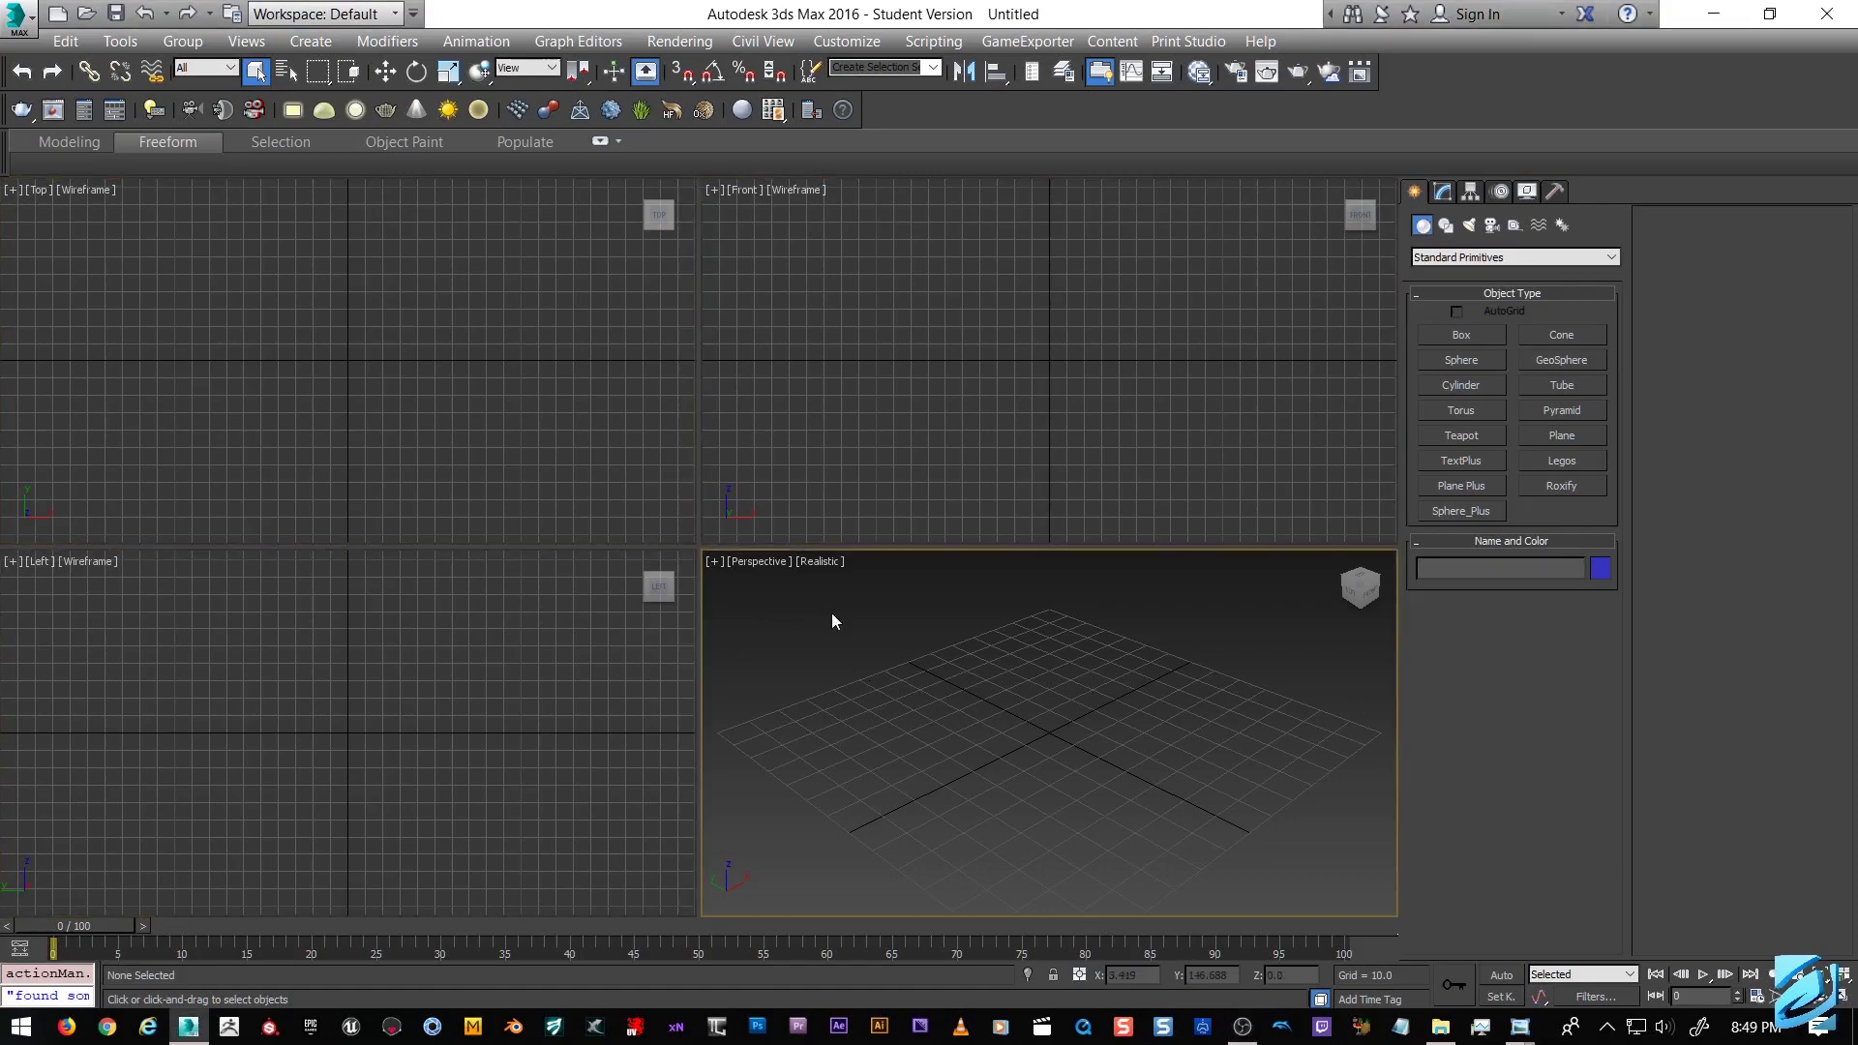
click(542, 580)
click(744, 455)
click(957, 668)
click(628, 619)
click(584, 357)
click(755, 464)
click(941, 651)
Create a sphere at the grid centre in a maximized Perspective view.
click(1476, 364)
key(alt+w)
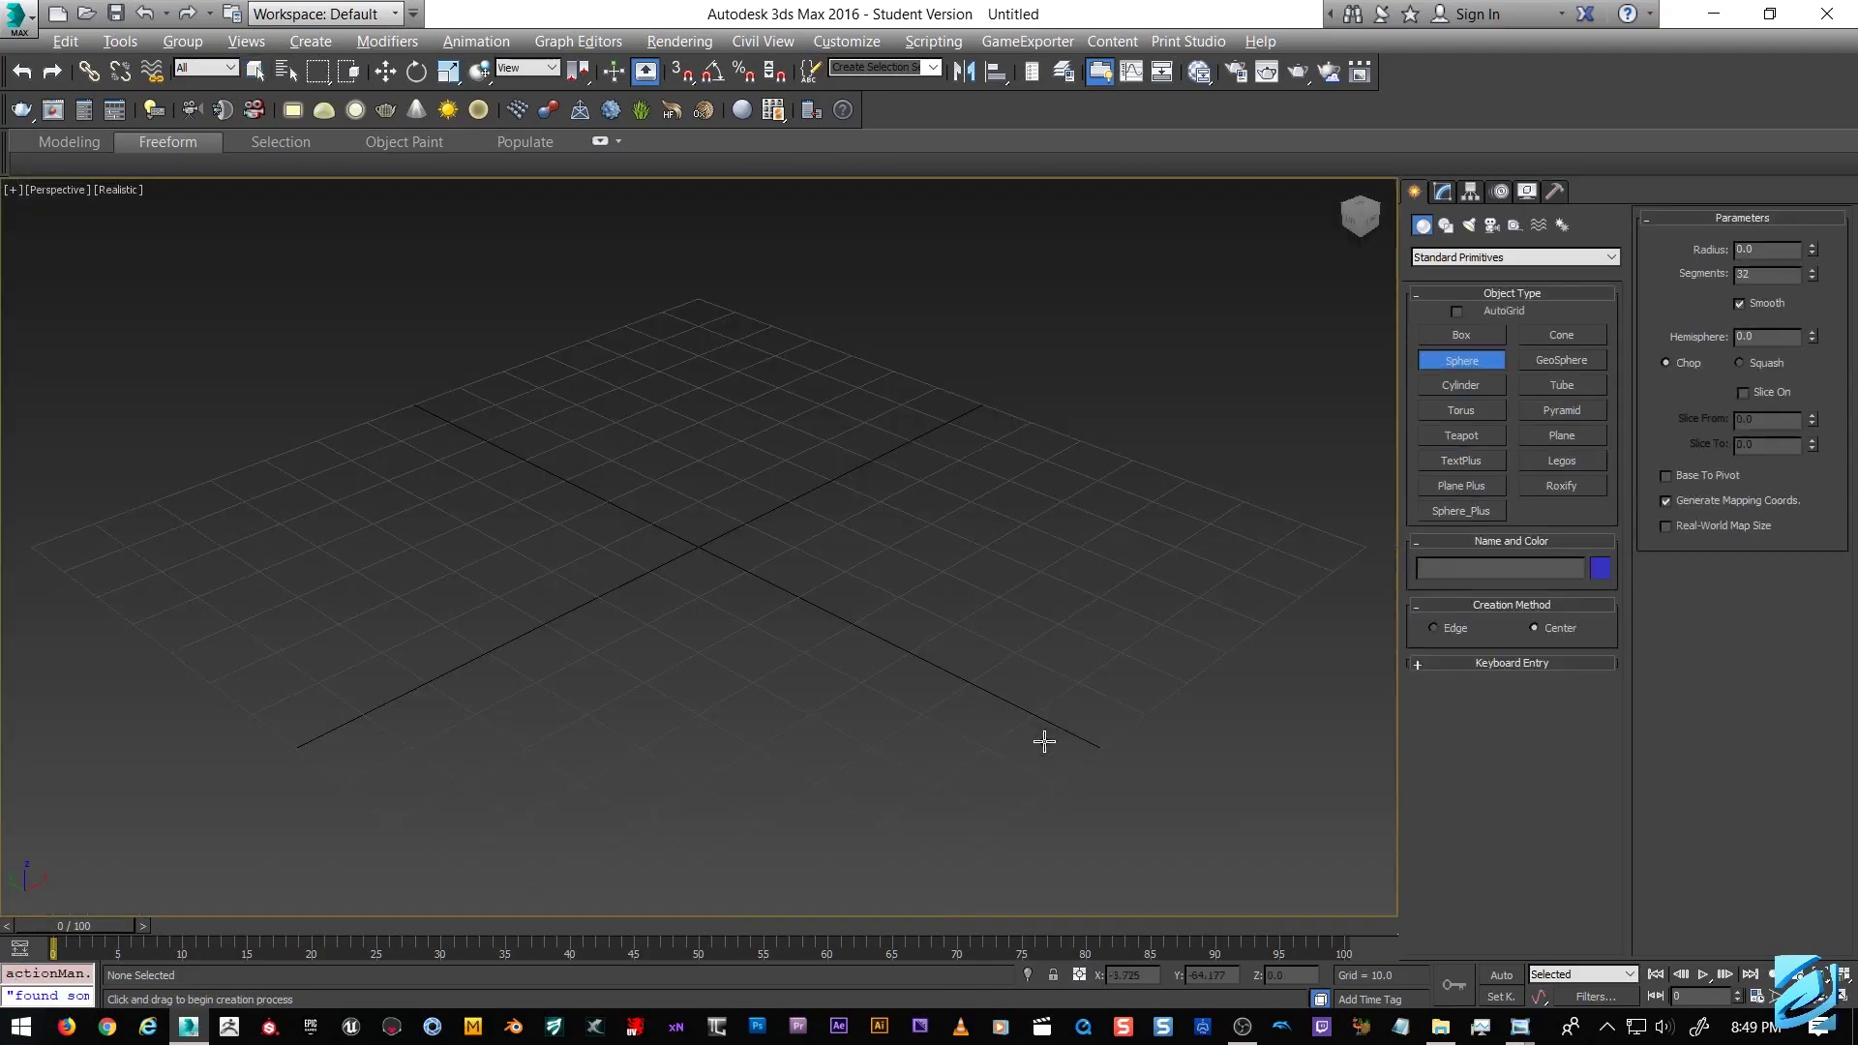
drag(710, 557, 766, 477)
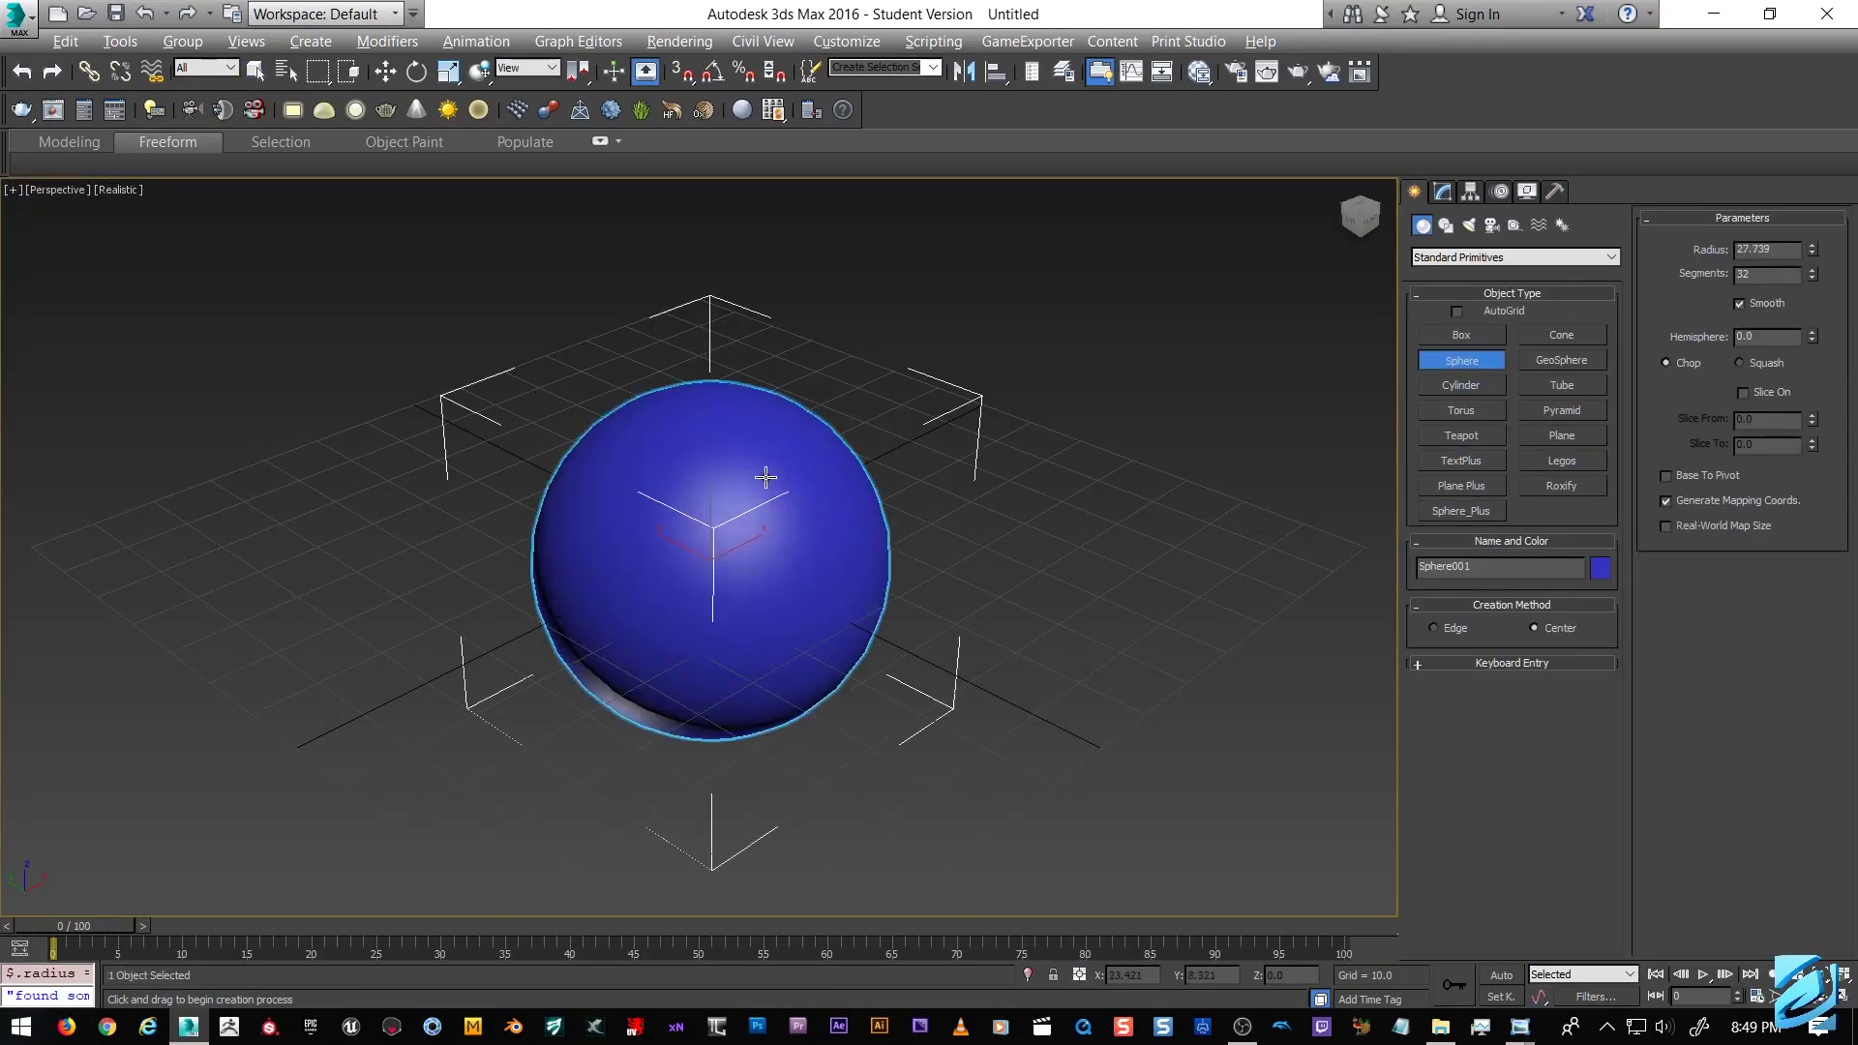
Raise the sphere above the grid and turn on Edged Faces display.
key(w)
alt+middle_drag(713, 513, 716, 541)
drag(720, 629, 721, 411)
alt+middle_drag(1020, 477, 965, 586)
key(F4)
key(q)
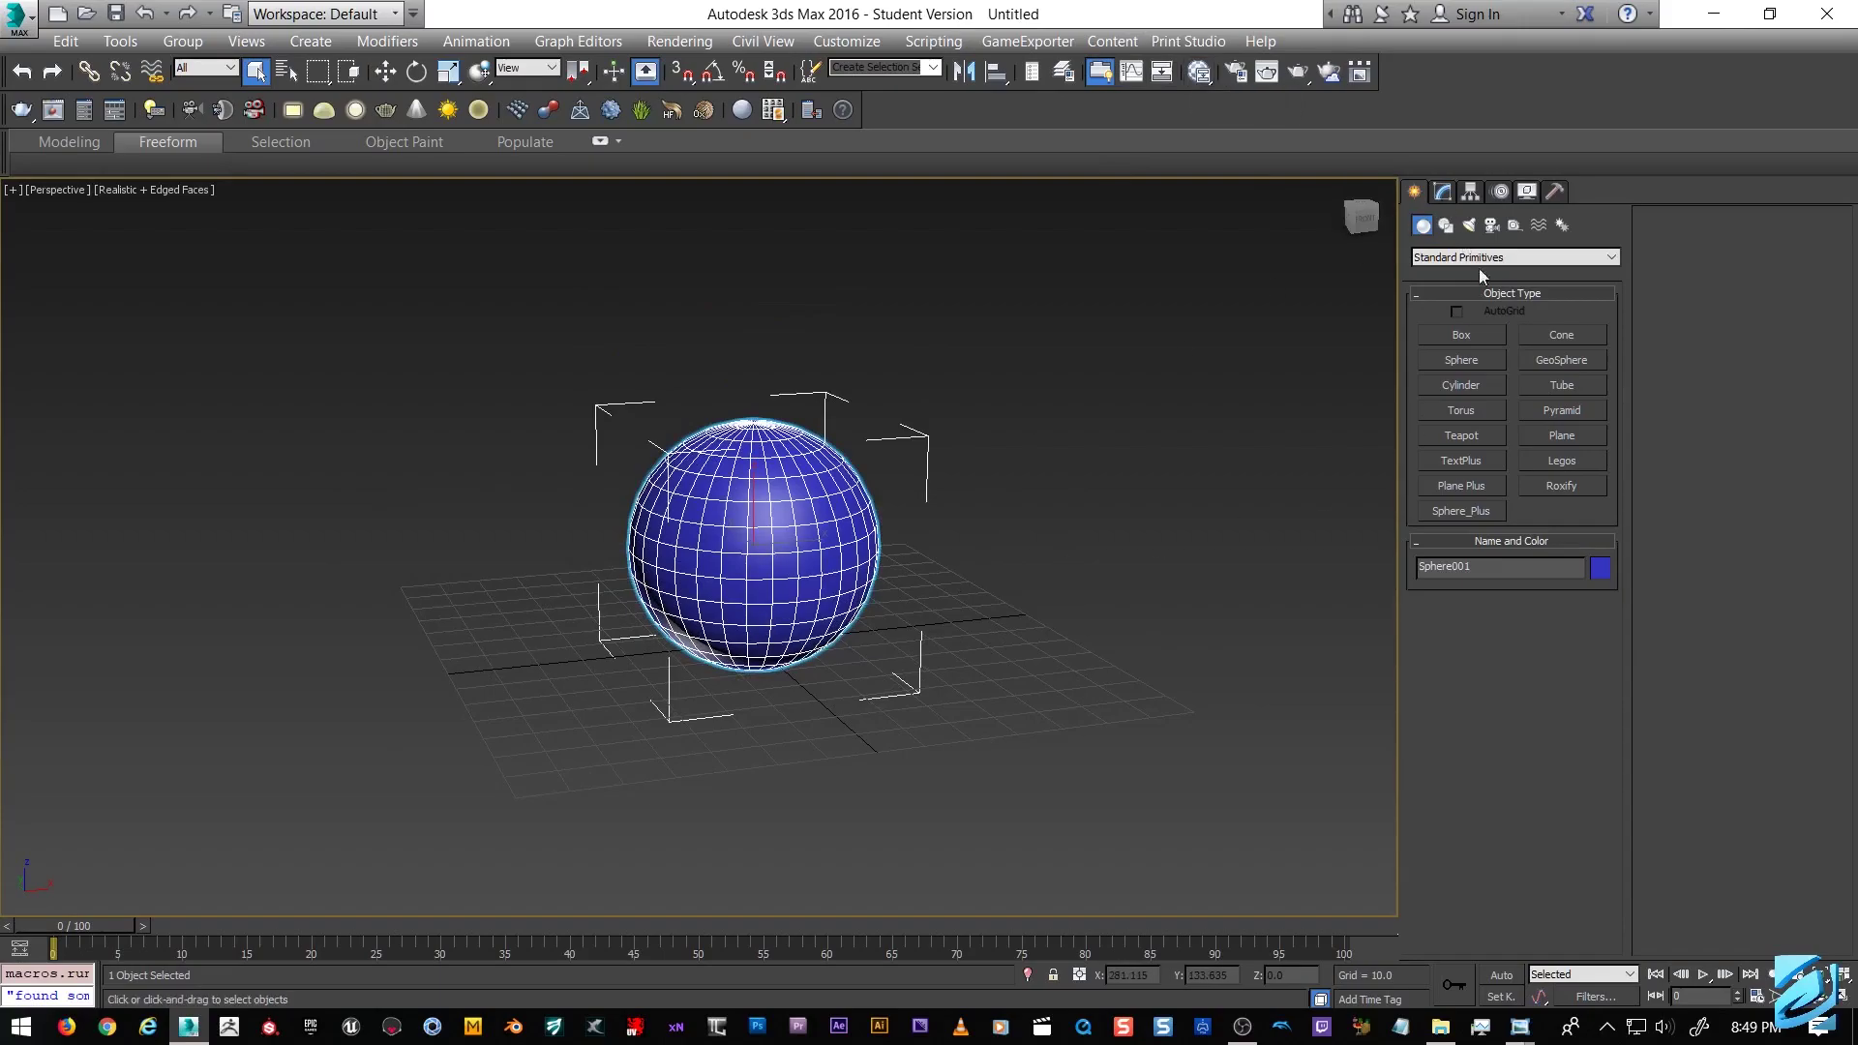
click(1467, 227)
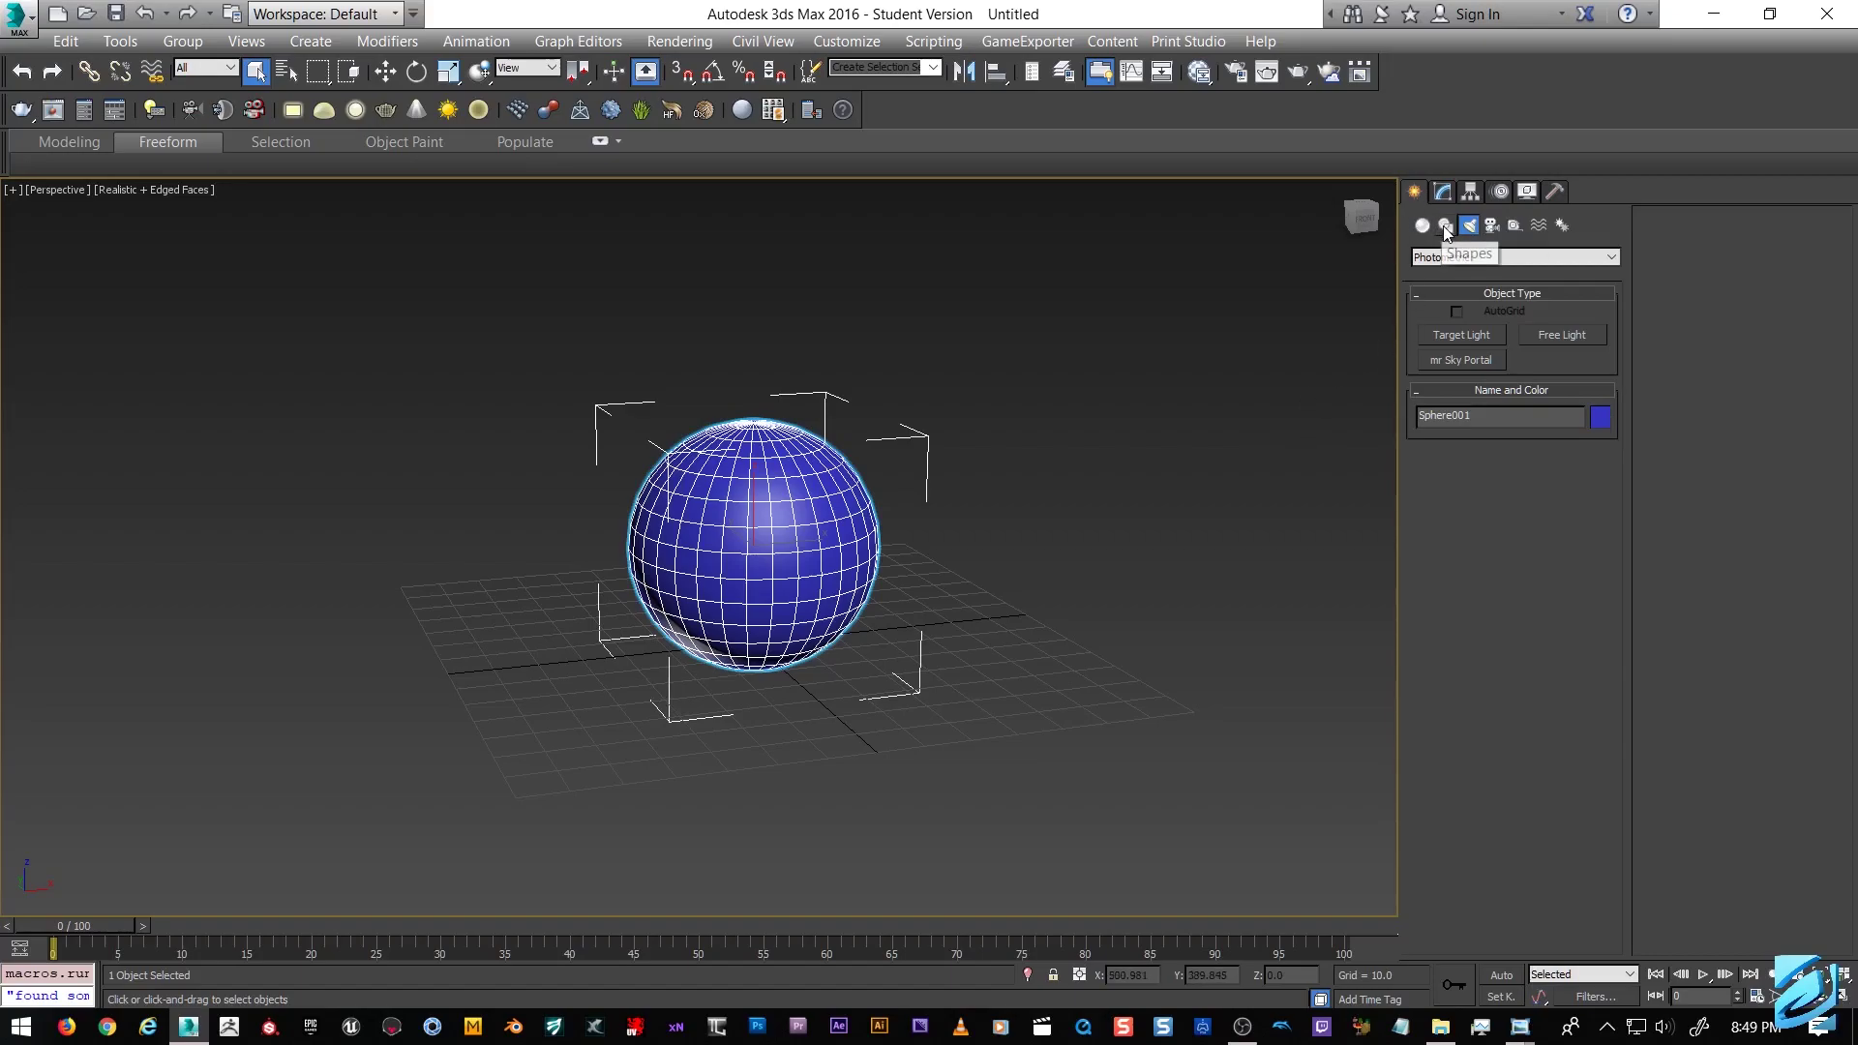
Draw a VRay light to the left of the sphere.
click(1461, 257)
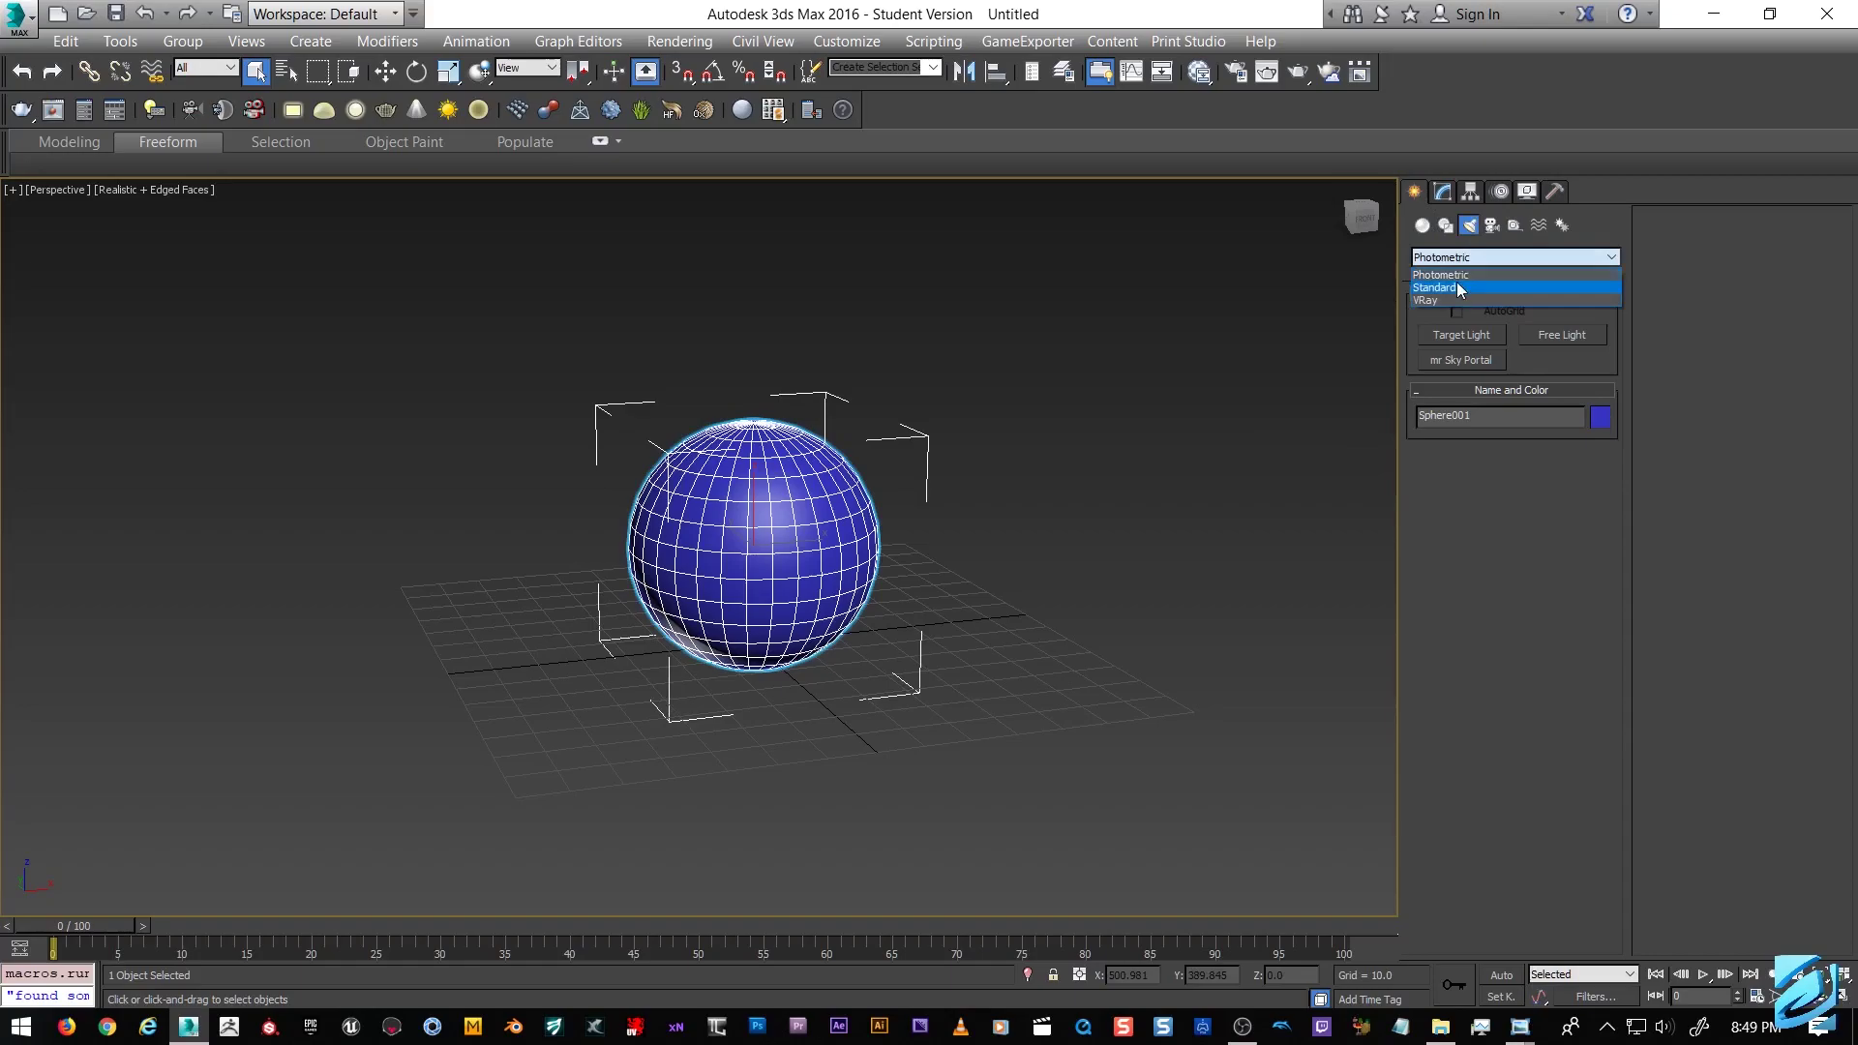
click(1454, 298)
click(1455, 333)
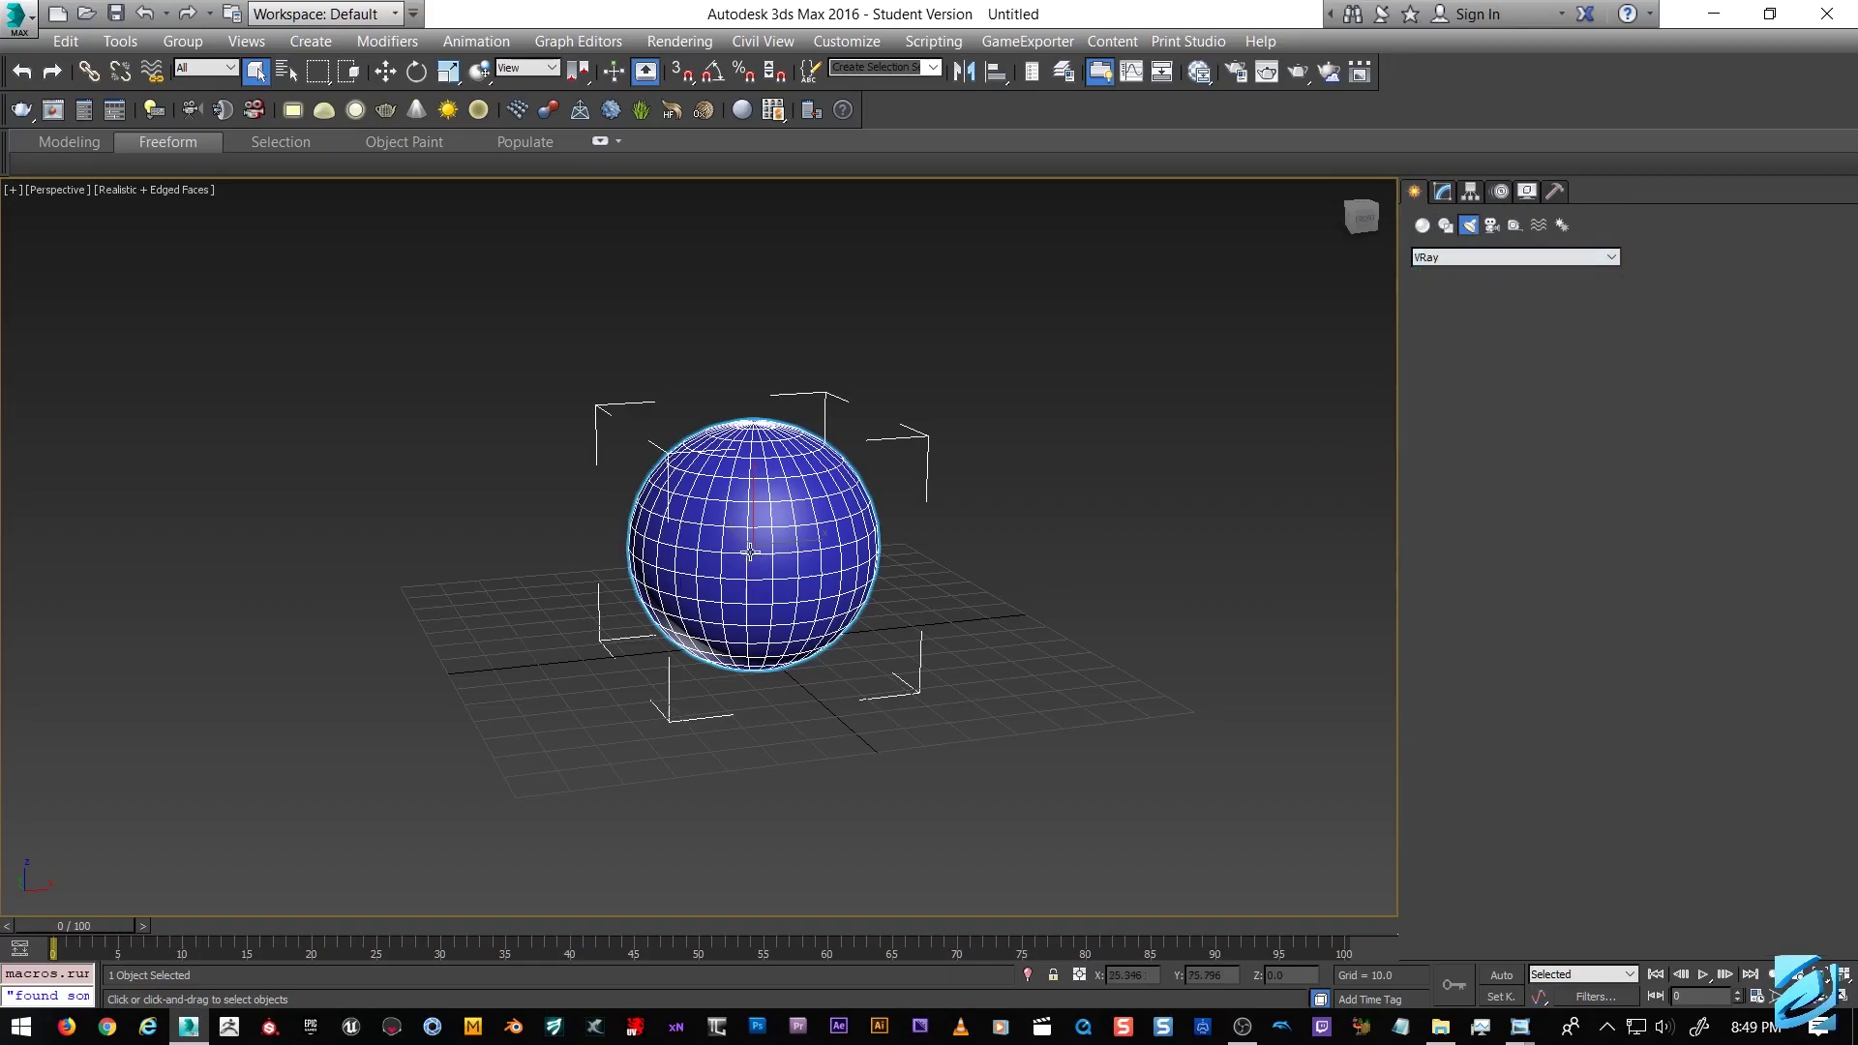
middle_drag(747, 542, 909, 484)
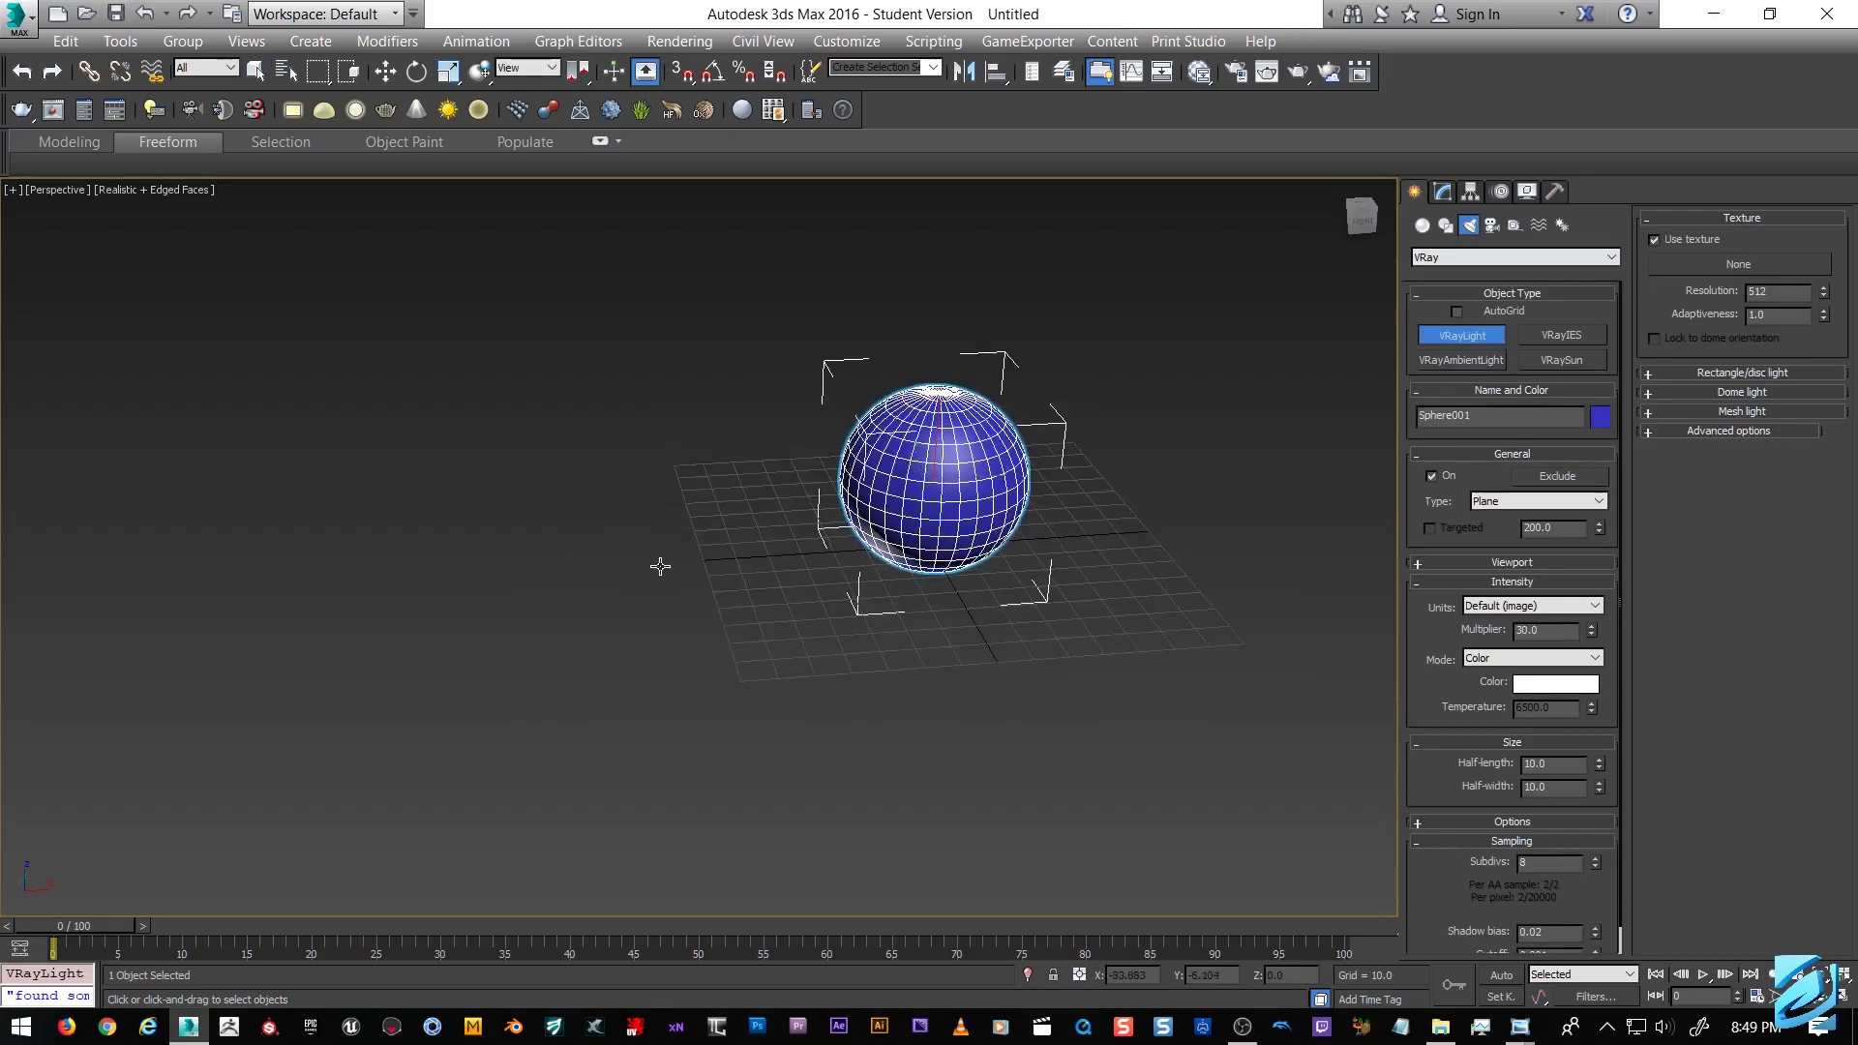
drag(665, 548, 757, 586)
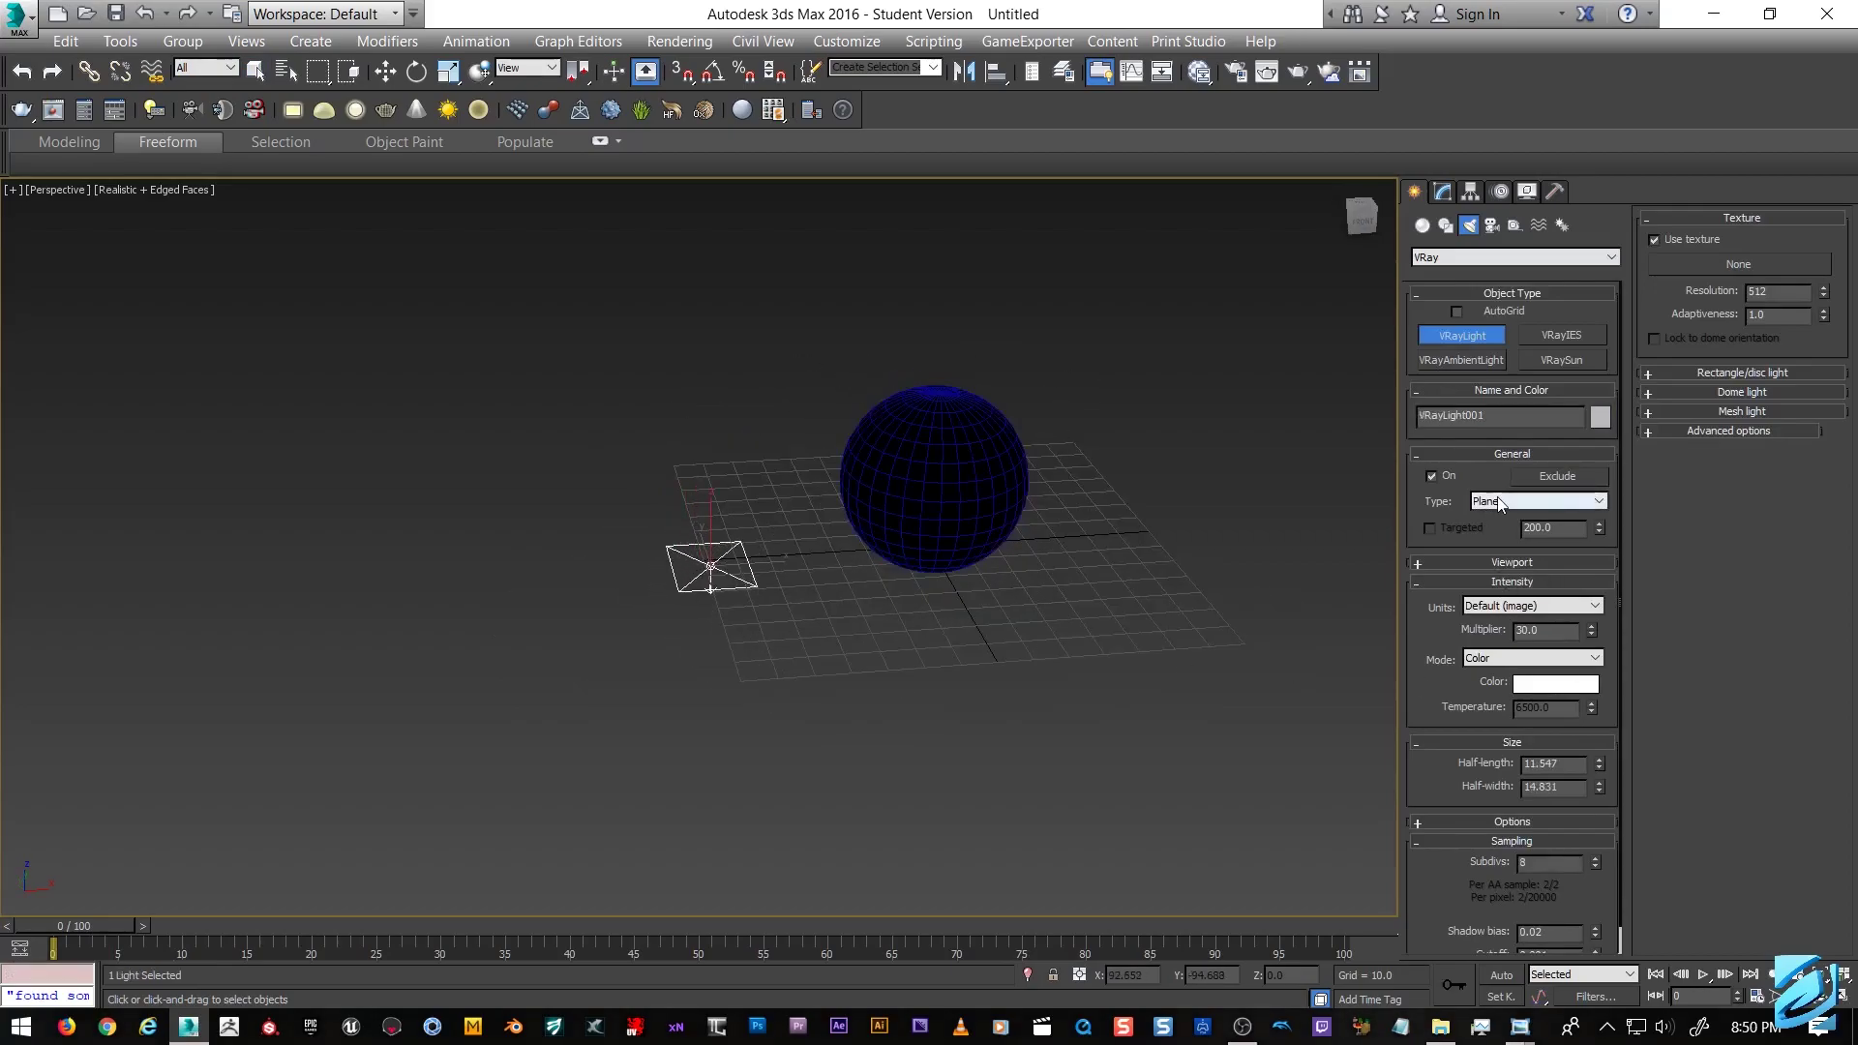
Make the light a Dome light with multiplier 20.
click(1538, 500)
click(1507, 533)
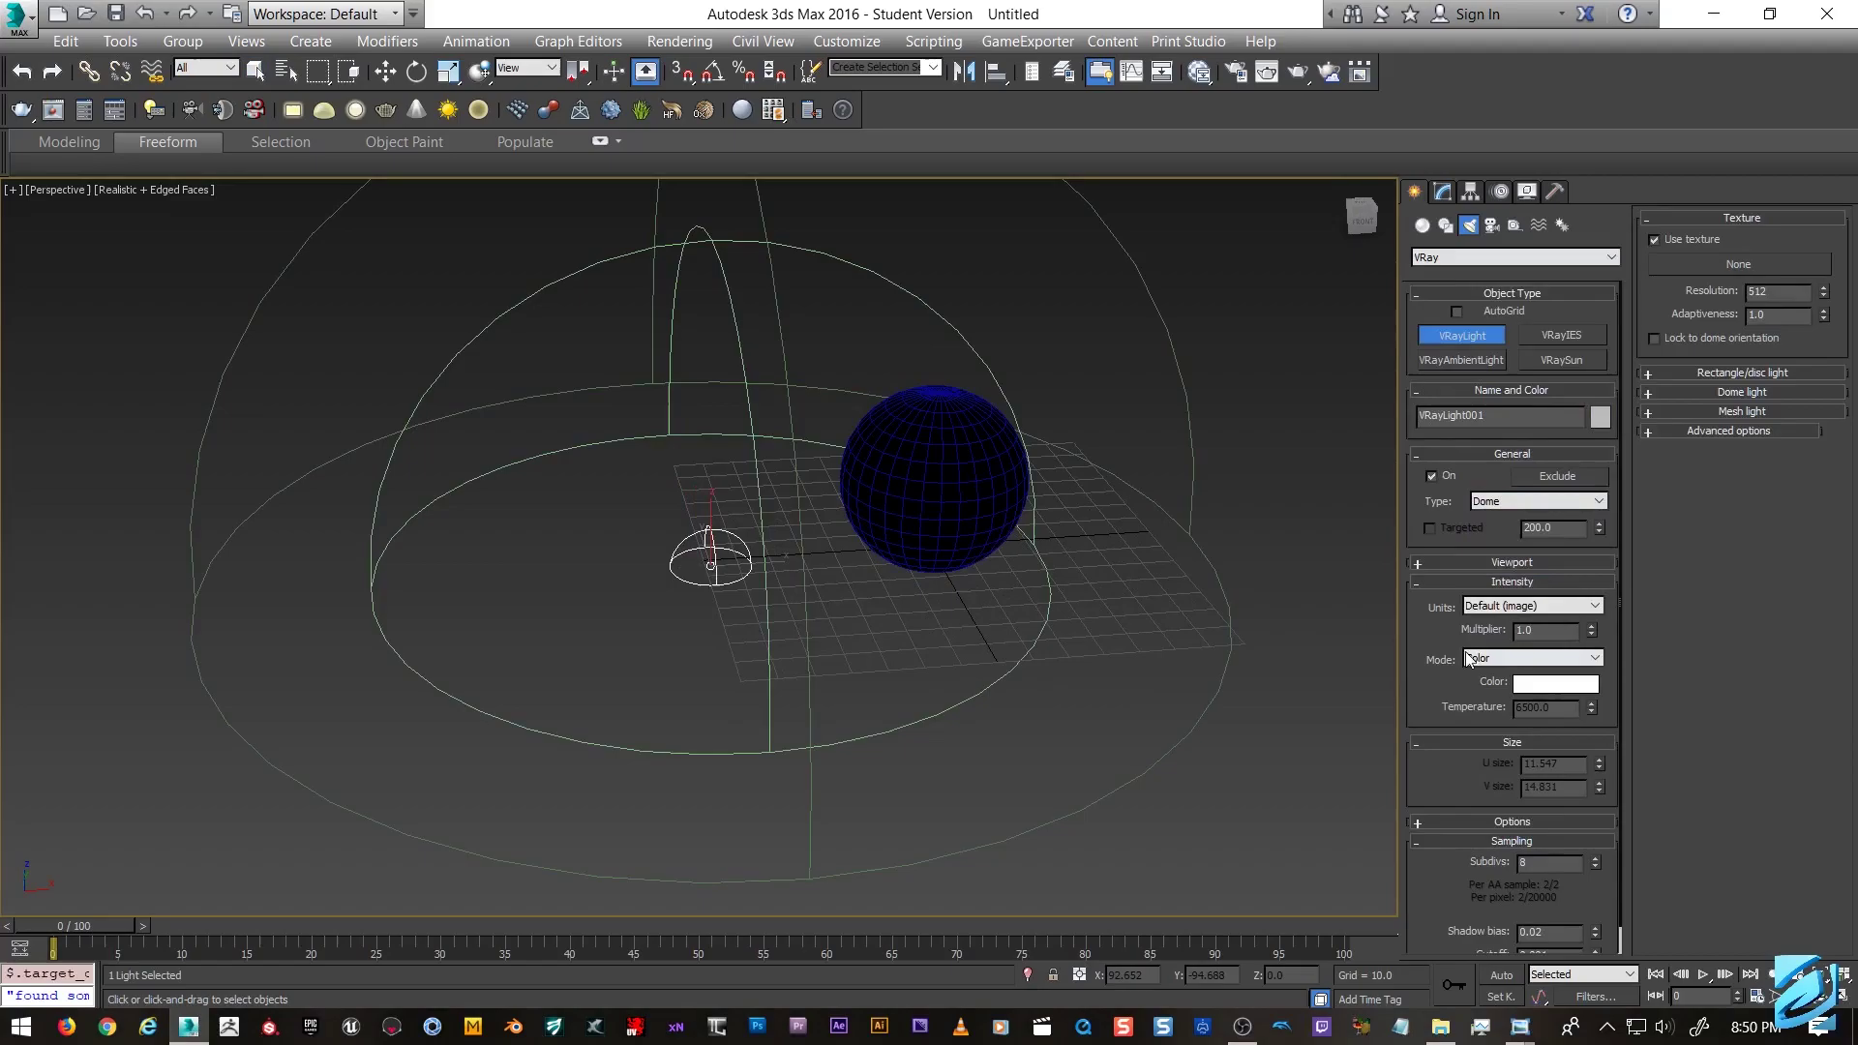
text(20)
key(Return)
scroll(668, 583, down, 2)
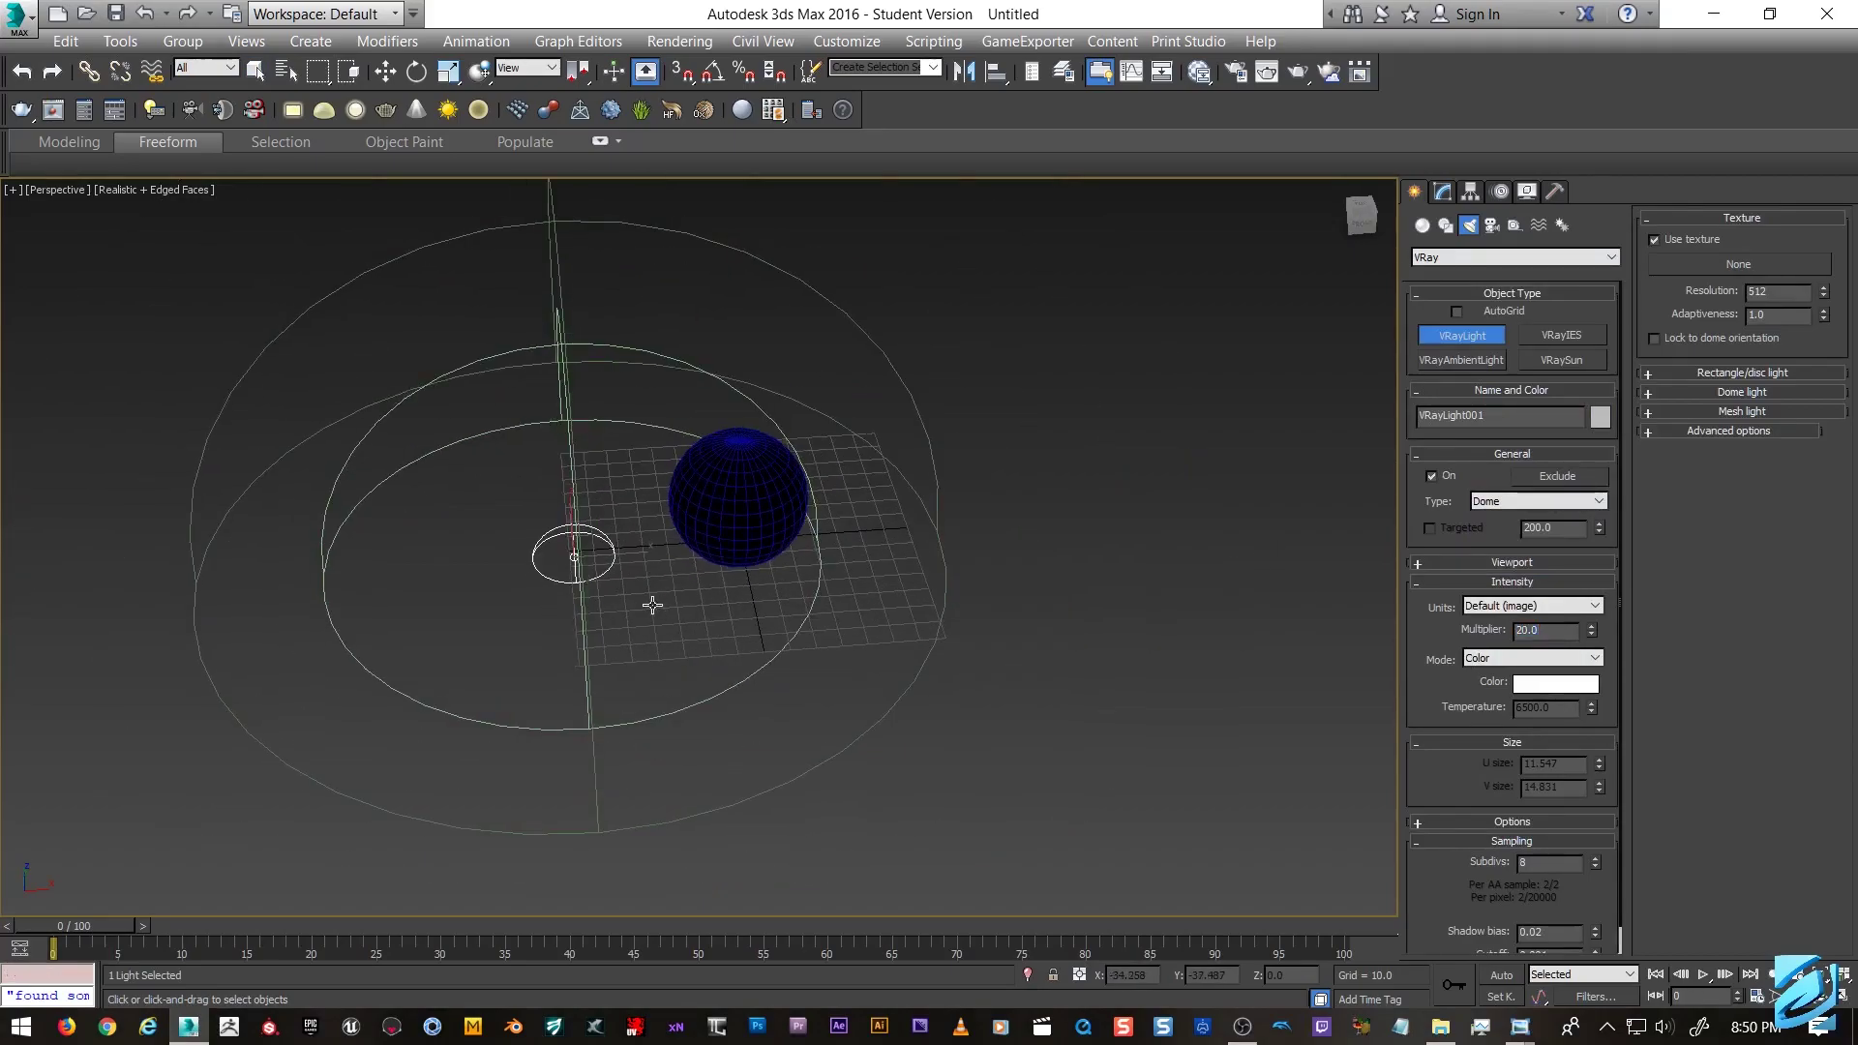
Shift the dome light sideways and enlarge its photon emission target radius.
key(w)
drag(652, 551, 569, 548)
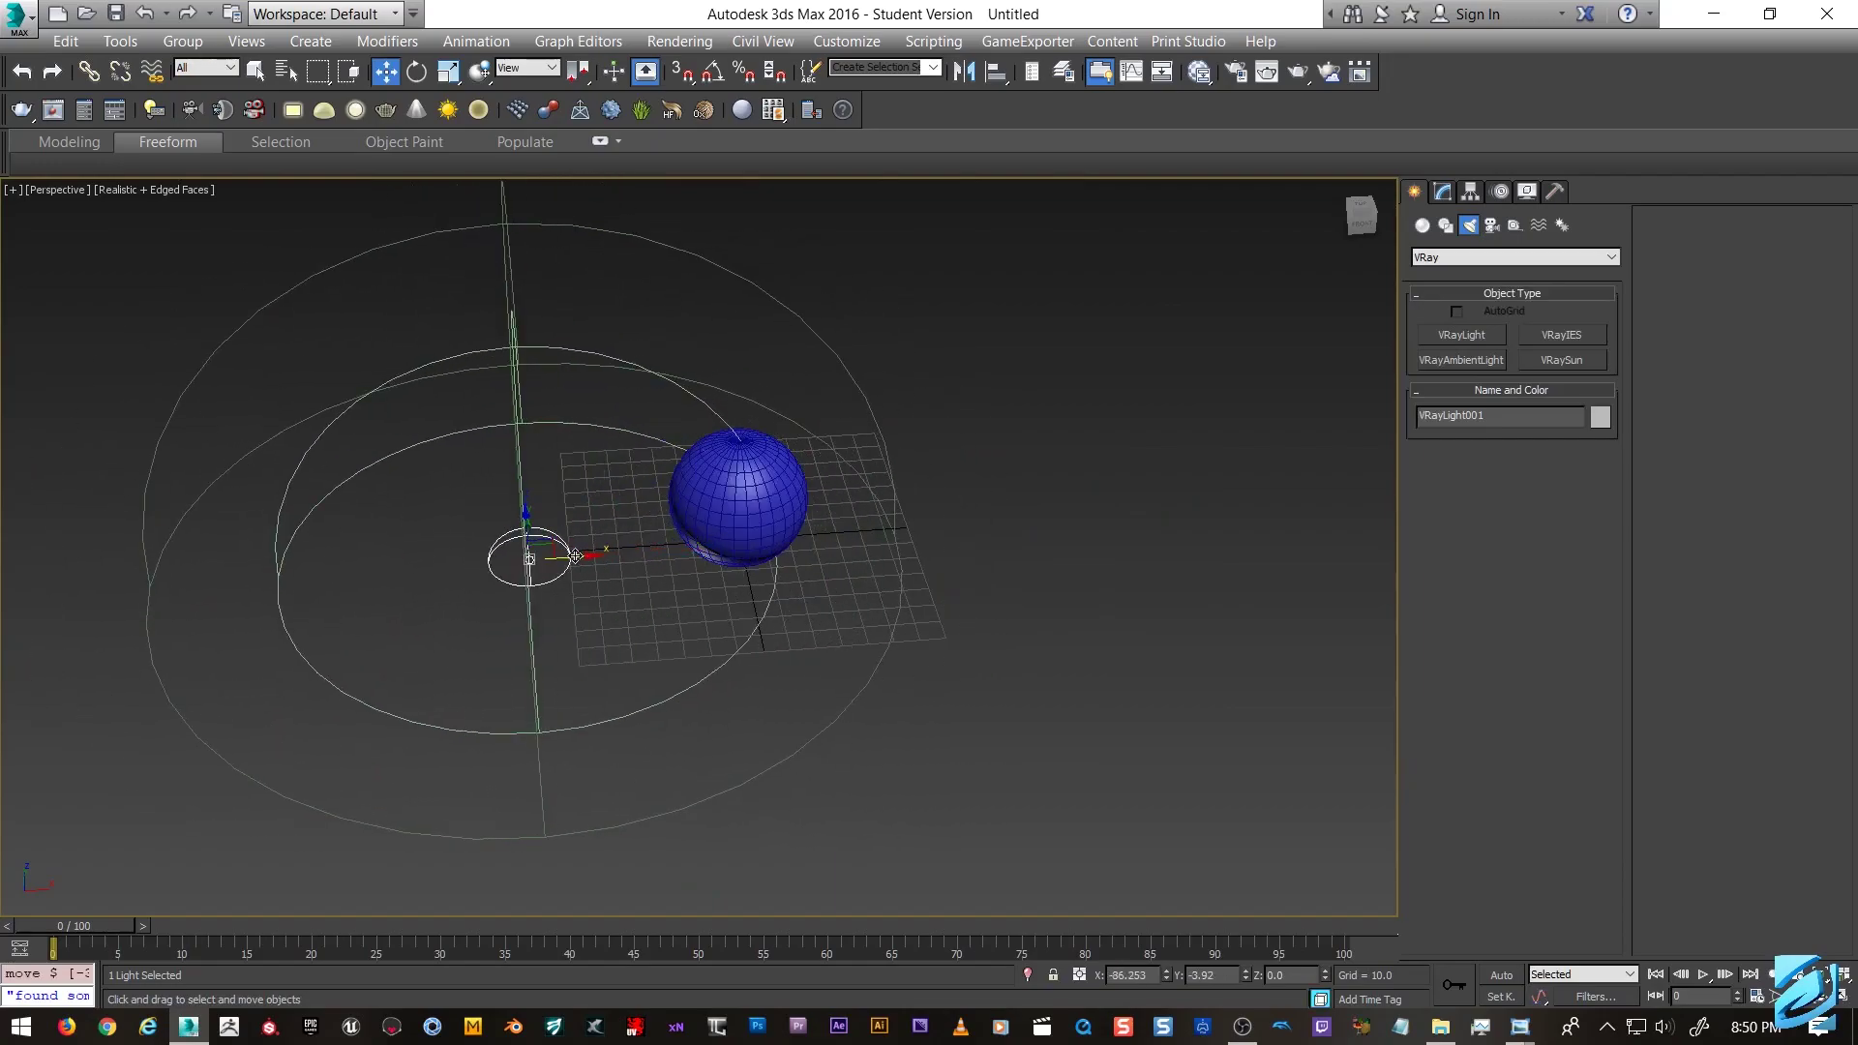
click(1441, 192)
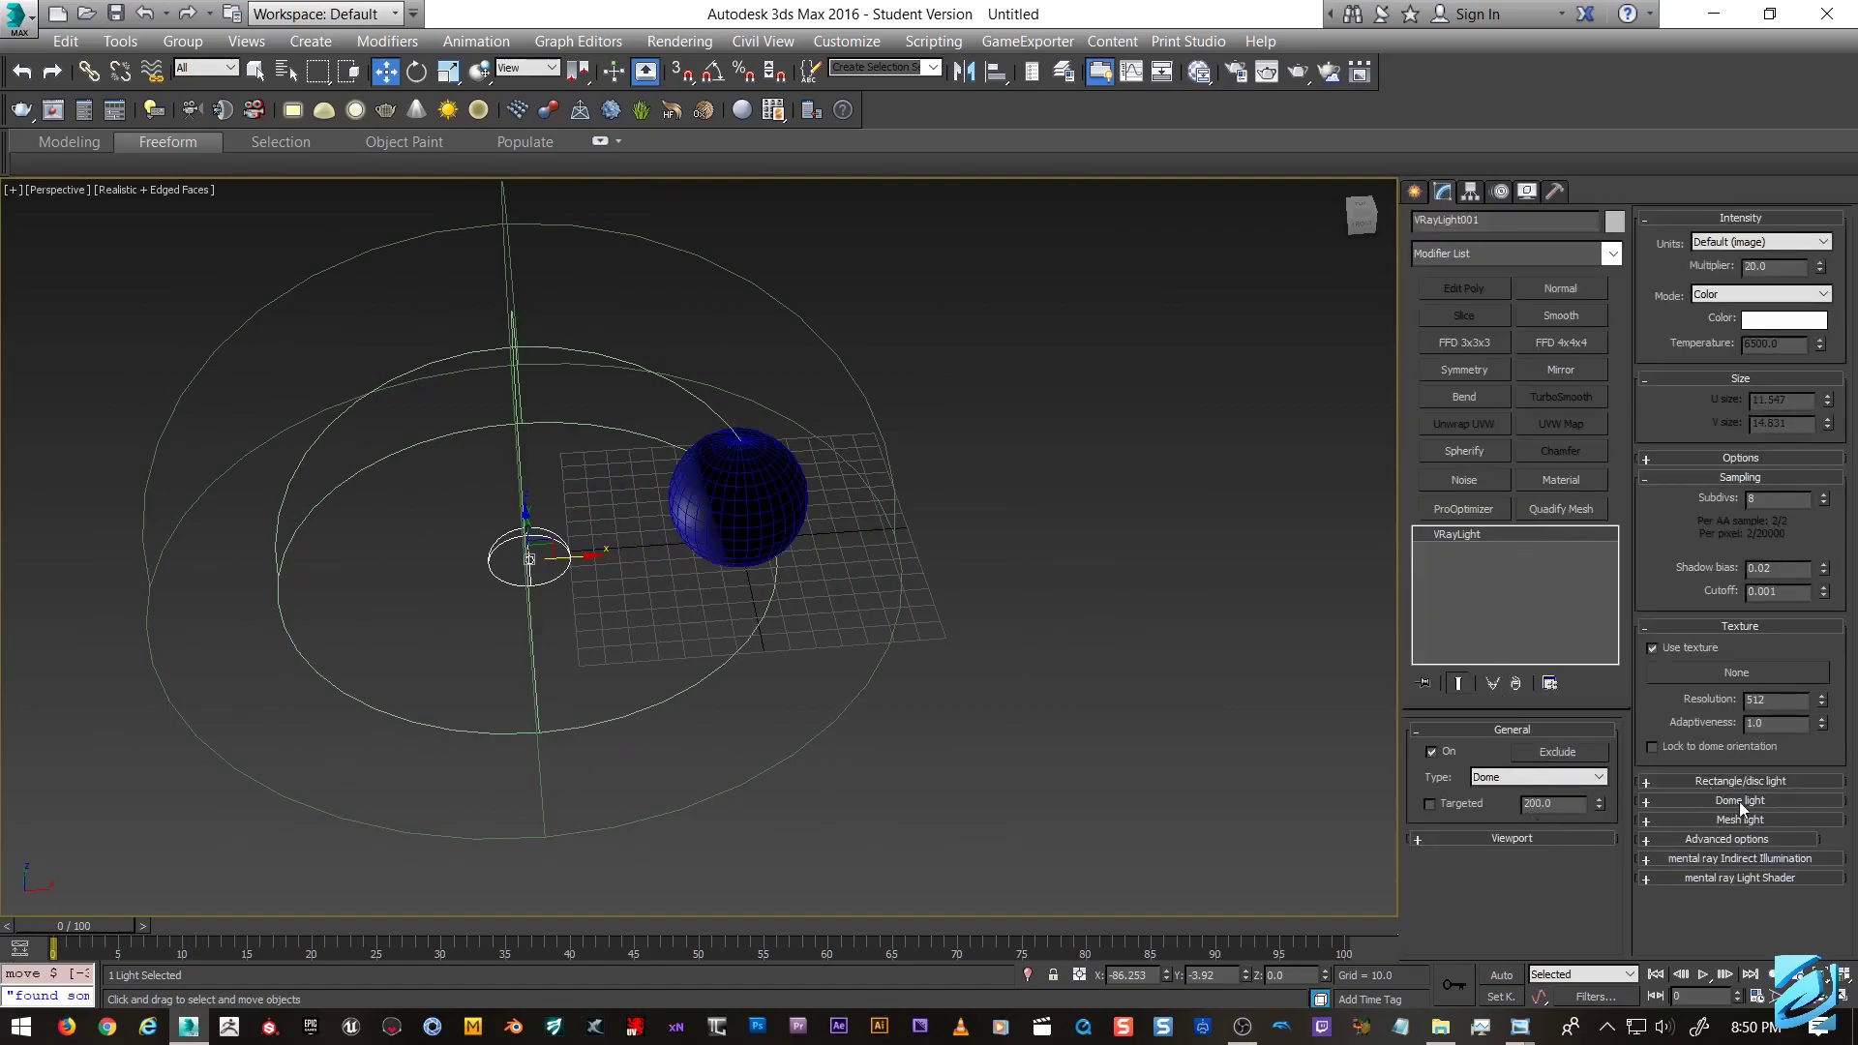
click(1708, 802)
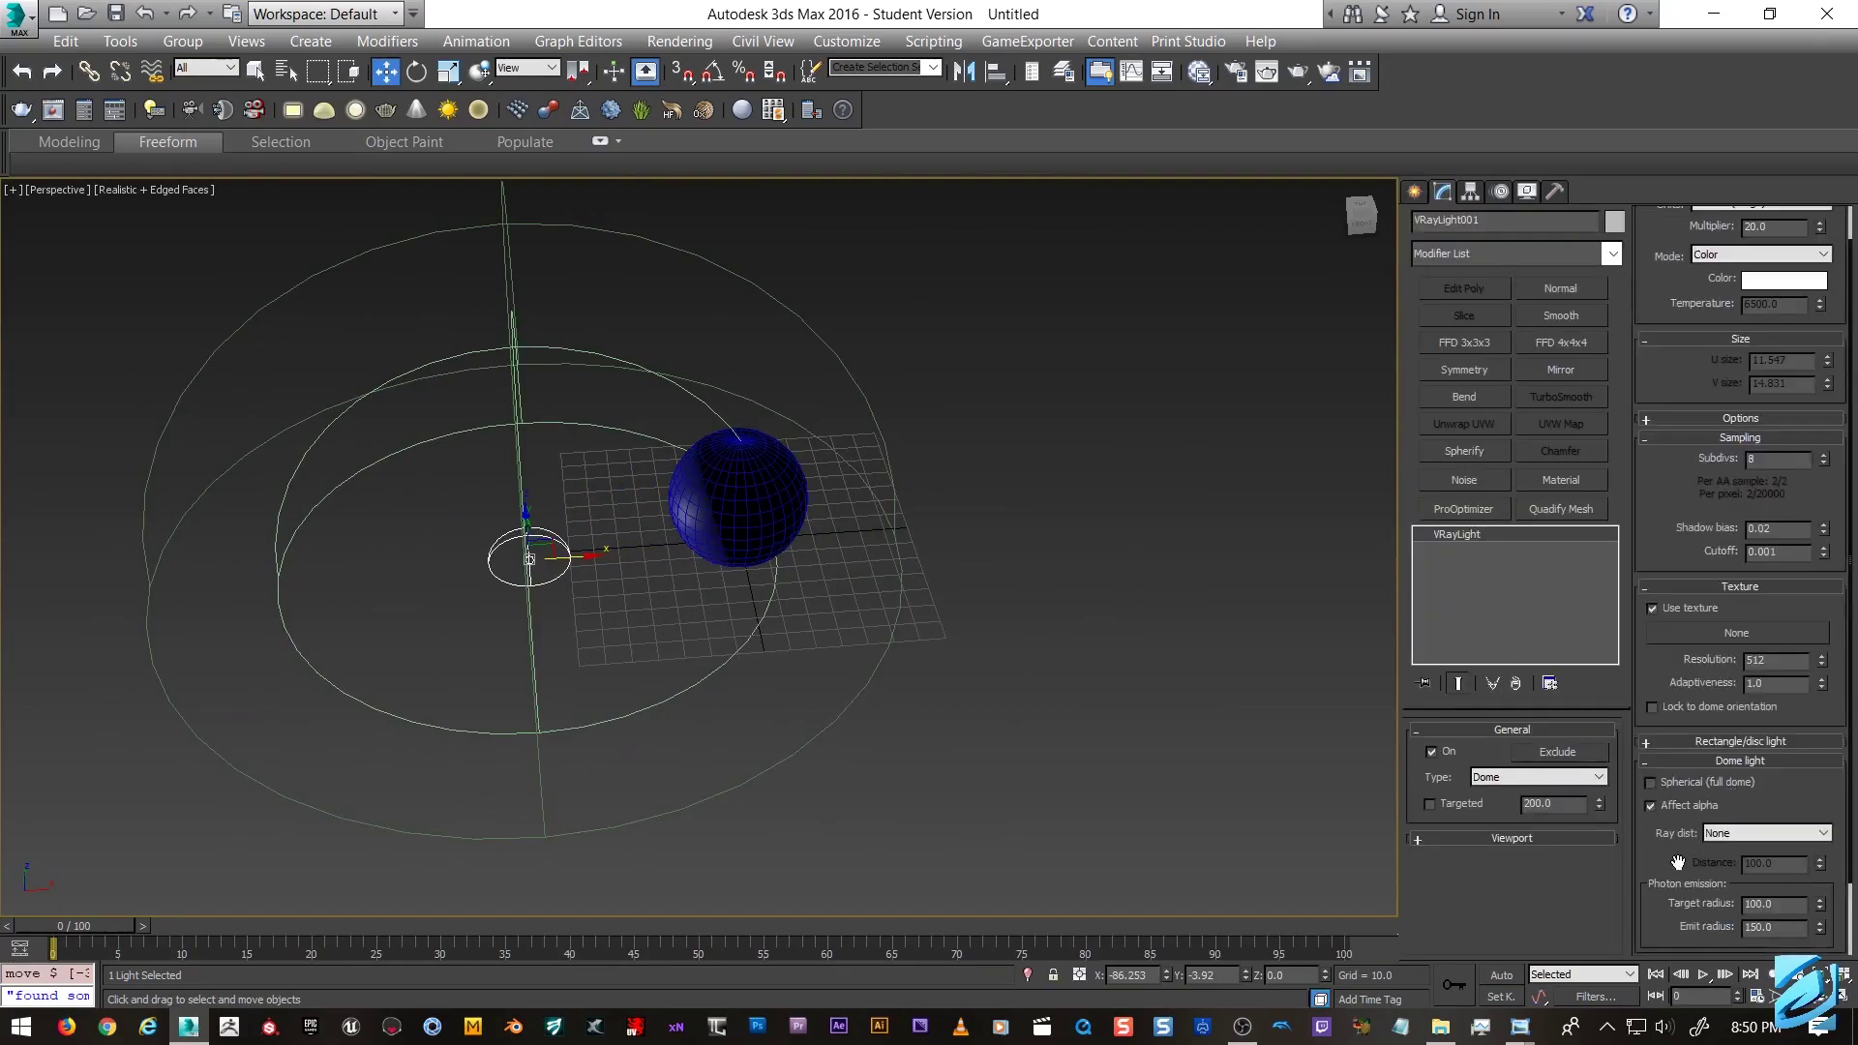
scroll(1677, 862, down, 2)
drag(1819, 825, 1834, 747)
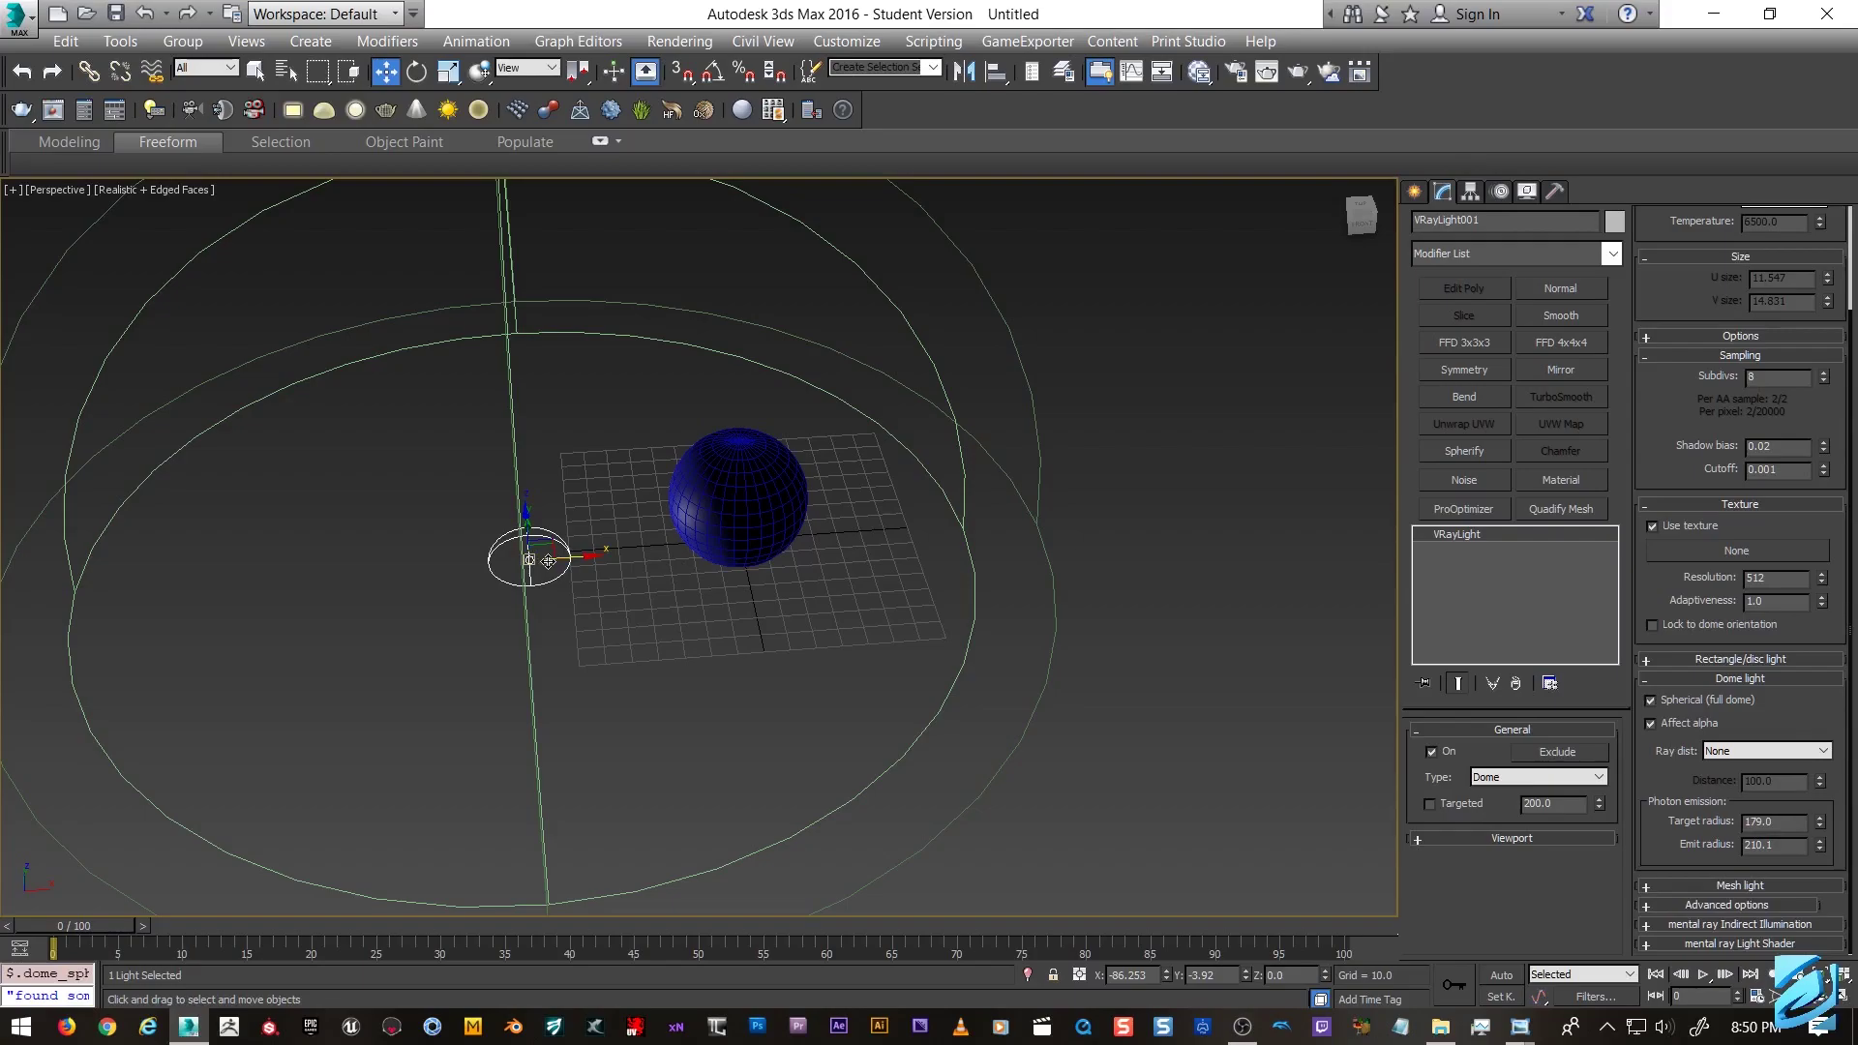
scroll(1674, 801, up, 2)
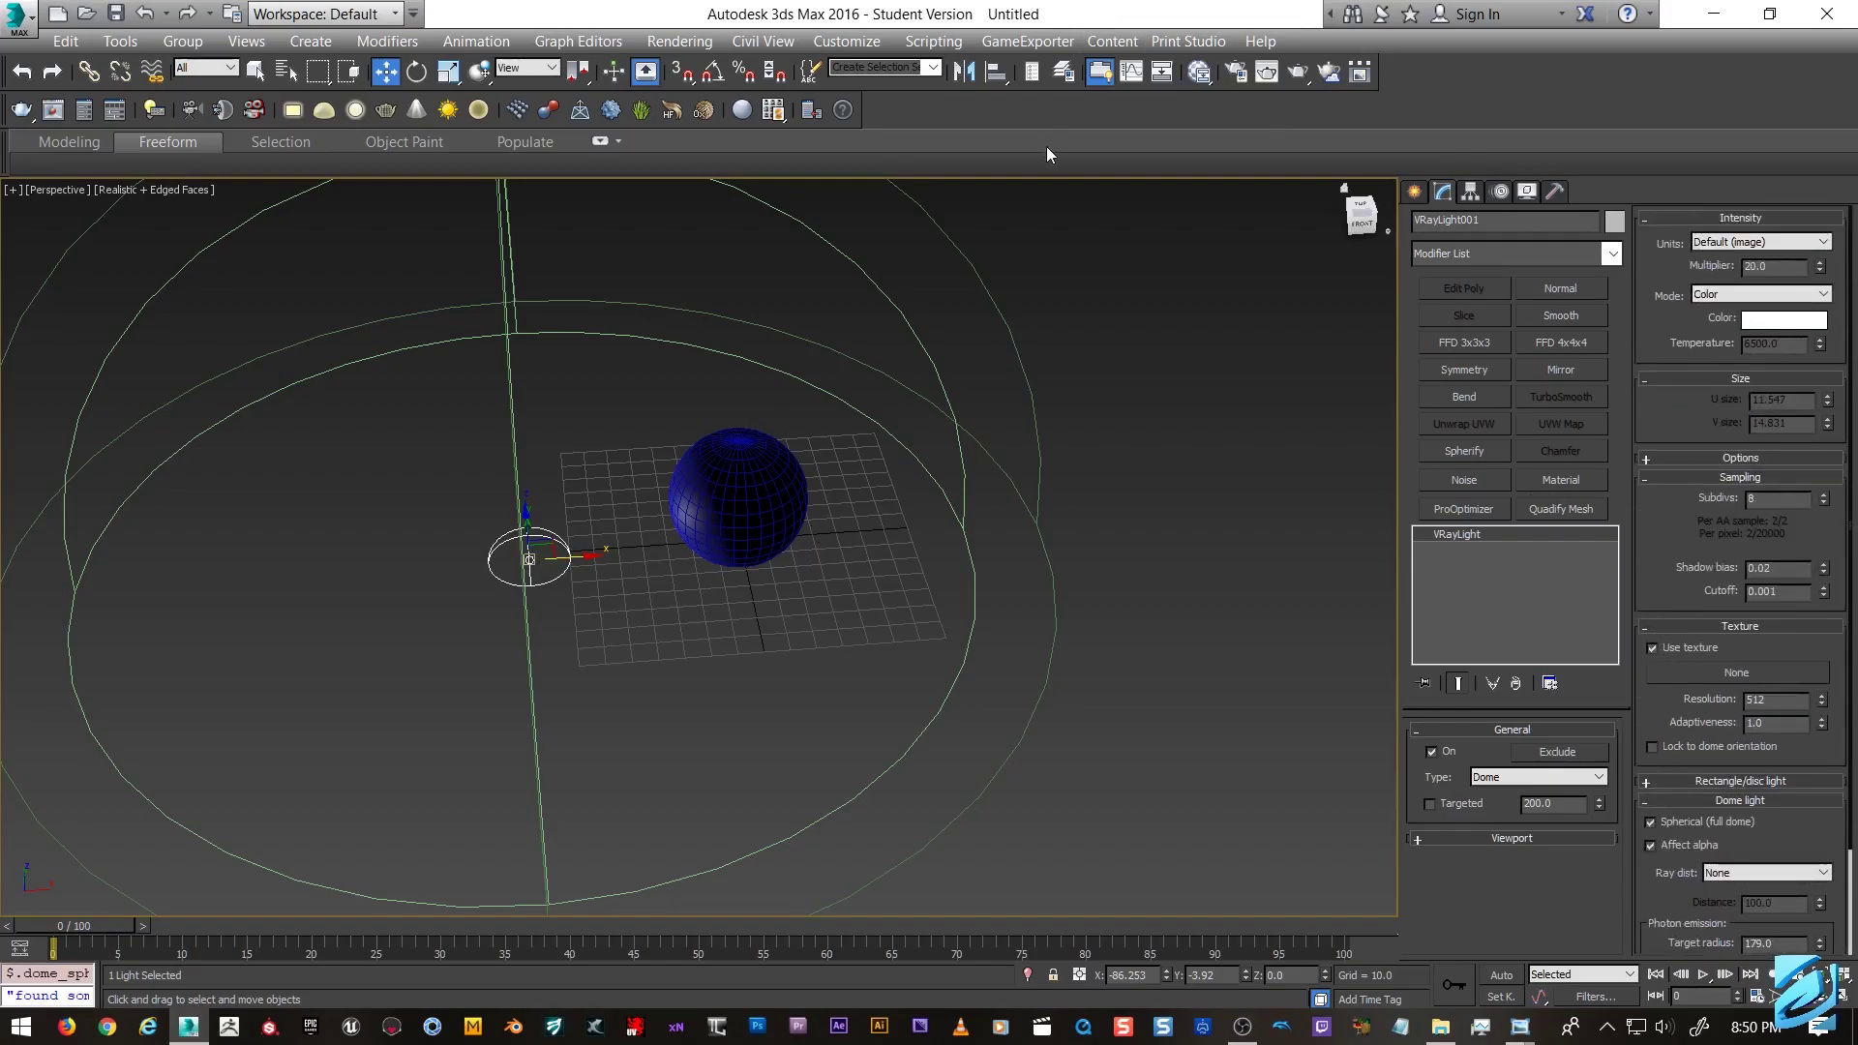
key(m)
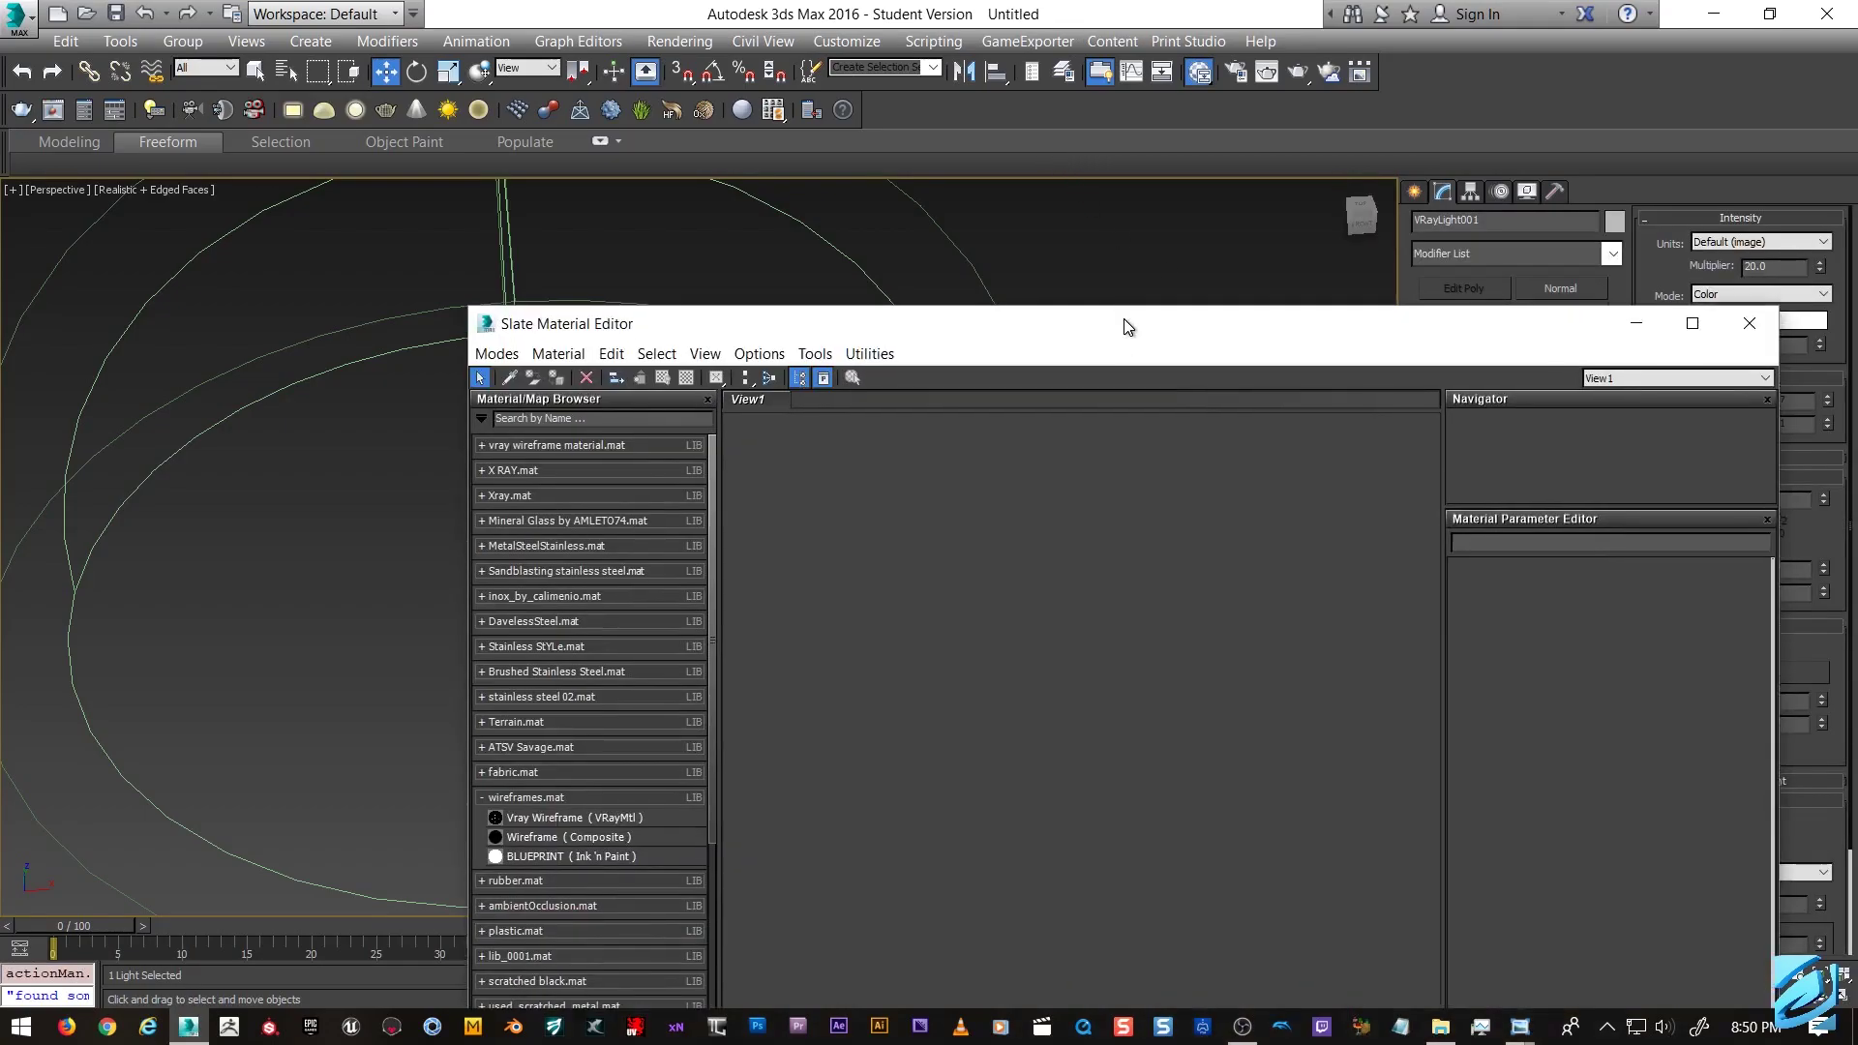
Maximize the Slate editor and add the Vray Wireframe material from wireframes.mat.
double_click(1124, 320)
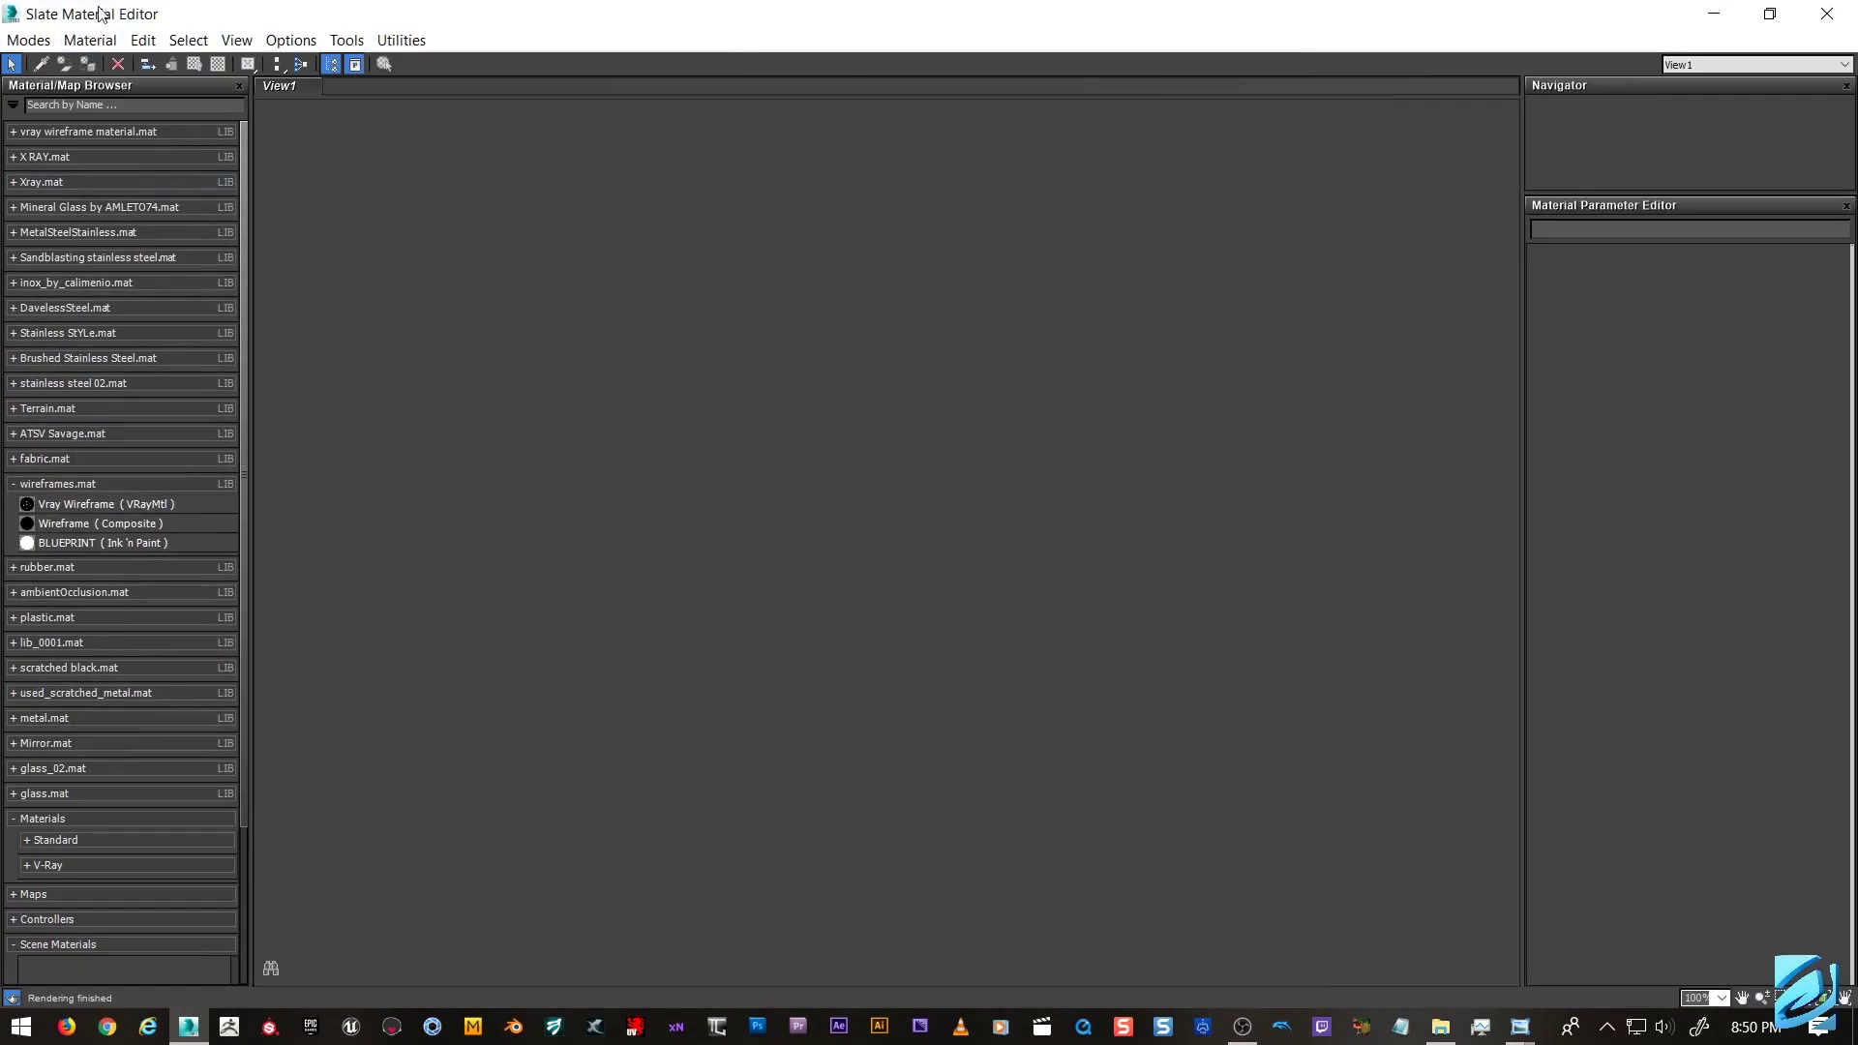
click(80, 486)
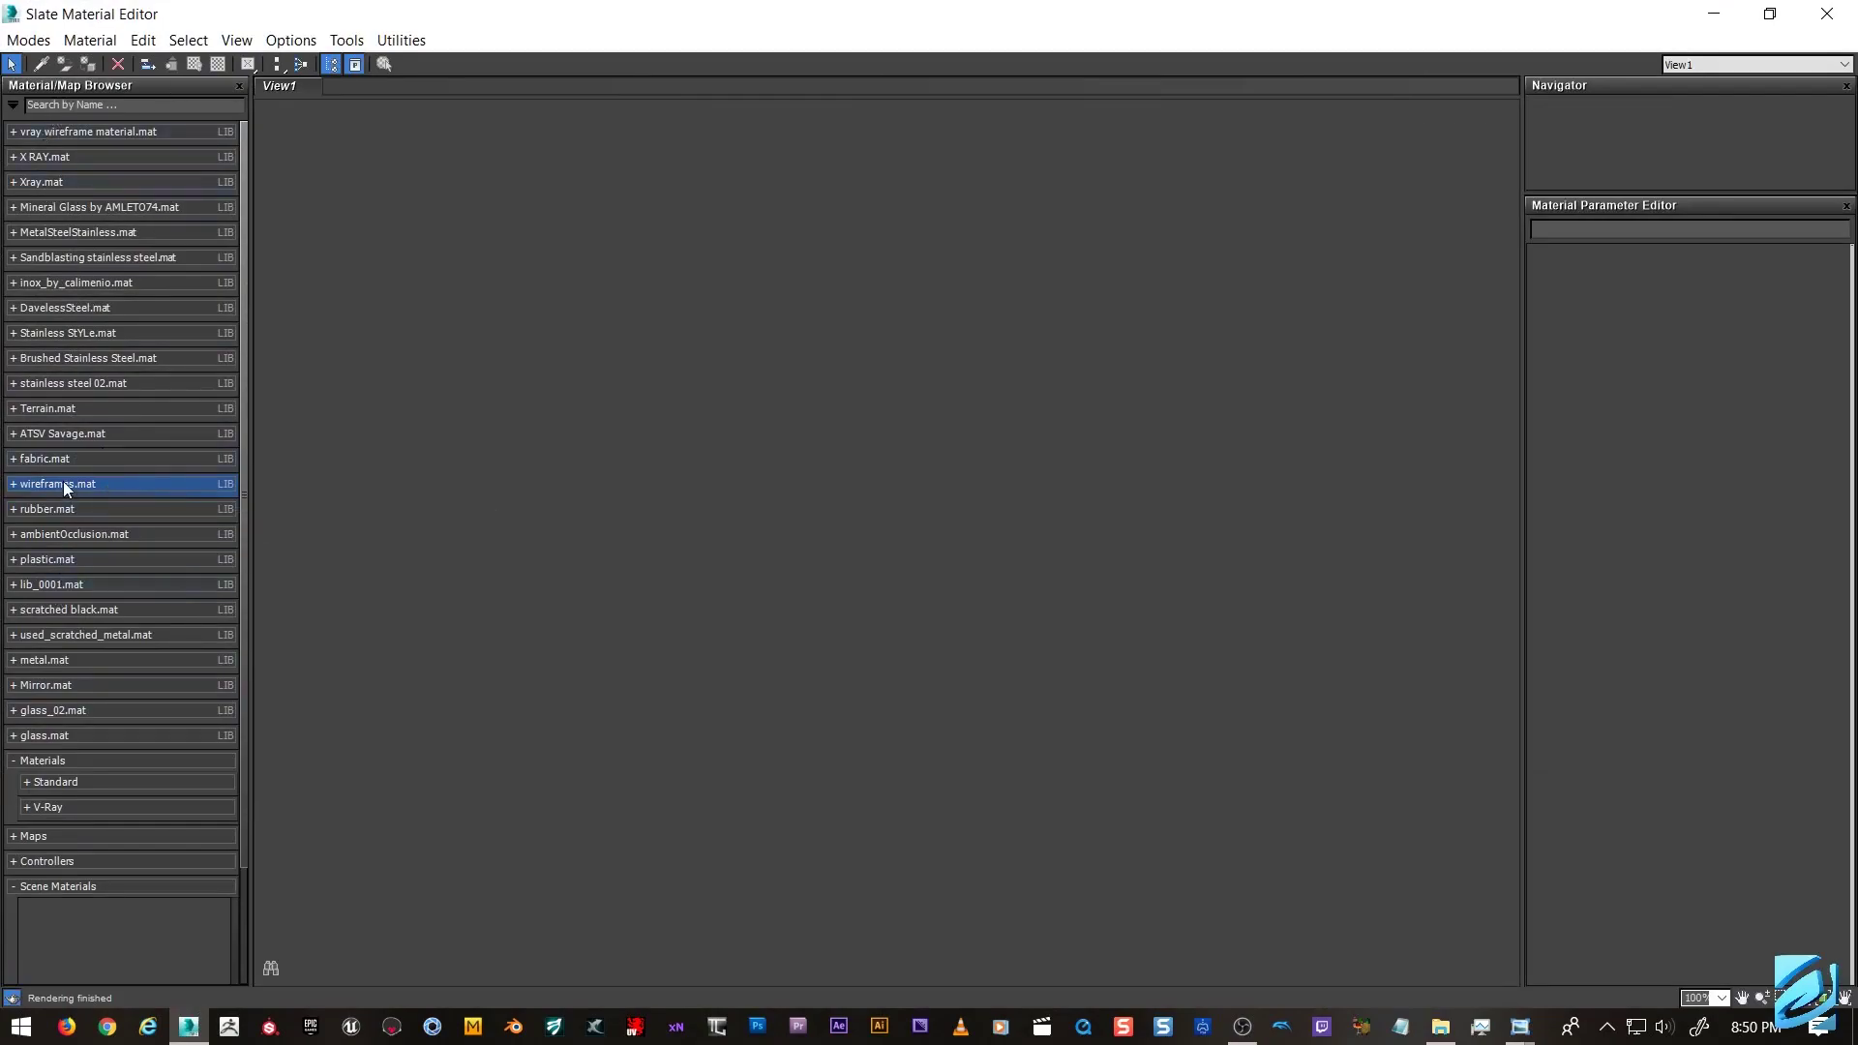
click(64, 488)
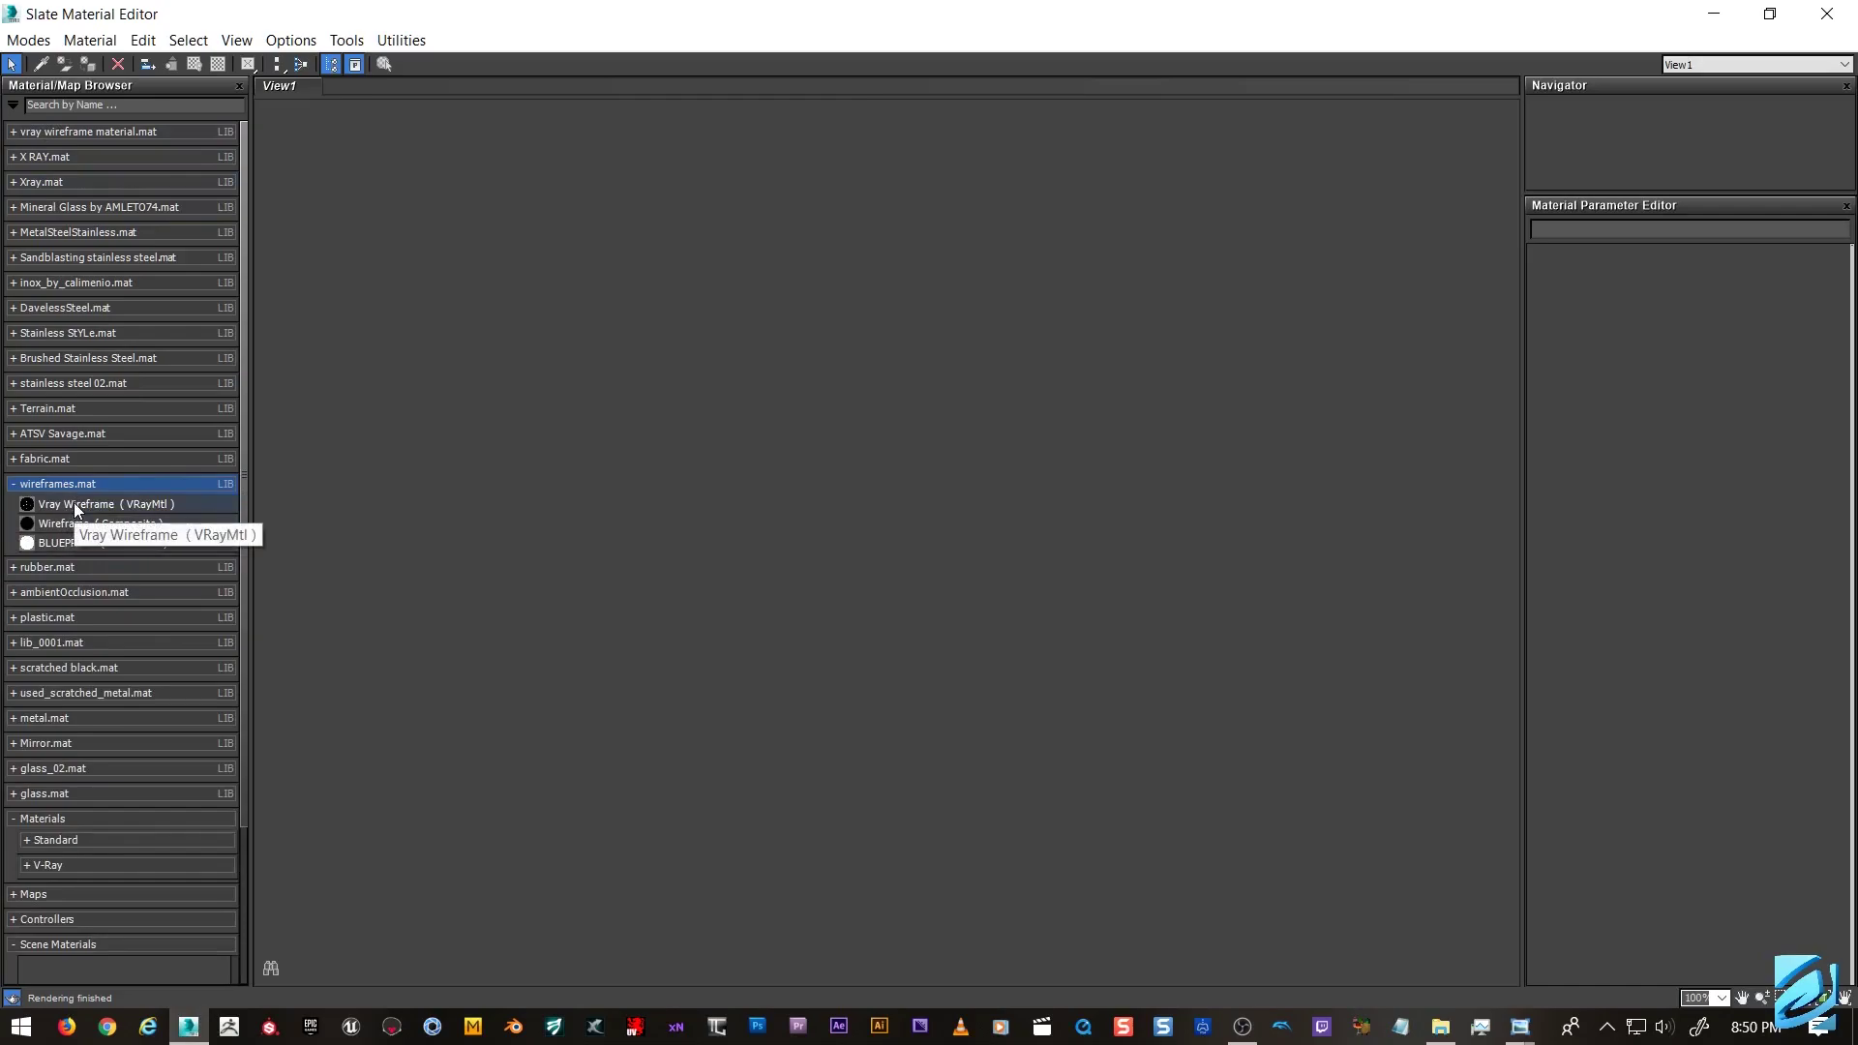
drag(76, 502, 720, 526)
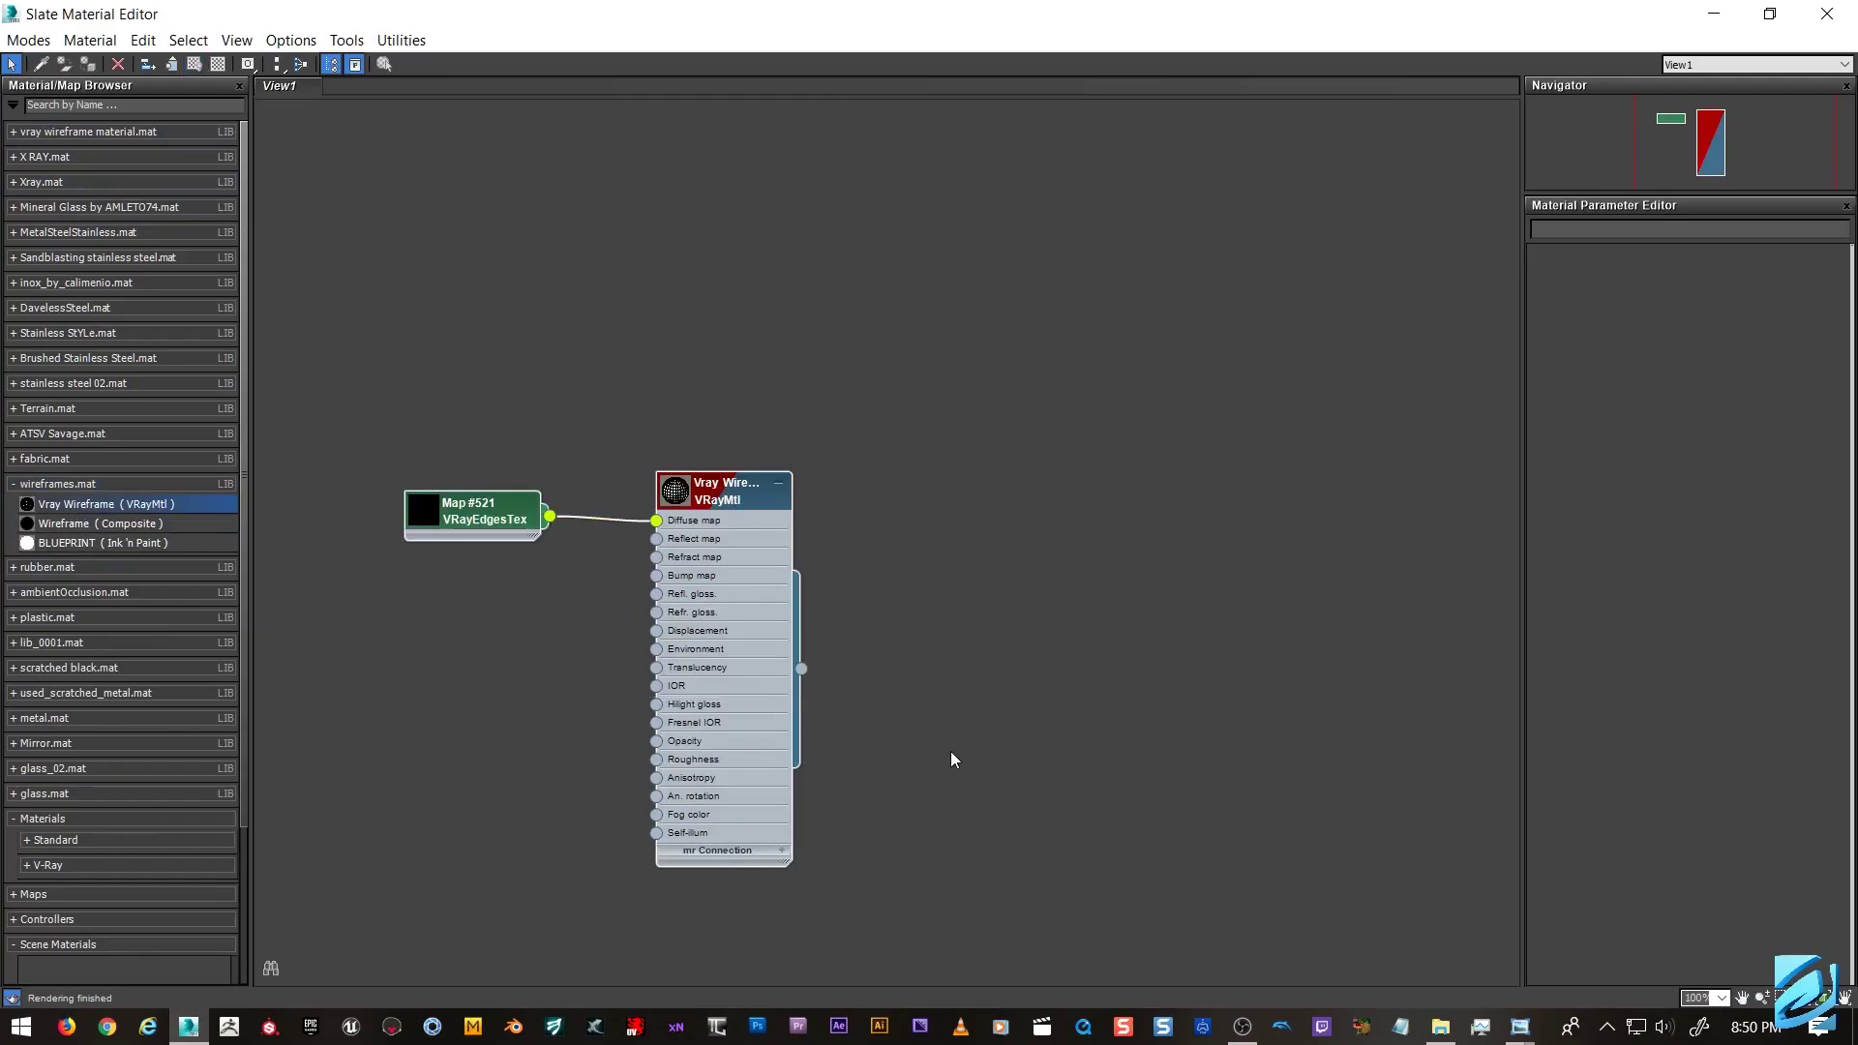
Select and delete both material nodes from the node view.
click(938, 625)
drag(444, 399, 807, 630)
key(Delete)
Expand the V-Ray material types in the material browser.
scroll(61, 695, down, 4)
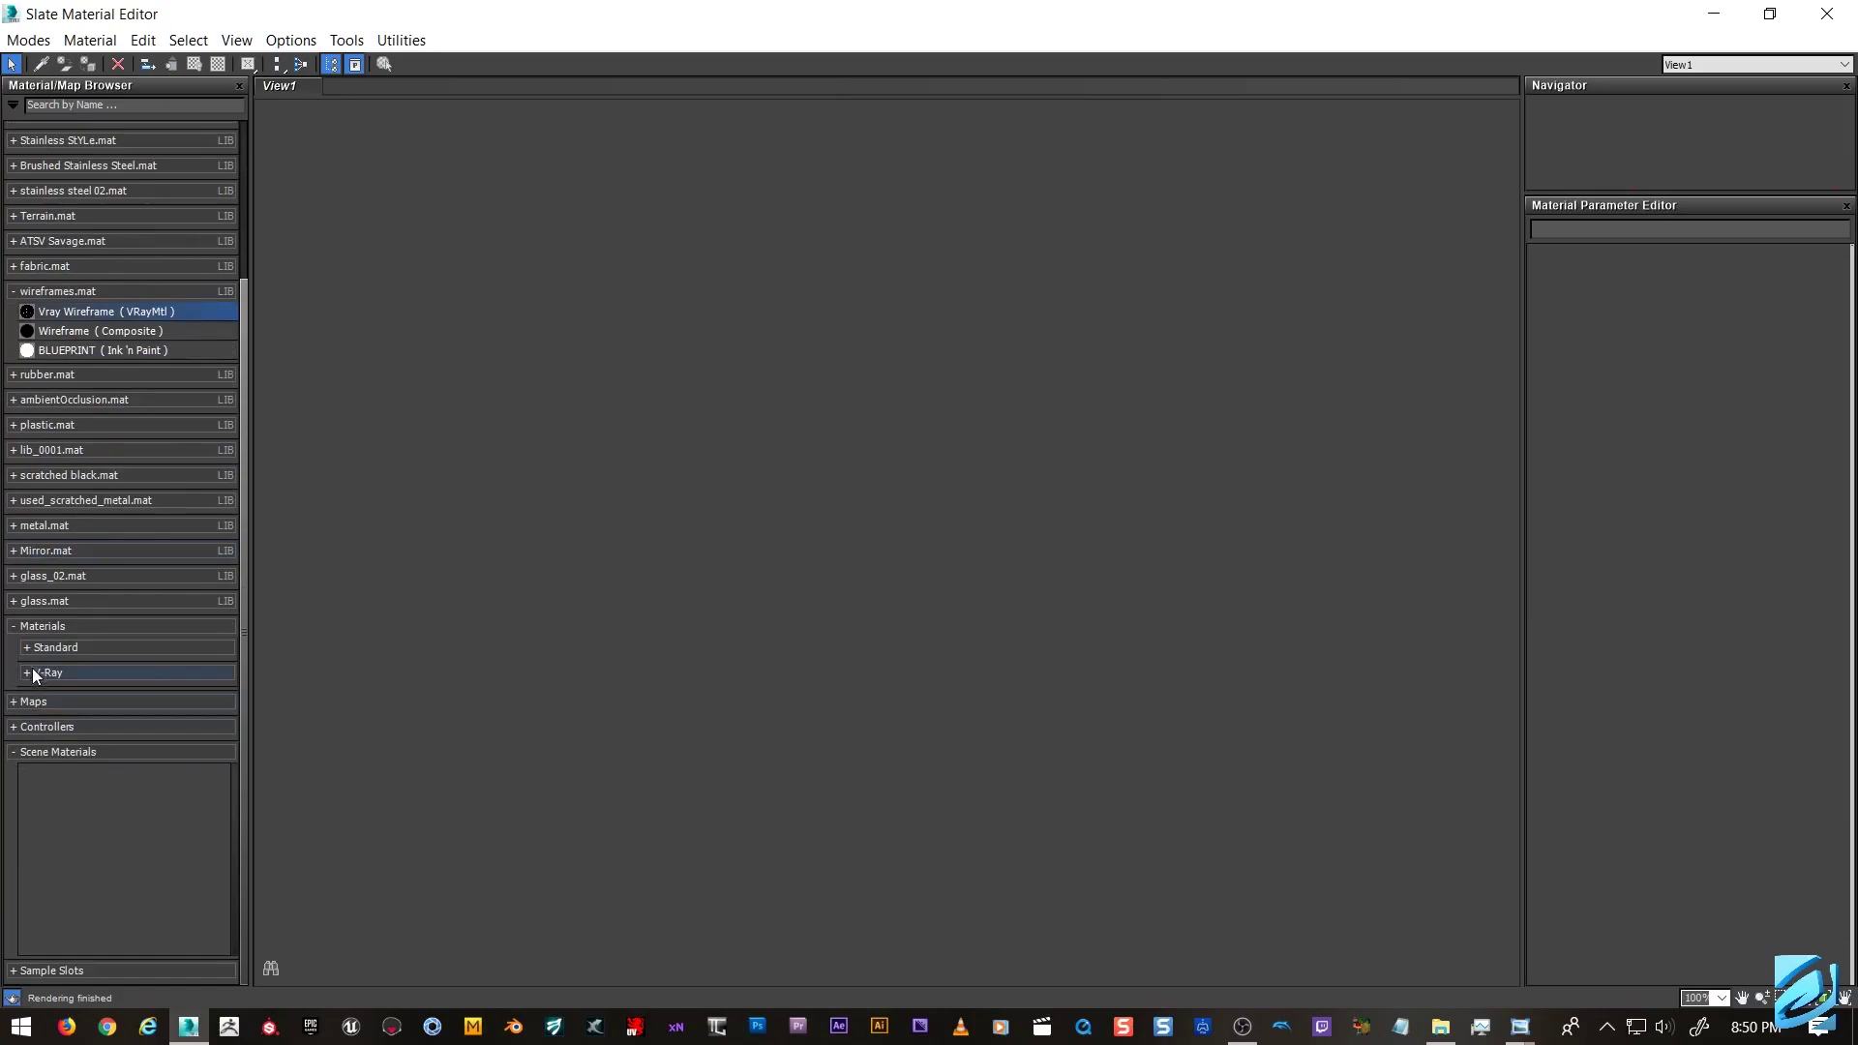
click(55, 648)
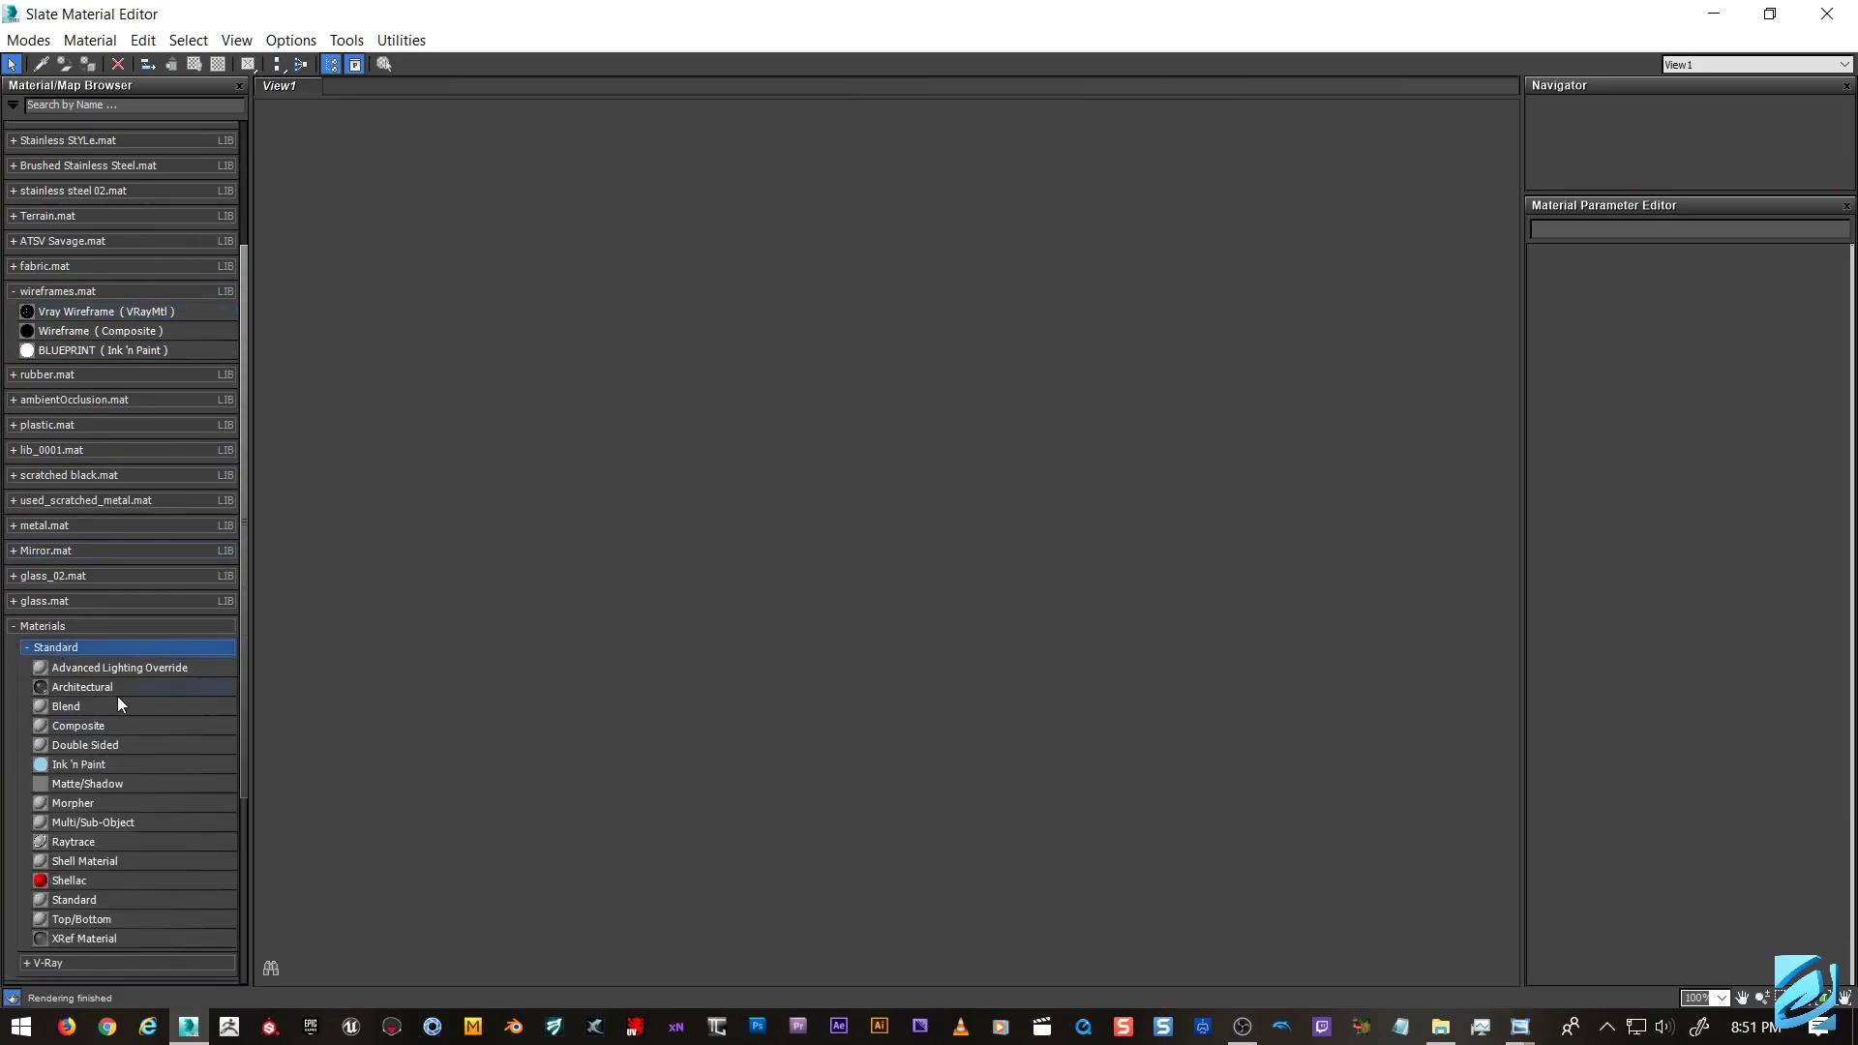
click(77, 647)
click(70, 672)
scroll(77, 718, down, 4)
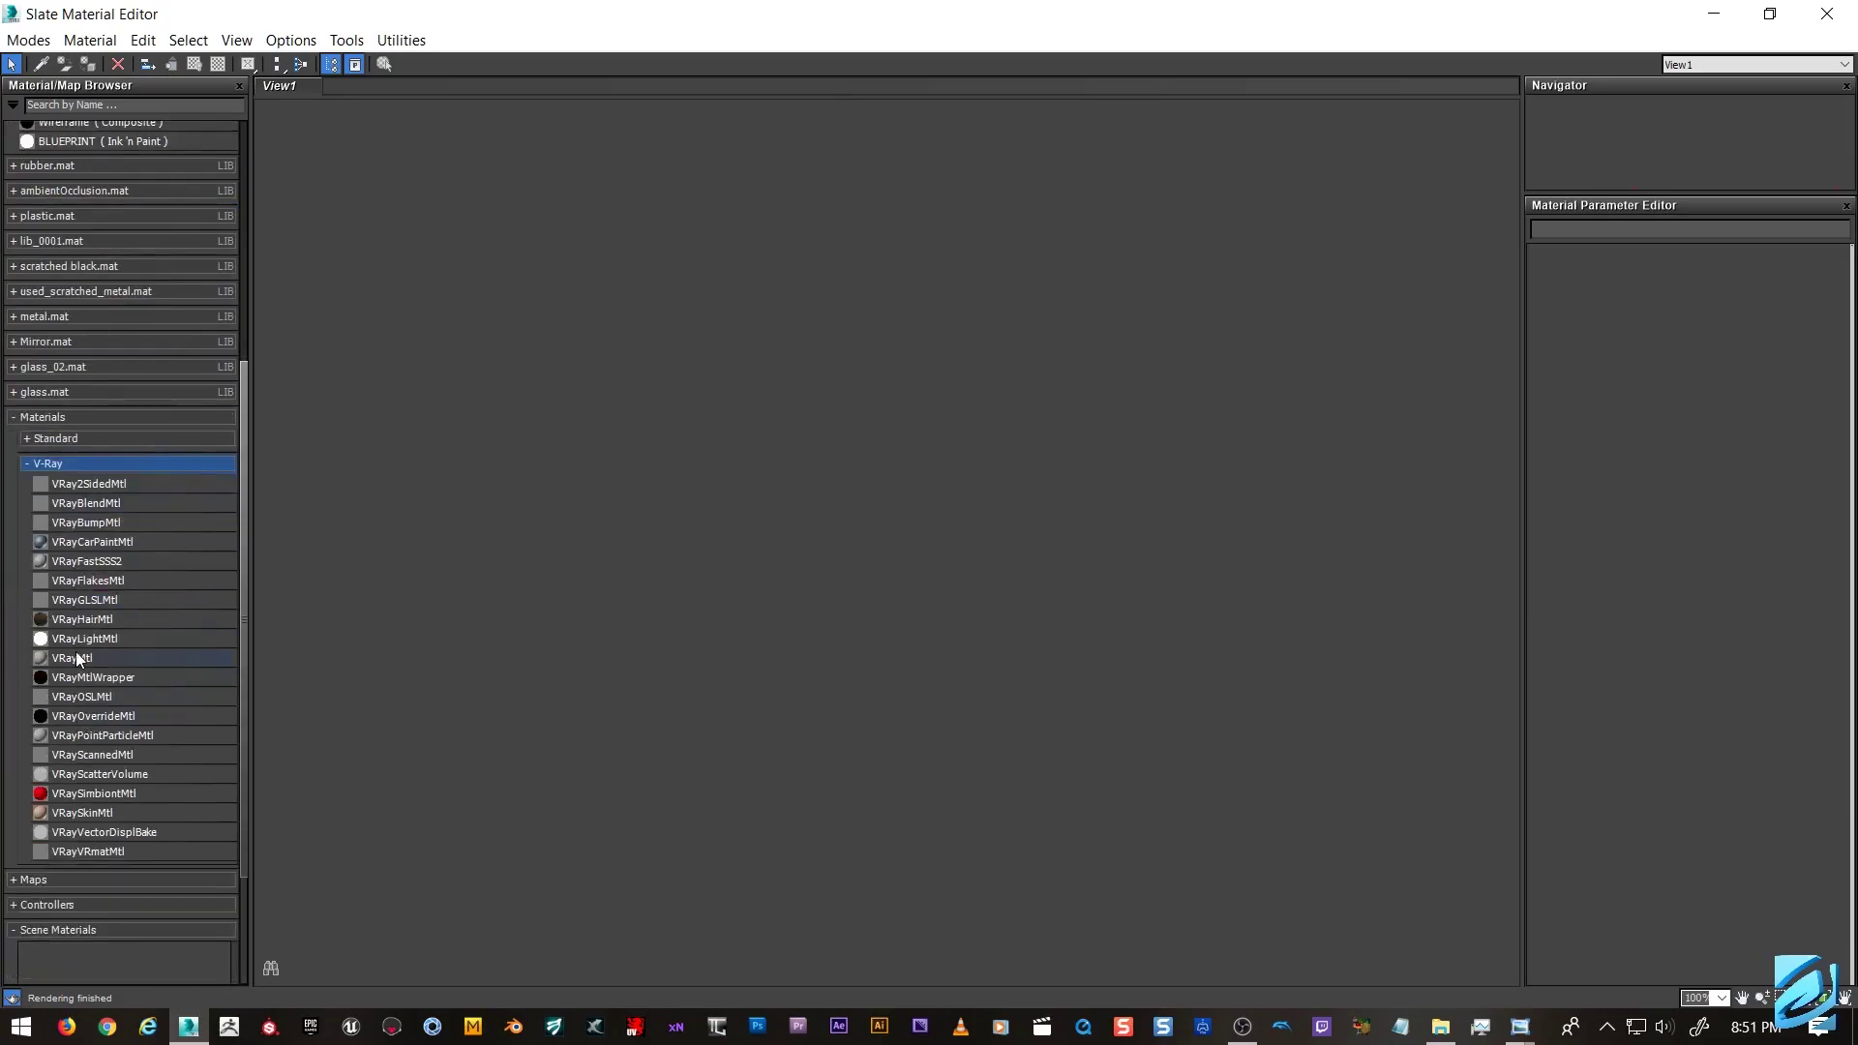
Add a VRayMtl and plug a VRayEdgesTex map into its Diffuse slot.
drag(81, 659, 728, 400)
mouse_move(776, 463)
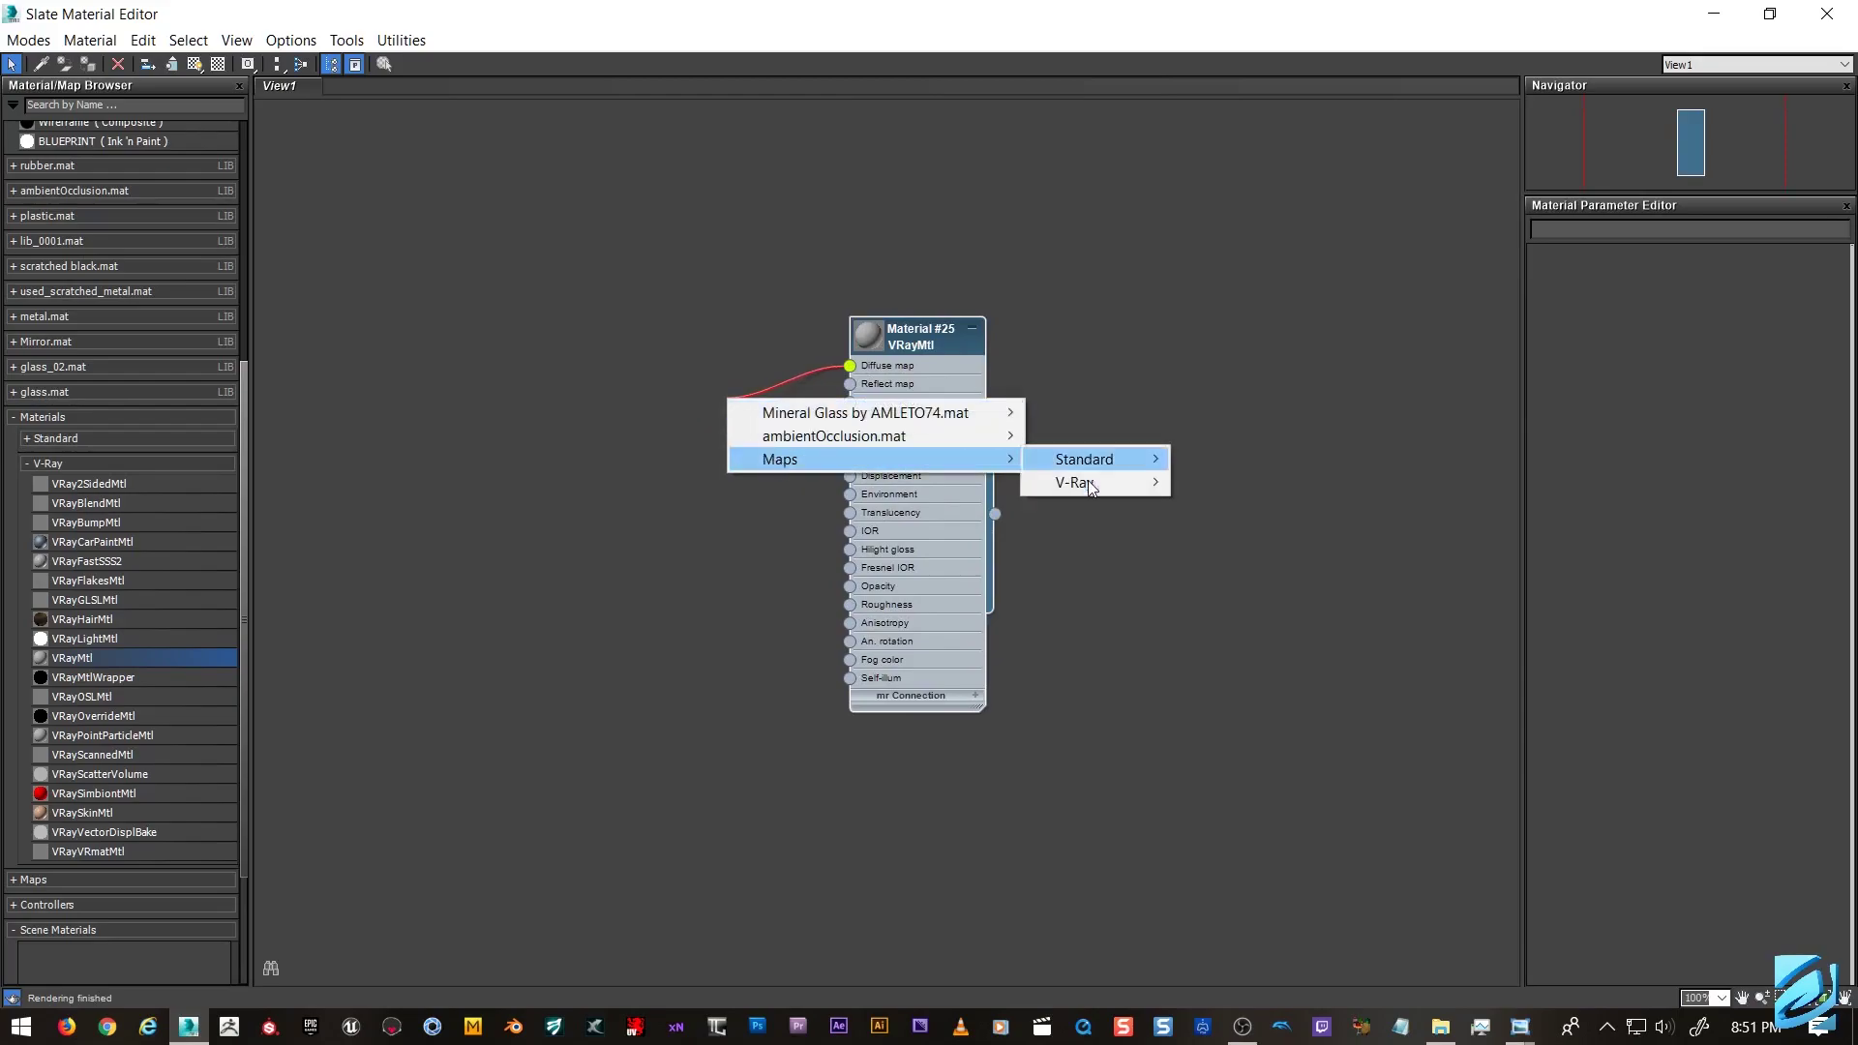
mouse_move(1089, 483)
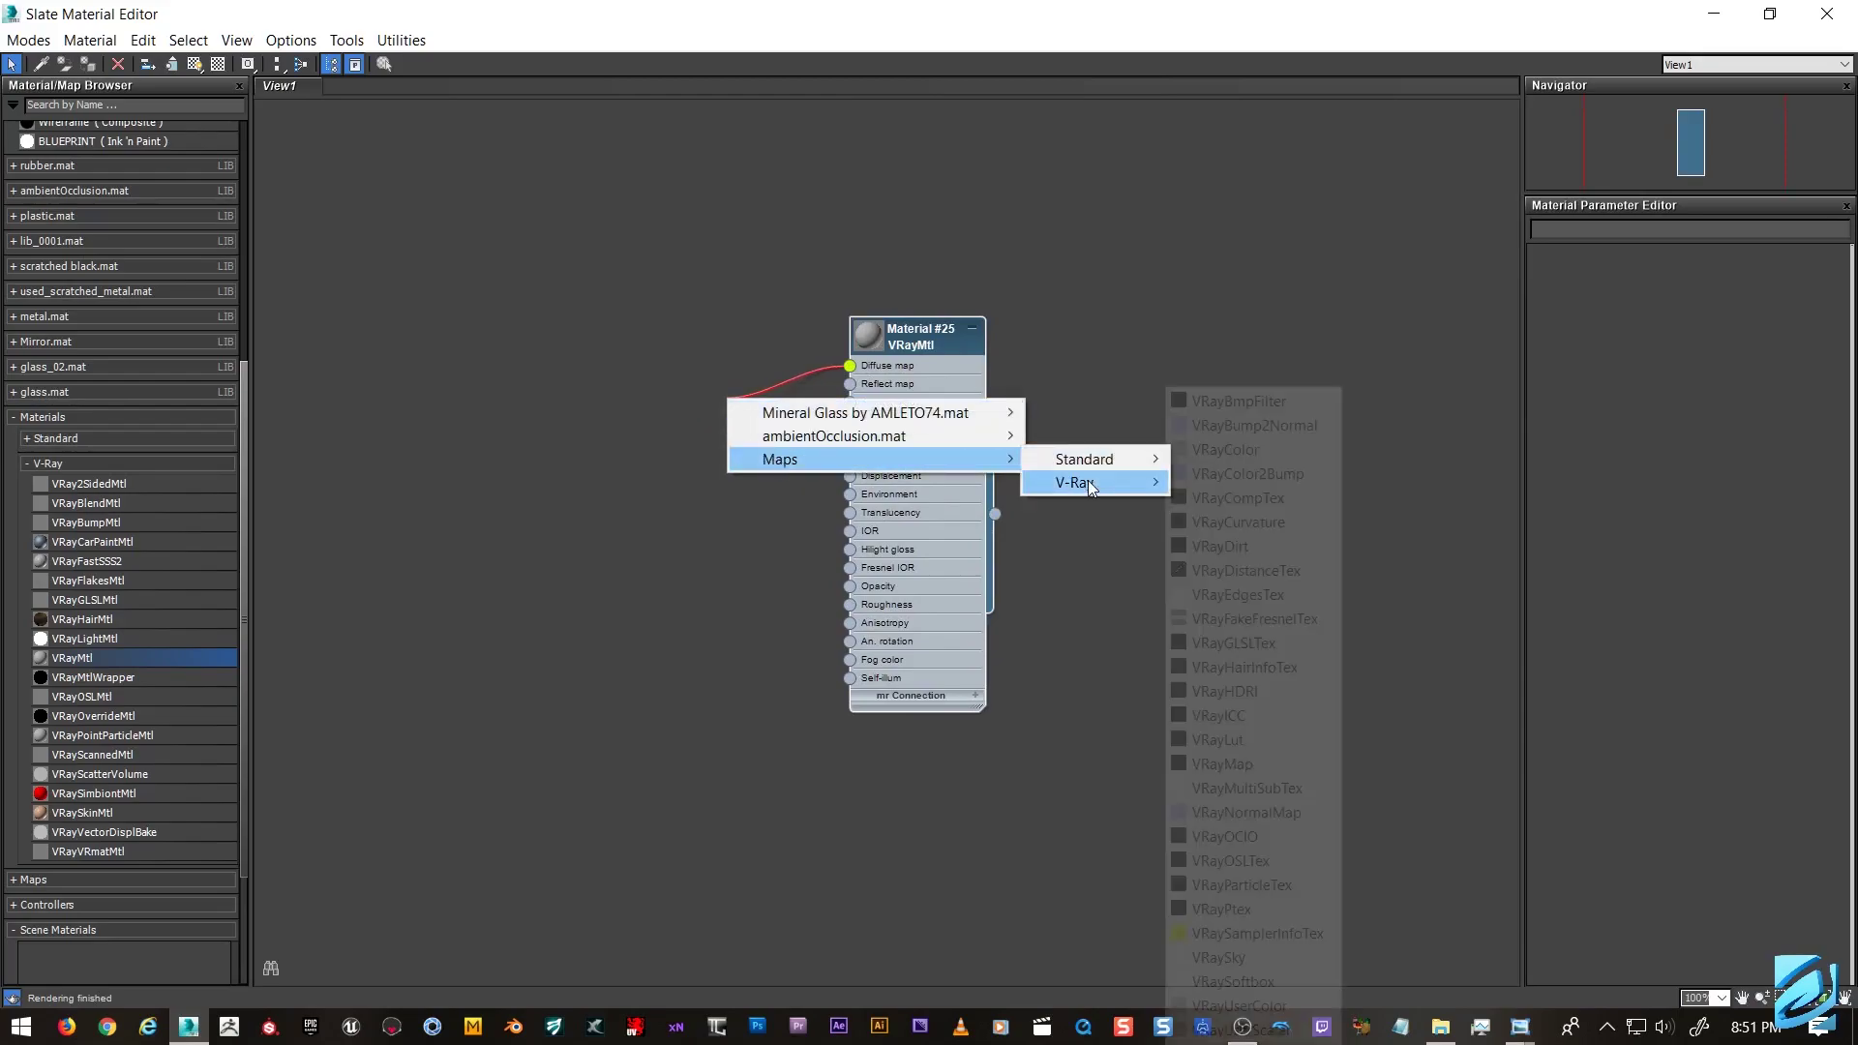
click(1263, 600)
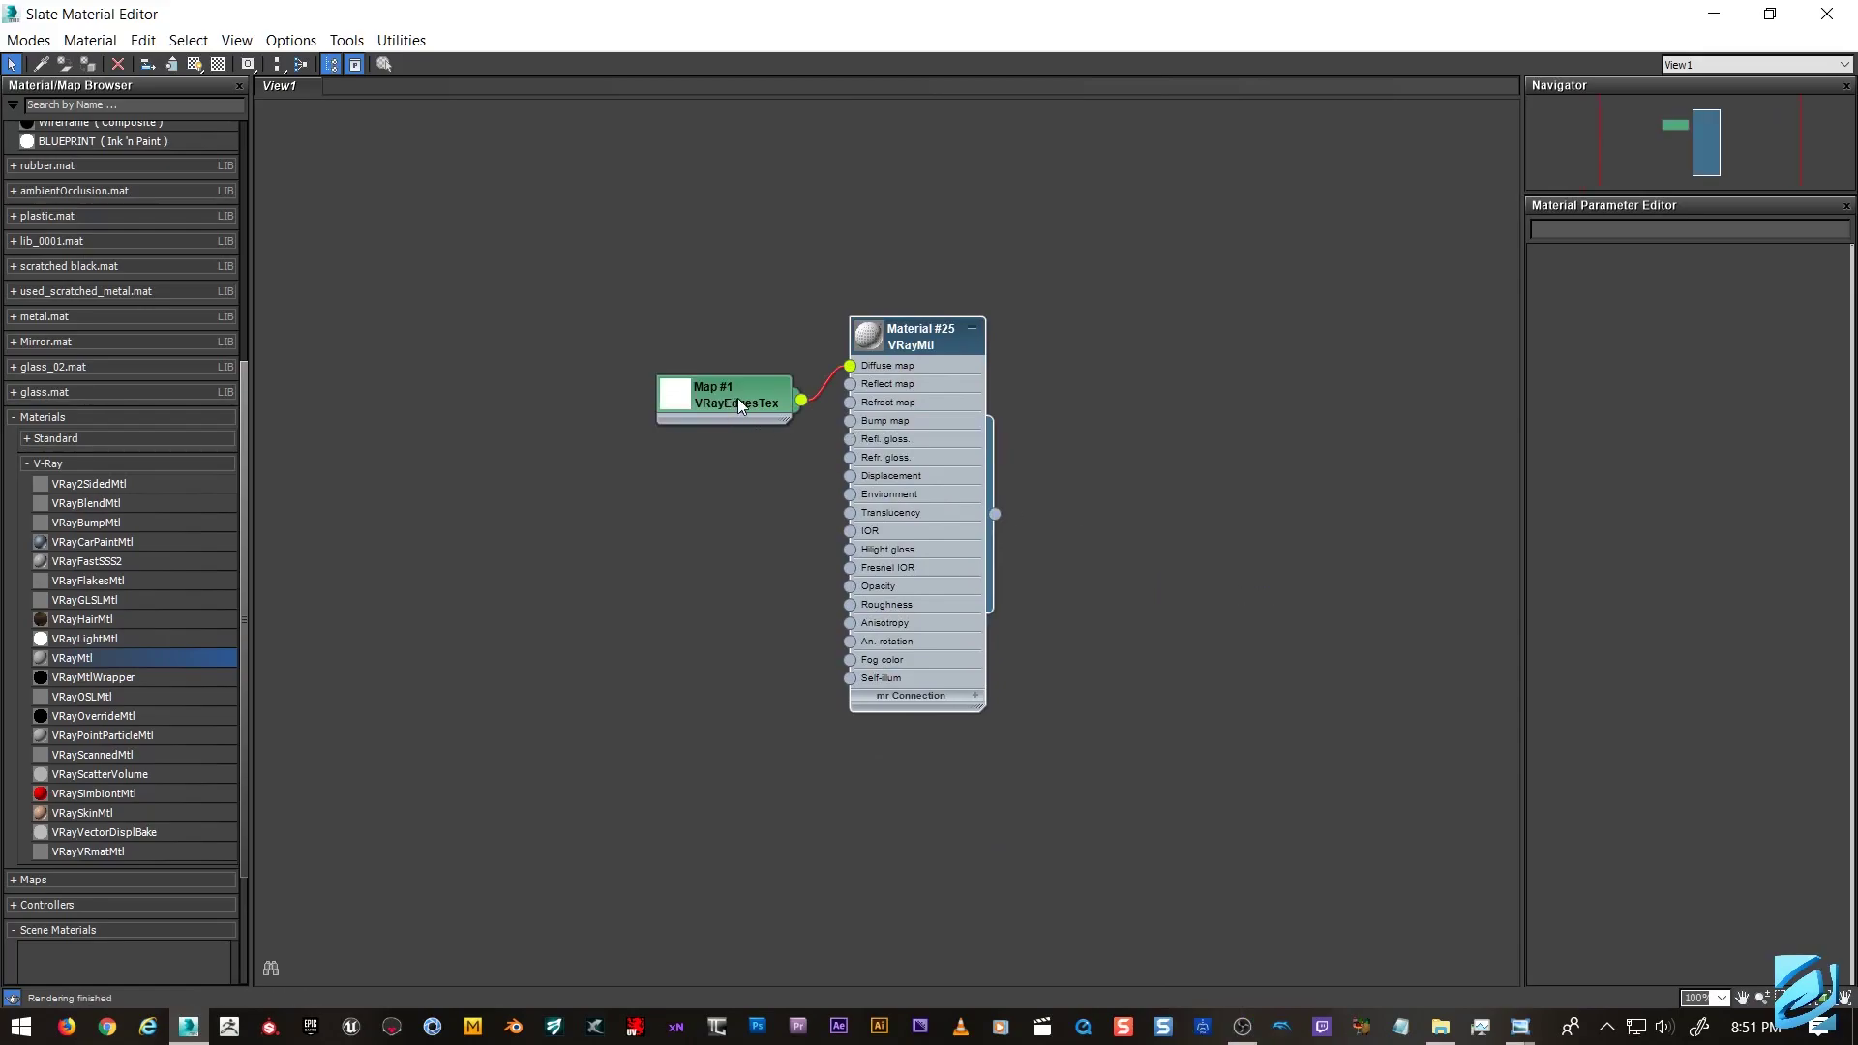
drag(737, 398, 688, 381)
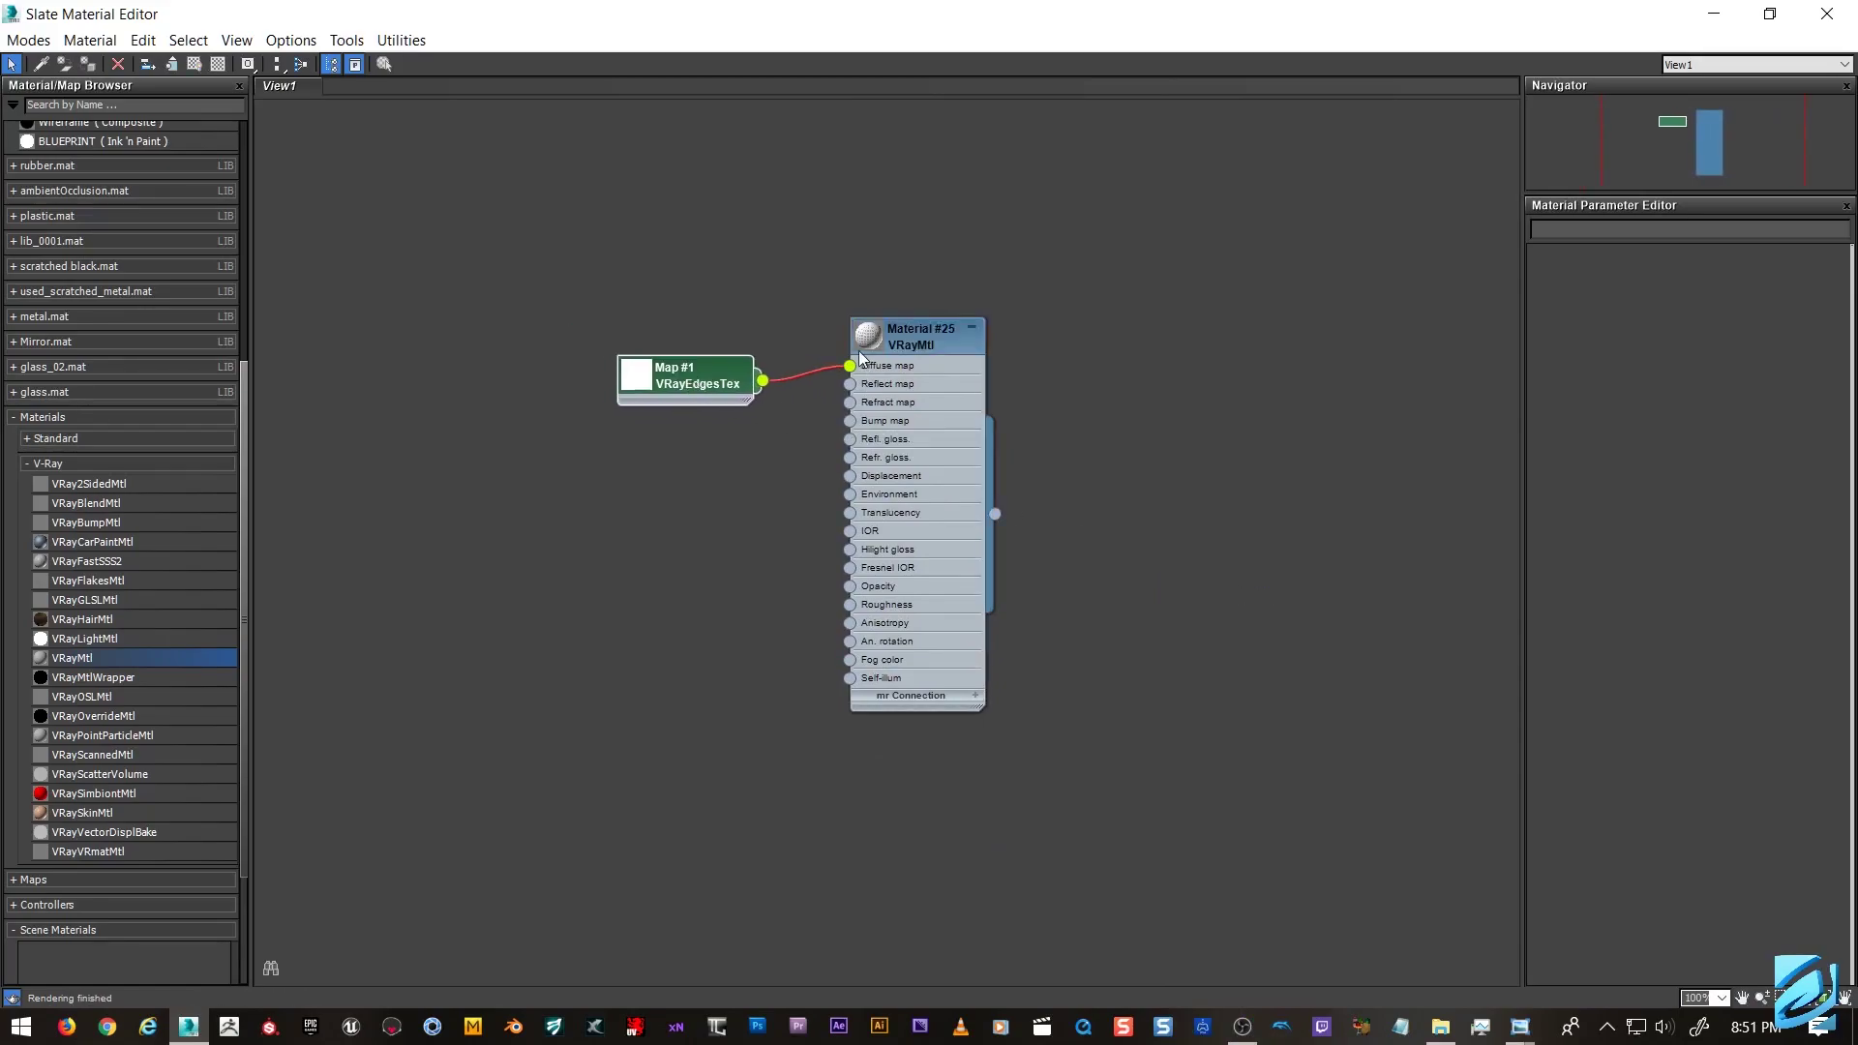
Set the Map #1 edge colour to black.
double_click(688, 381)
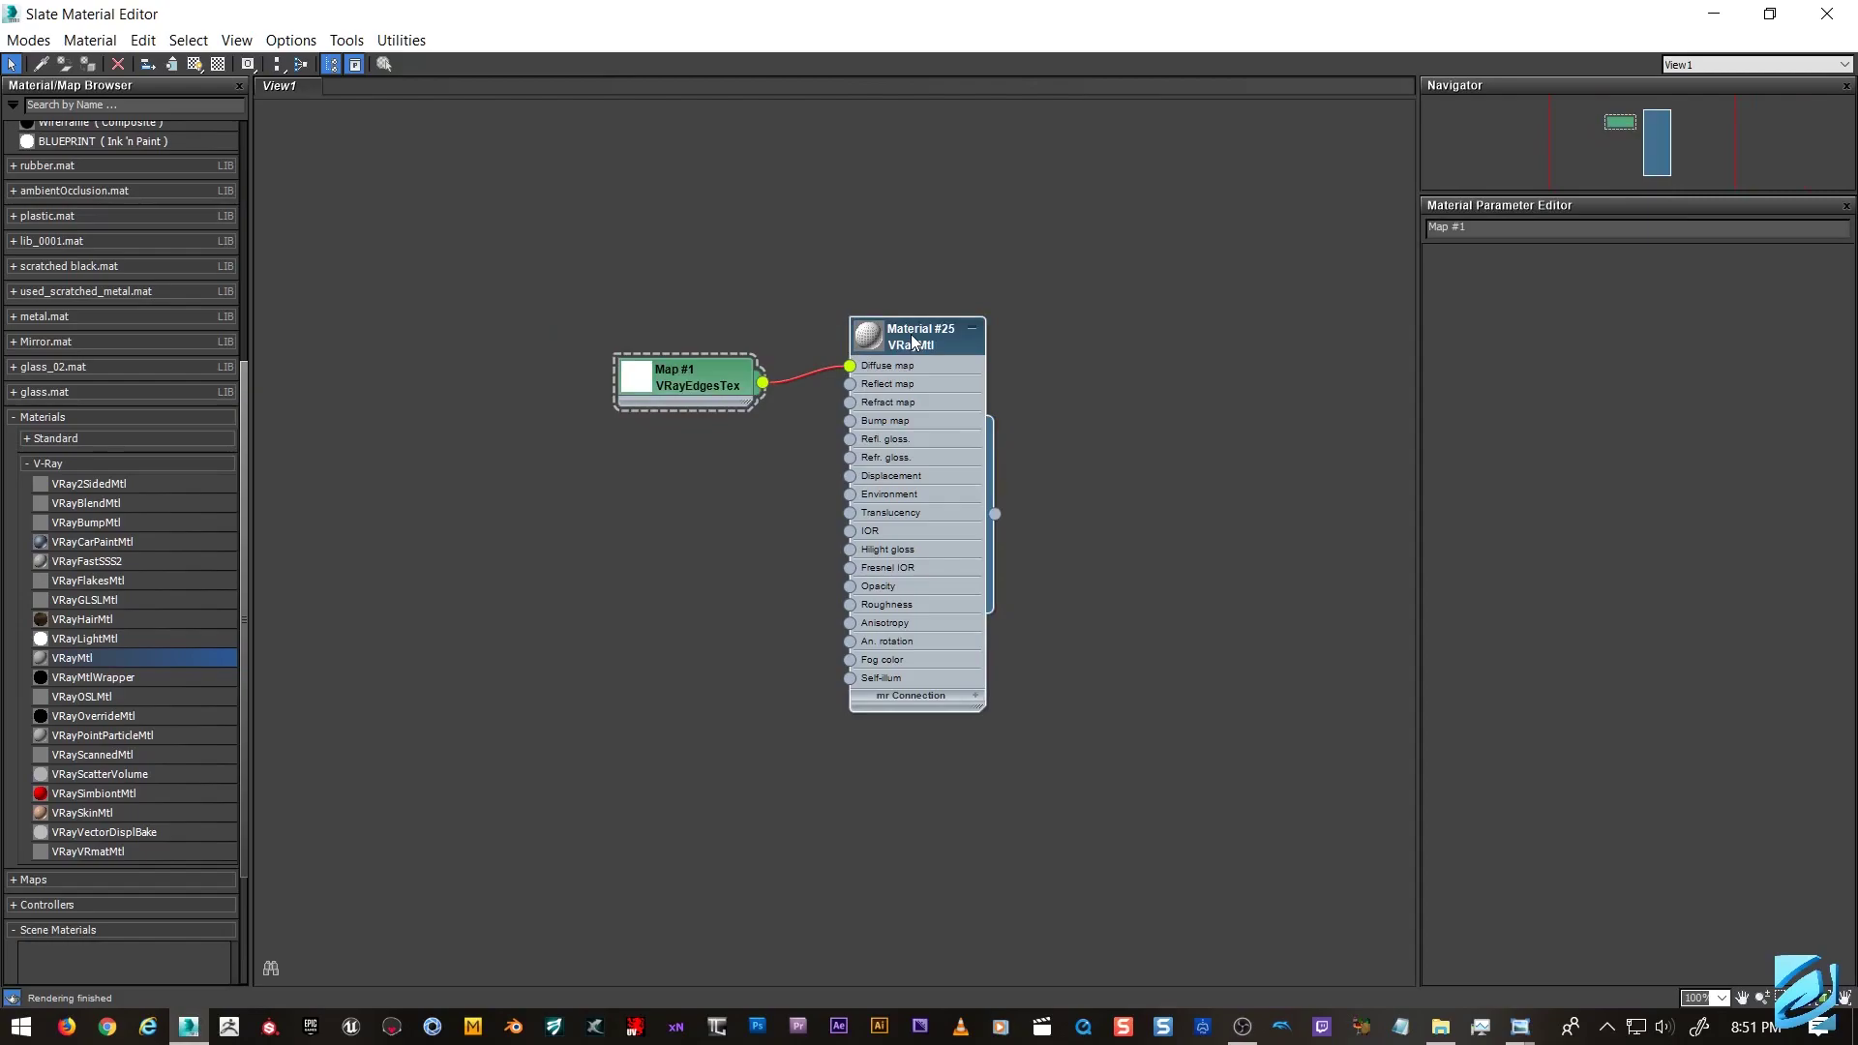
double_click(913, 340)
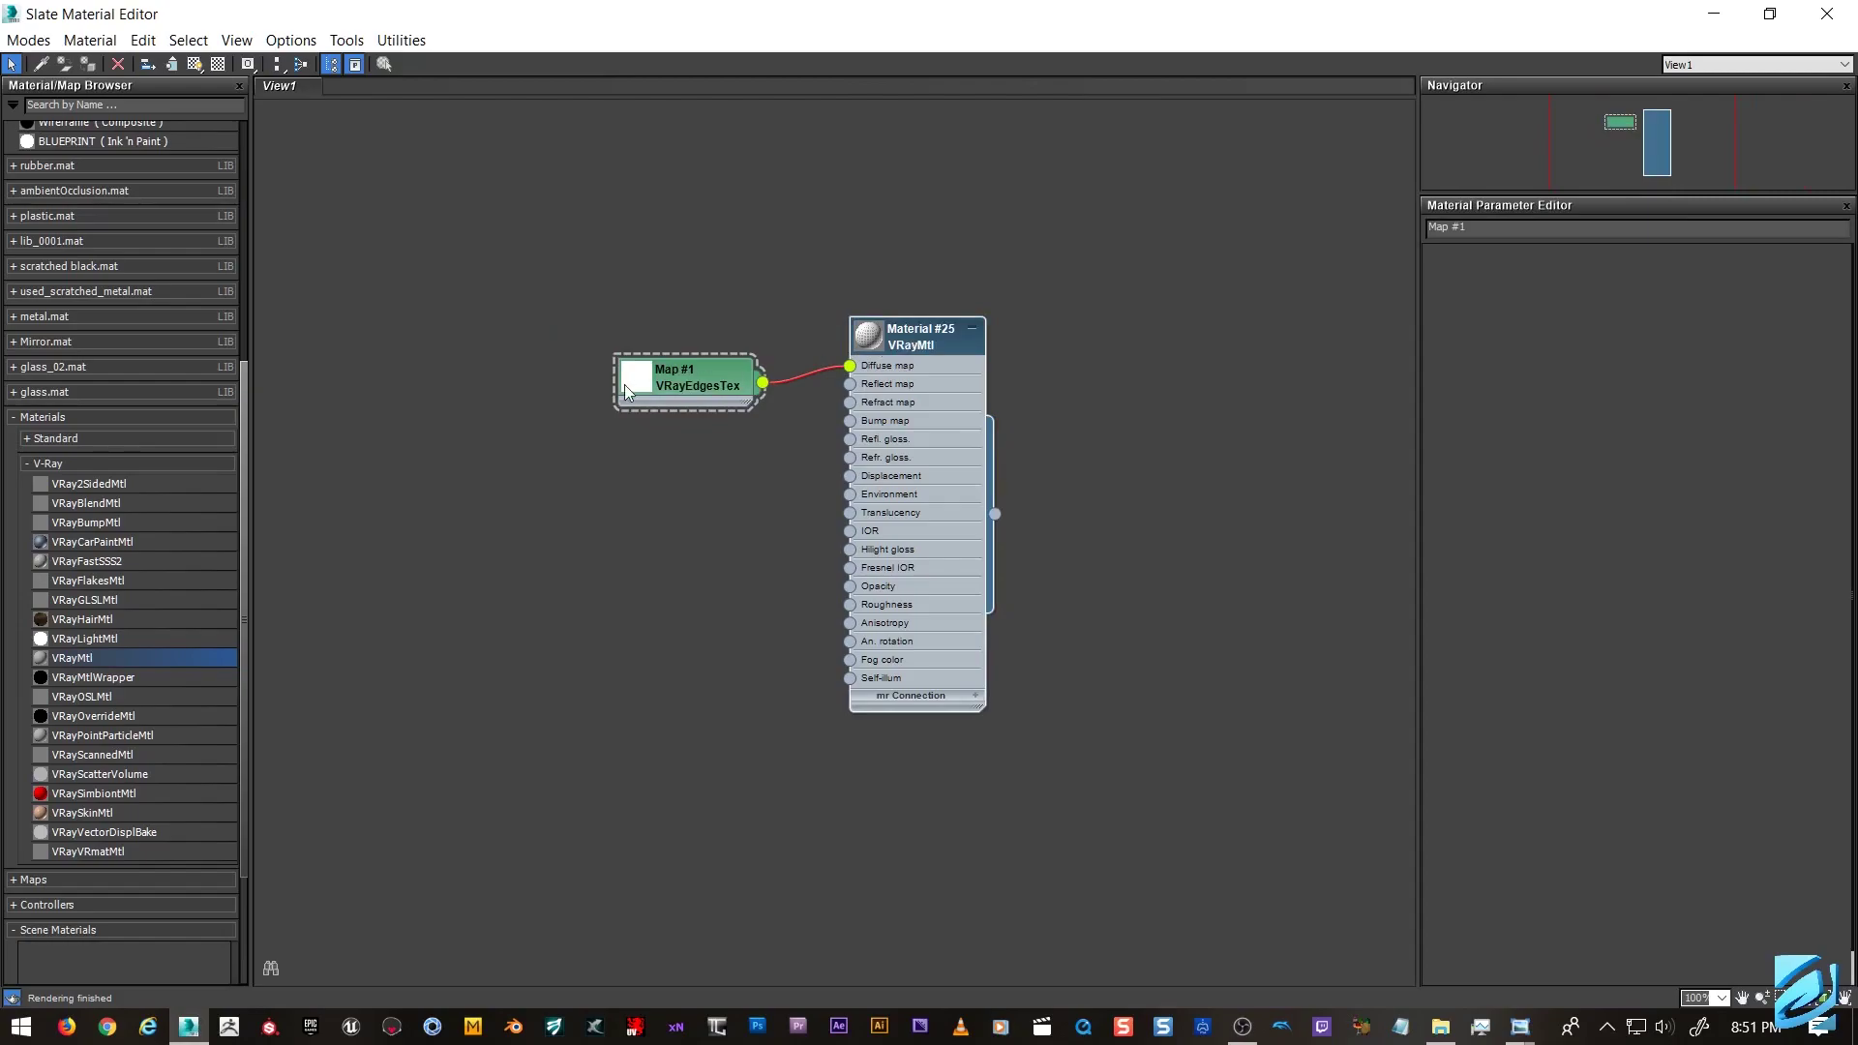
double_click(705, 386)
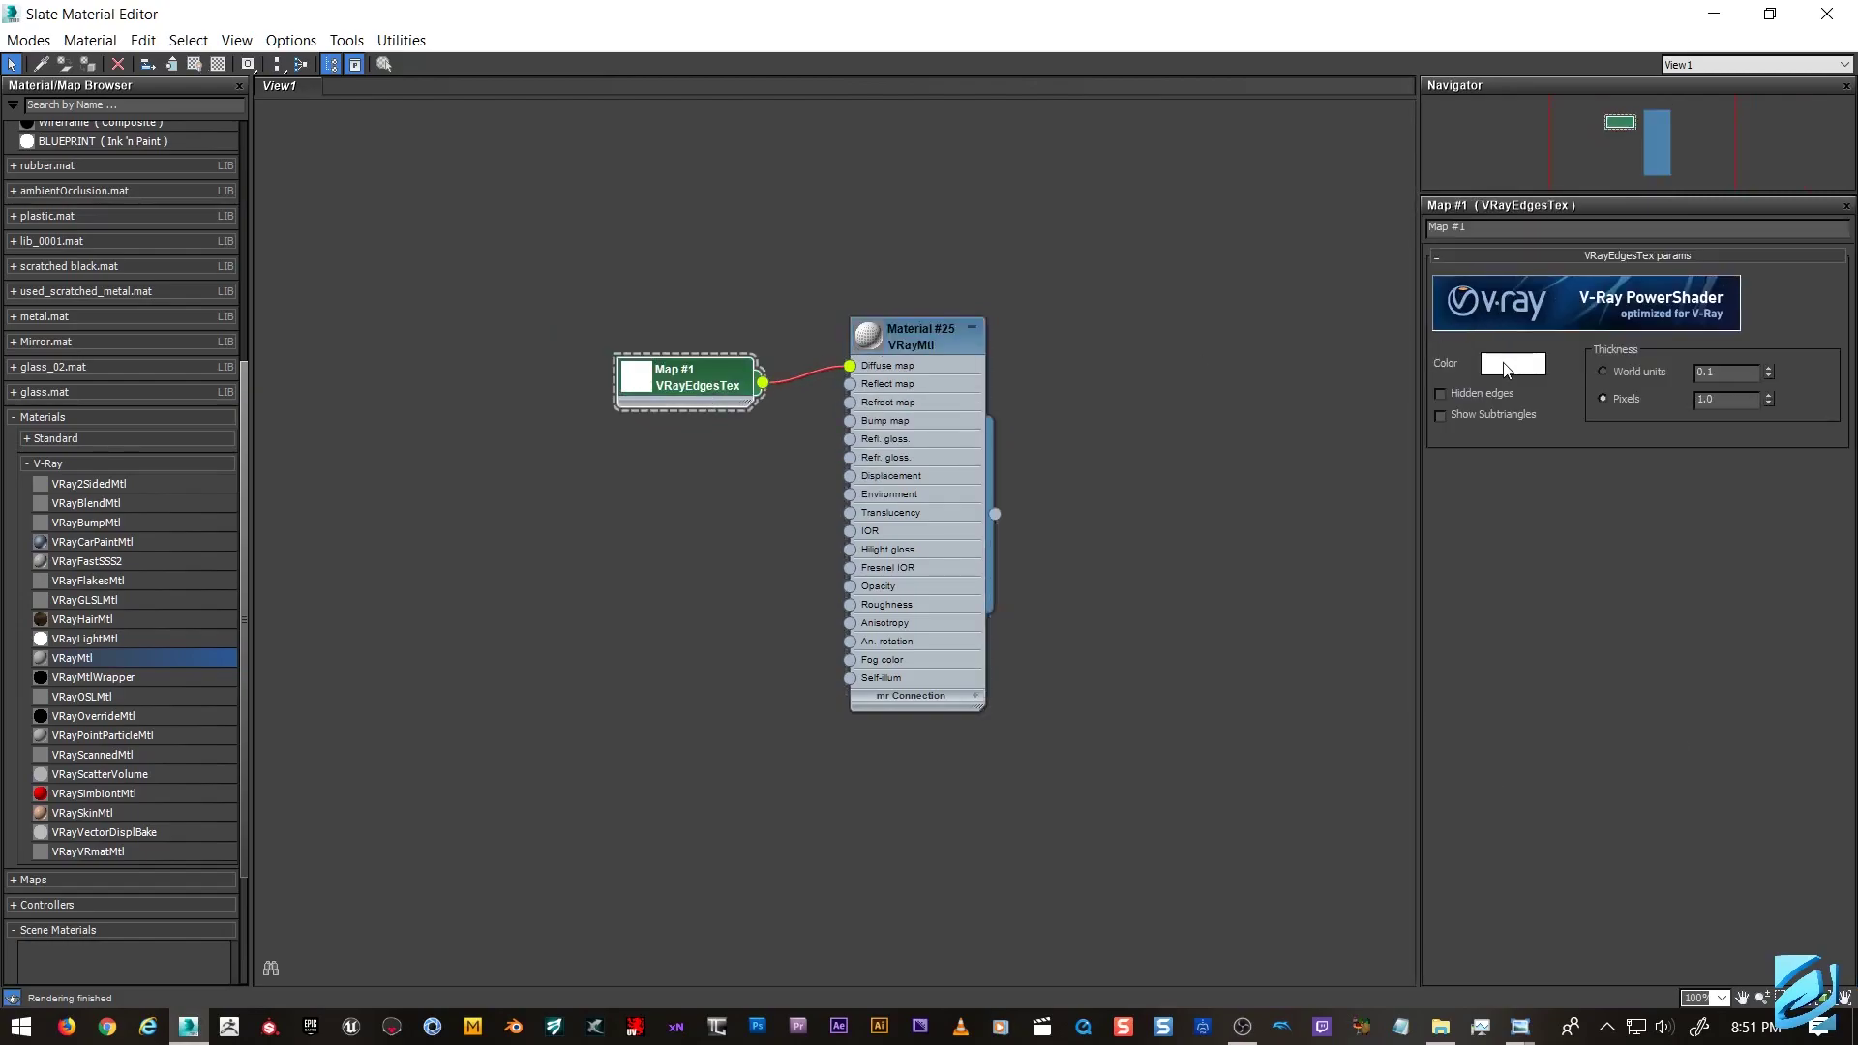
click(1512, 364)
drag(617, 232, 639, 142)
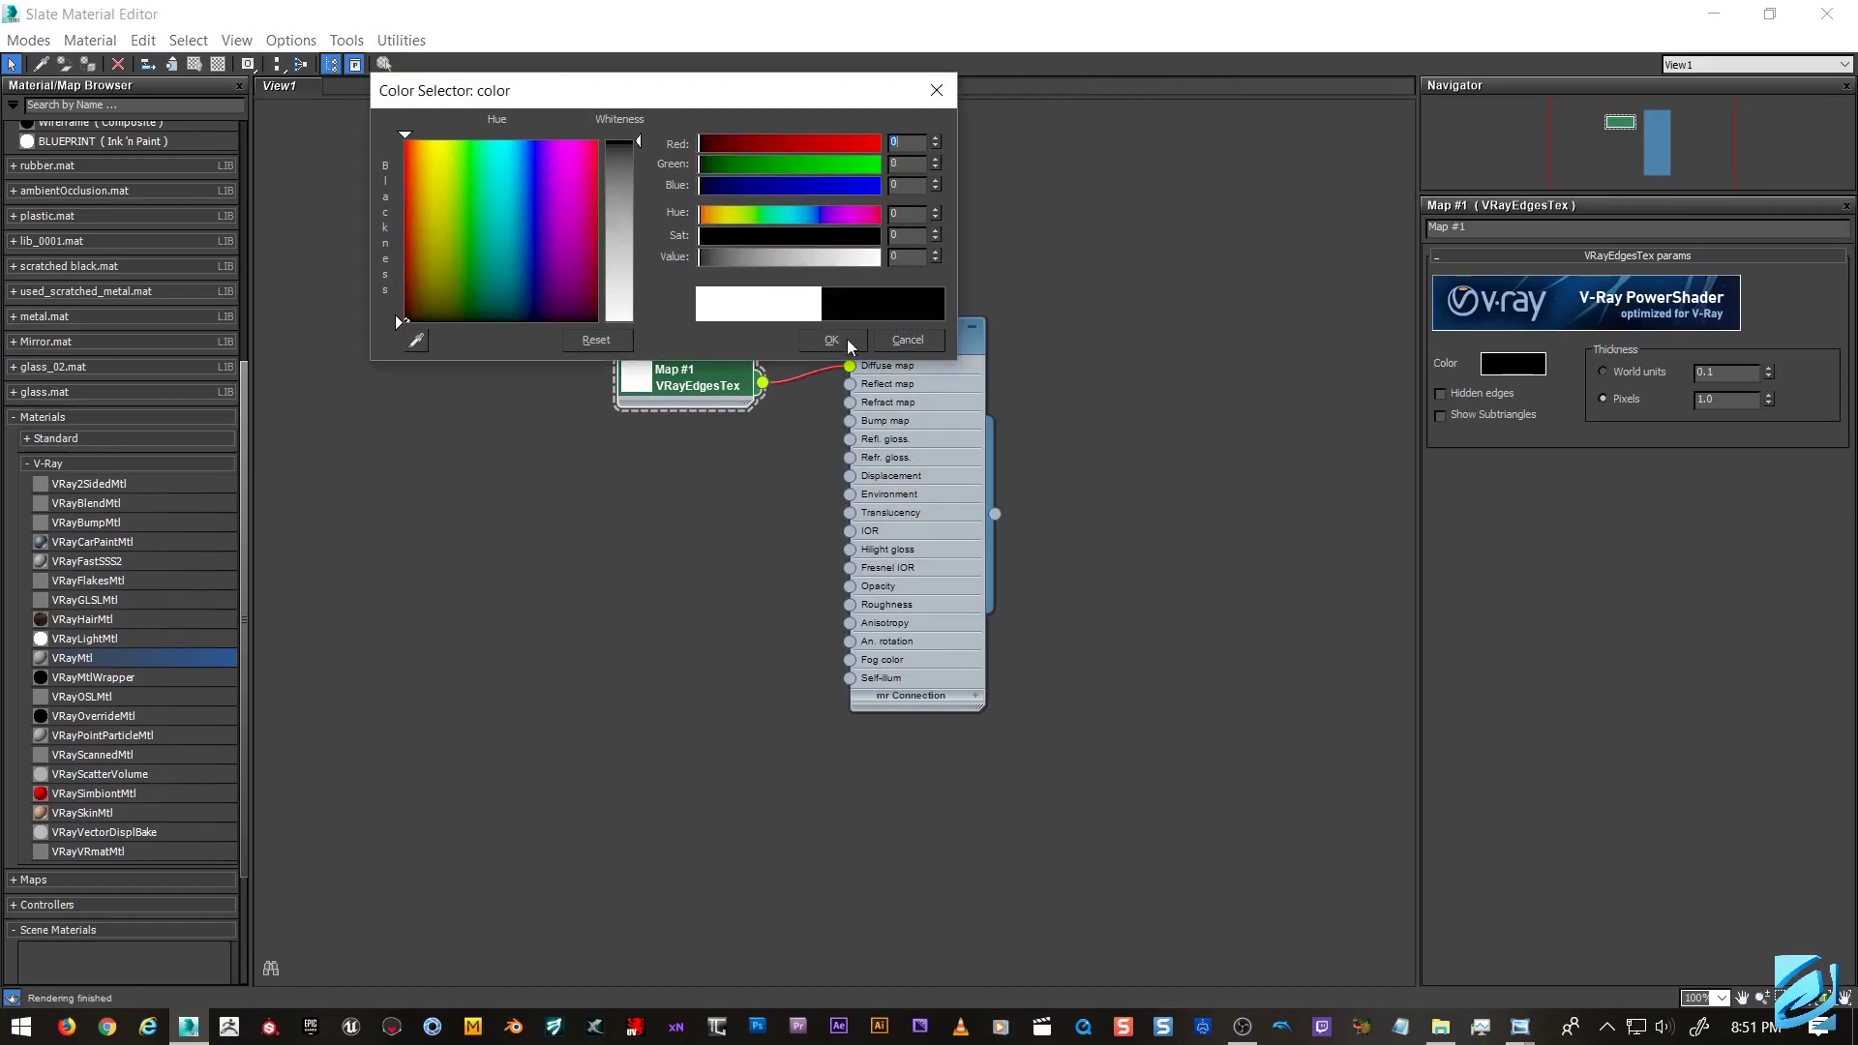
click(830, 340)
scroll(880, 368, up, 2)
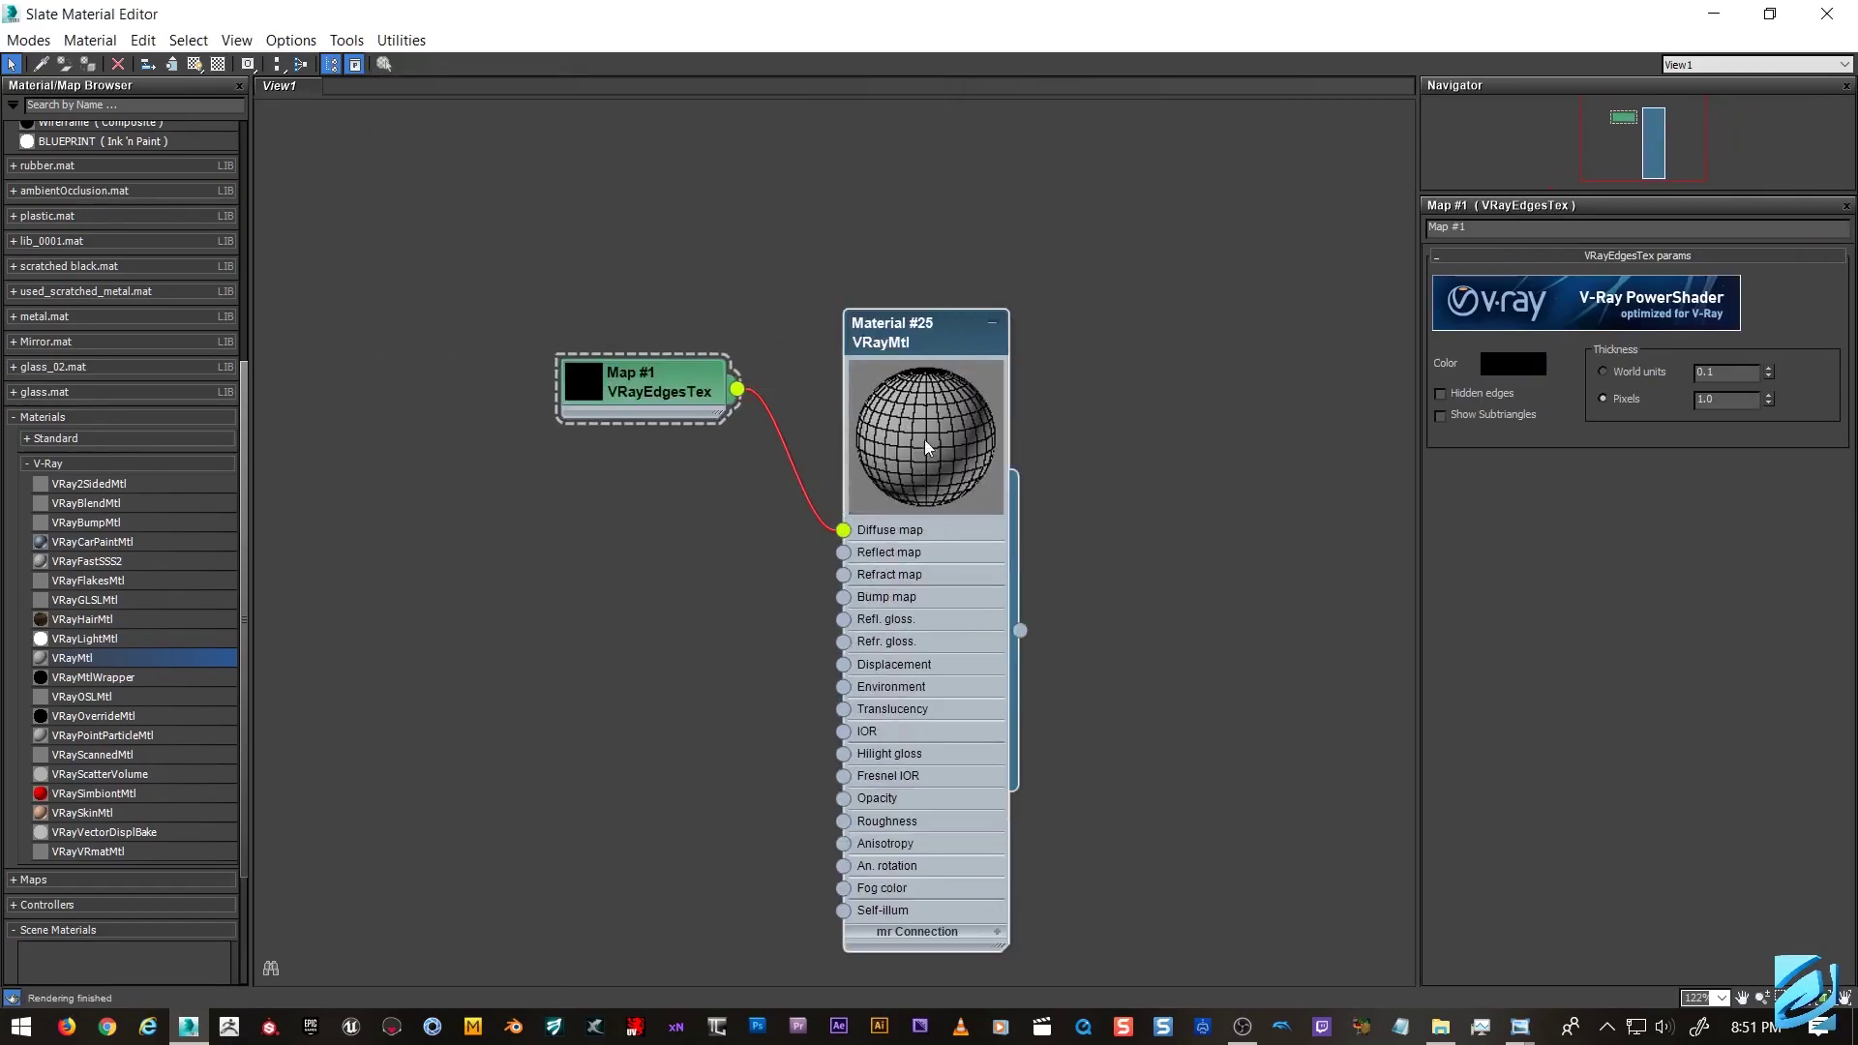
Try a blue edge colour on the edges texture.
click(1496, 358)
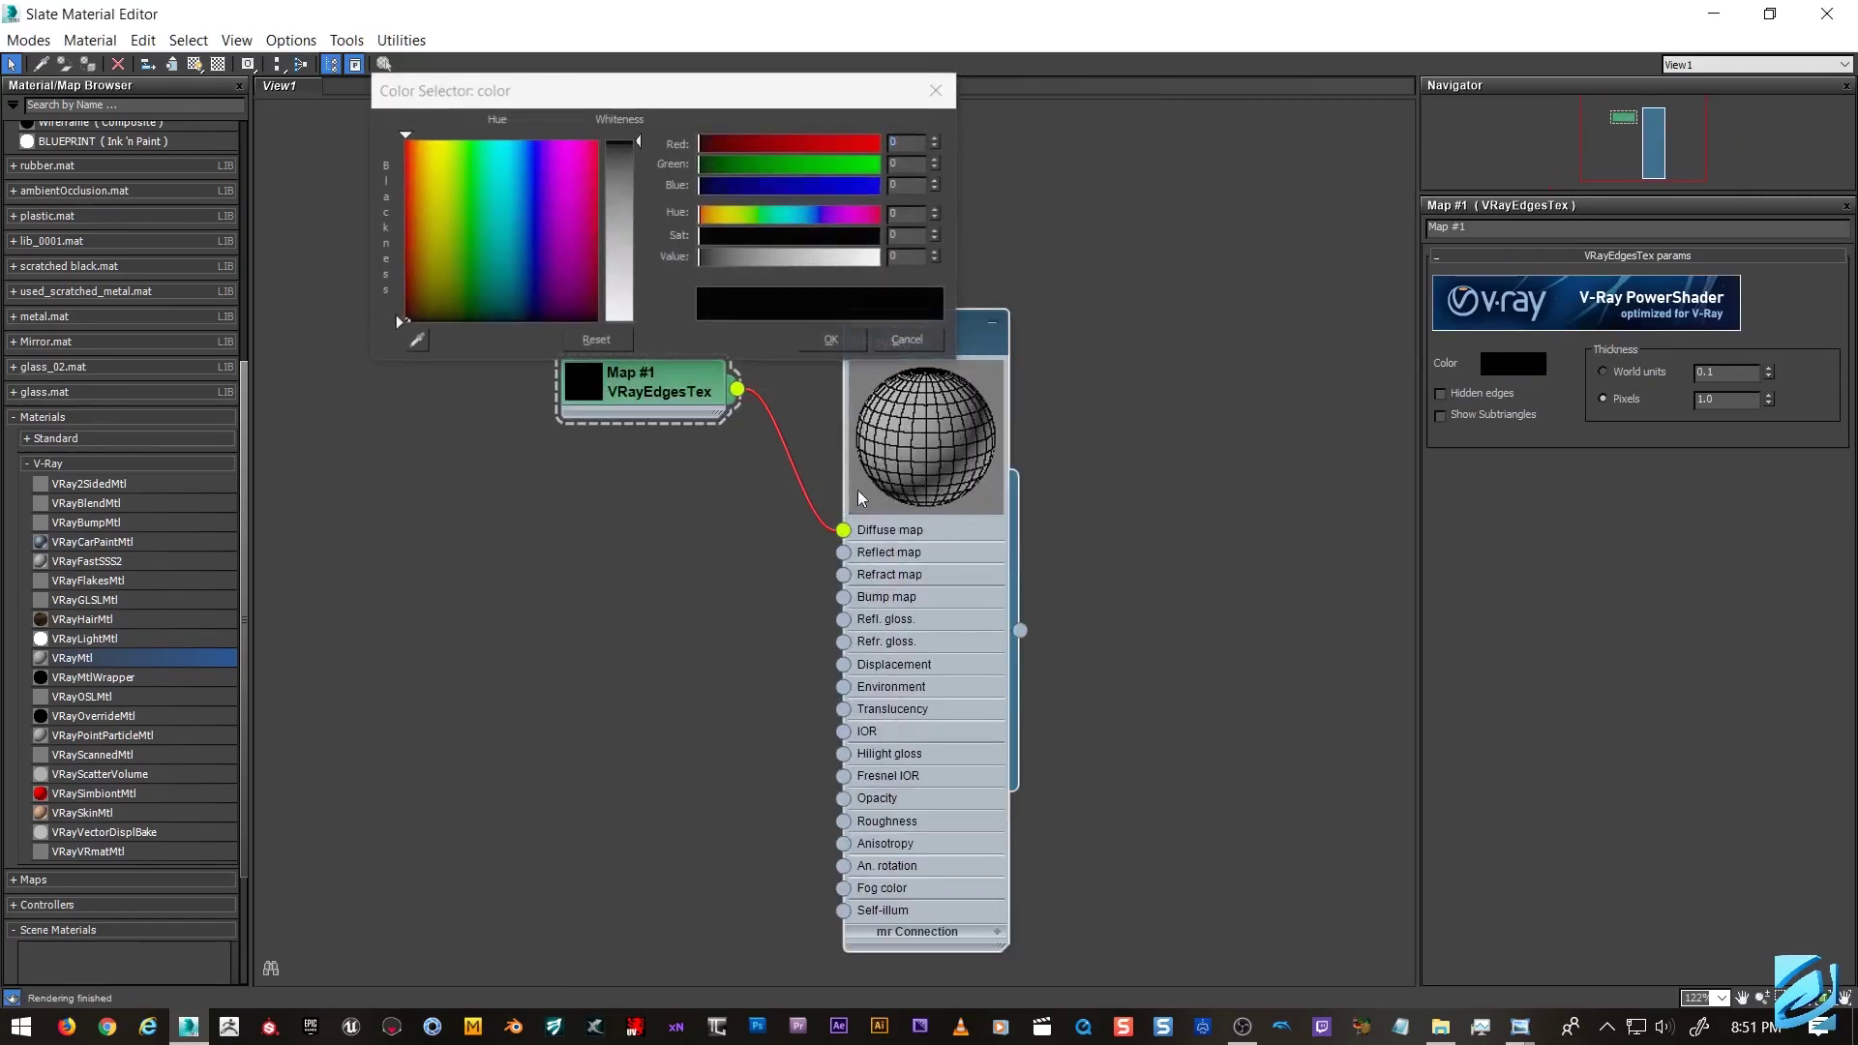
click(526, 160)
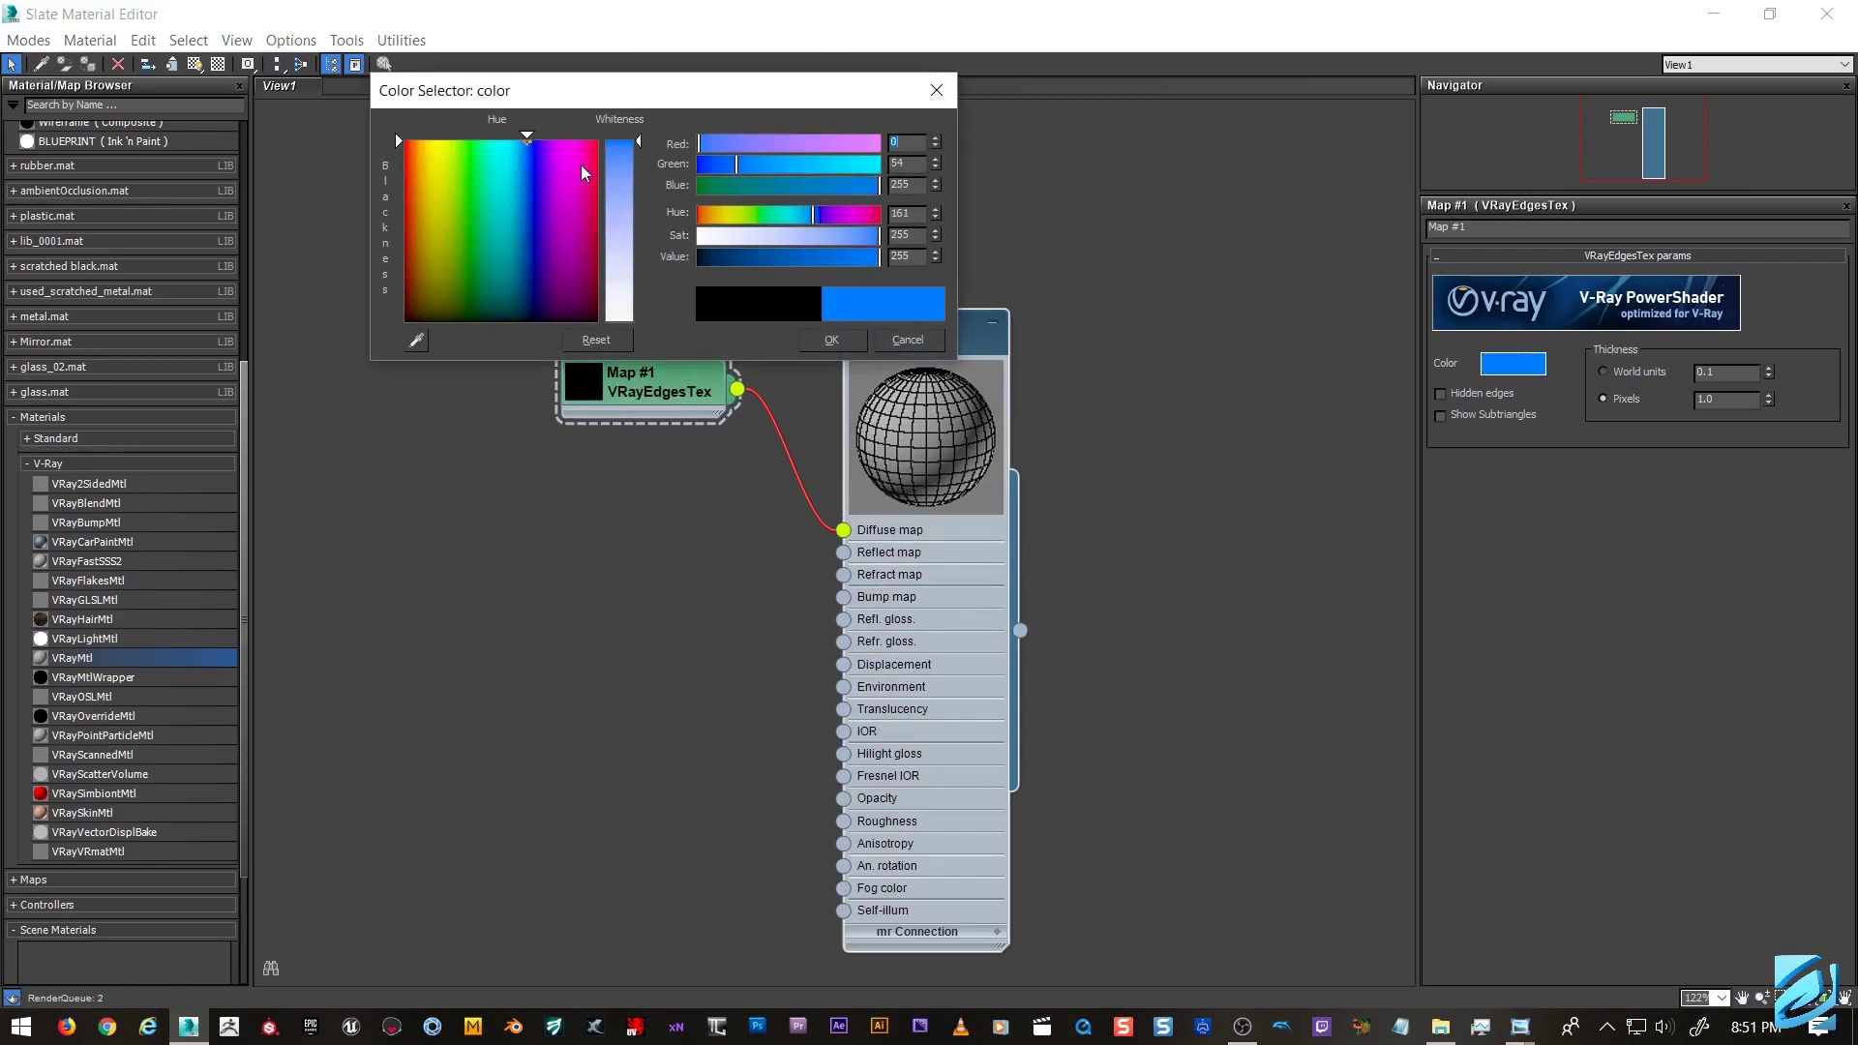
click(848, 337)
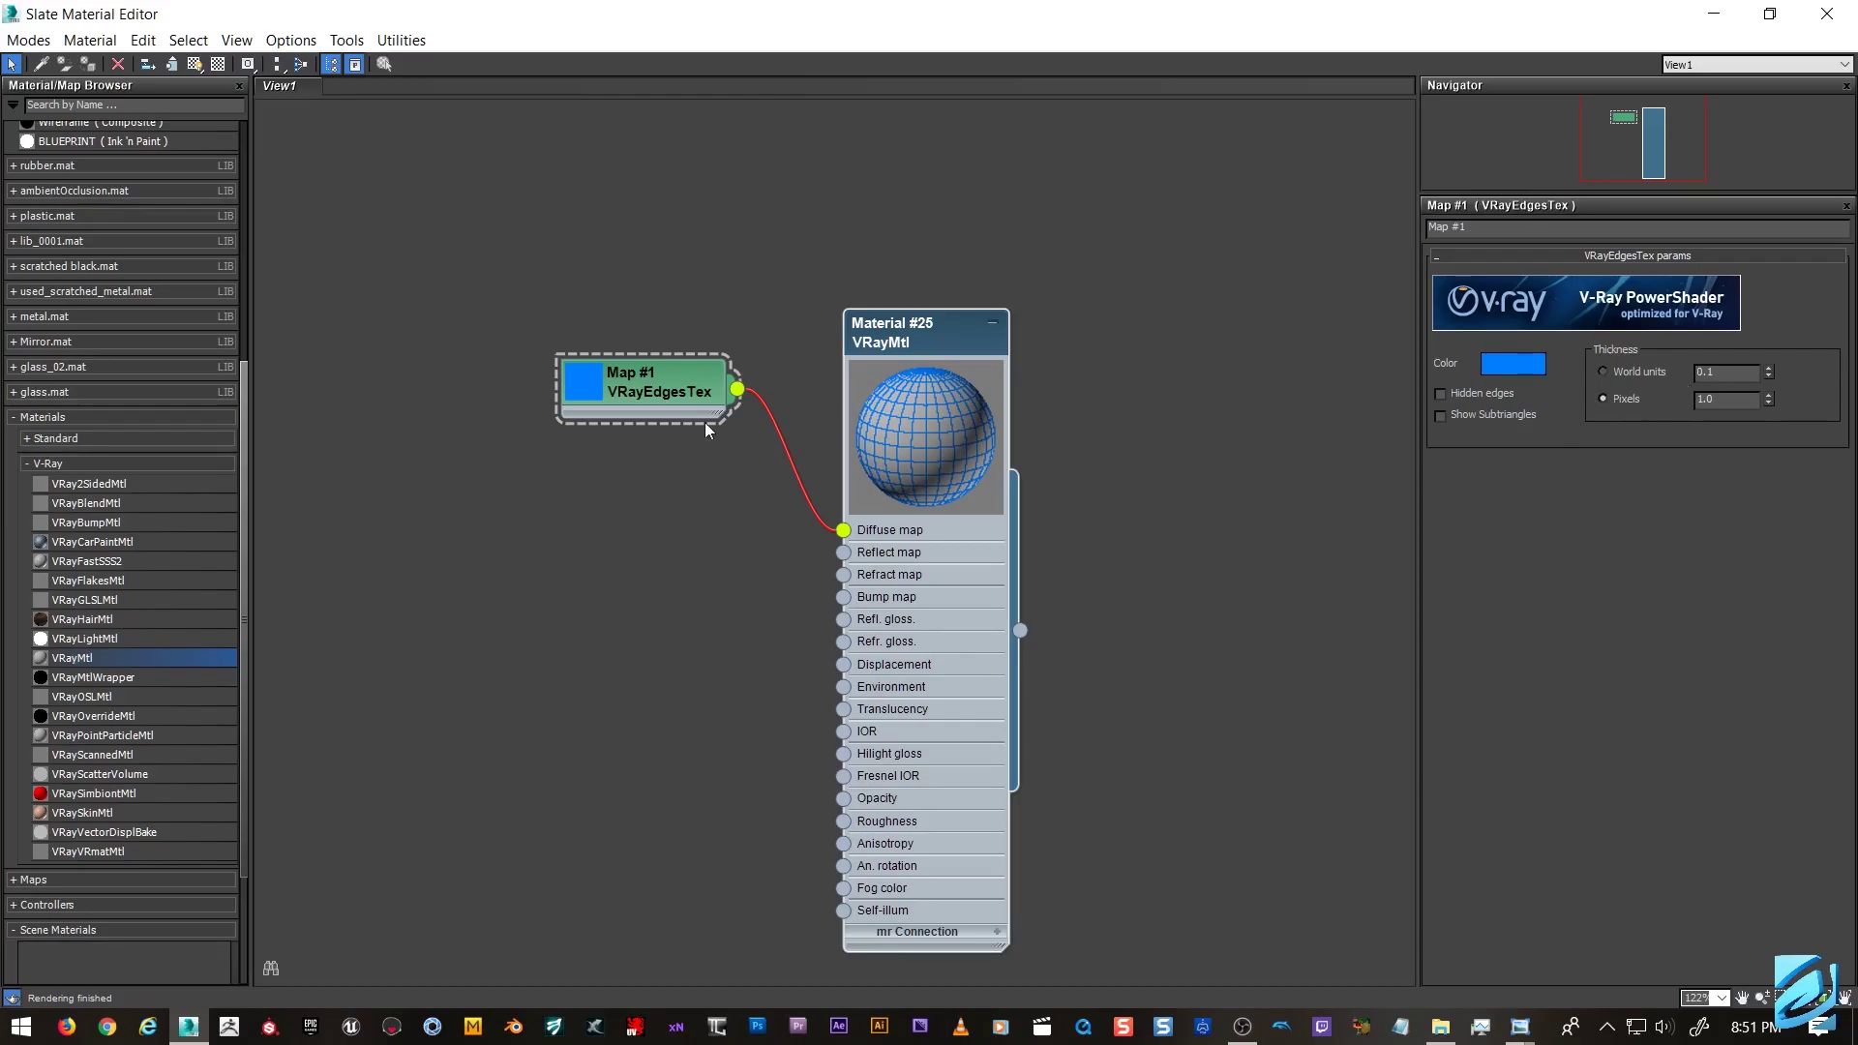
Reset the edge colour back to black and return to Material #25.
double_click(917, 347)
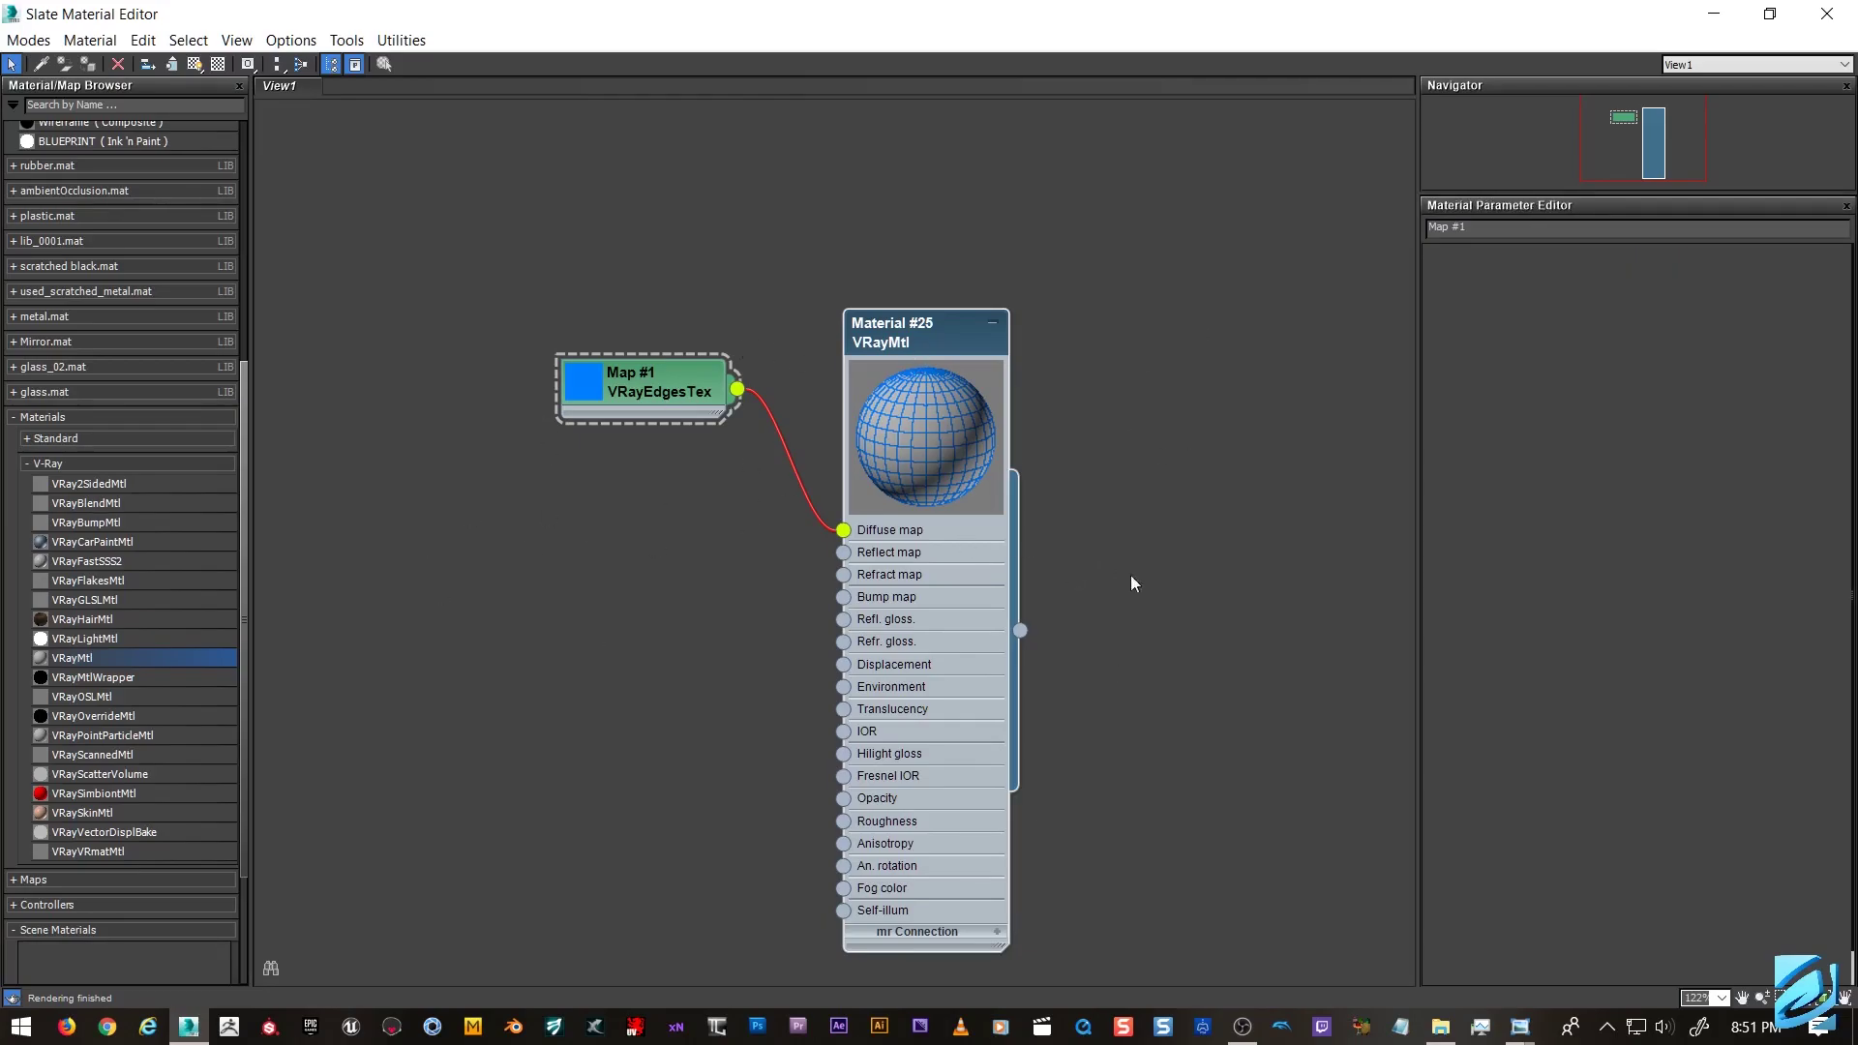
double_click(642, 387)
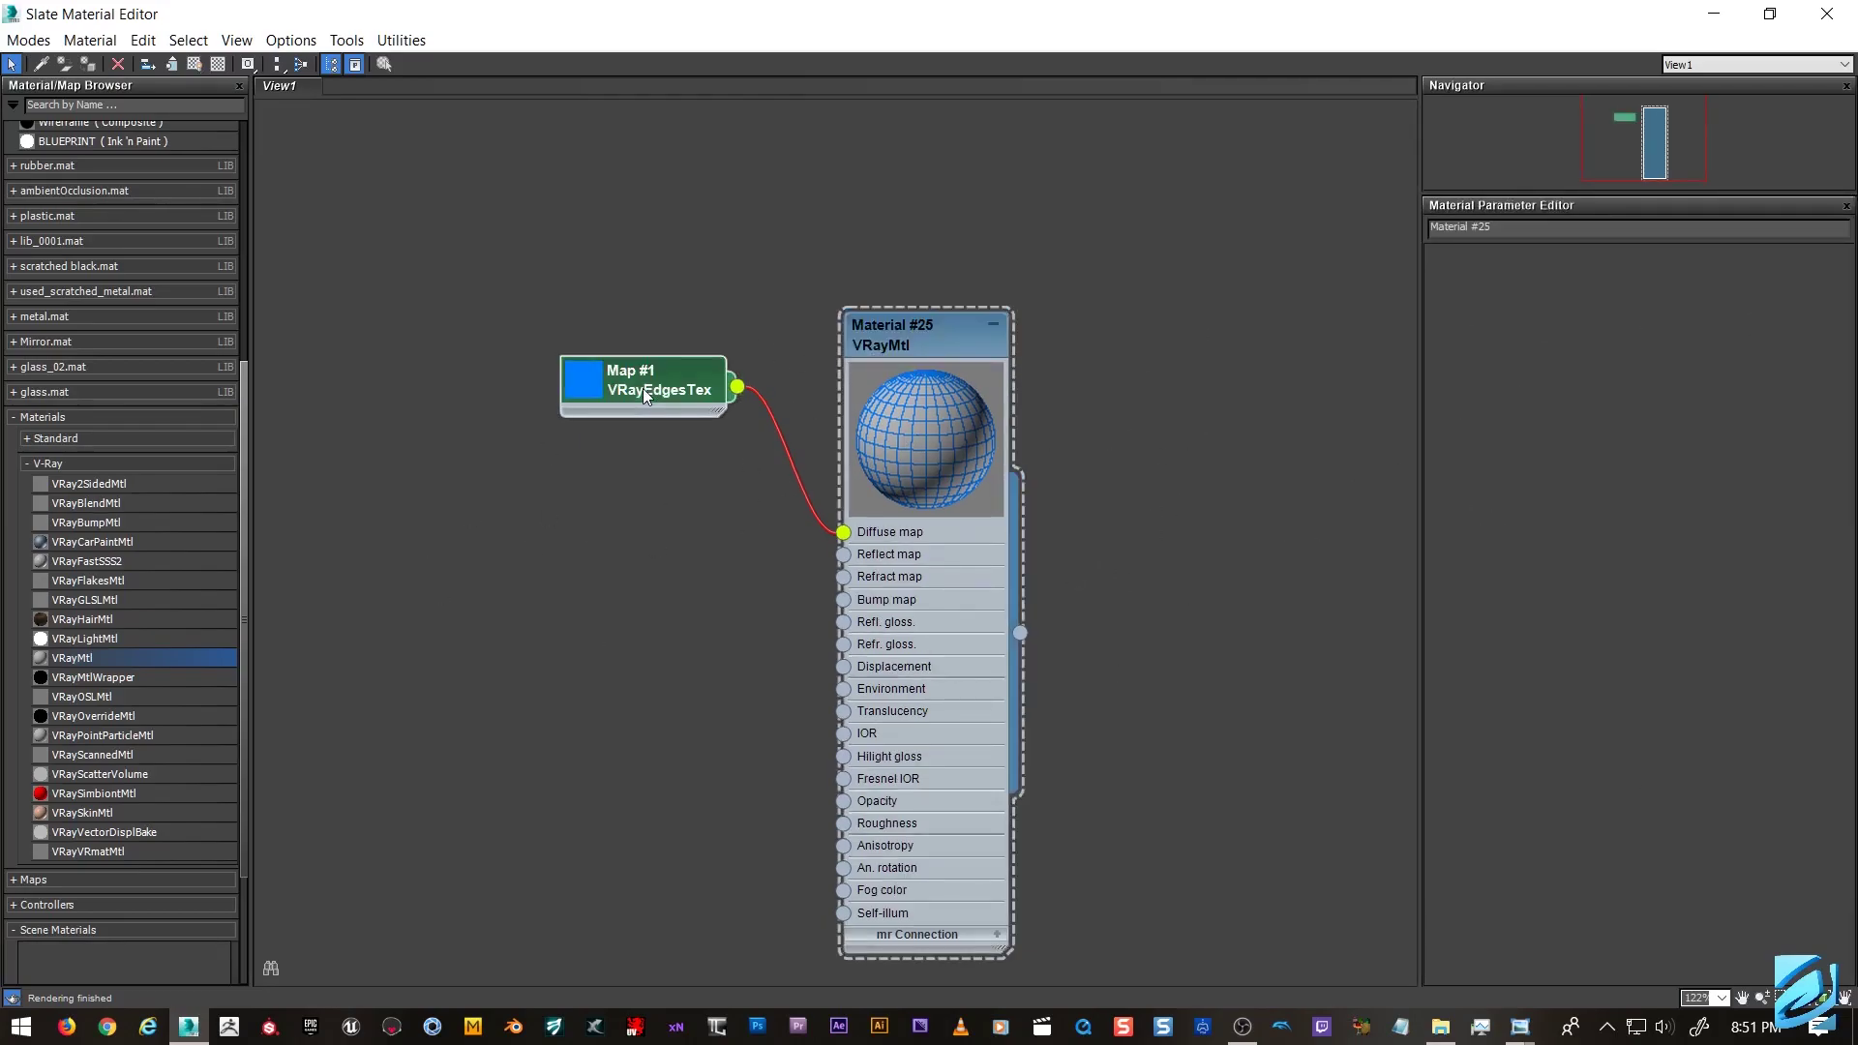
click(1526, 374)
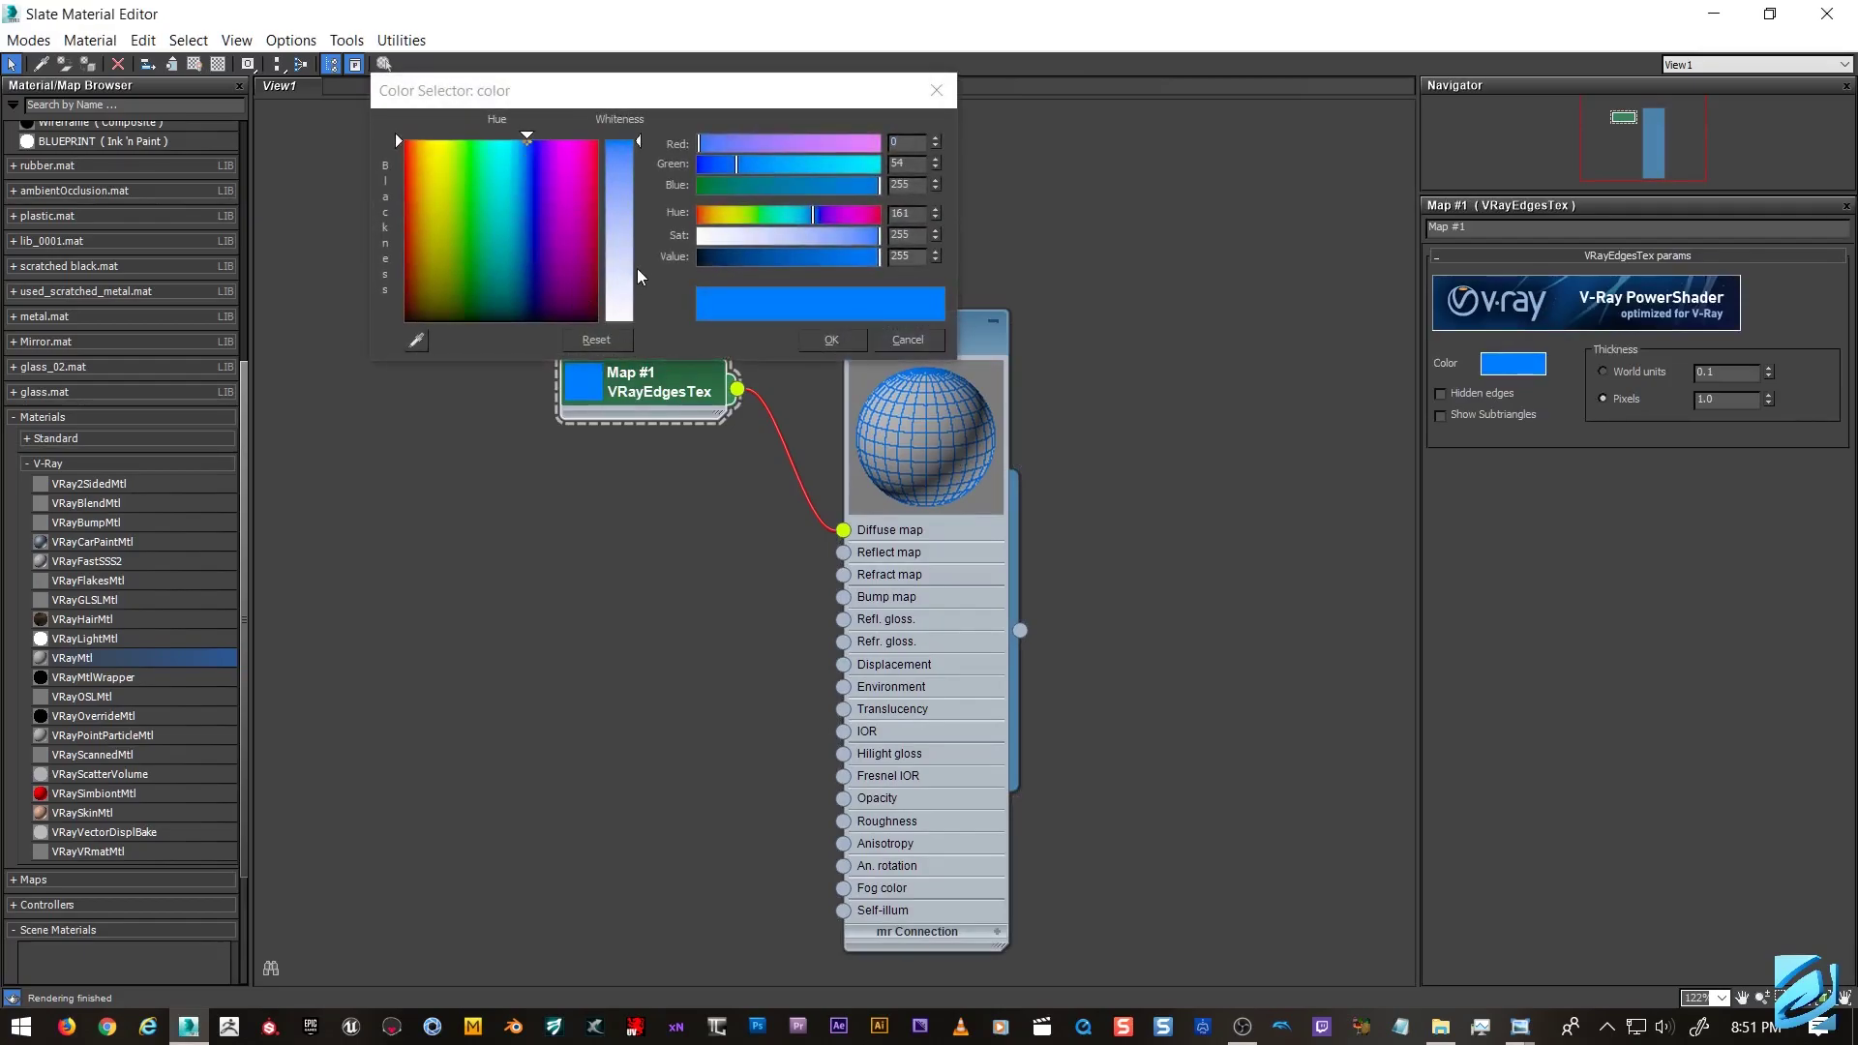
click(596, 339)
click(859, 339)
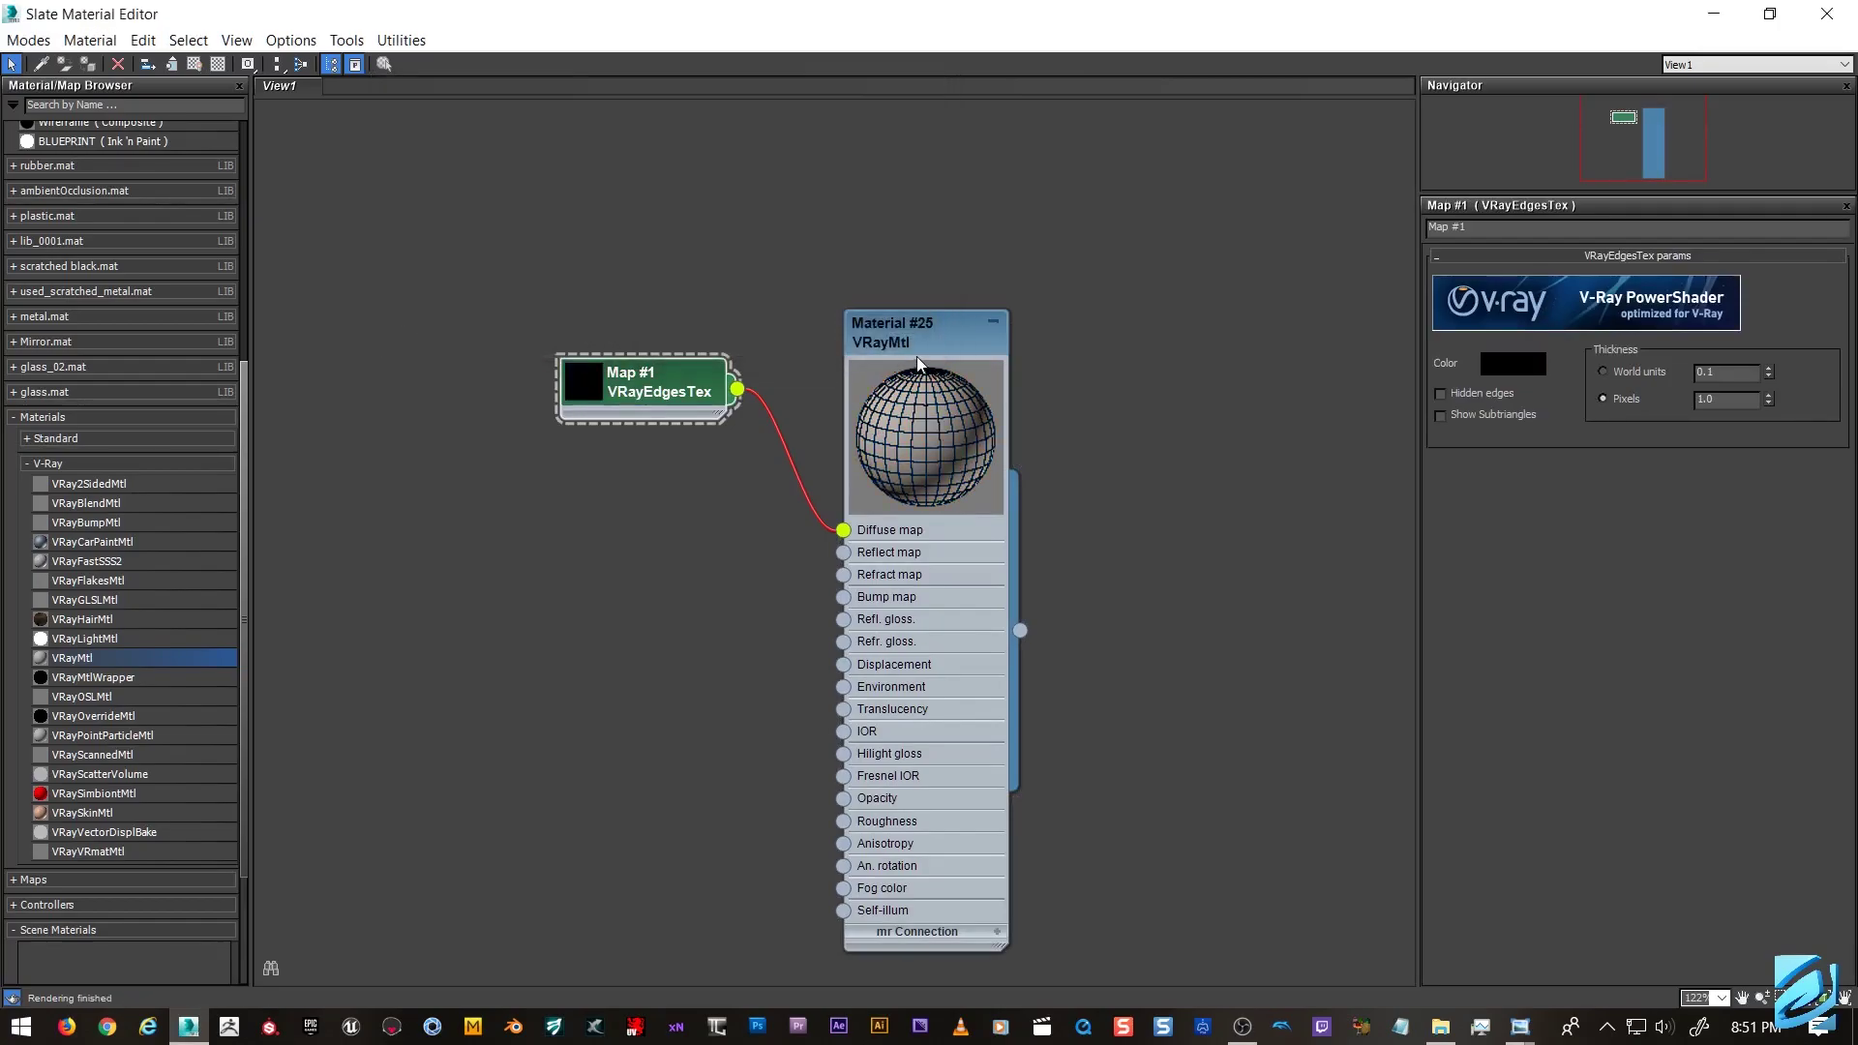
double_click(915, 340)
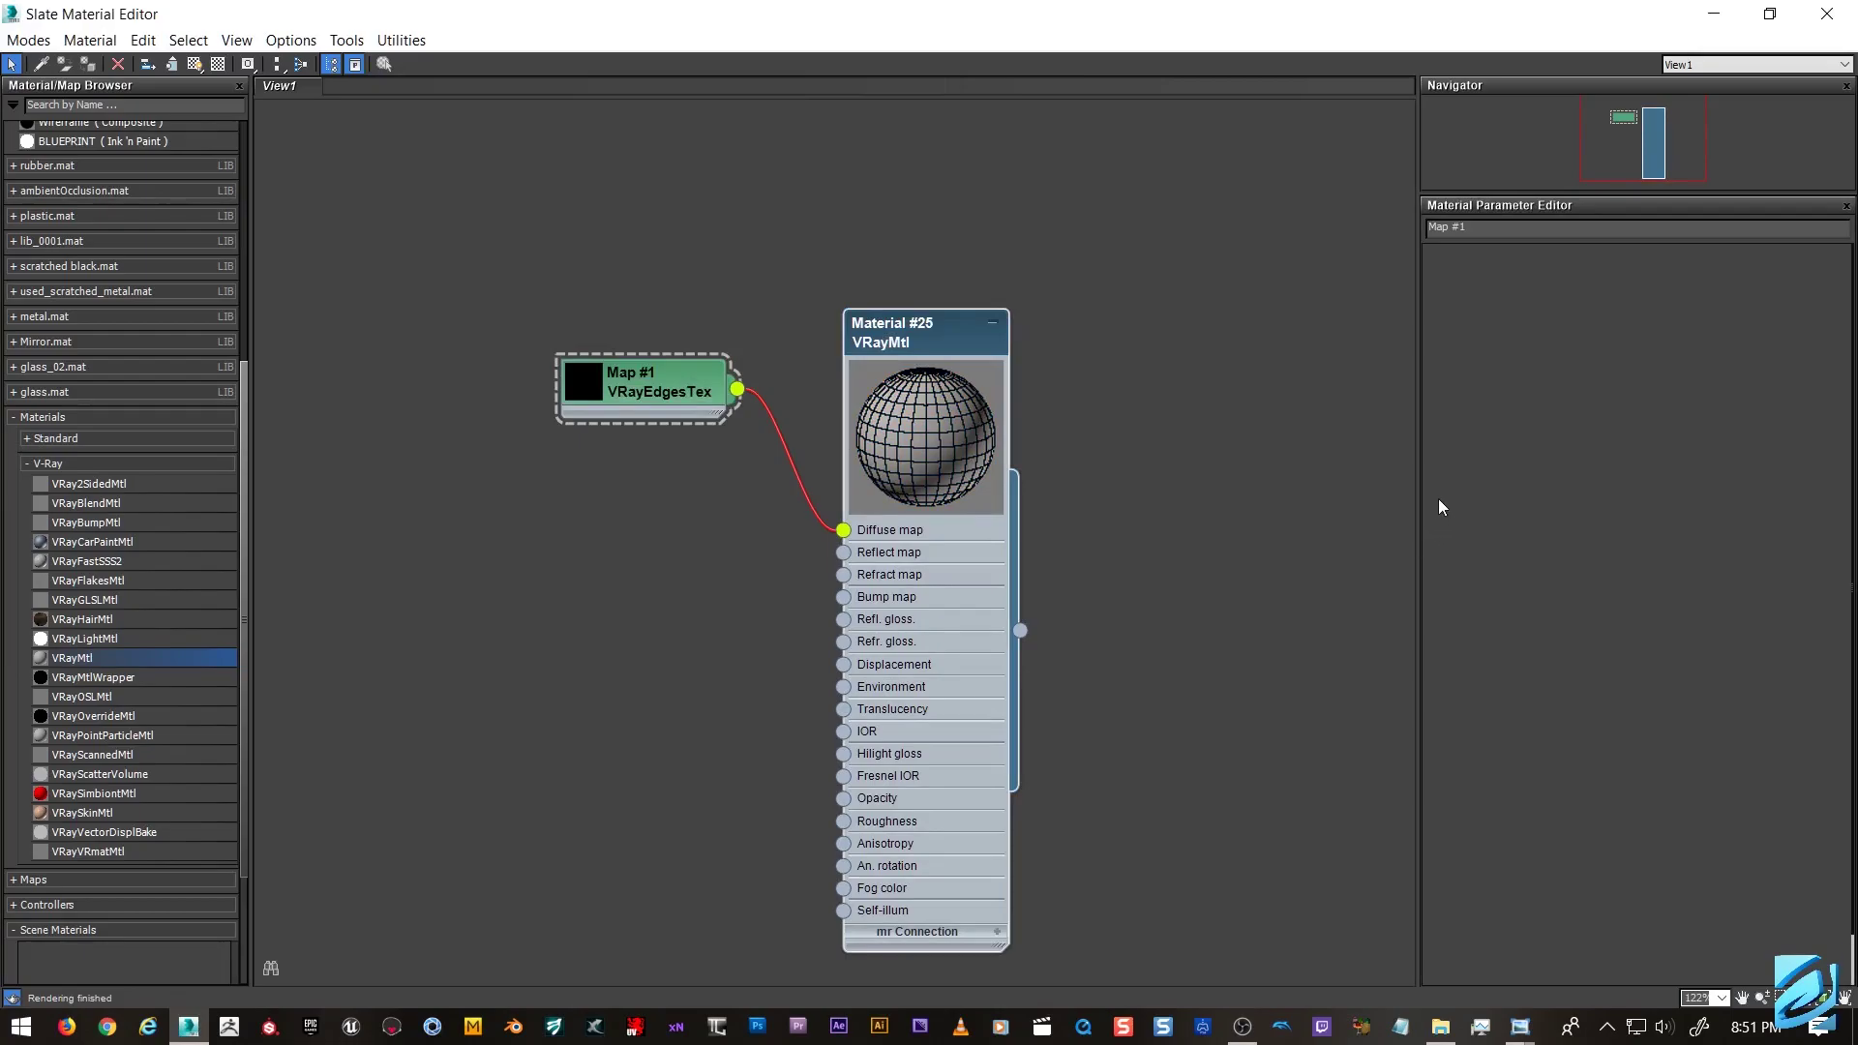
Set Material #25's diffuse colour to pure white.
double_click(989, 484)
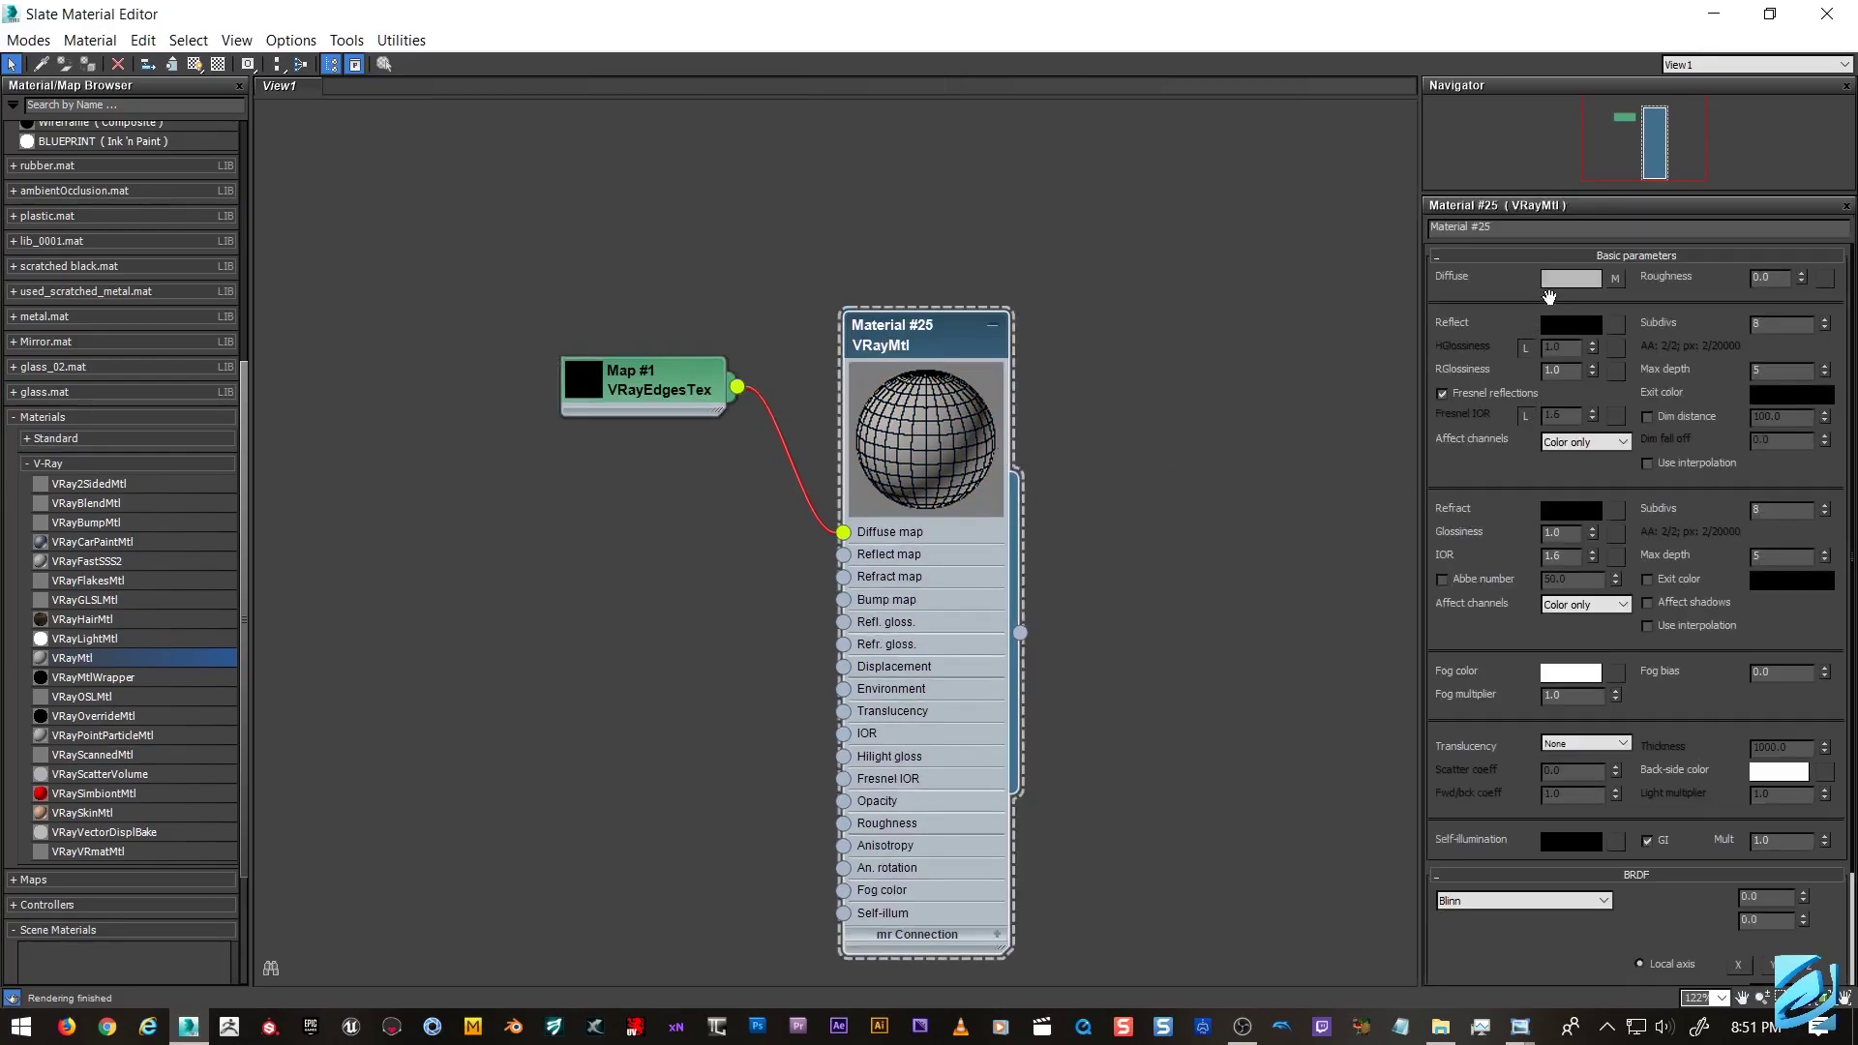
click(1579, 281)
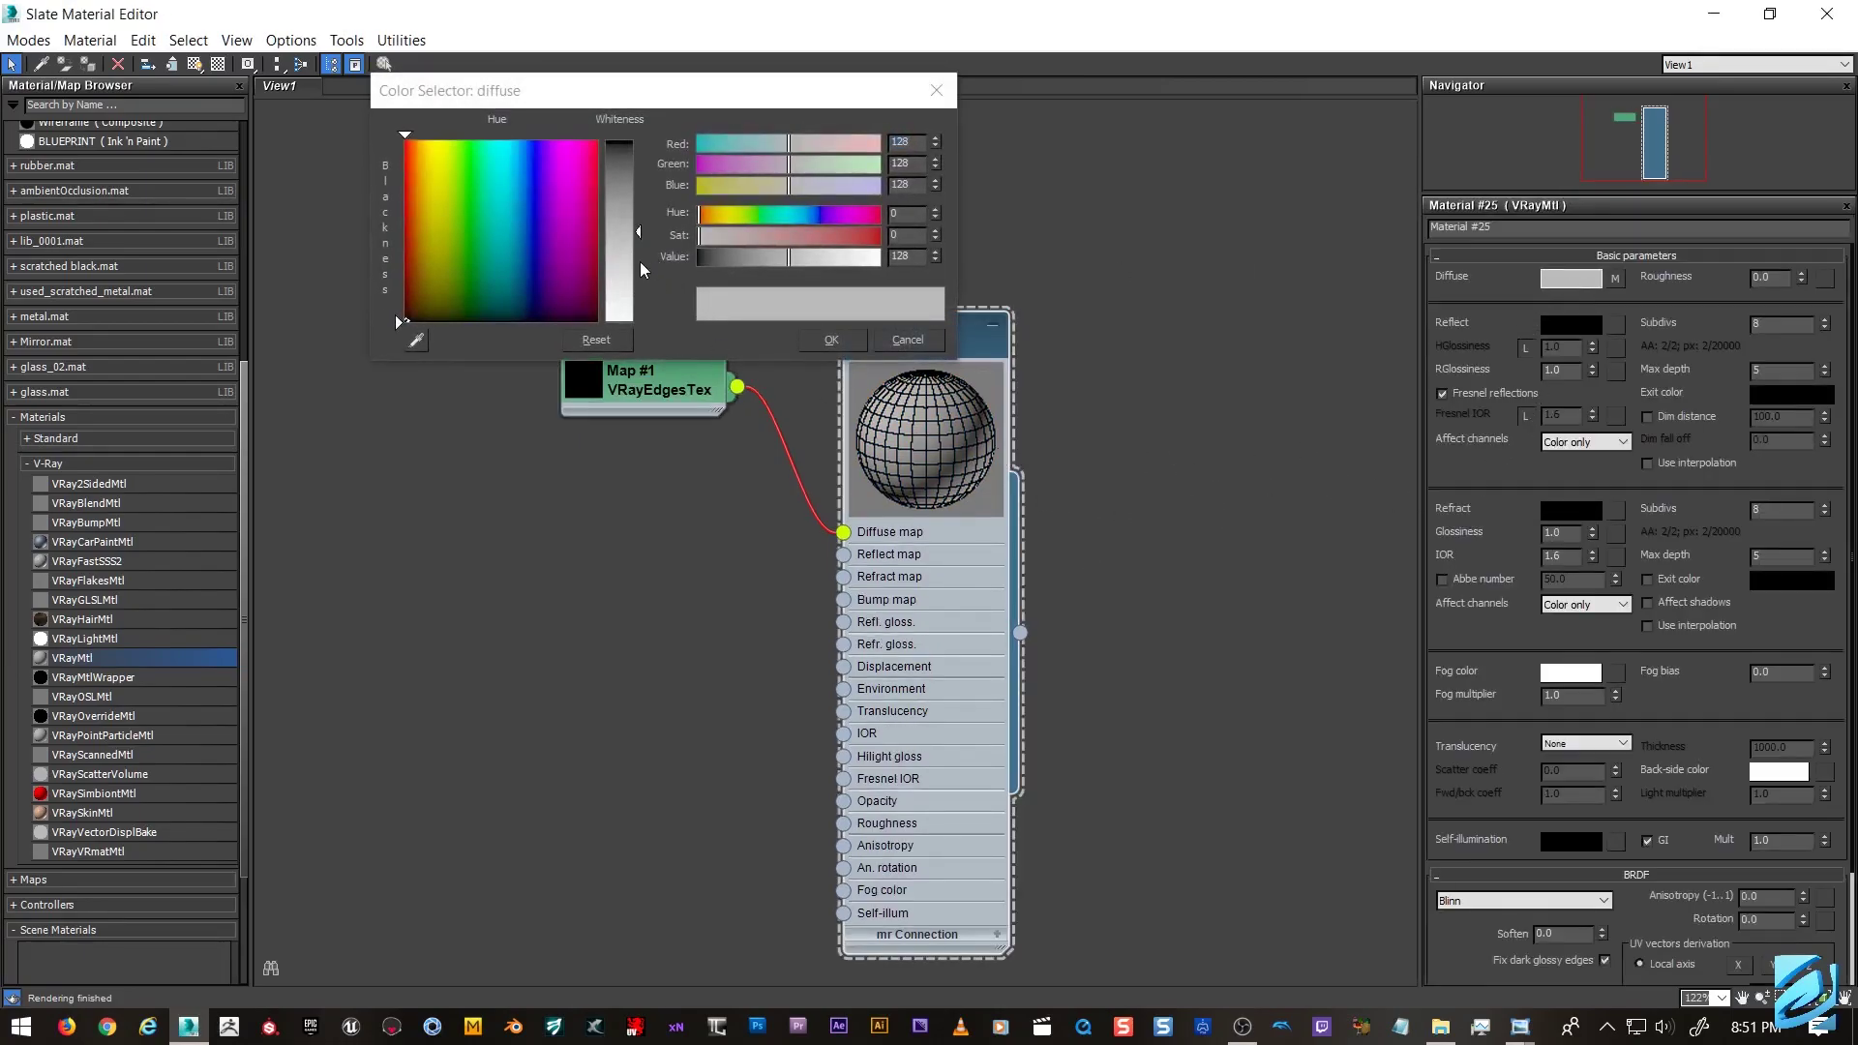
drag(630, 269, 677, 346)
click(832, 339)
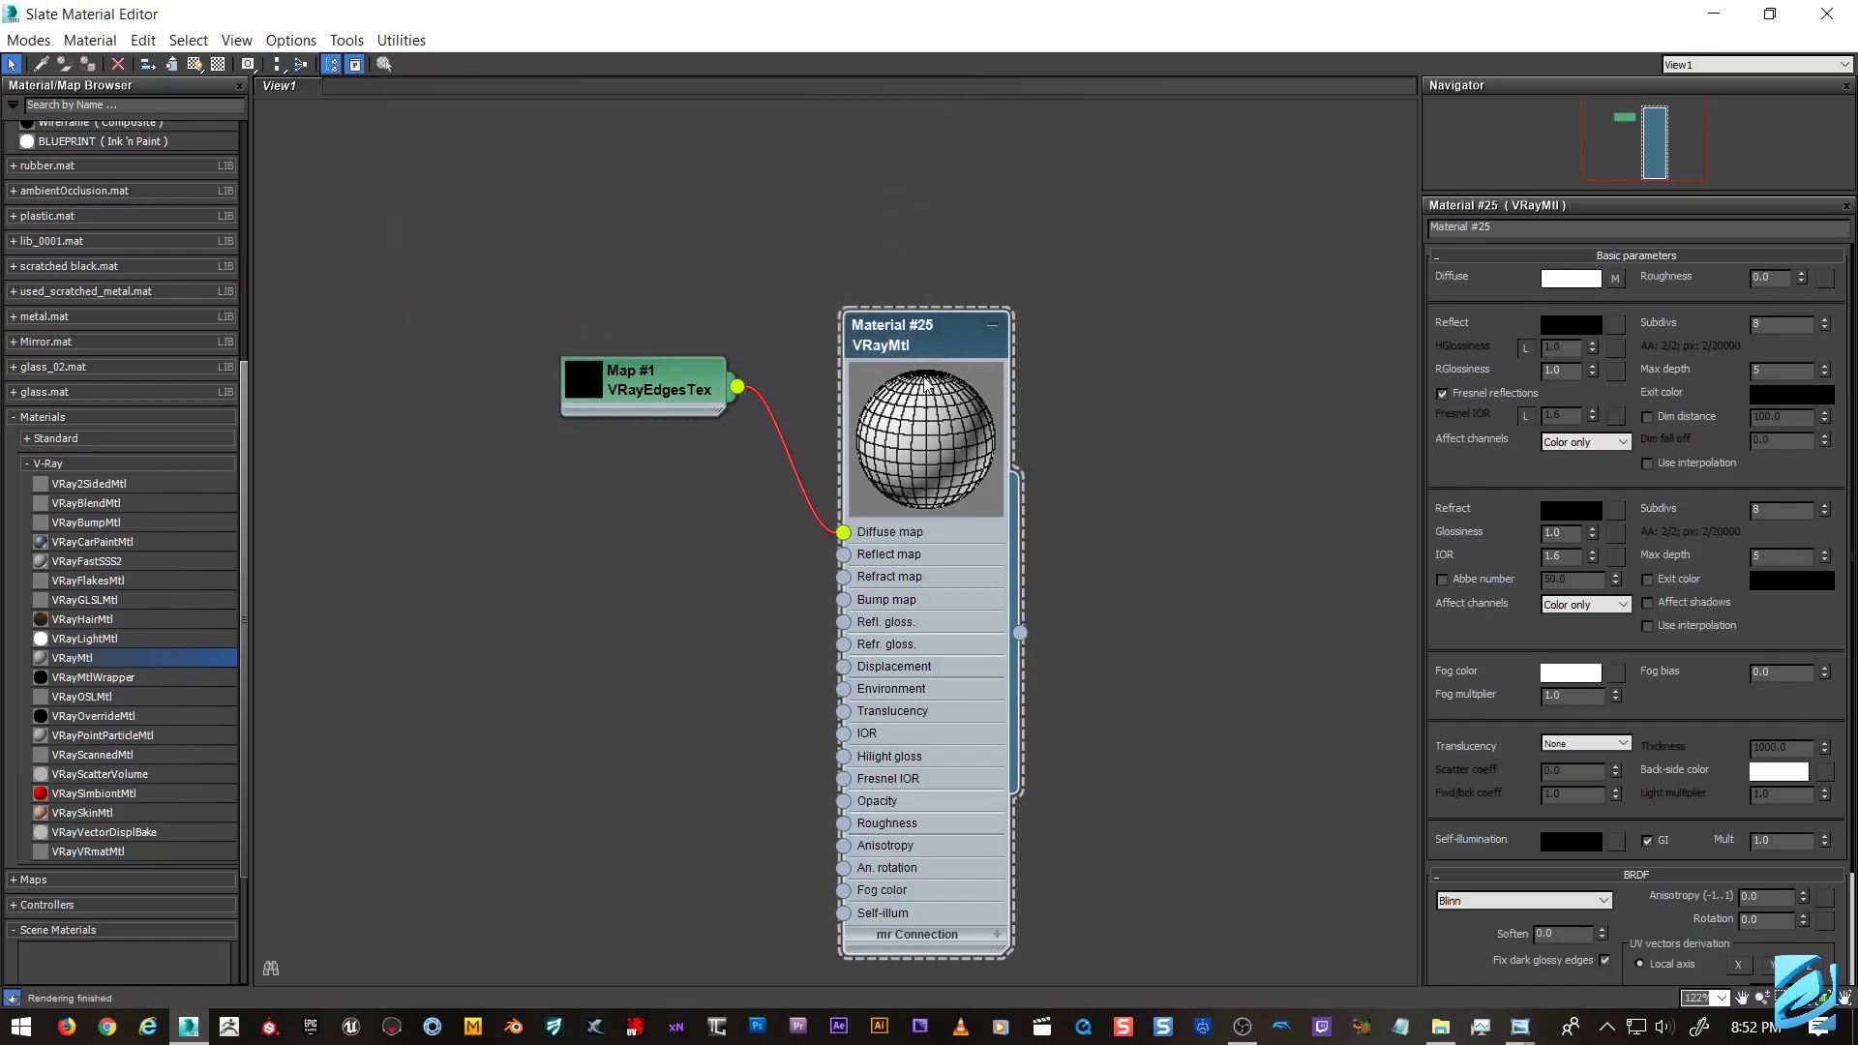
drag(906, 334, 929, 266)
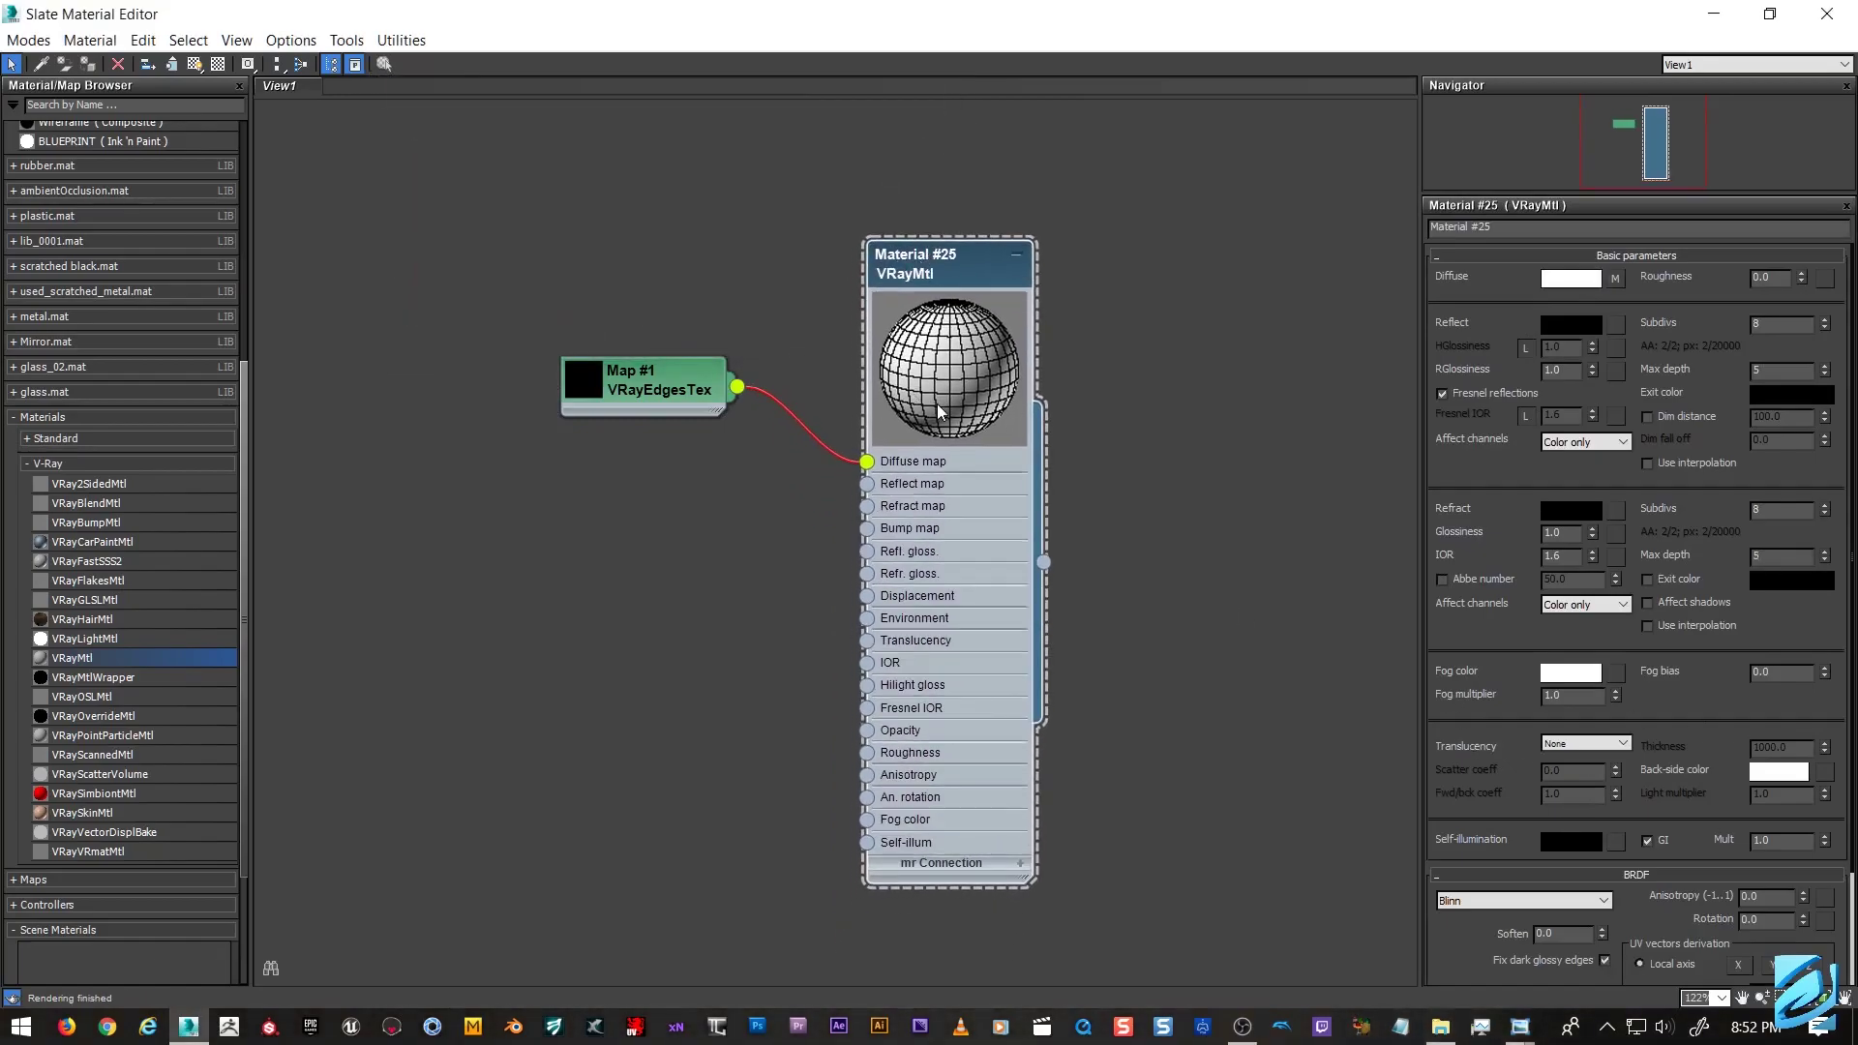
scroll(1506, 711, down, 5)
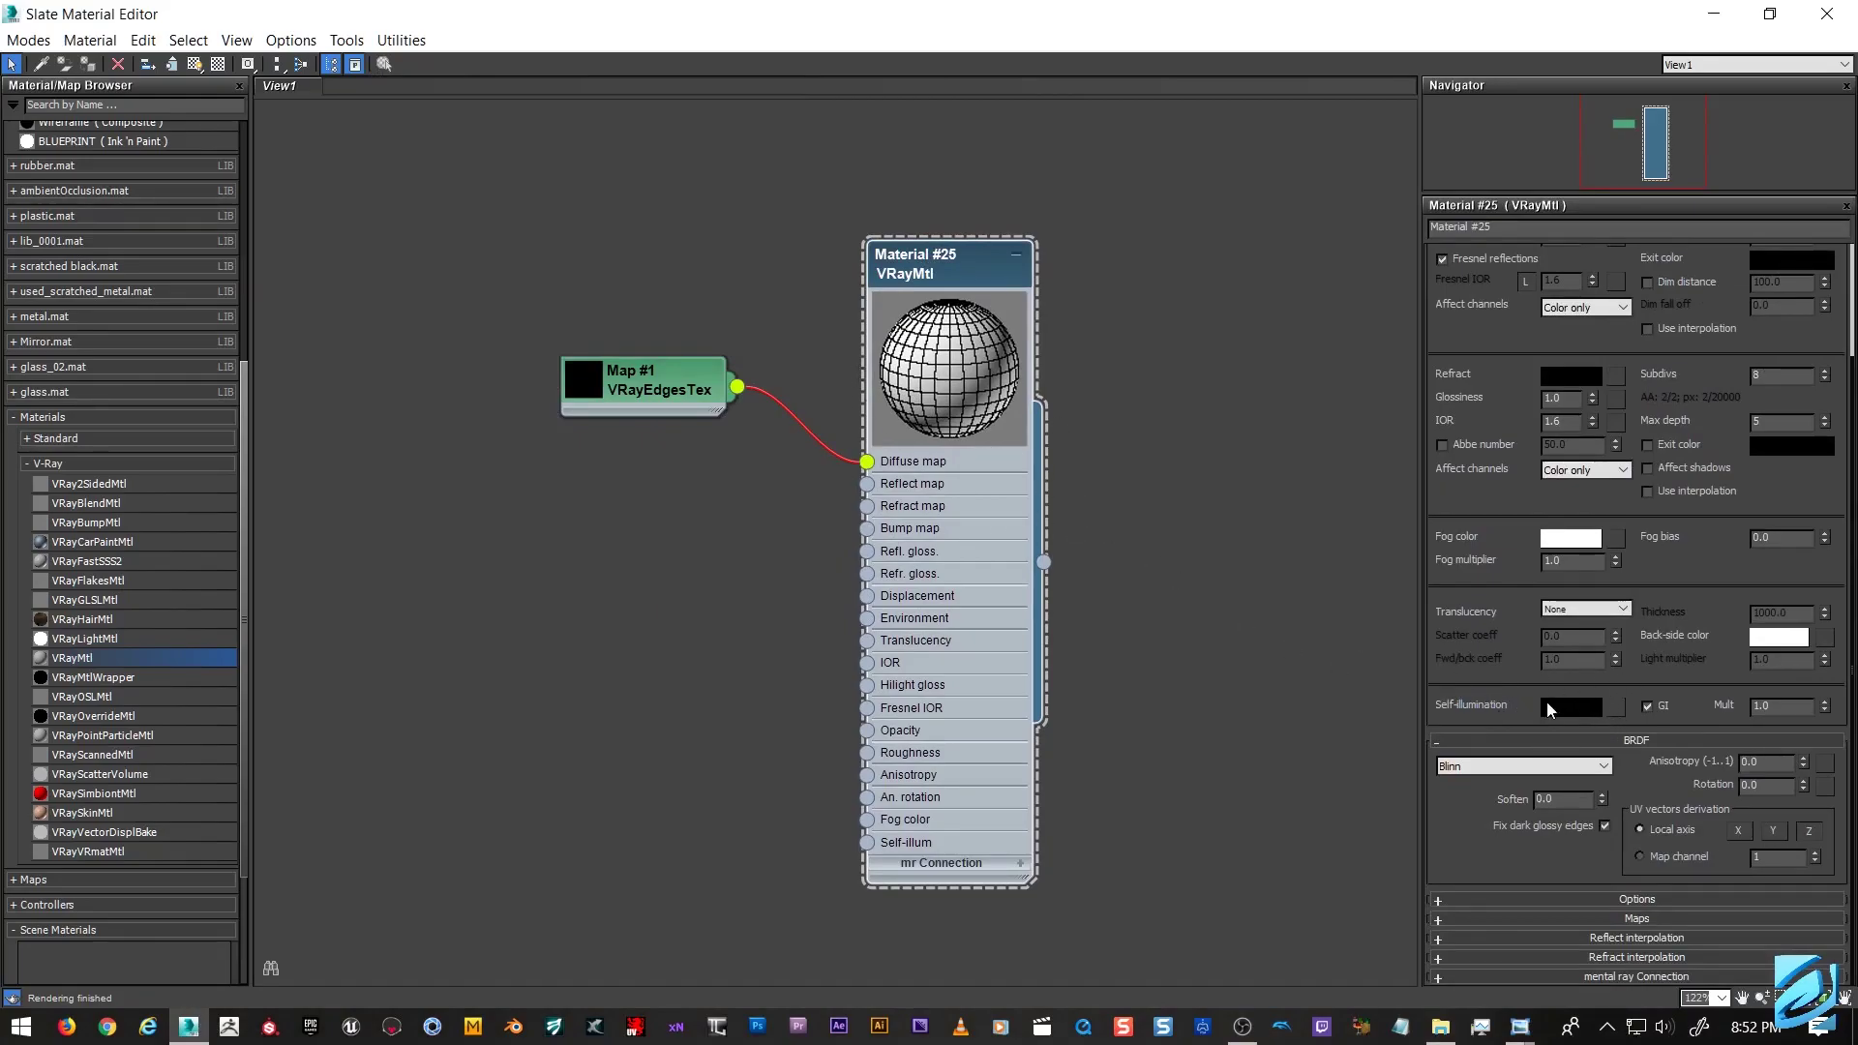
Open the self-illumination colour picker and close it, leaving self-illumination black.
click(1569, 707)
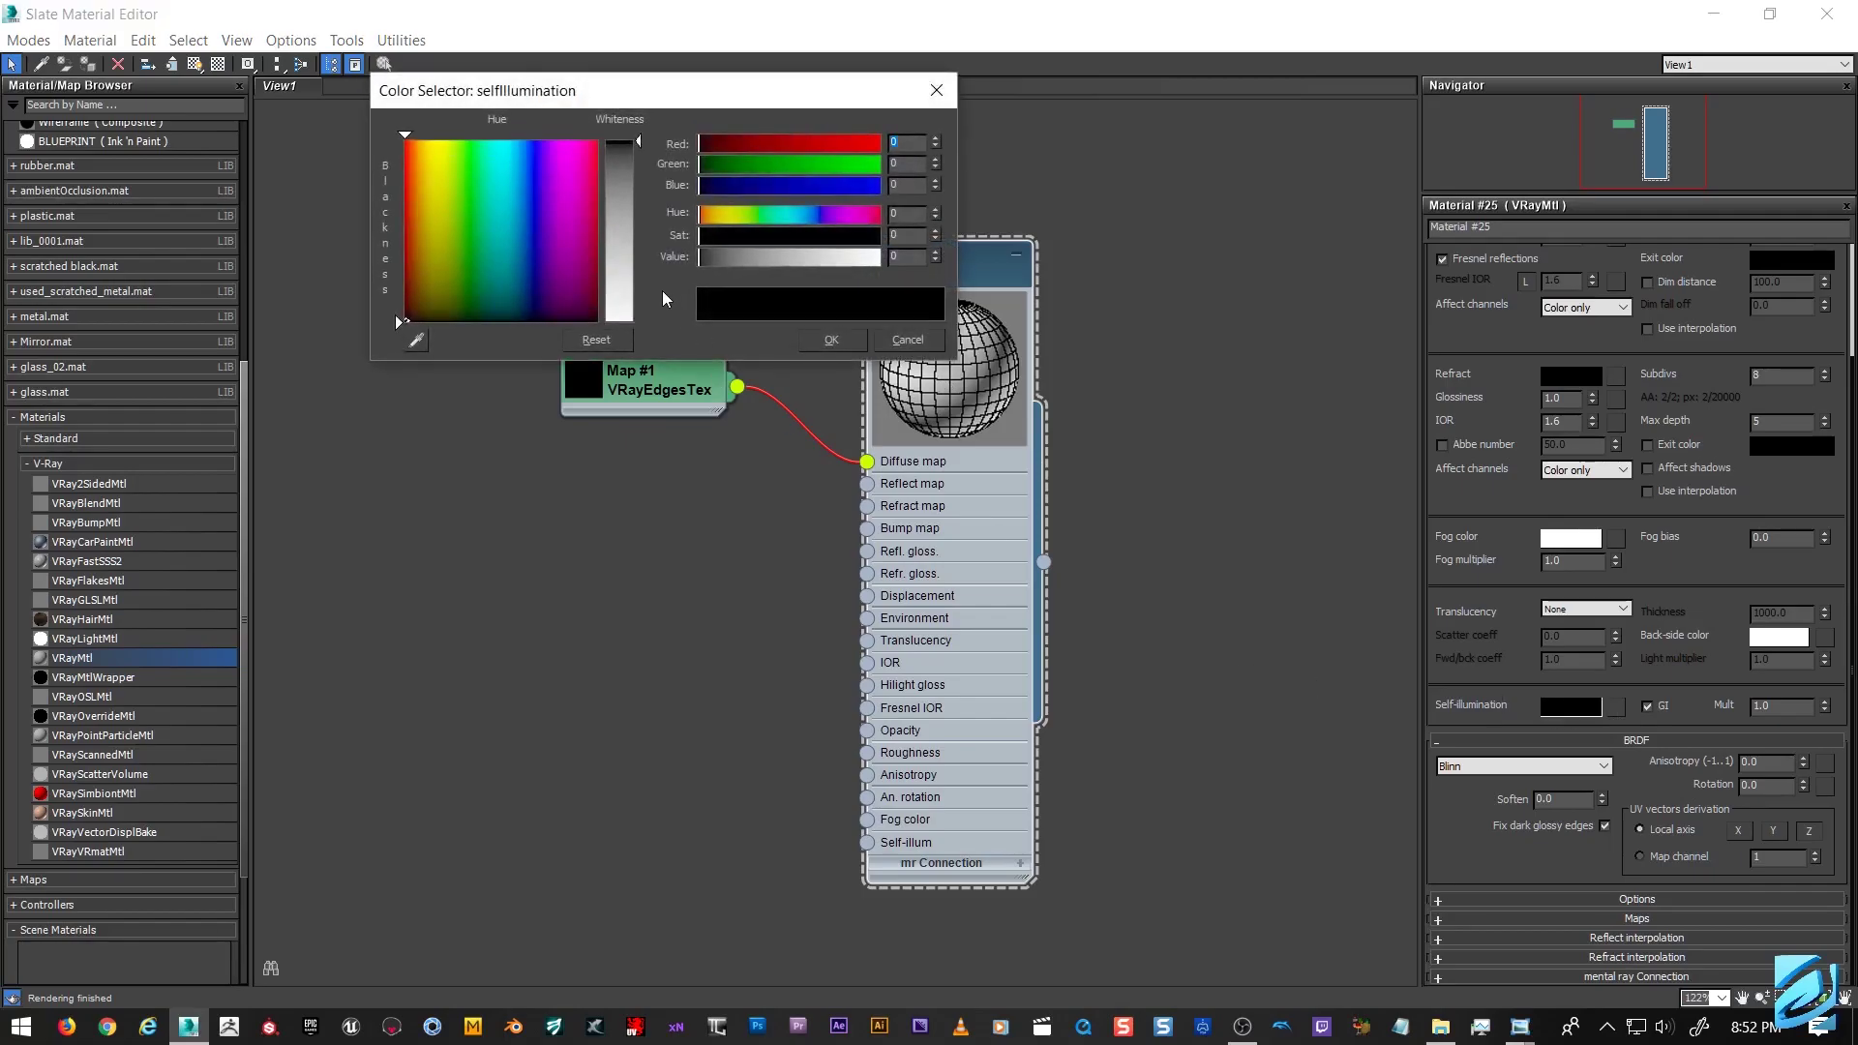
drag(633, 271, 759, 409)
click(908, 339)
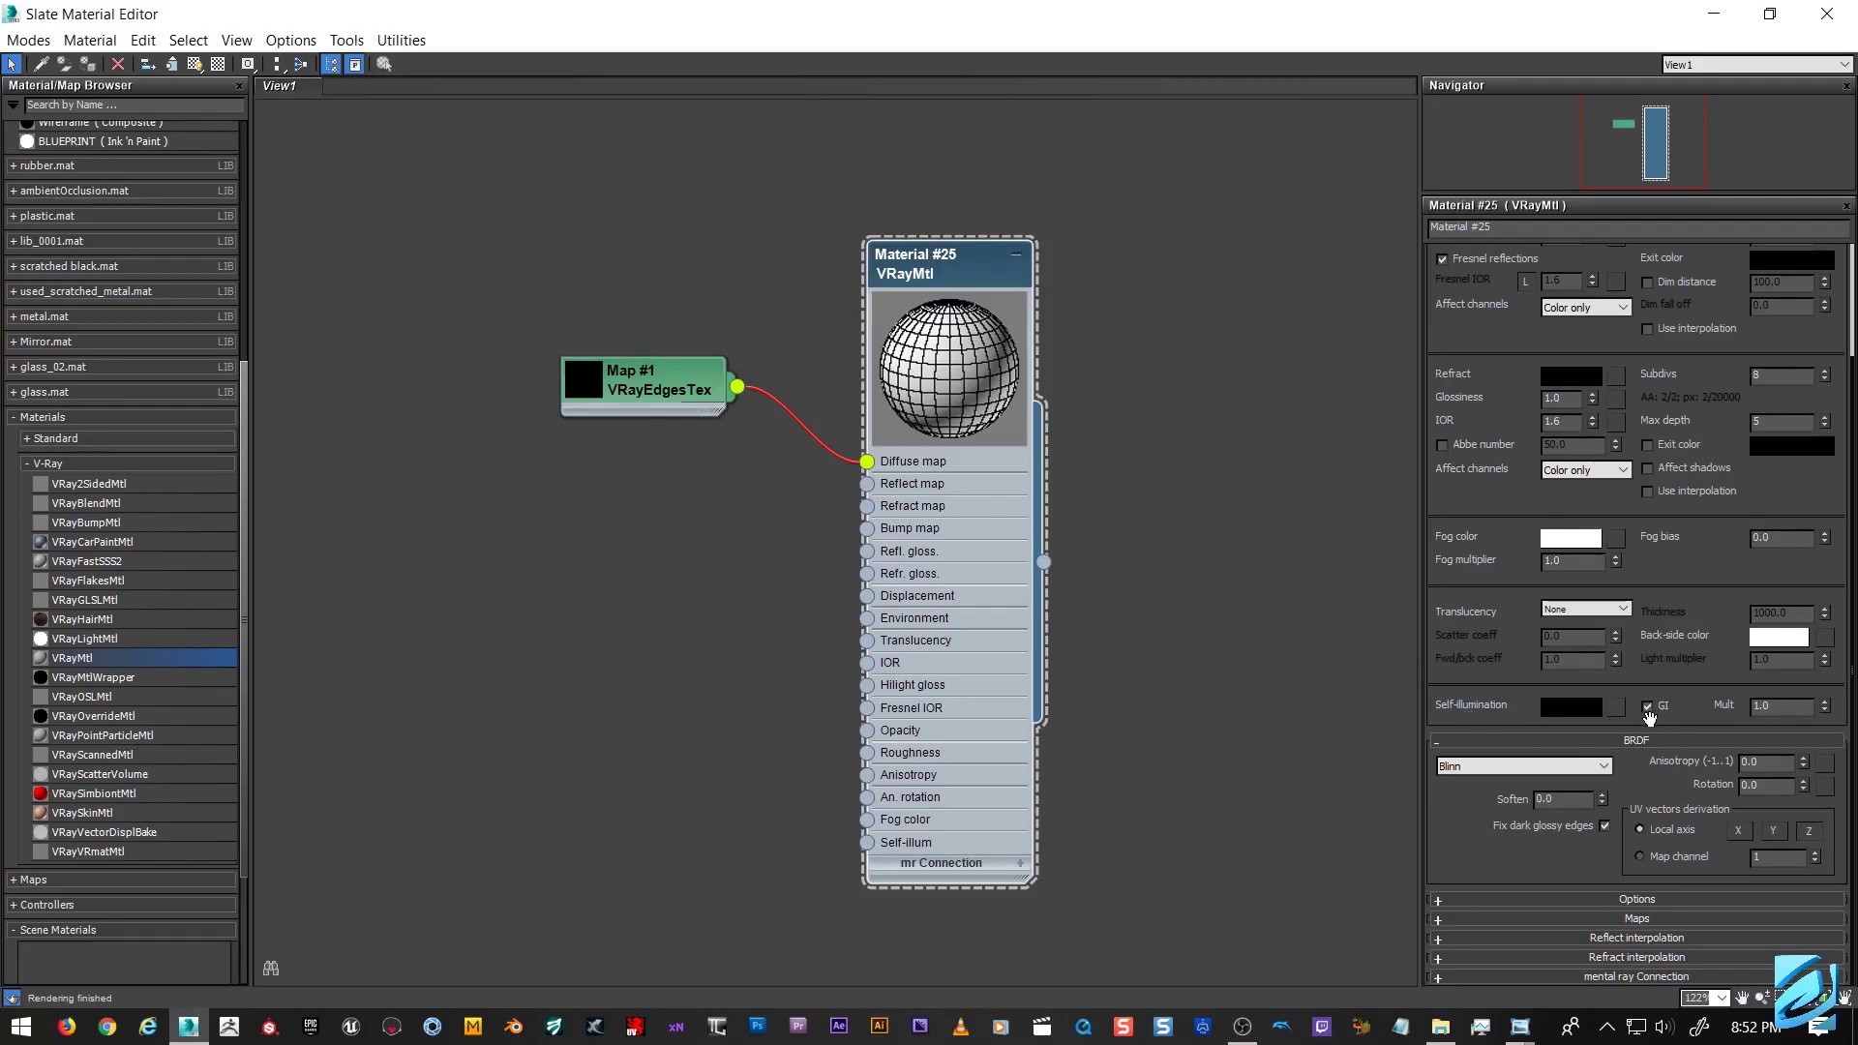
Restore the material editor window and close it to reveal the viewport.
double_click(1263, 10)
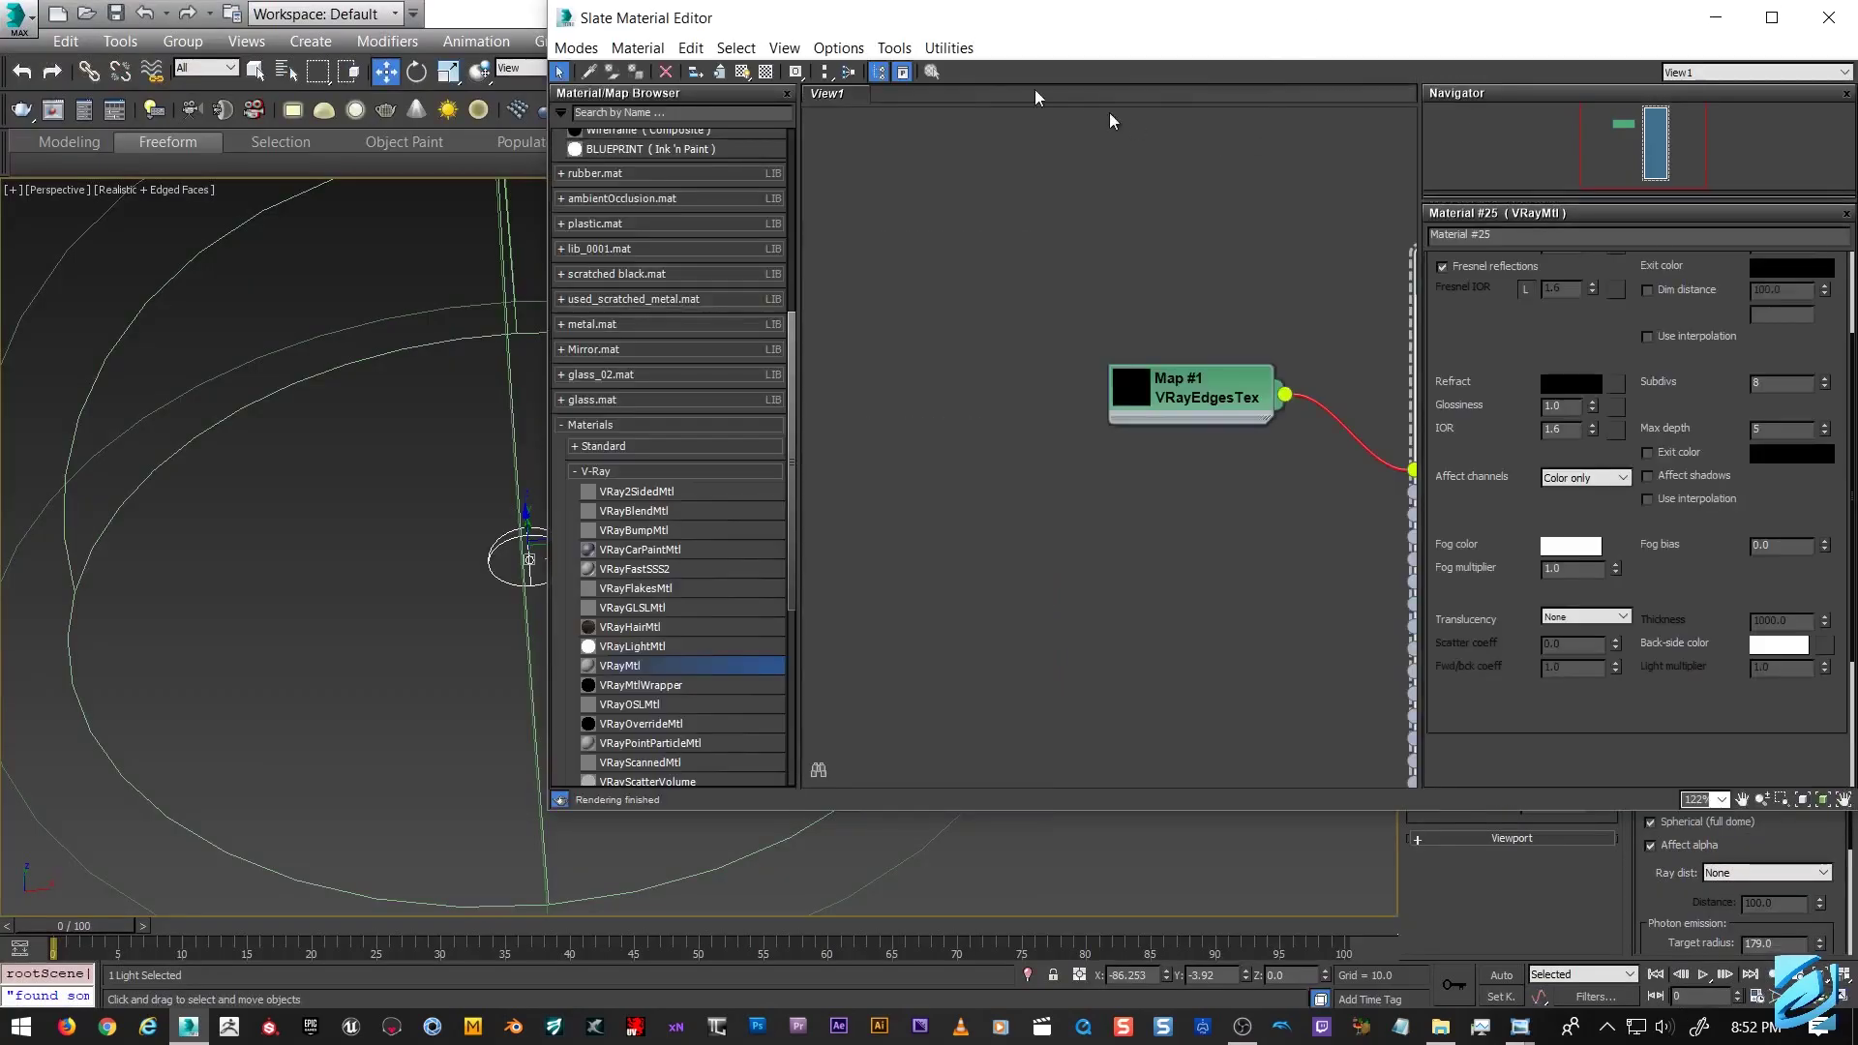
double_click(1113, 17)
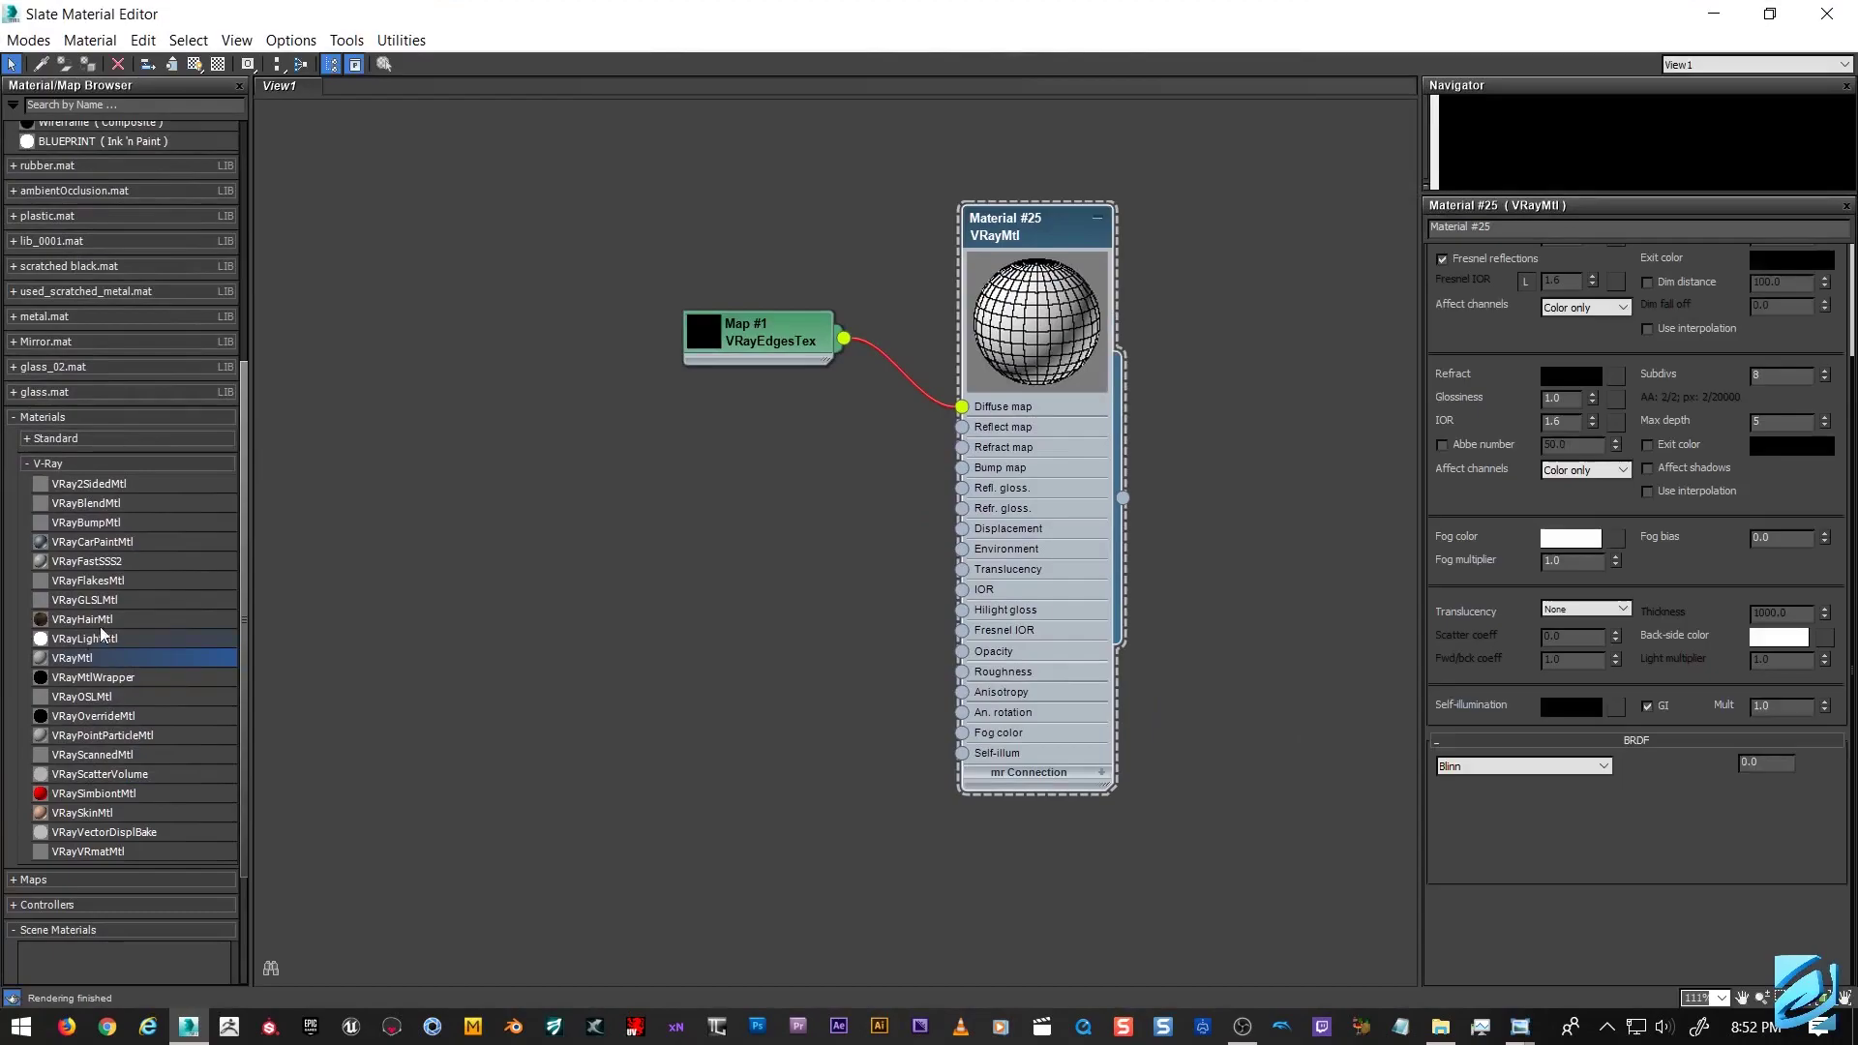
scroll(102, 633, down, 5)
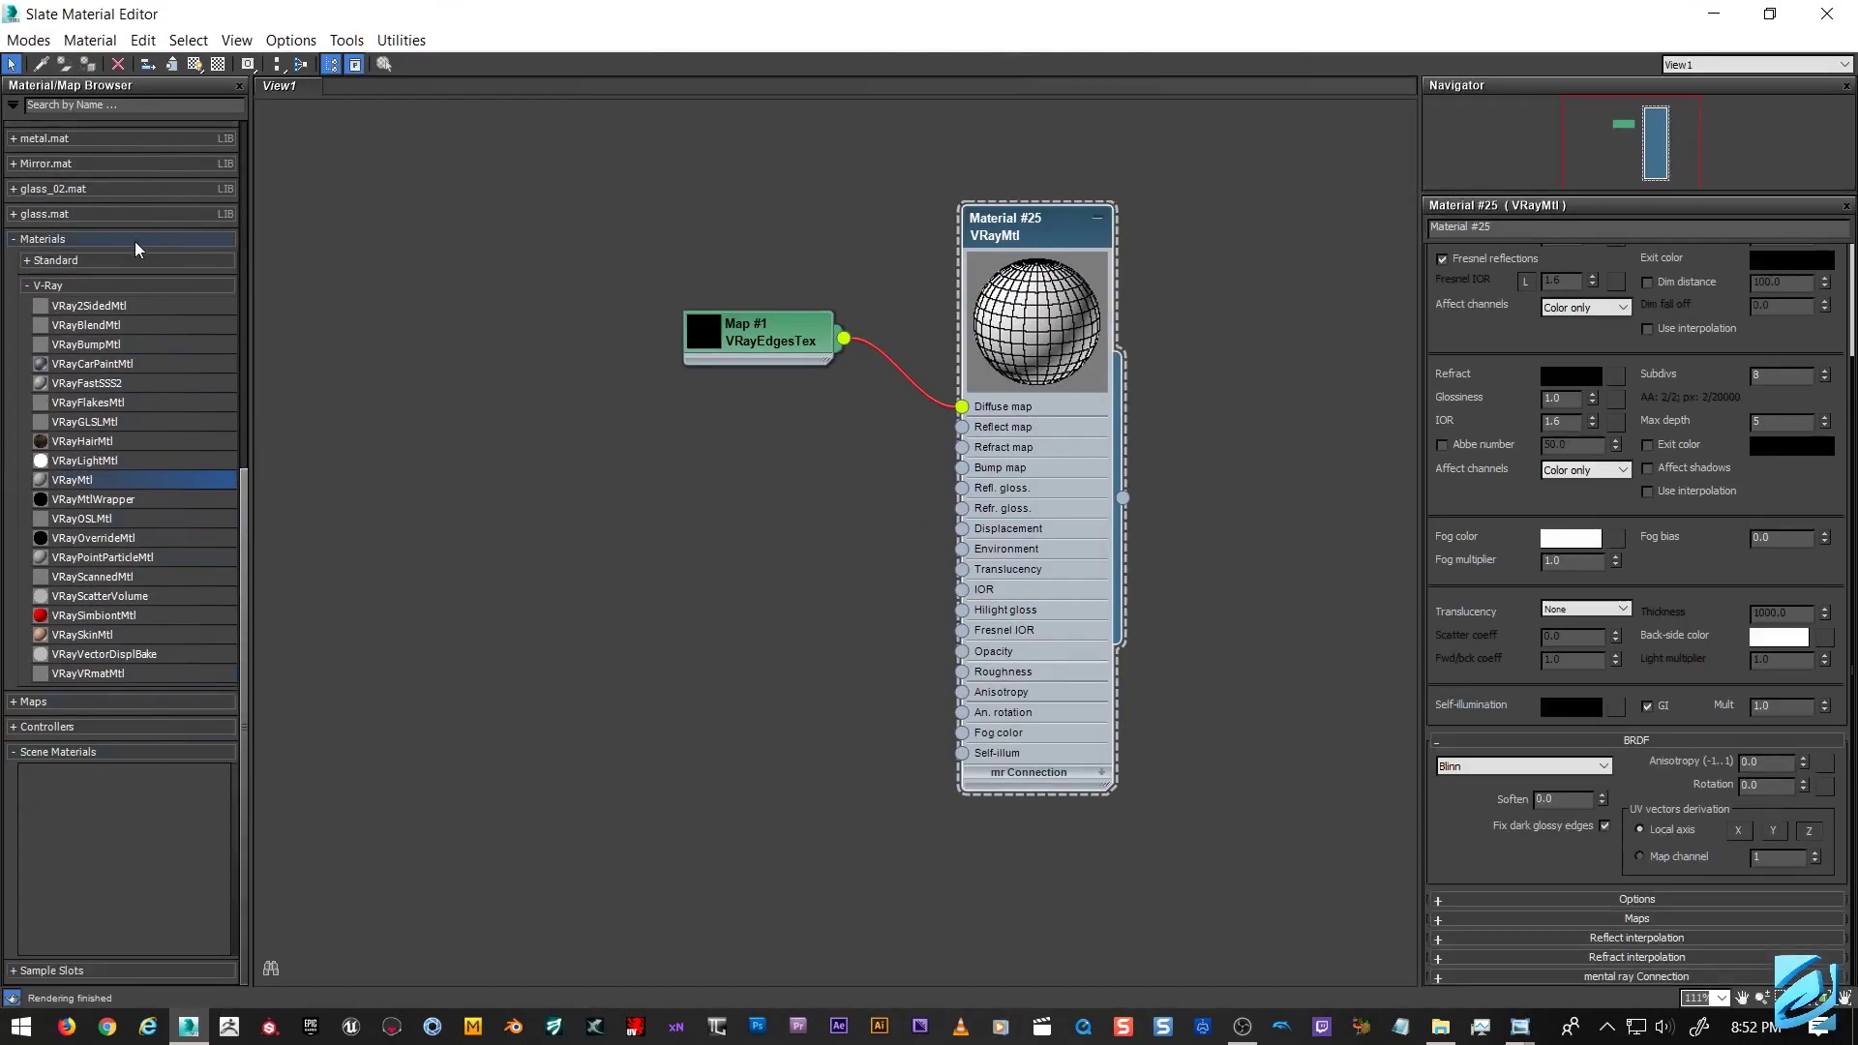
double_click(953, 10)
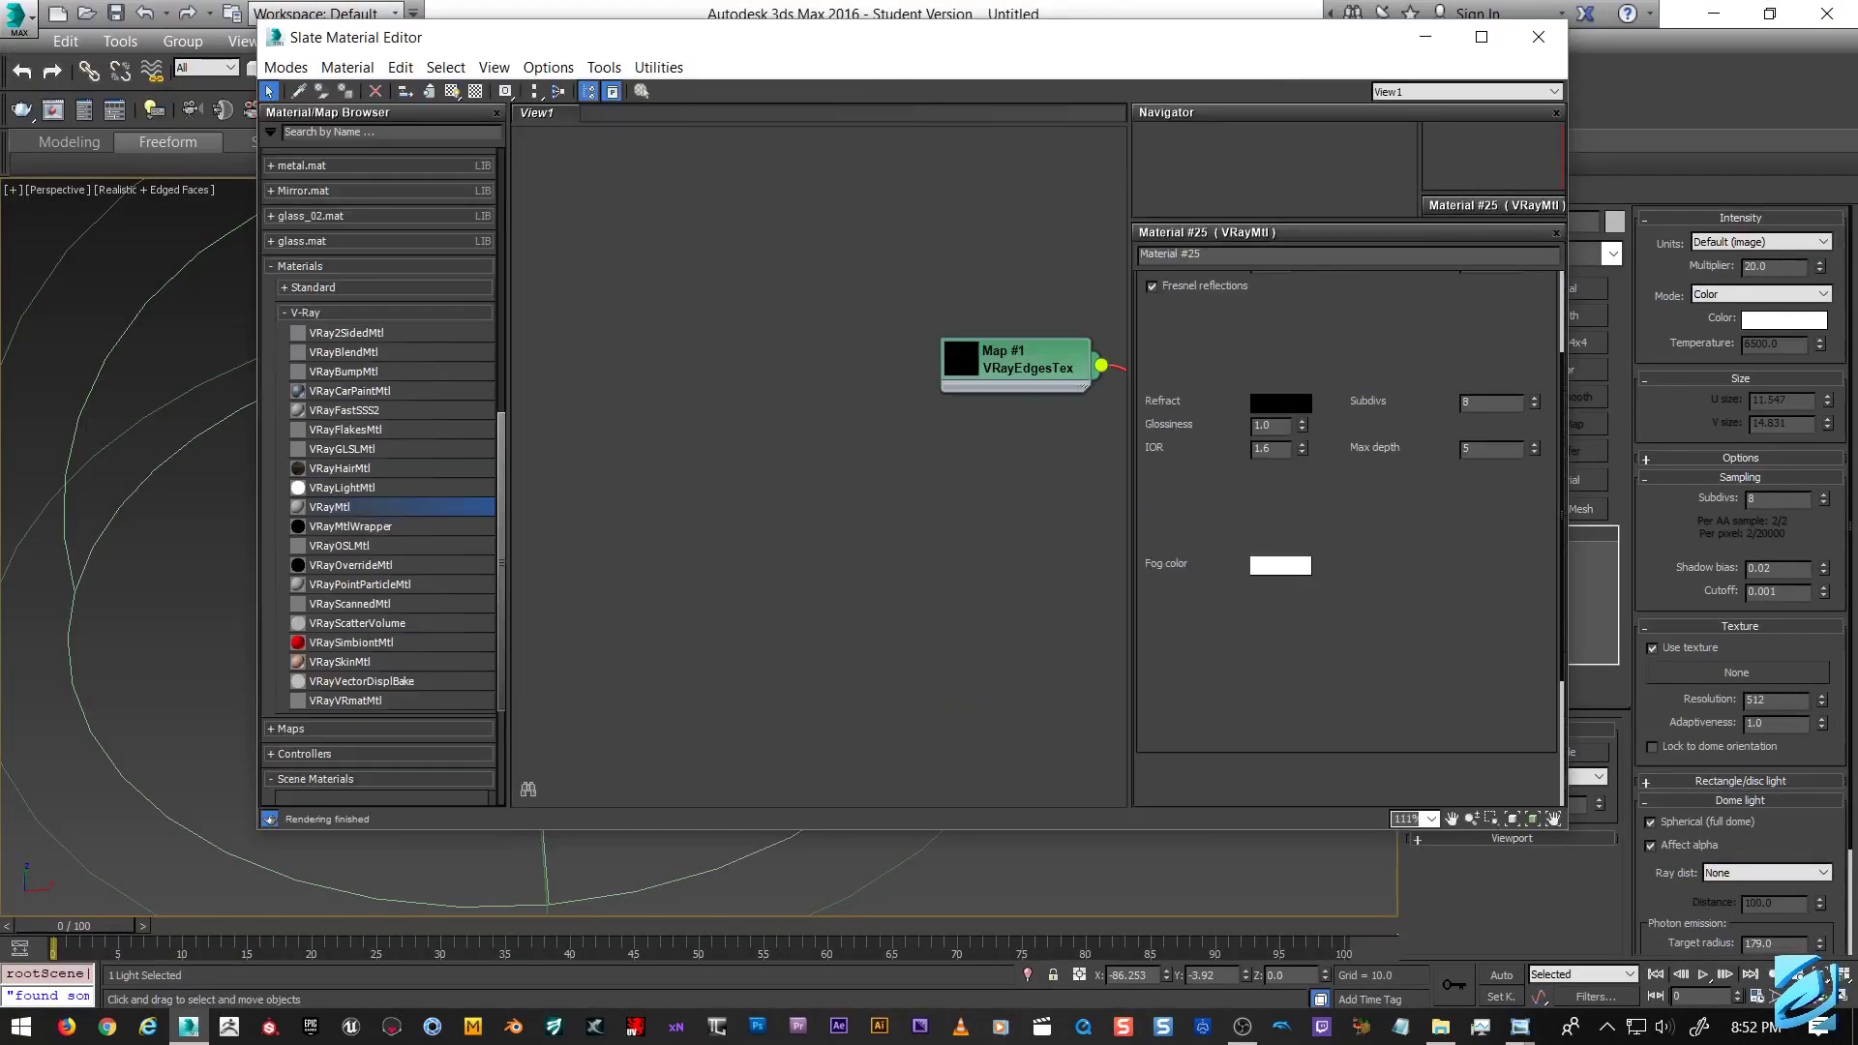
key(m)
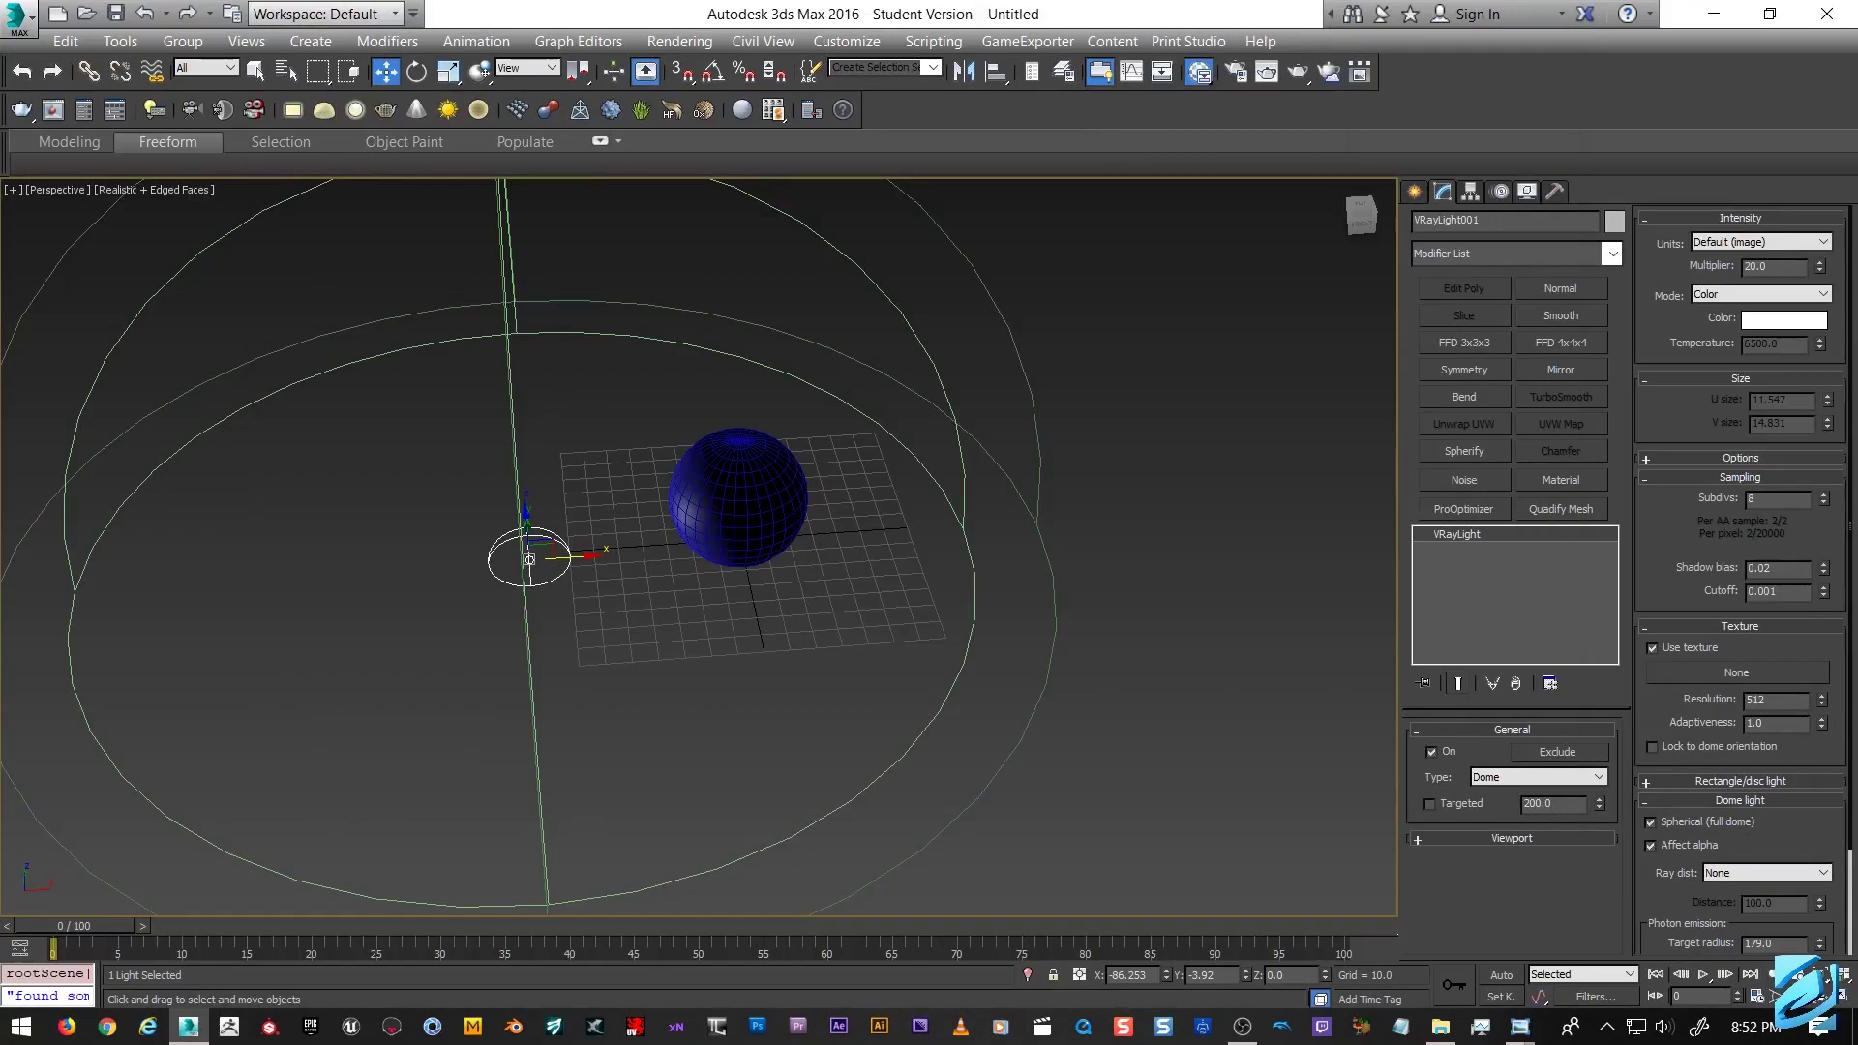
Select the sphere, reopen the material editor, and frame the sphere with zoom extents.
click(703, 521)
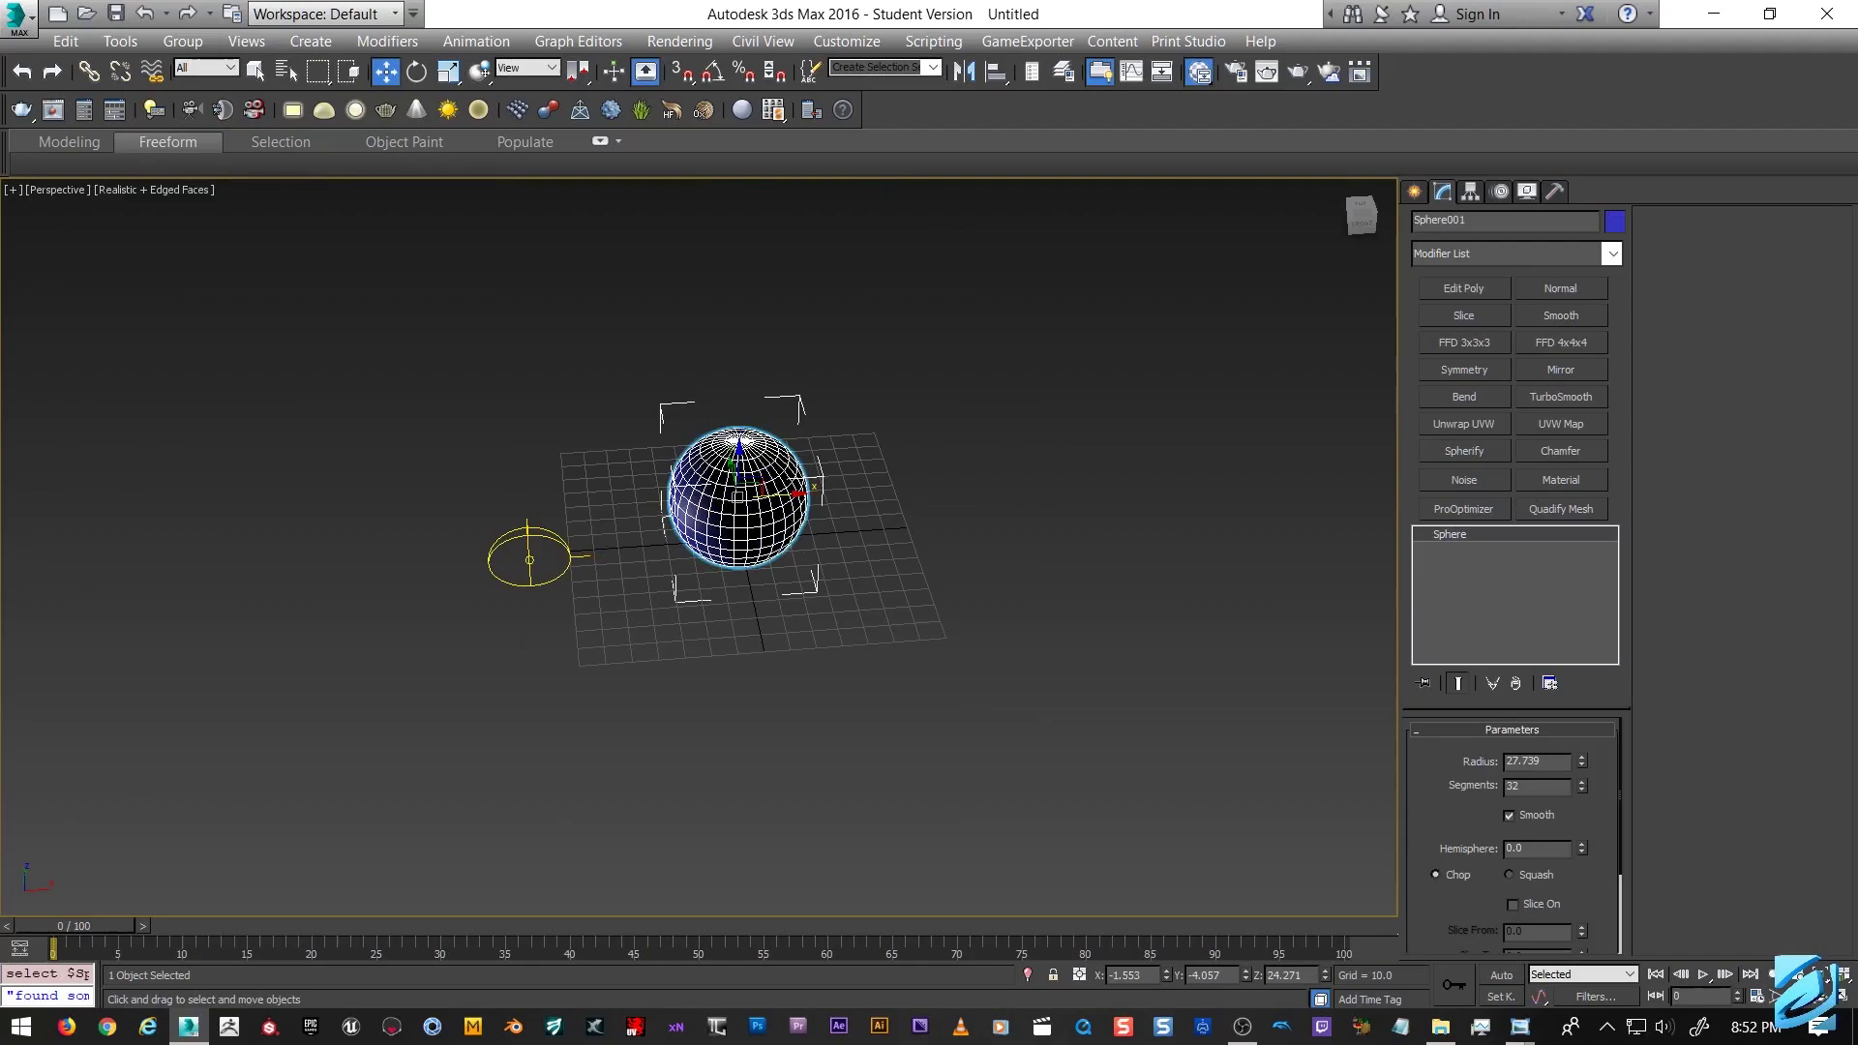
key(m)
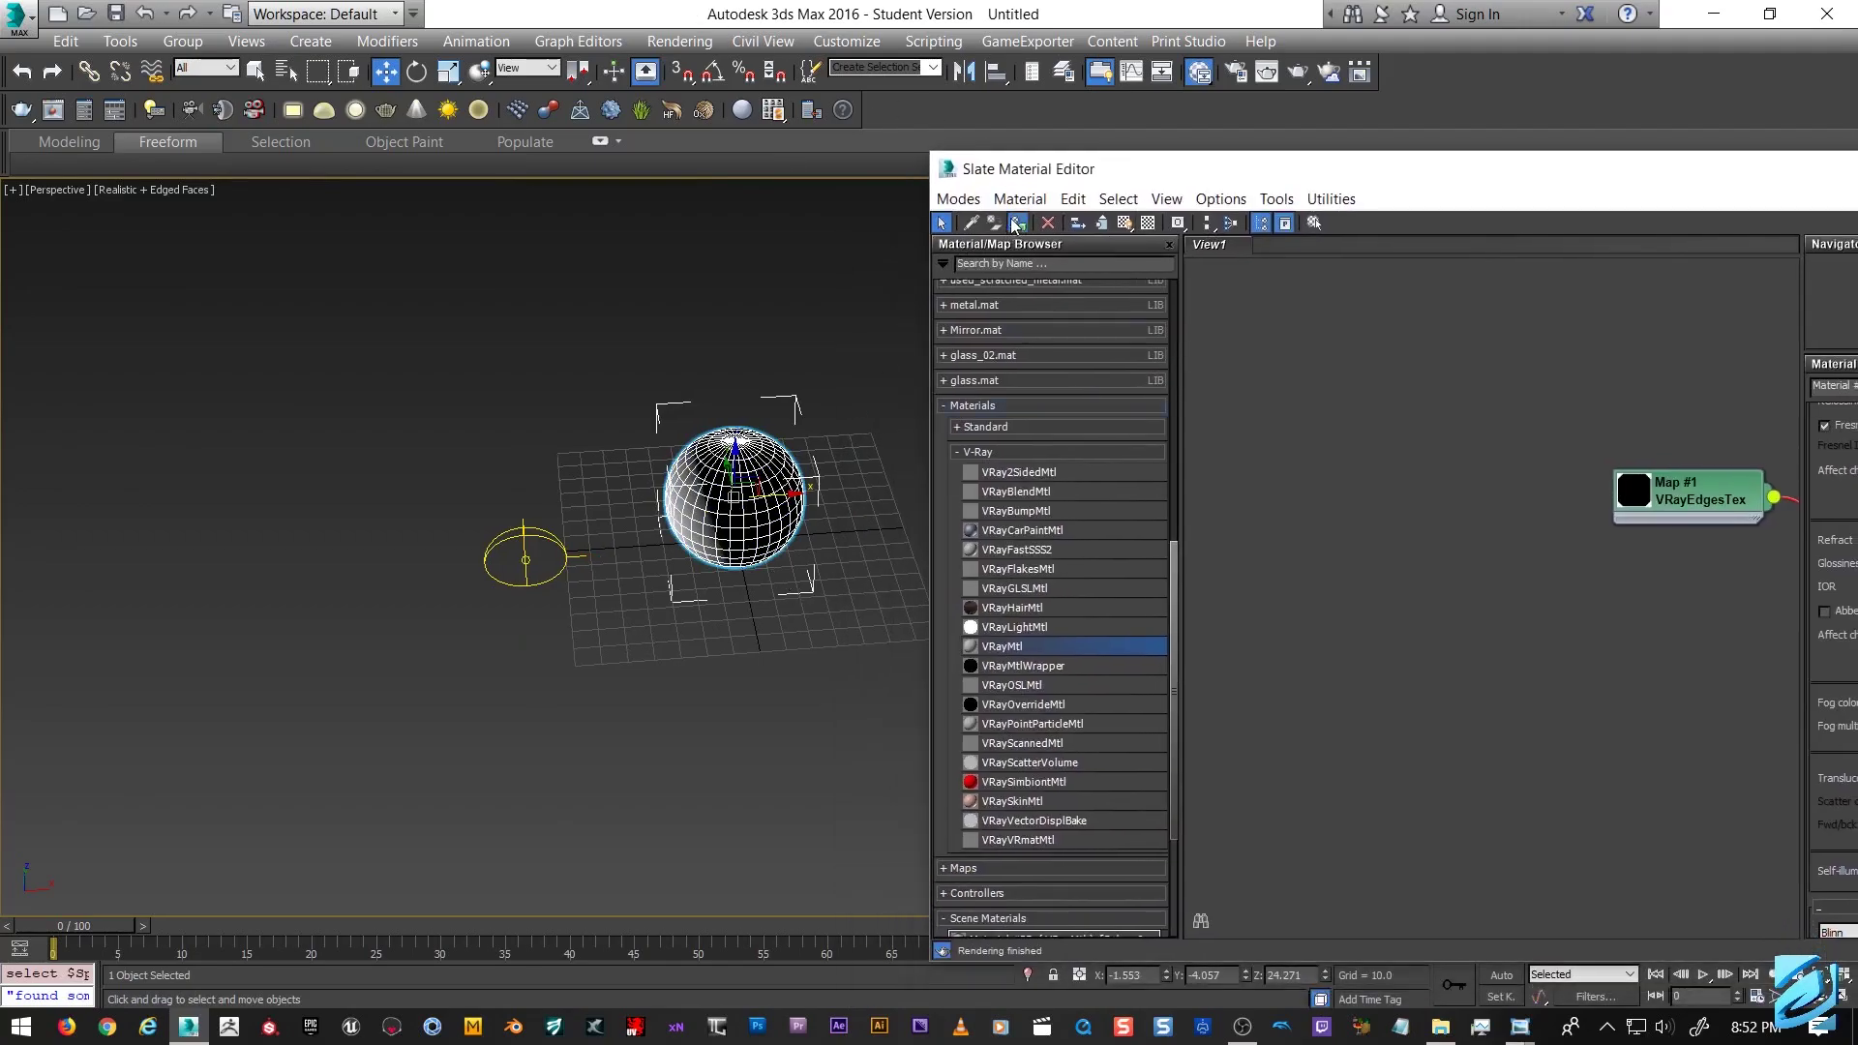
middle_drag(789, 654, 770, 608)
key(z)
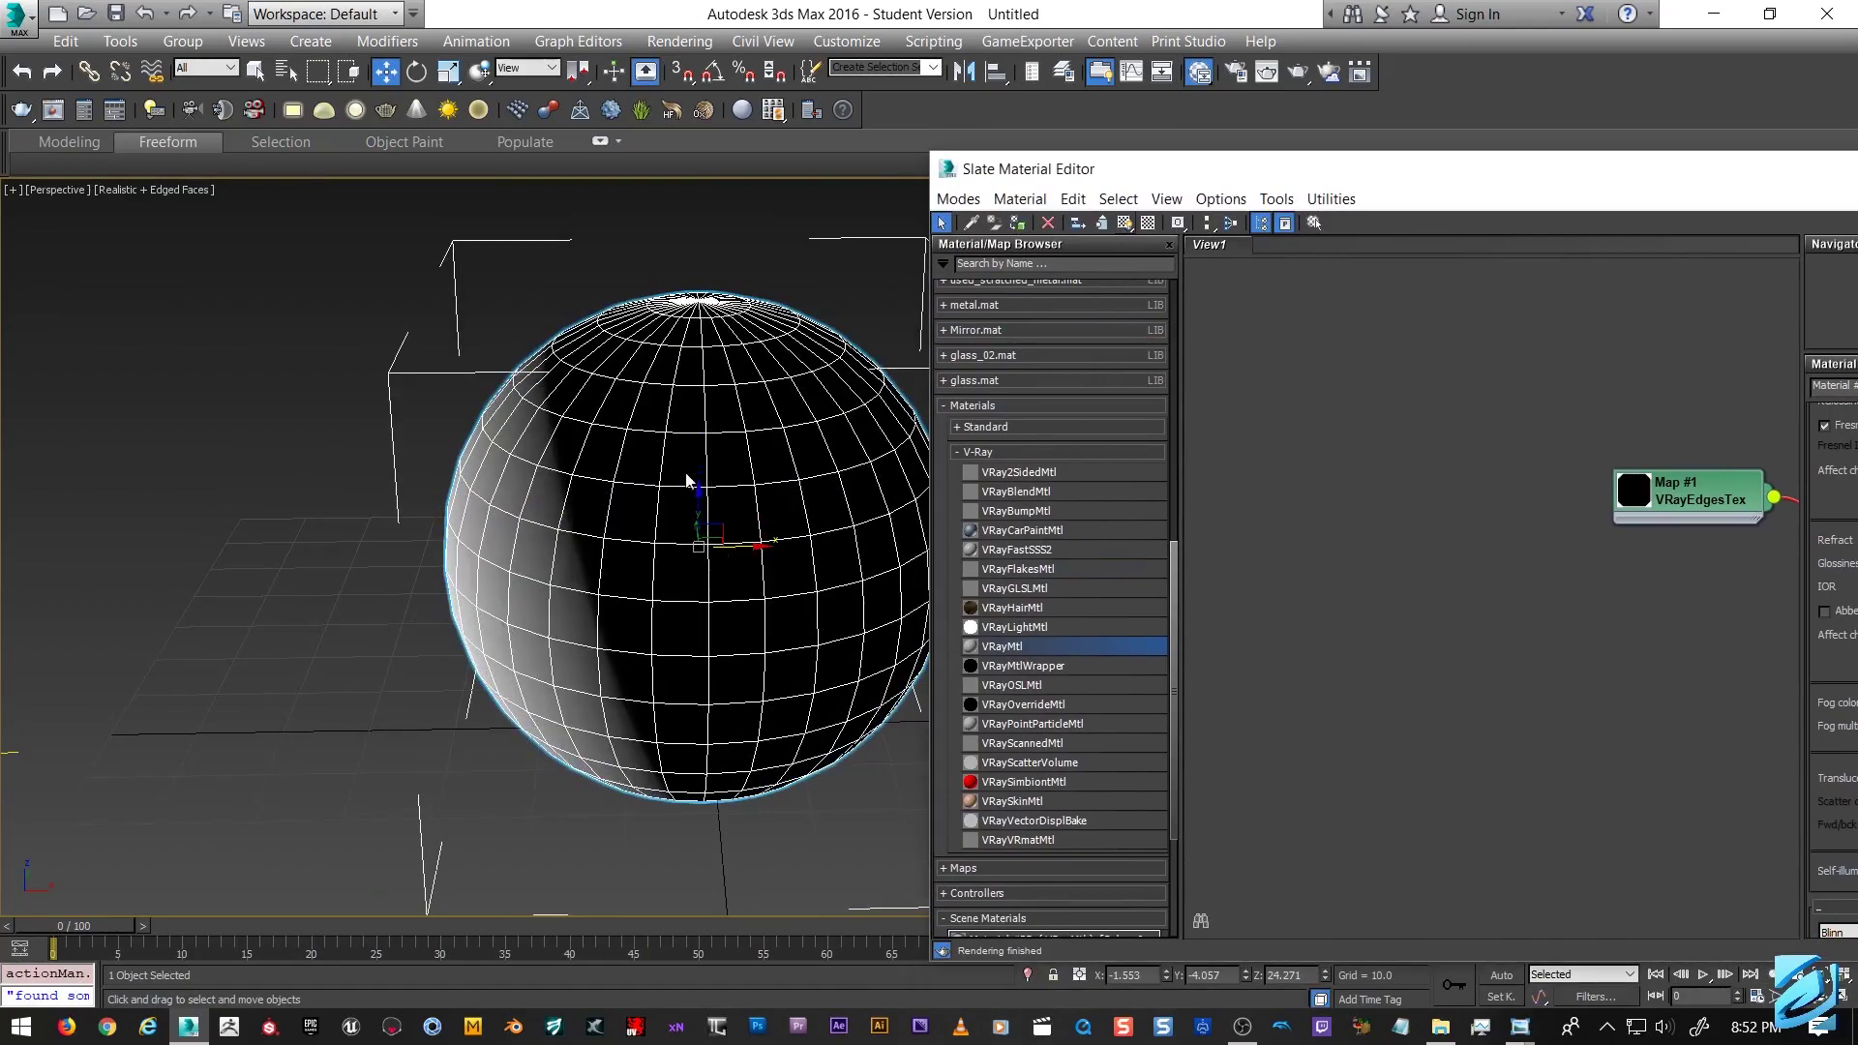
scroll(668, 577, down, 2)
middle_drag(696, 581, 508, 538)
scroll(509, 539, down, 4)
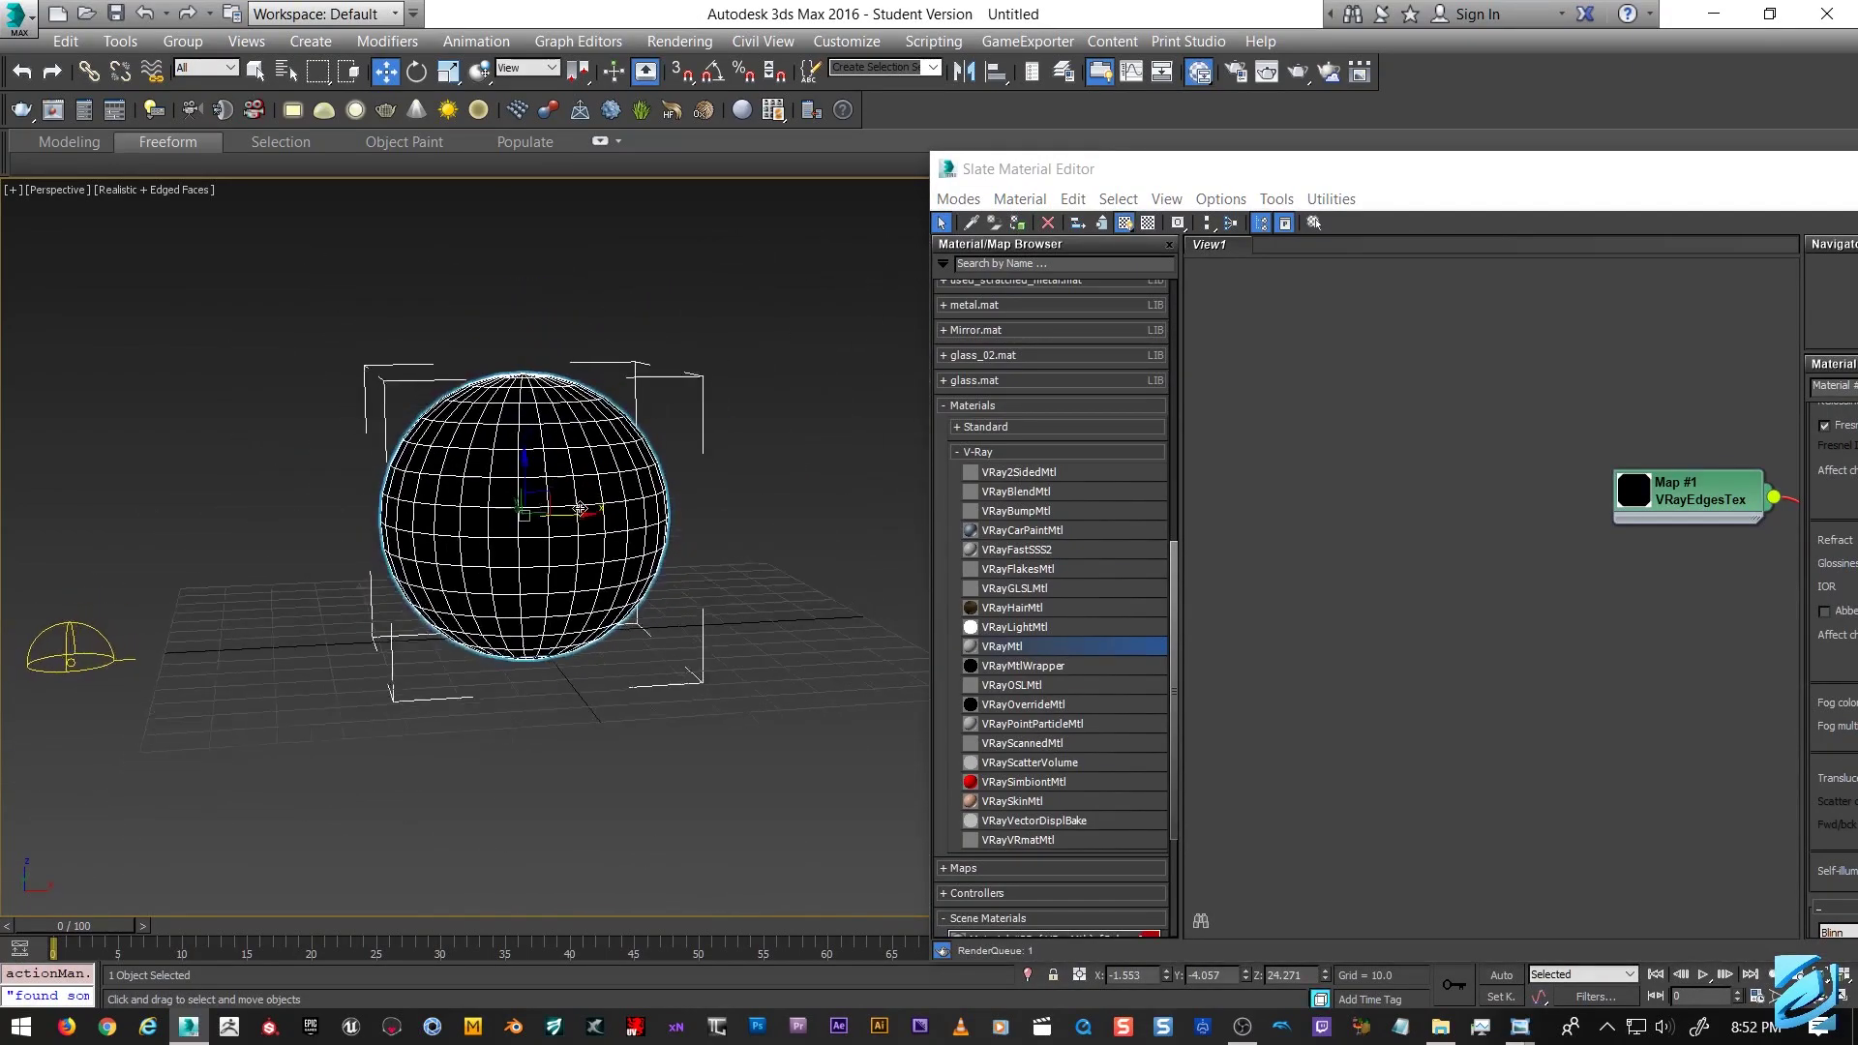
middle_drag(1382, 643, 1382, 511)
Collapse the browser categories and show Scene Materials with Material #25's node.
click(992, 452)
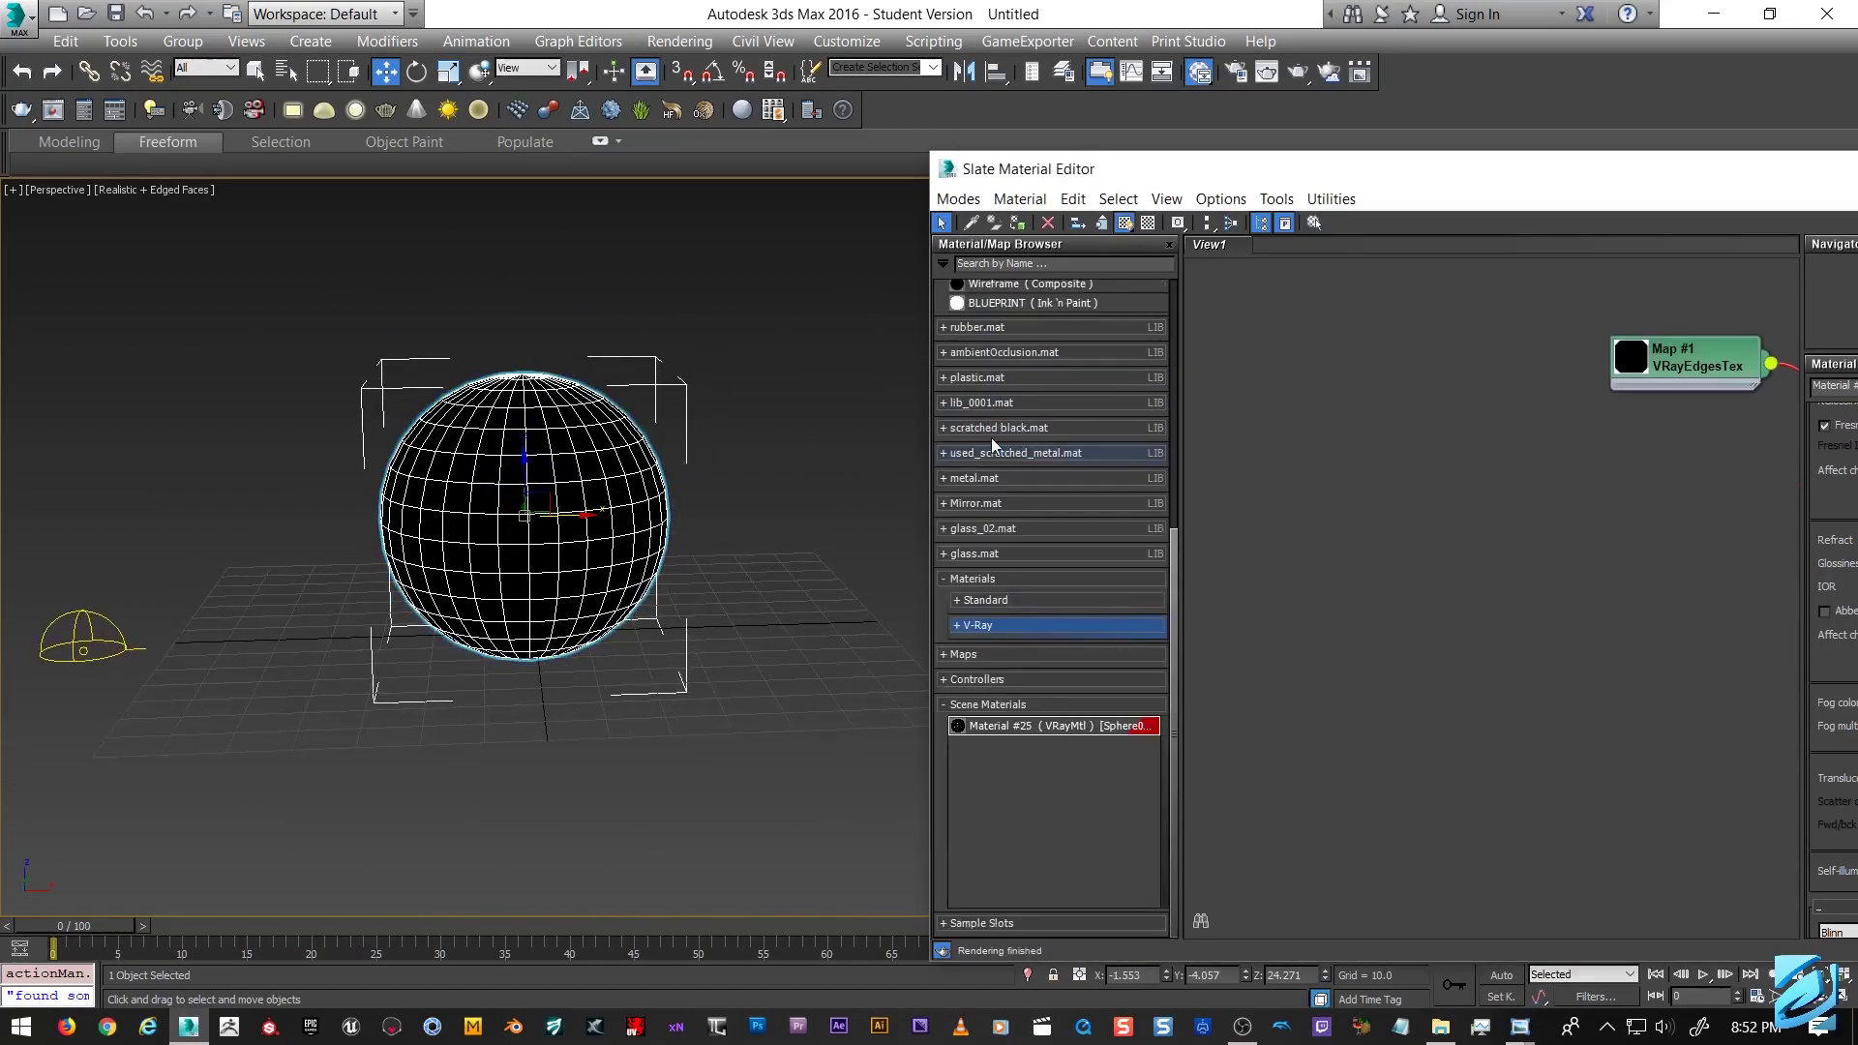
click(986, 583)
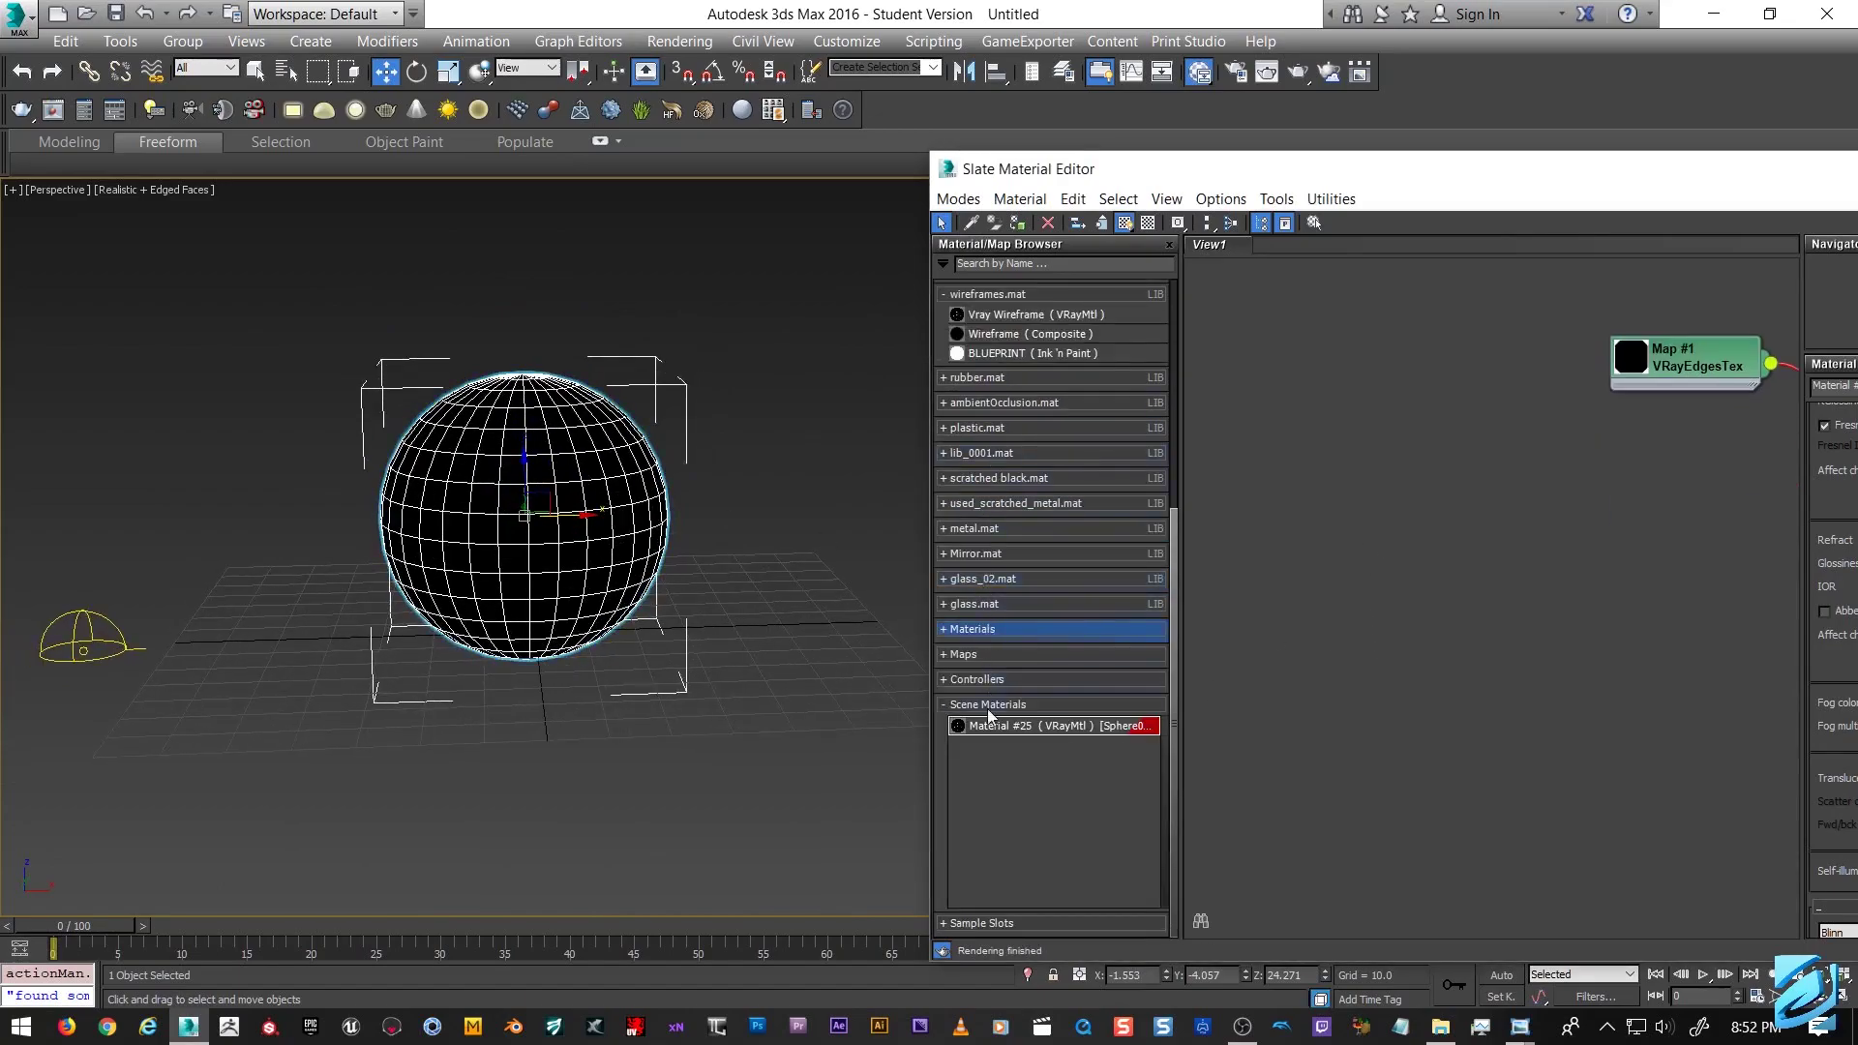
click(994, 707)
click(989, 904)
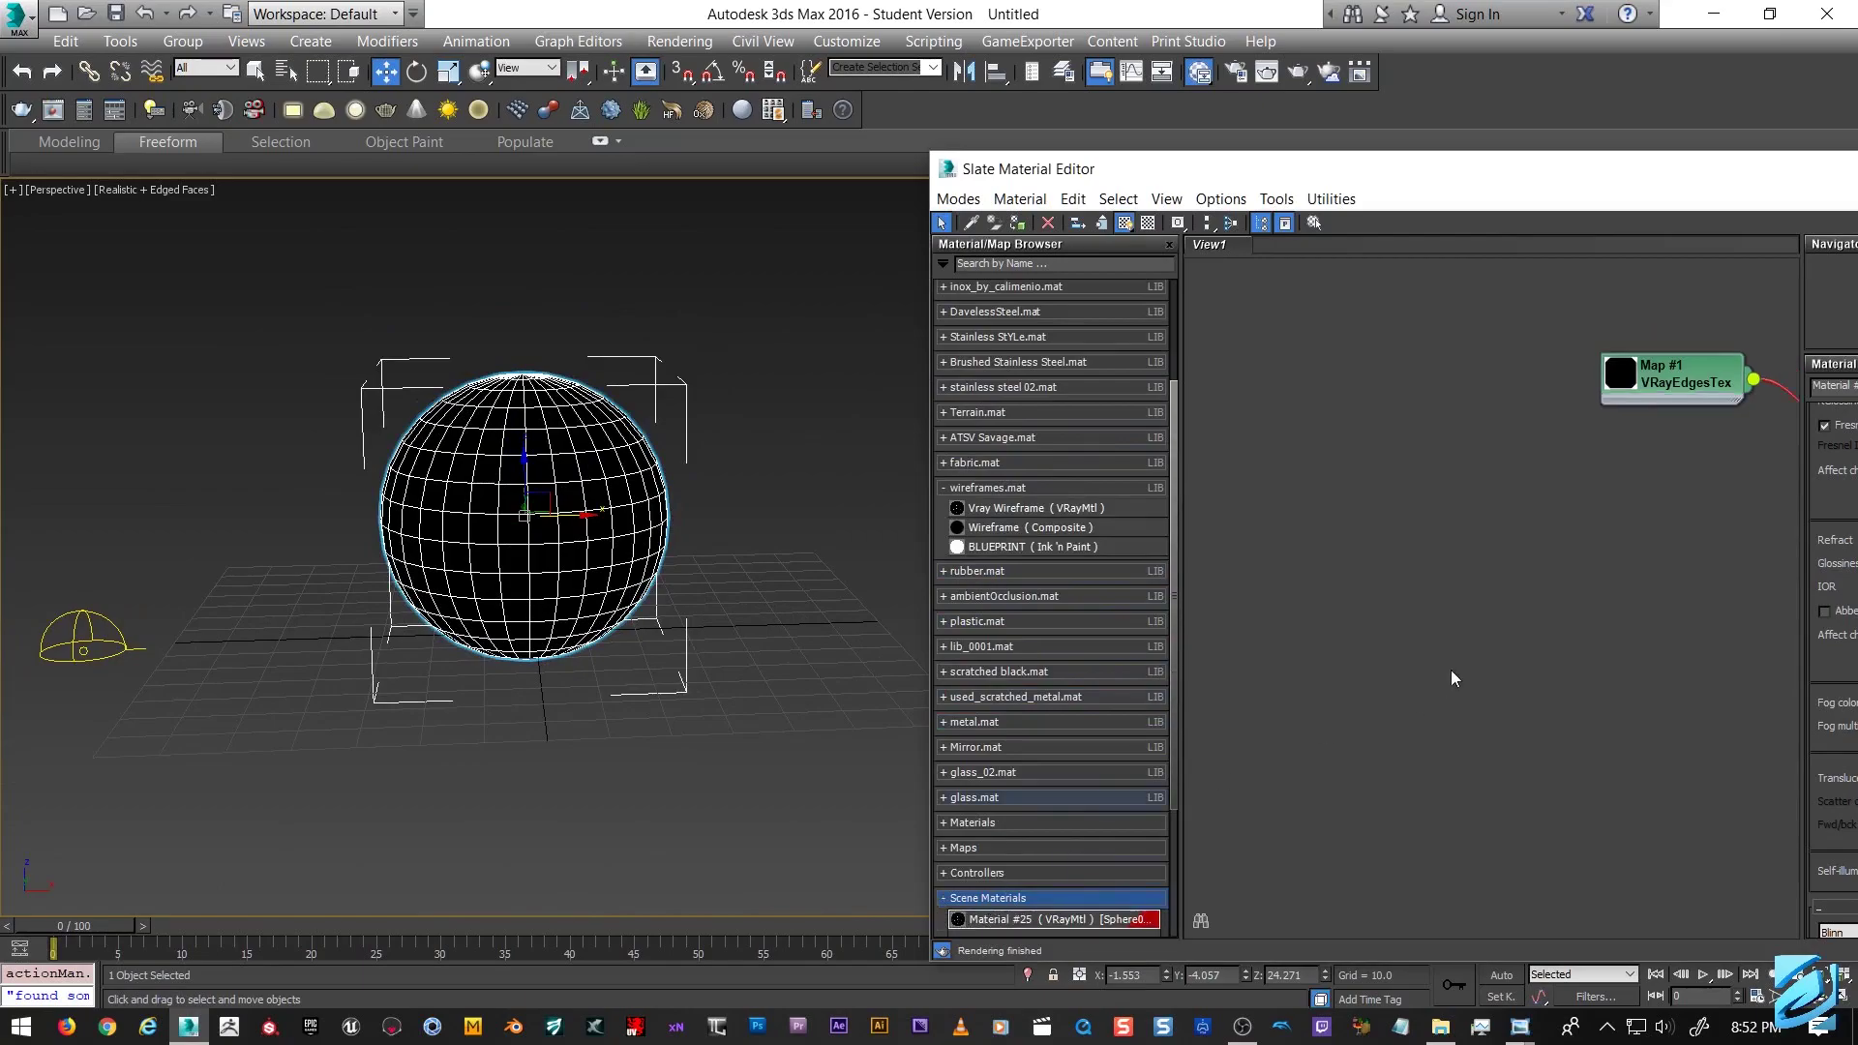
key(z)
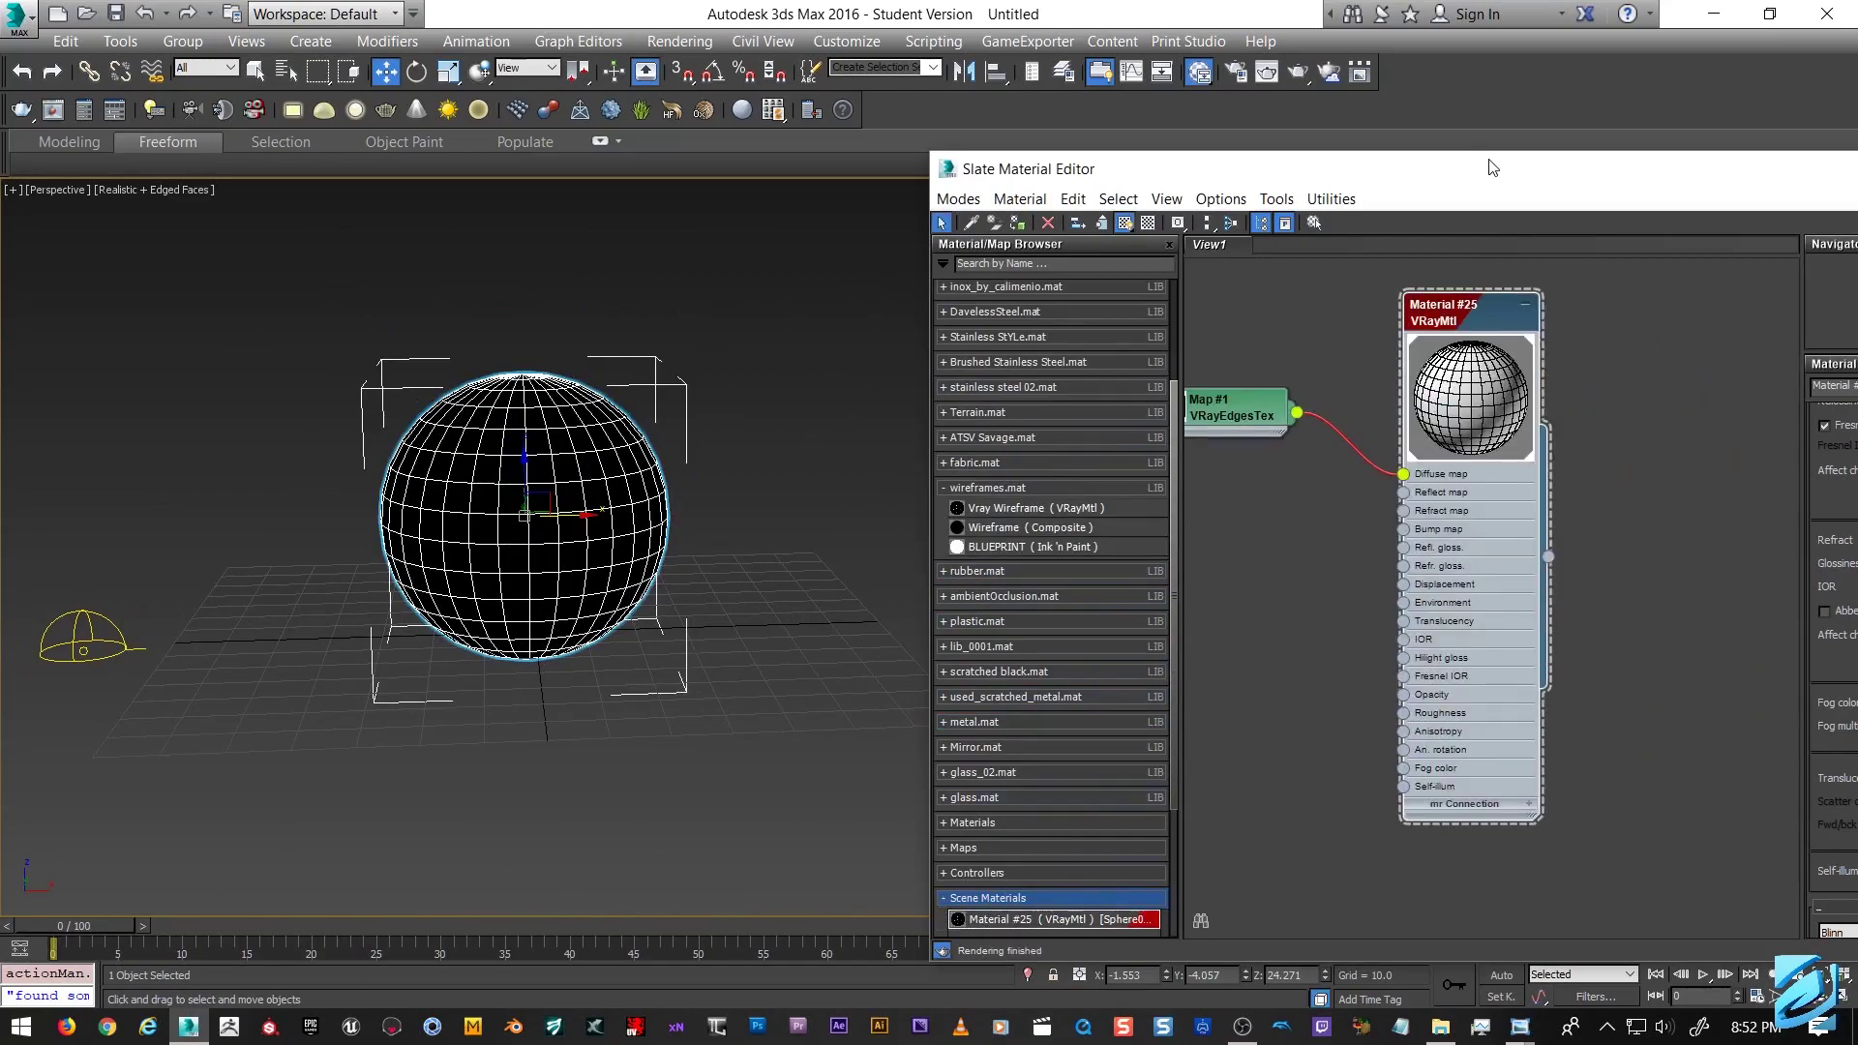
Rename Material #25 to 'Vray Test Wireframe'.
drag(1493, 166, 827, 145)
click(1257, 364)
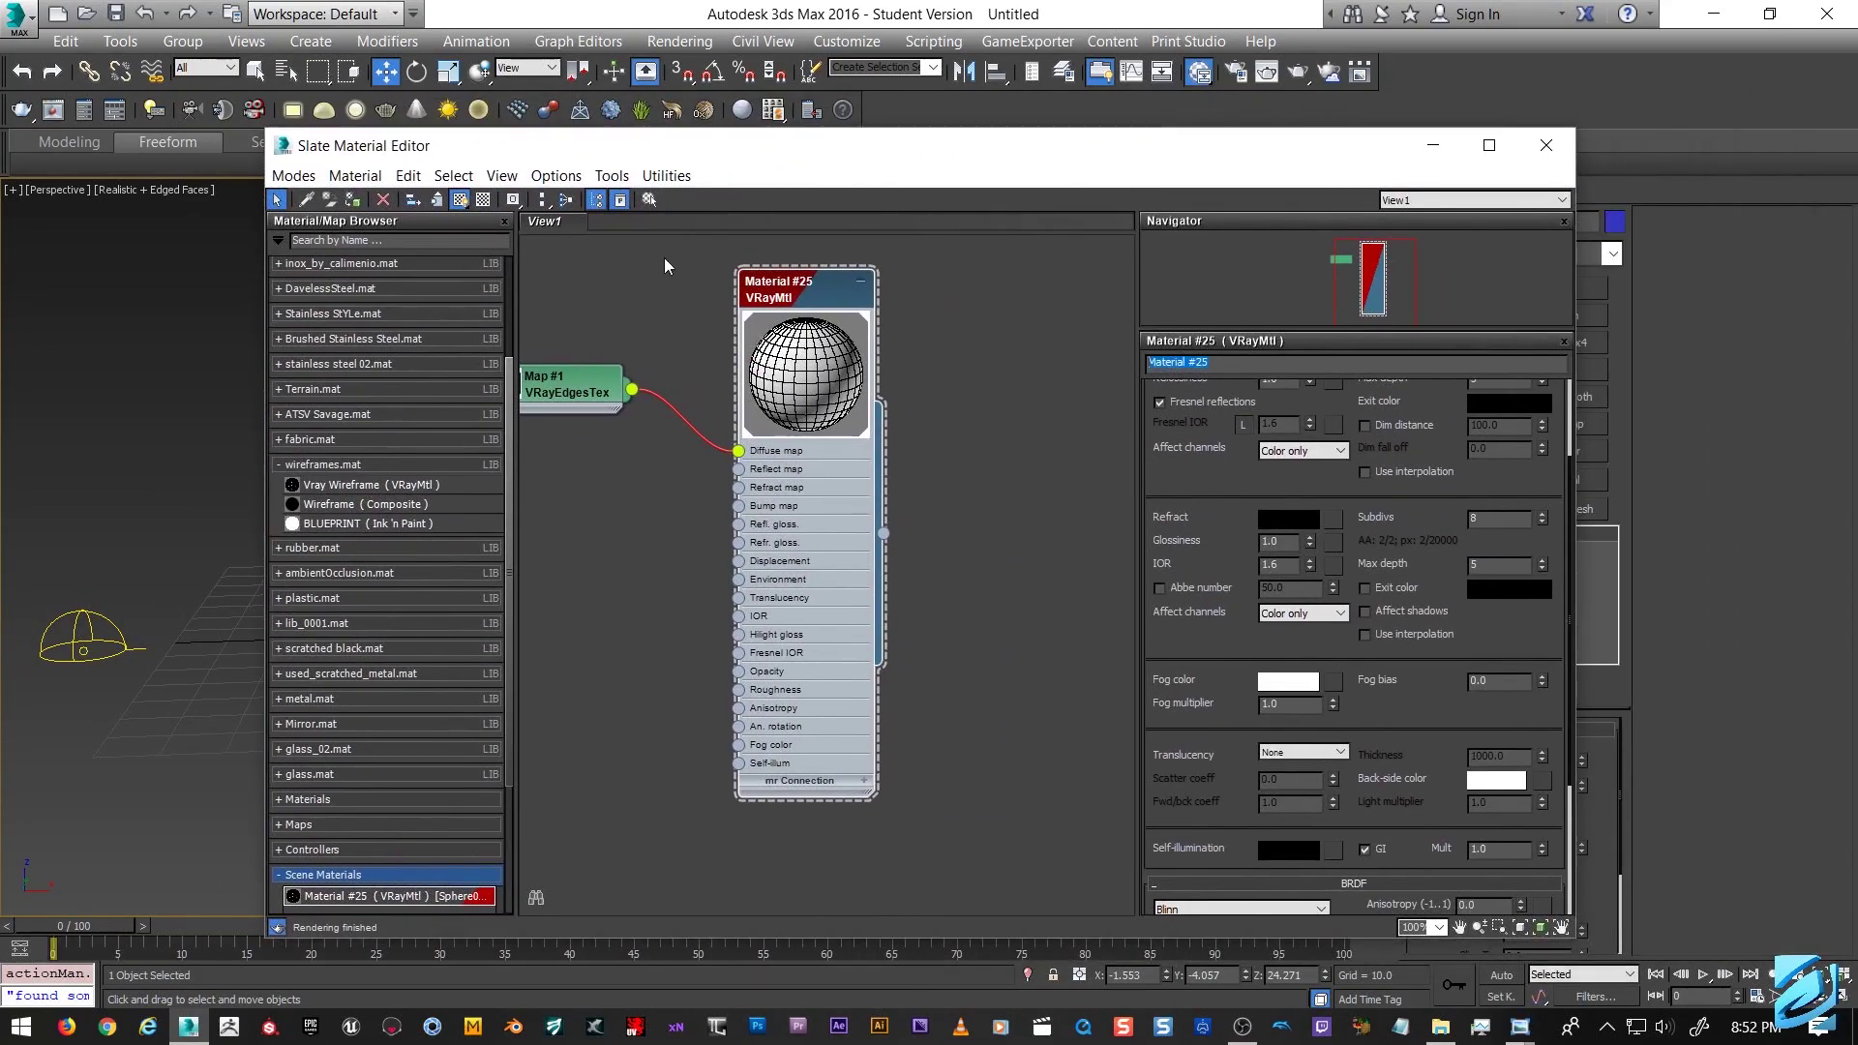
text(Vray )
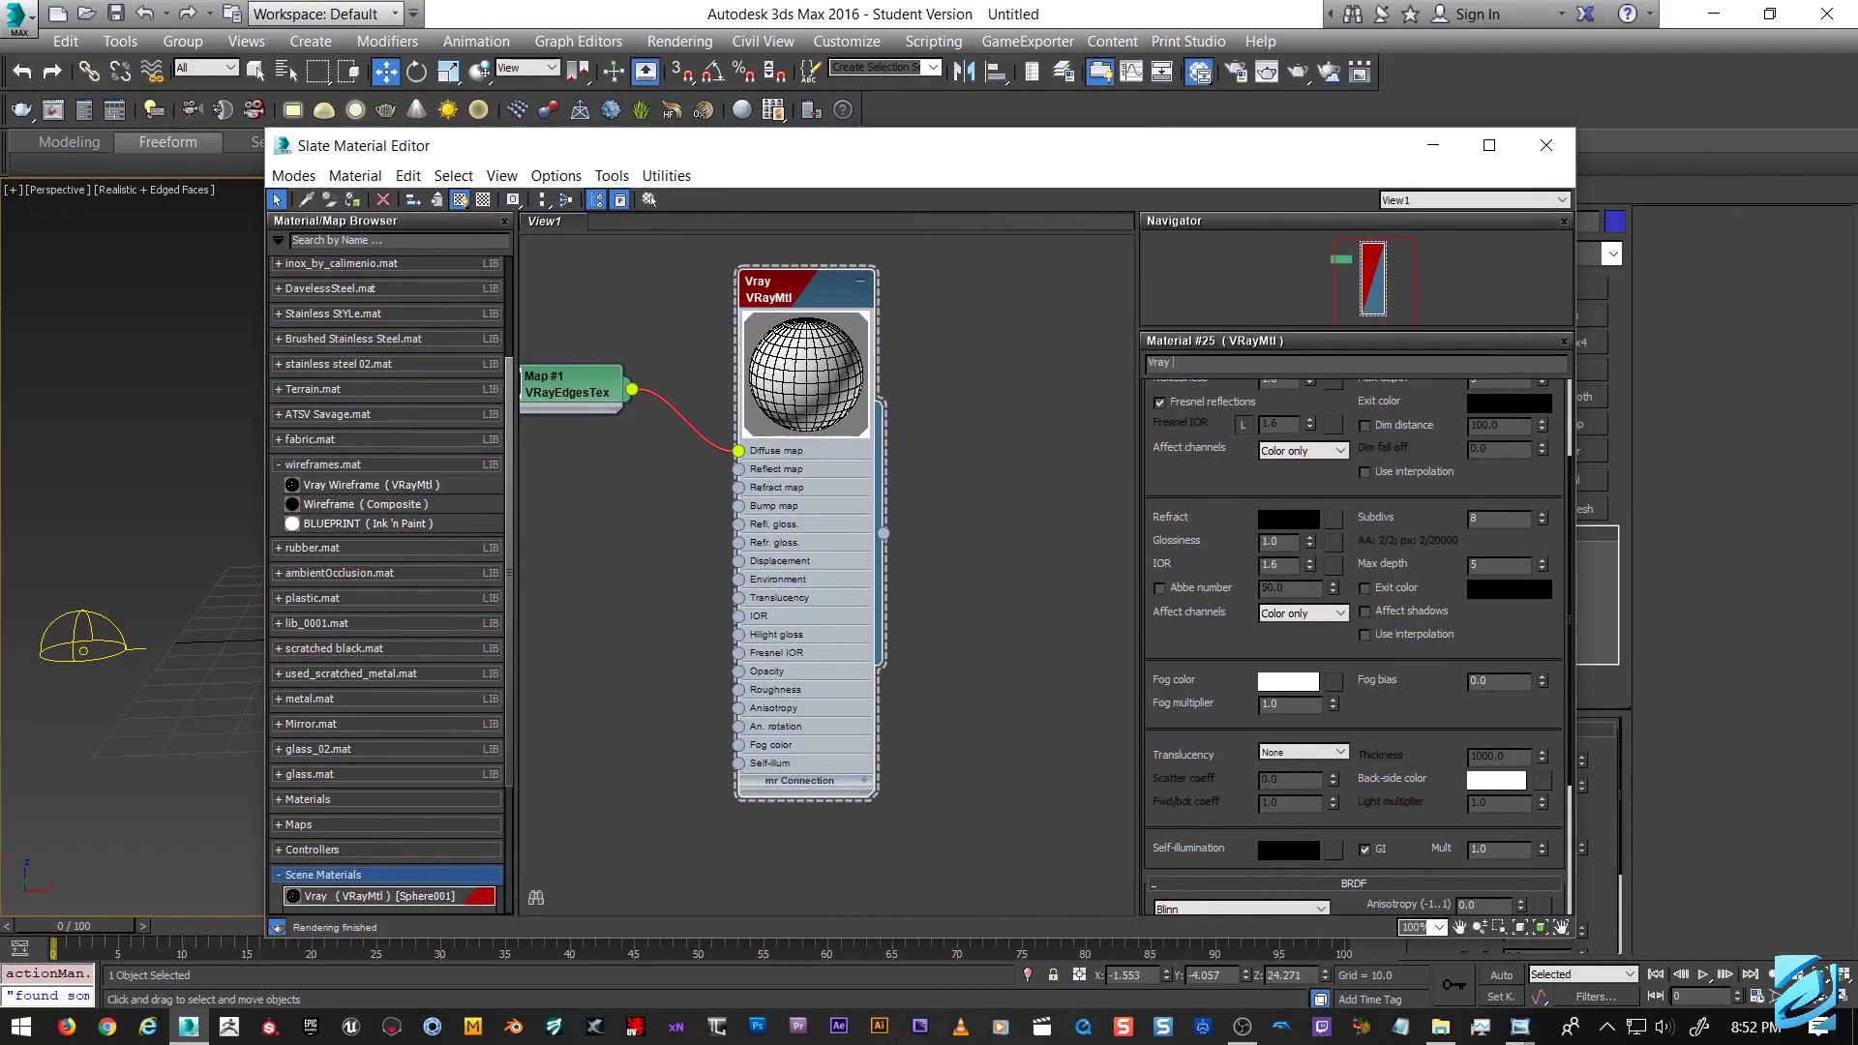
text(Test Wireframe)
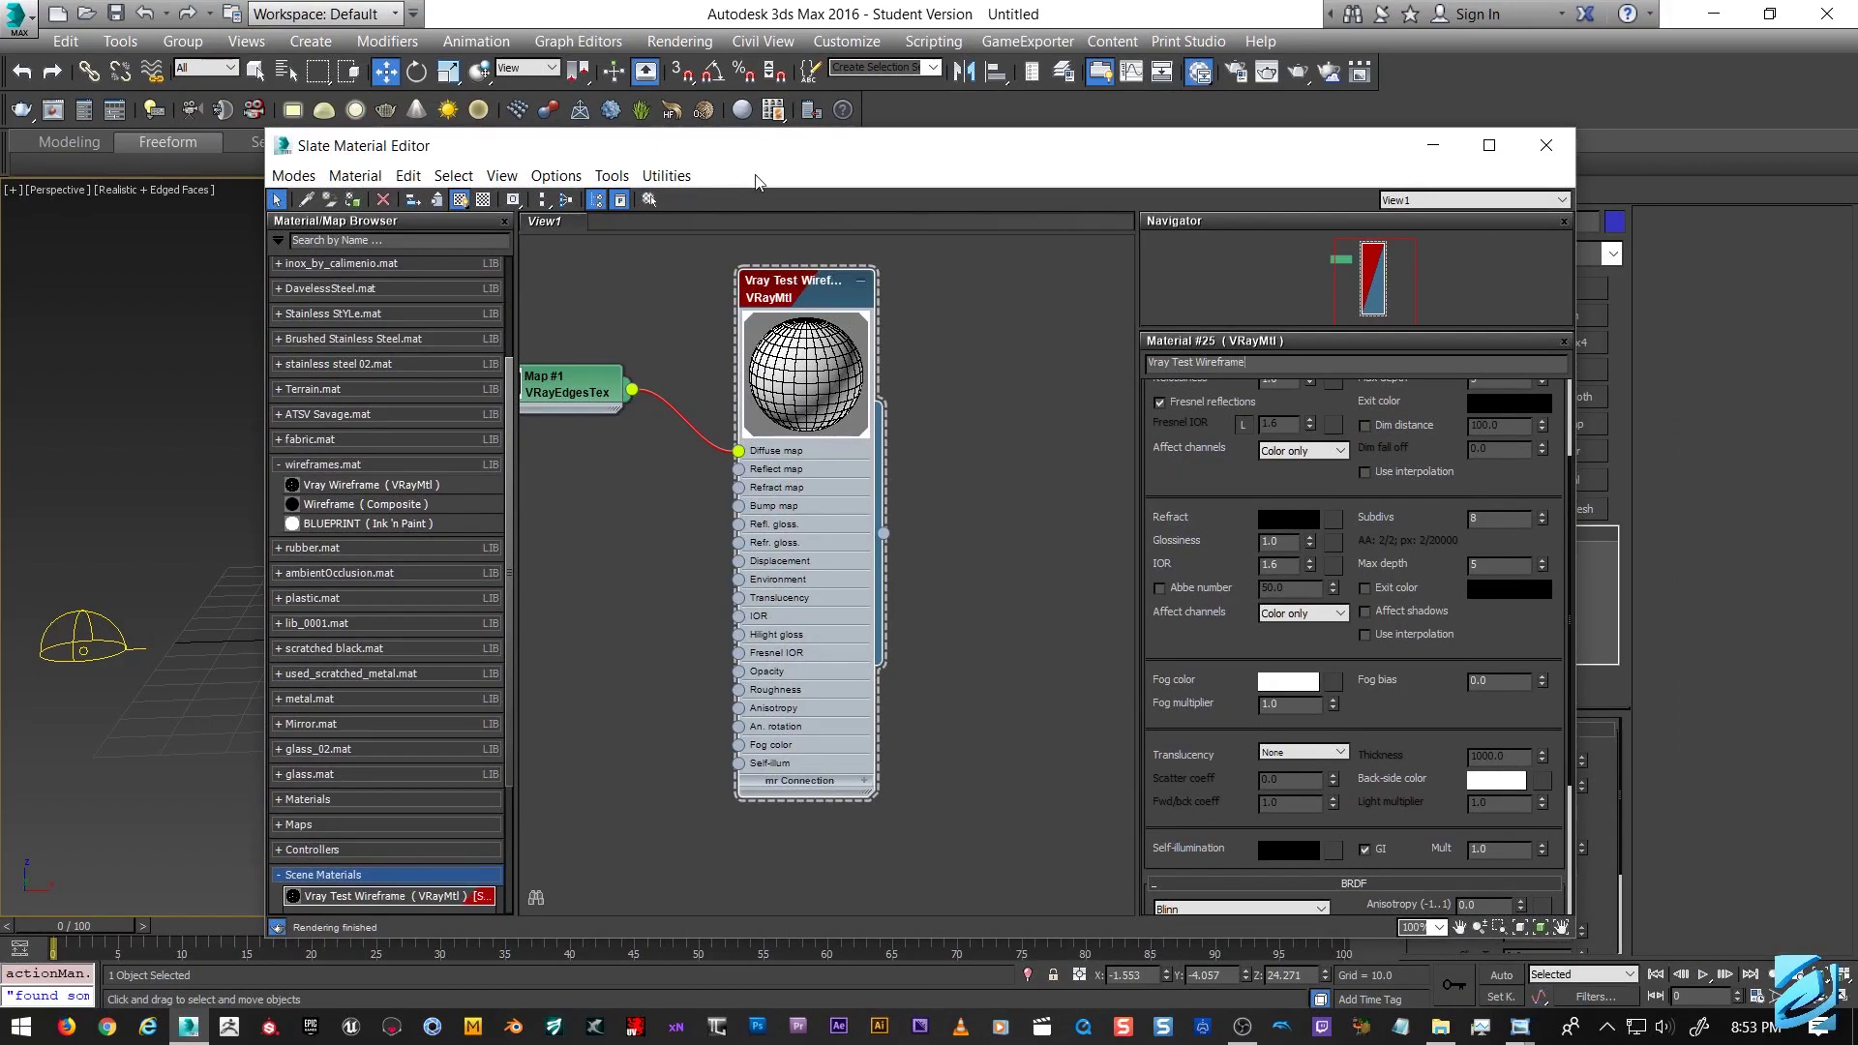
drag(785, 155, 1088, 90)
scroll(612, 787, down, 3)
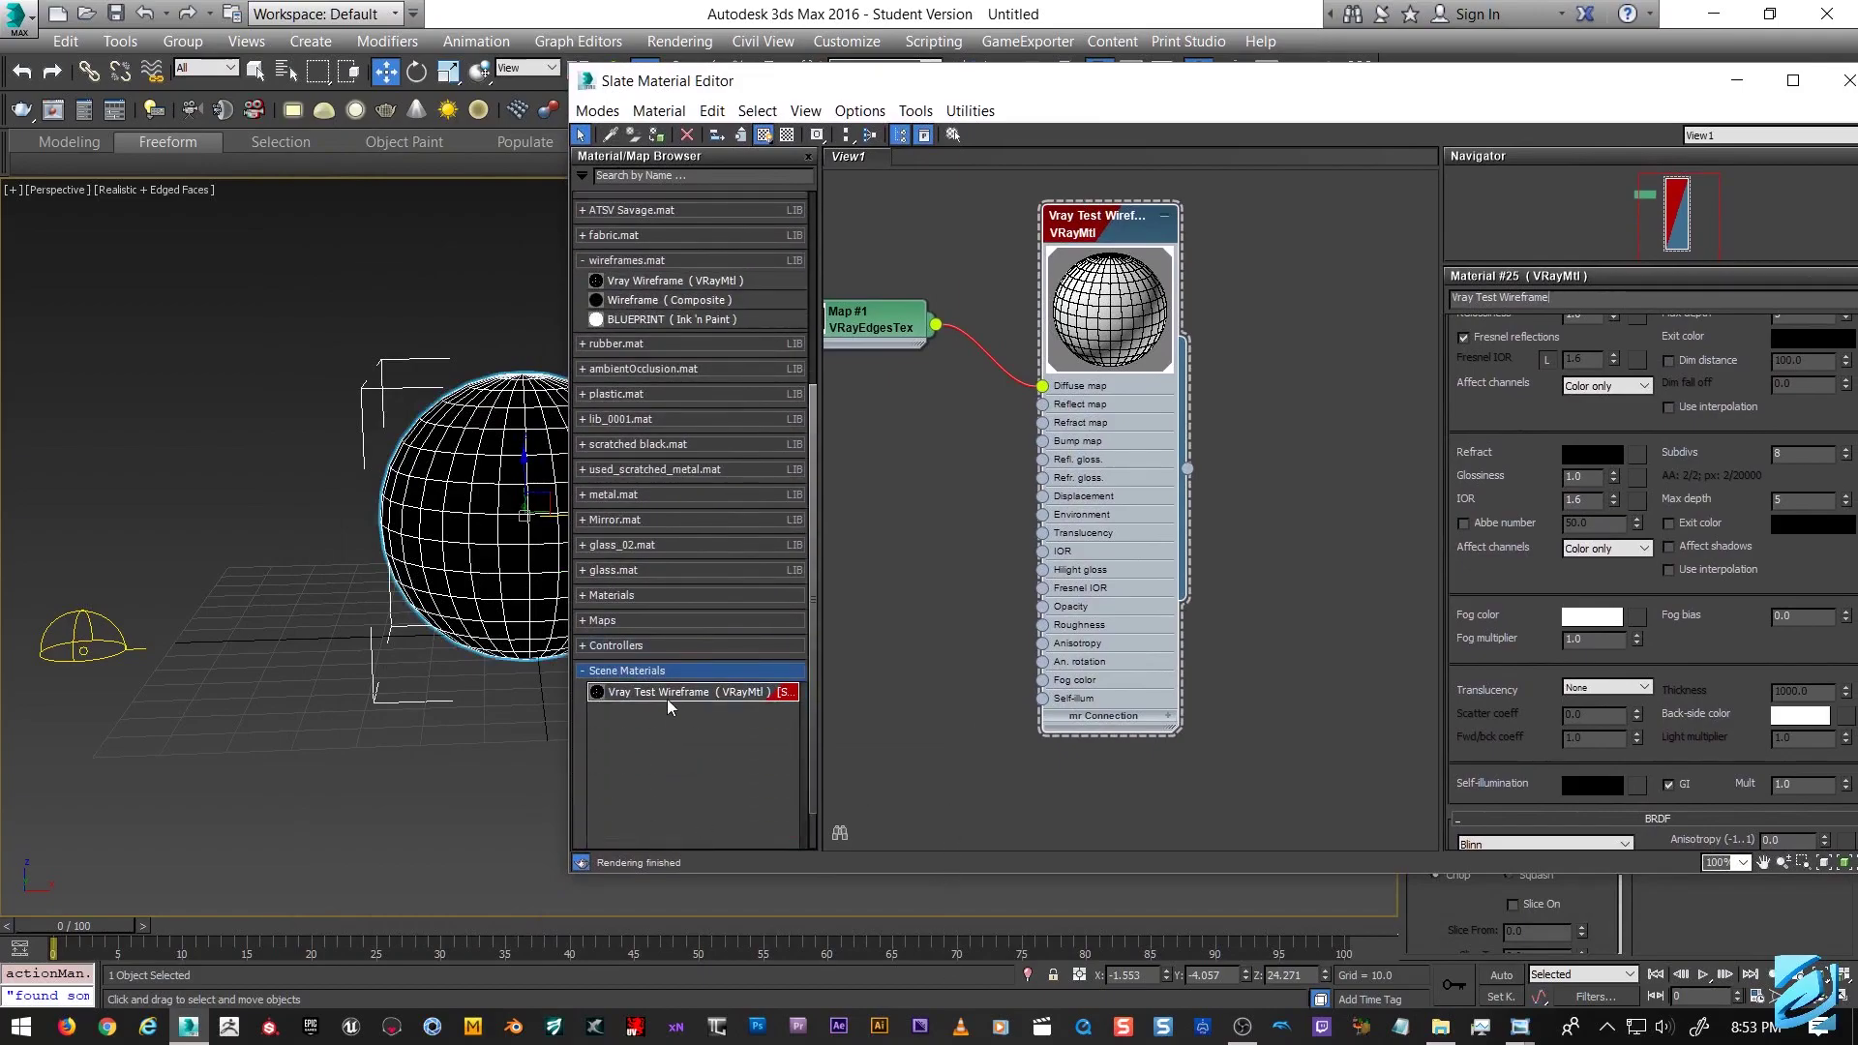
click(584, 177)
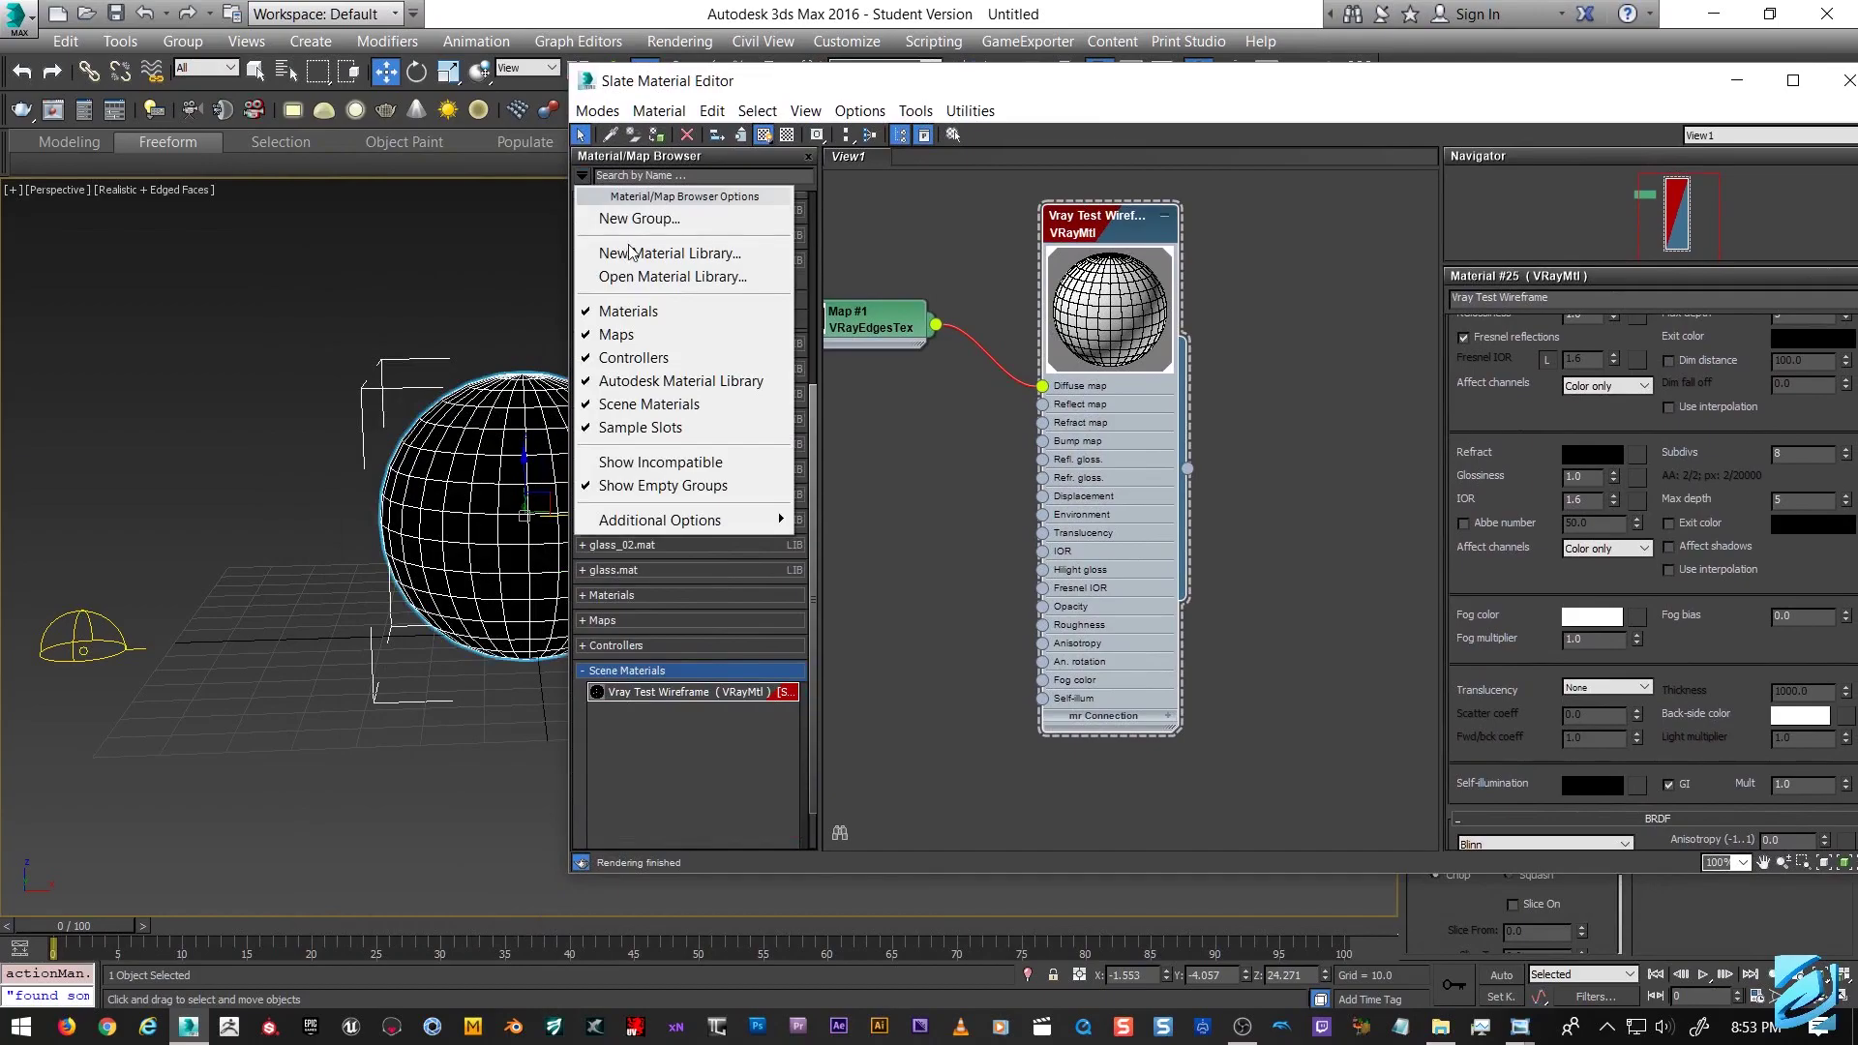
Create and save a new material library named Test Wire.mat.
click(629, 252)
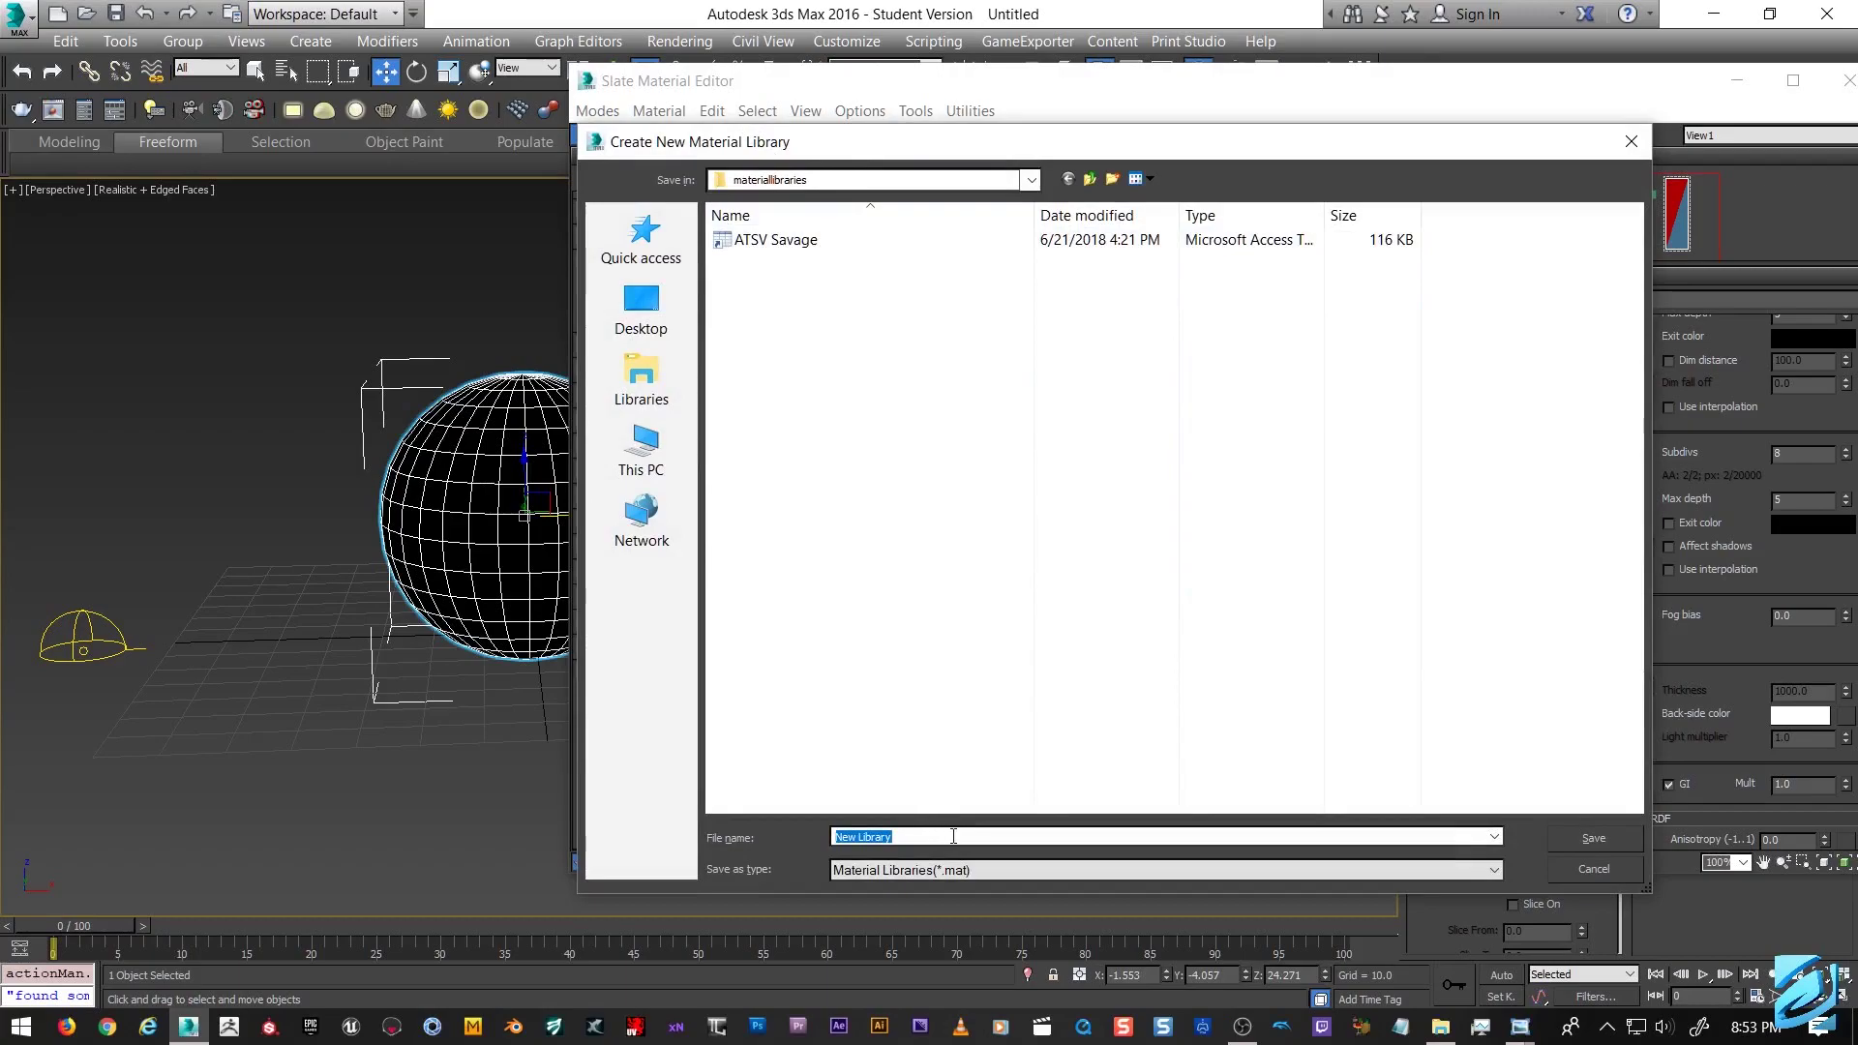
text(Test Wire)
click(1565, 840)
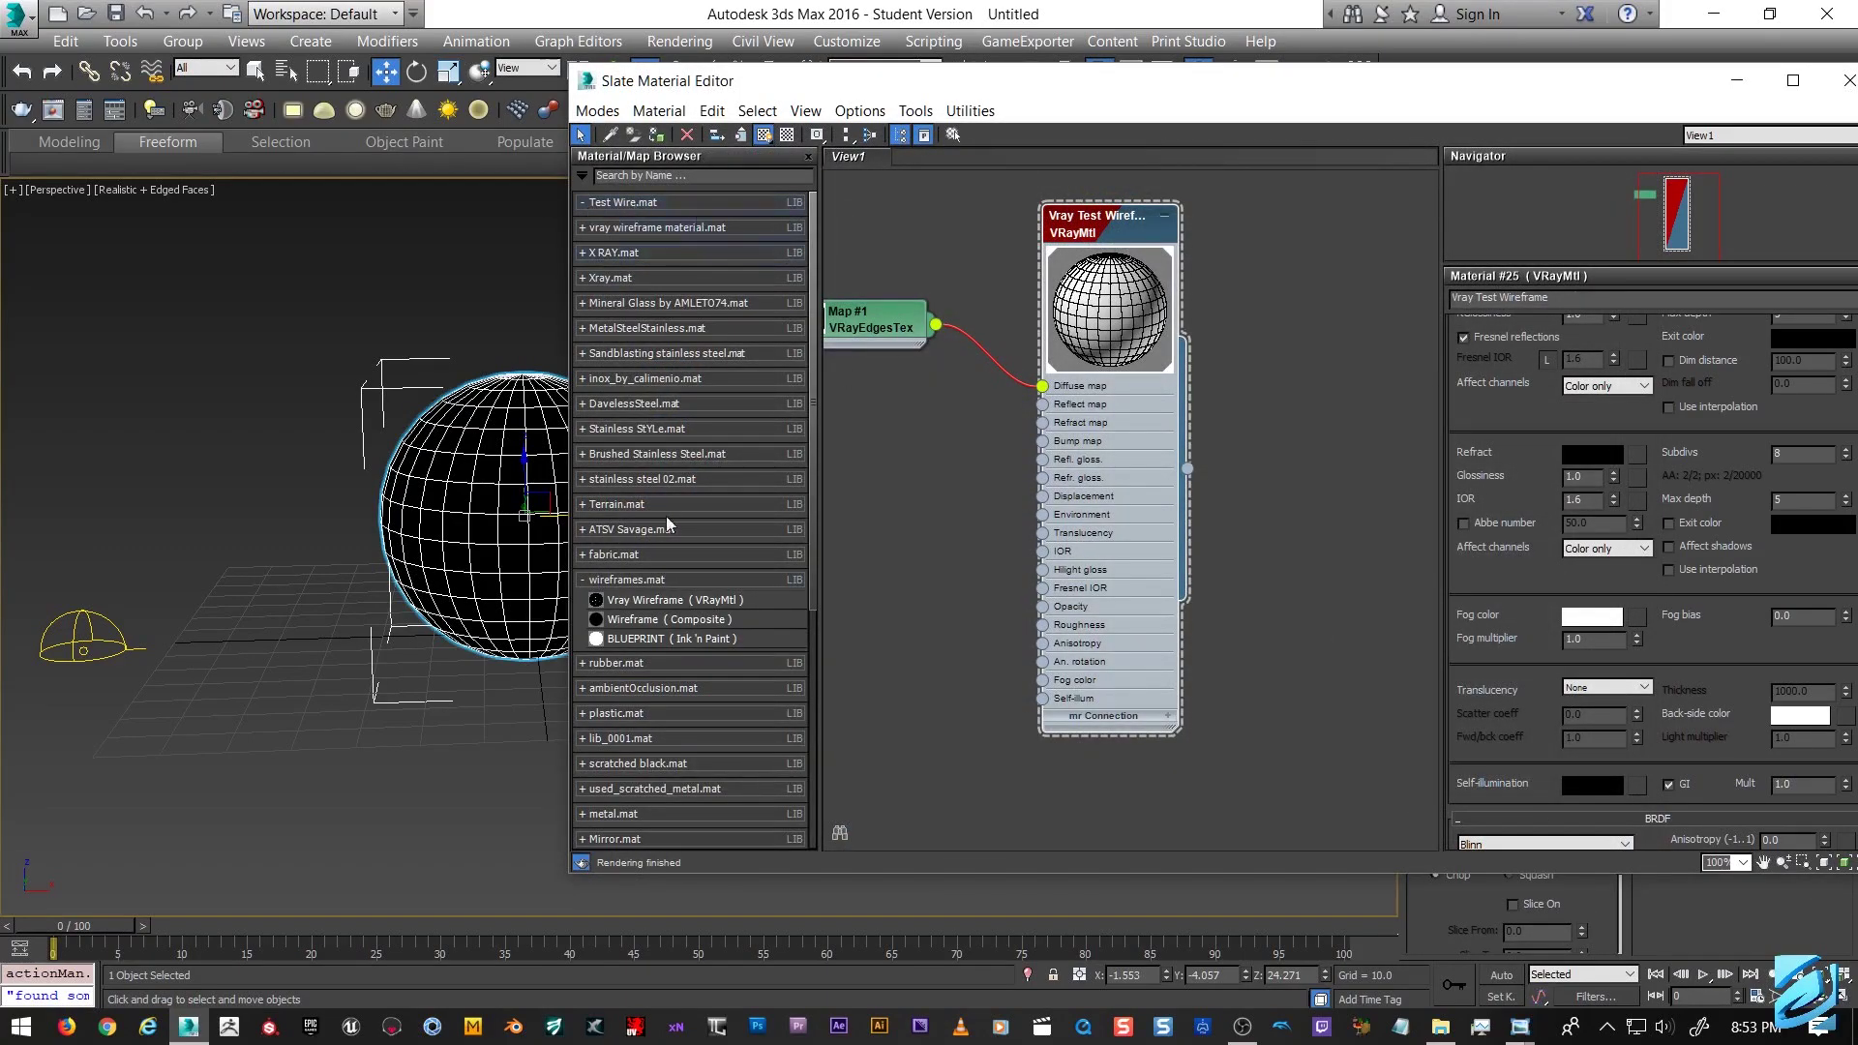
Add the Vray Test Wireframe scene material to the Test Wire.mat library.
scroll(613, 701, down, 5)
click(631, 641)
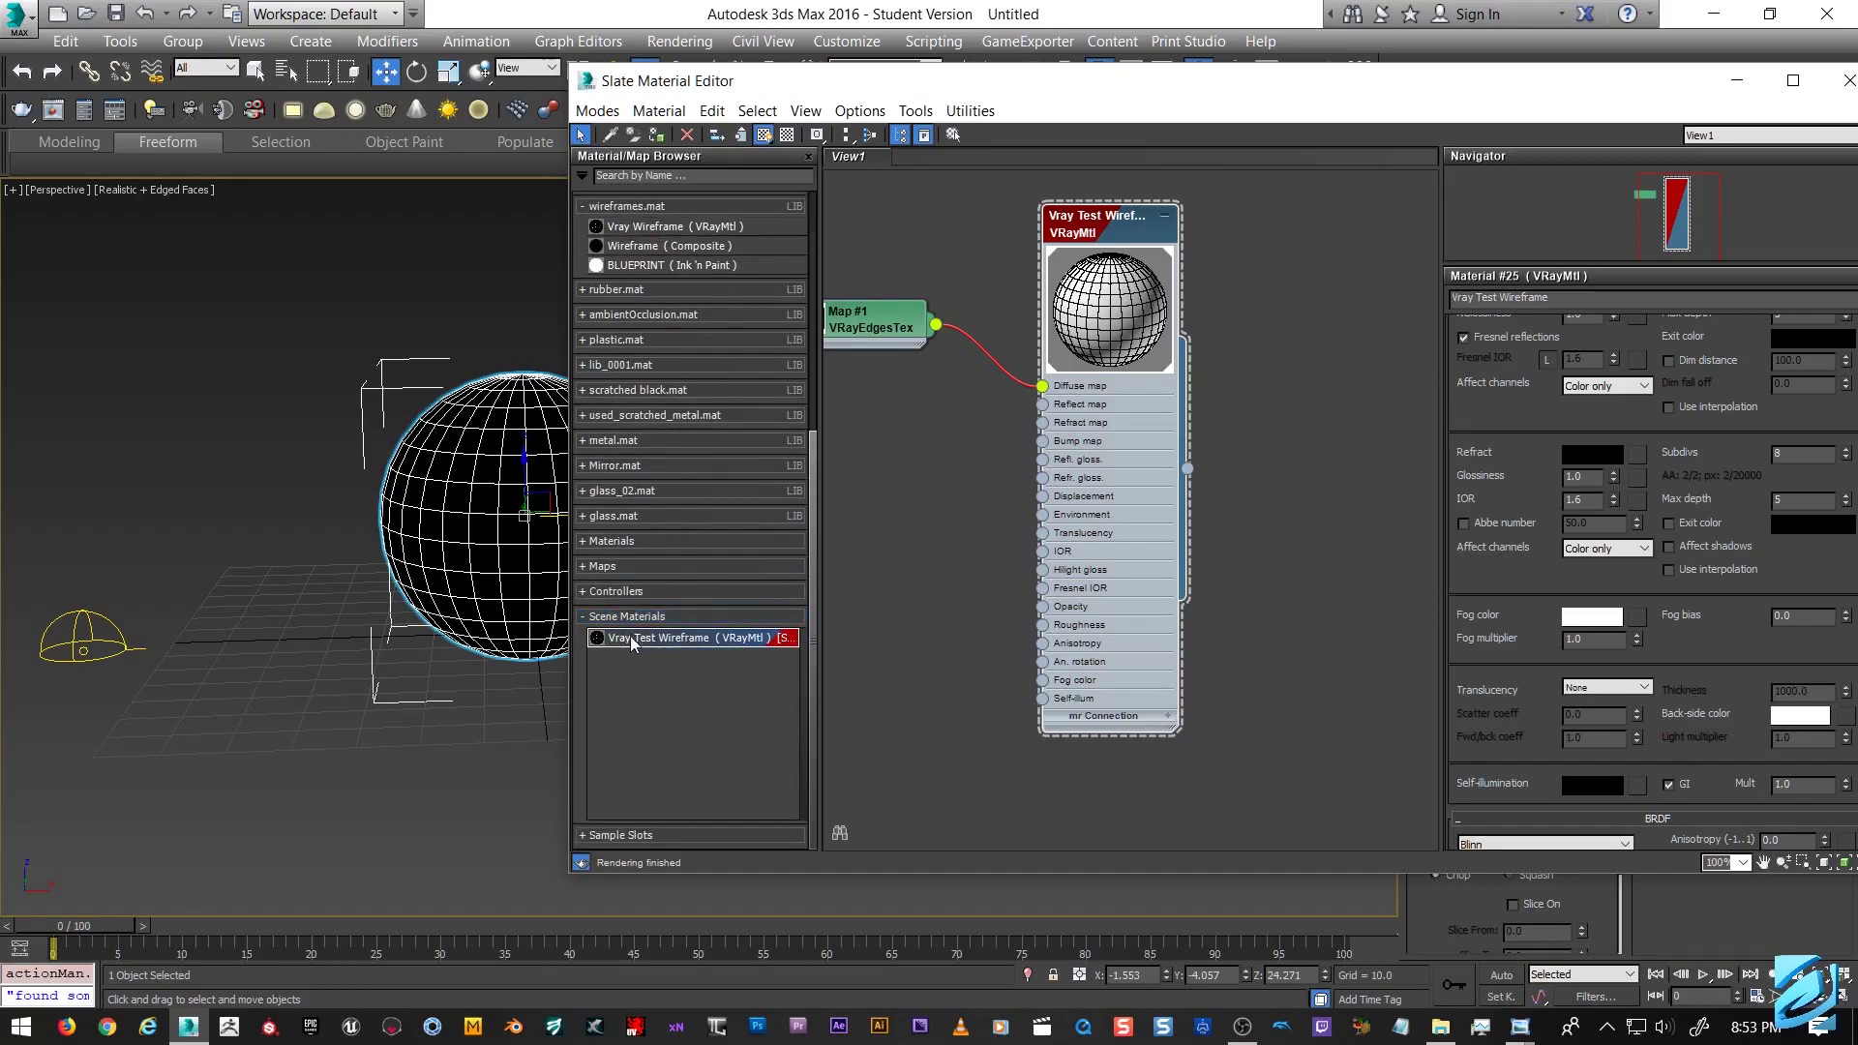
drag(652, 636, 686, 200)
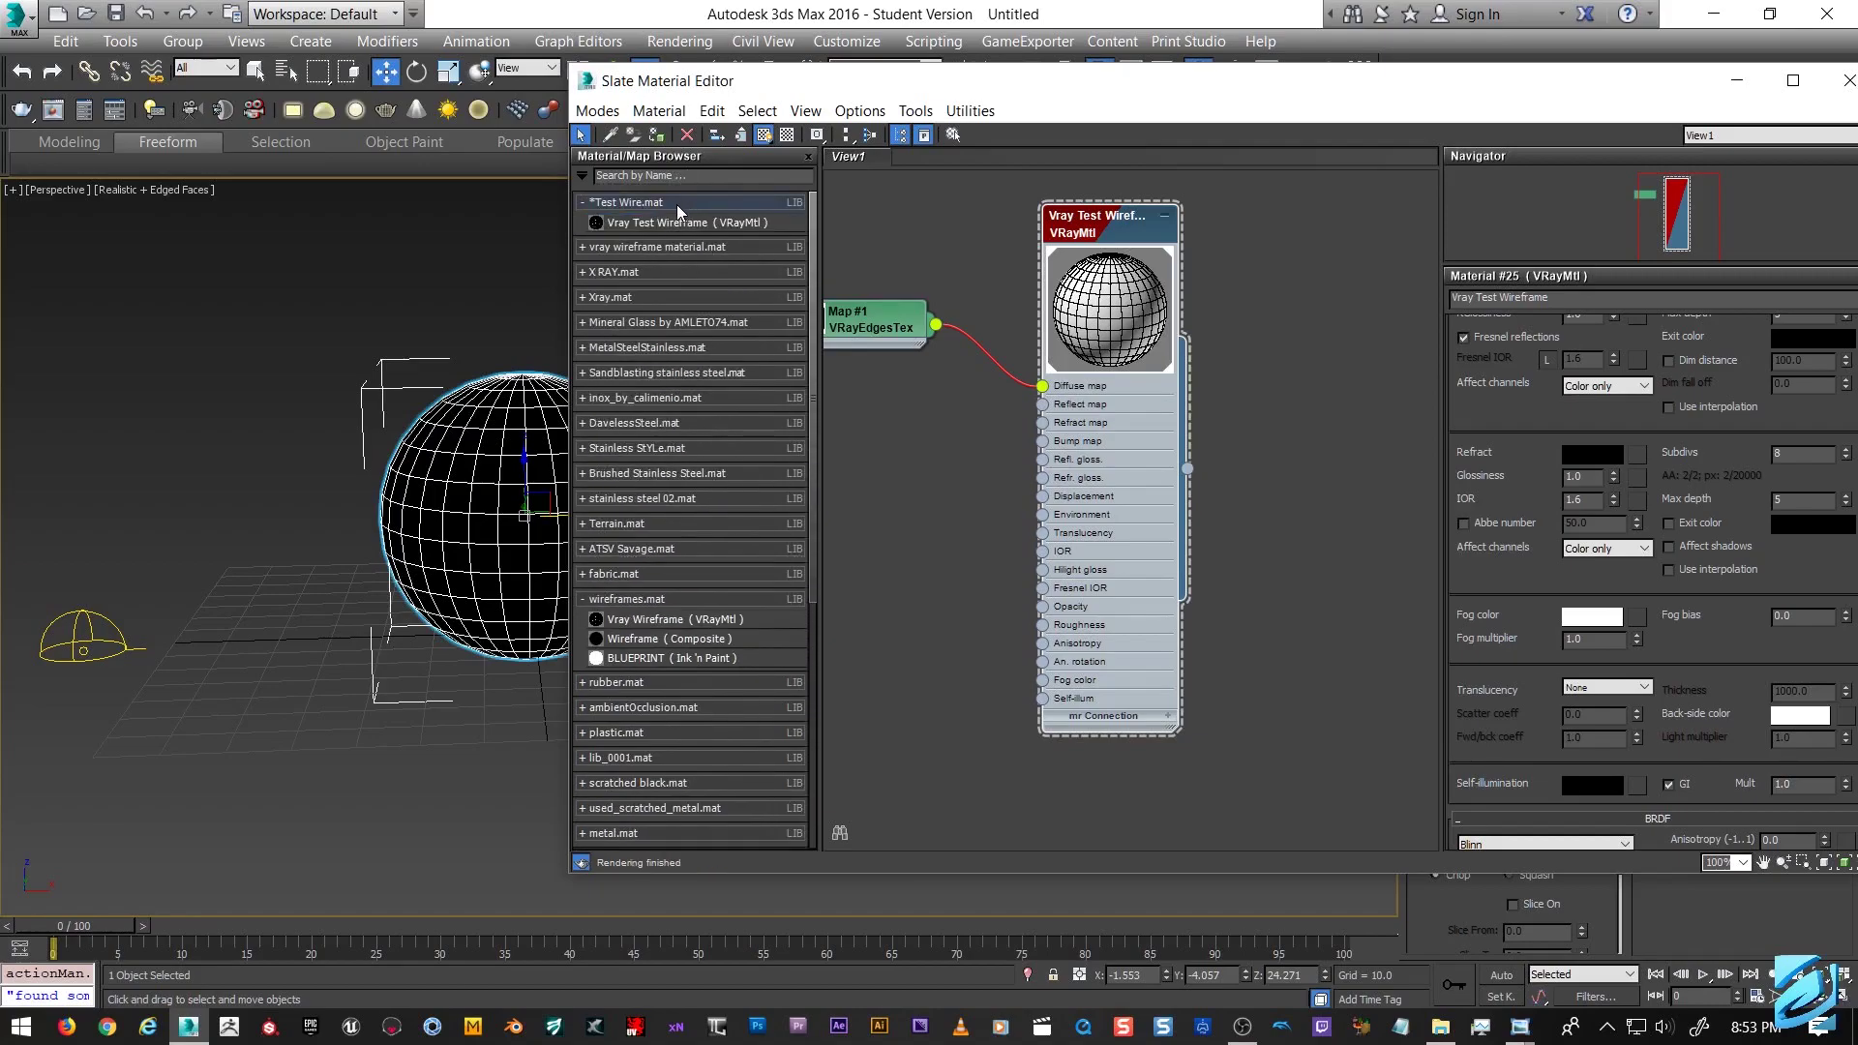
Save the Test Wire.mat library.
right_click(682, 205)
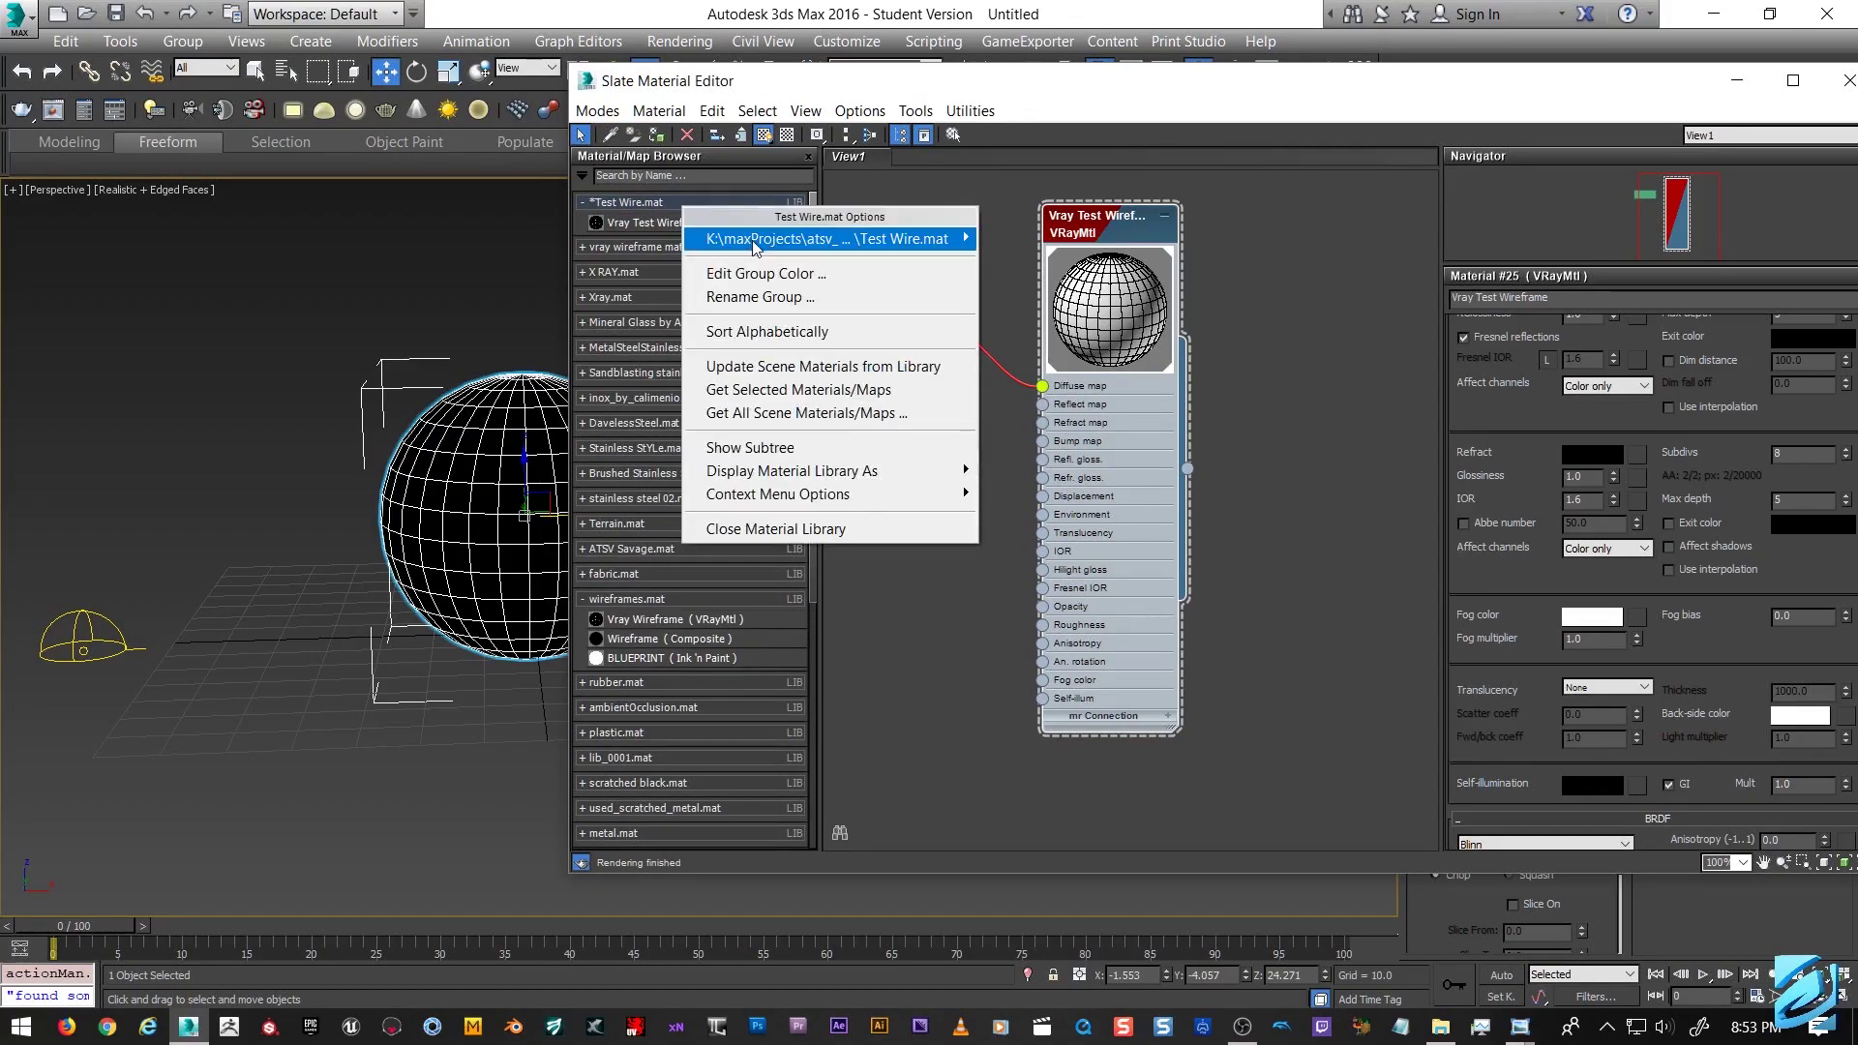
mouse_move(755, 247)
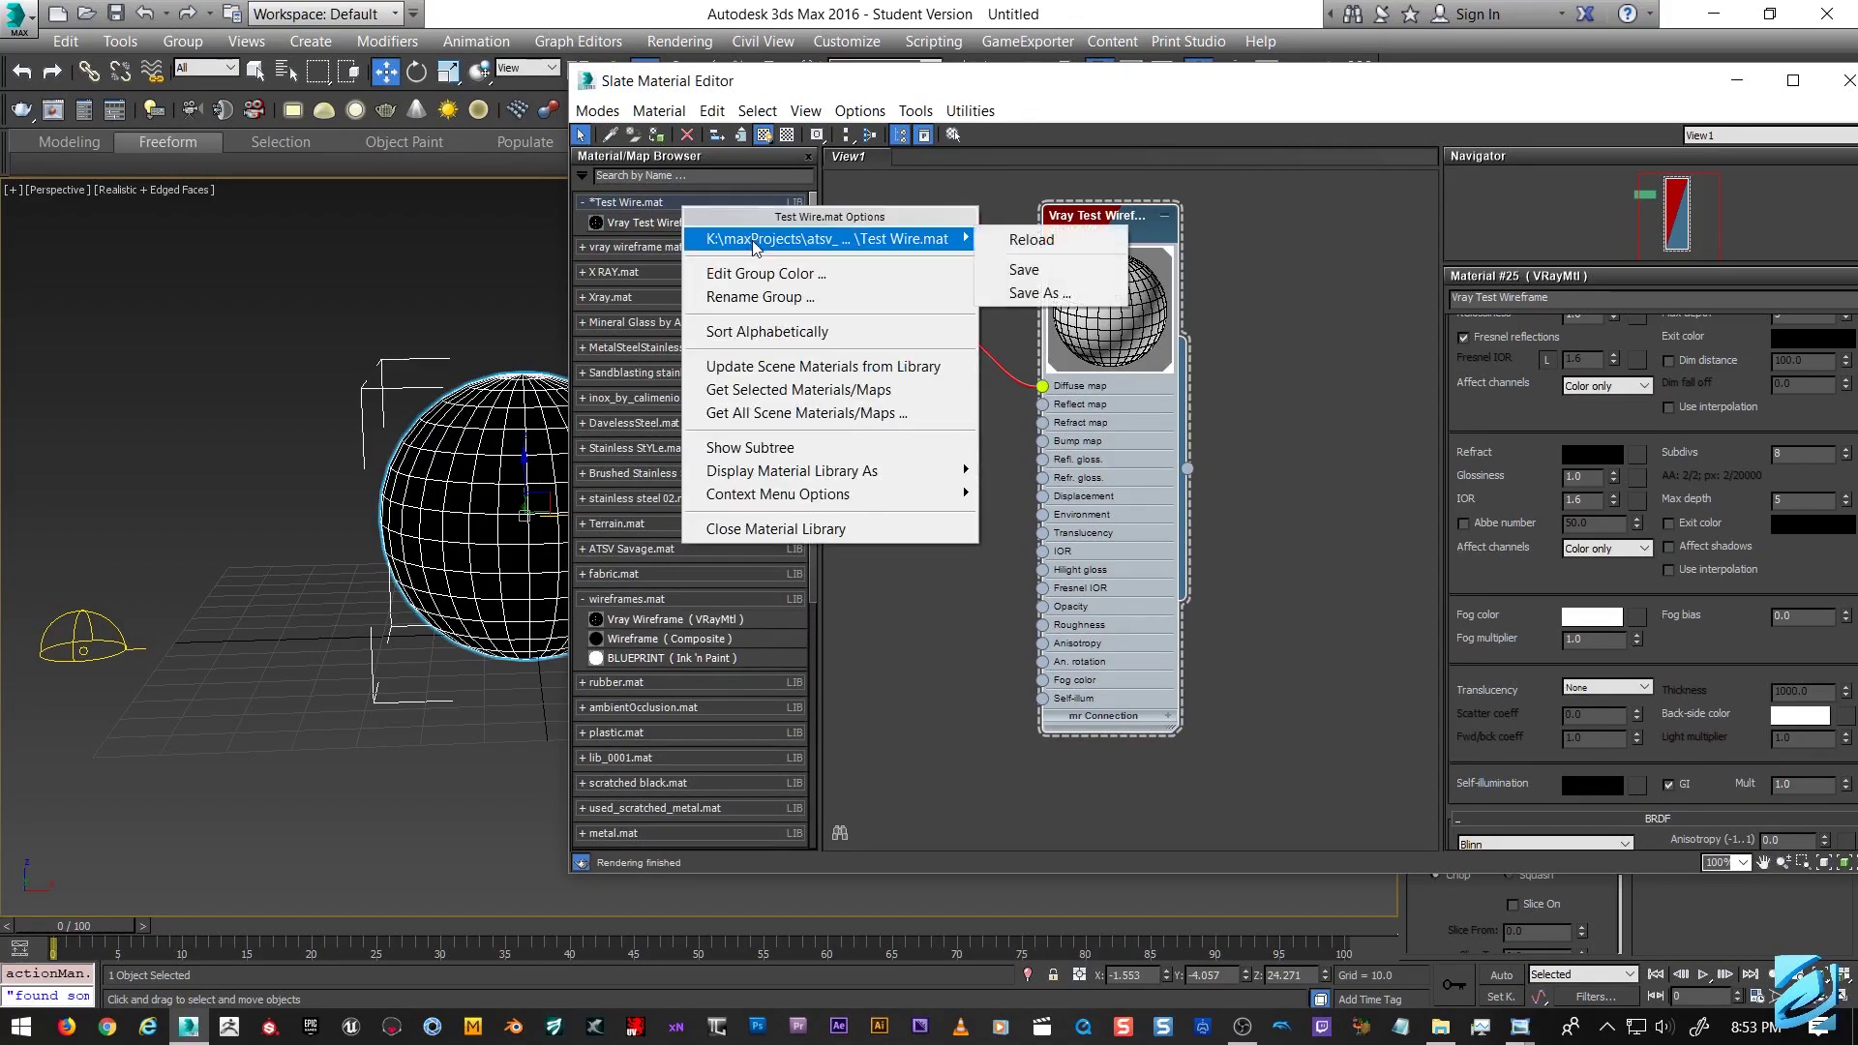
click(1024, 269)
Delete the test-dropped Vray Test Wireframe nodes and close the Test Wire.mat library.
click(652, 205)
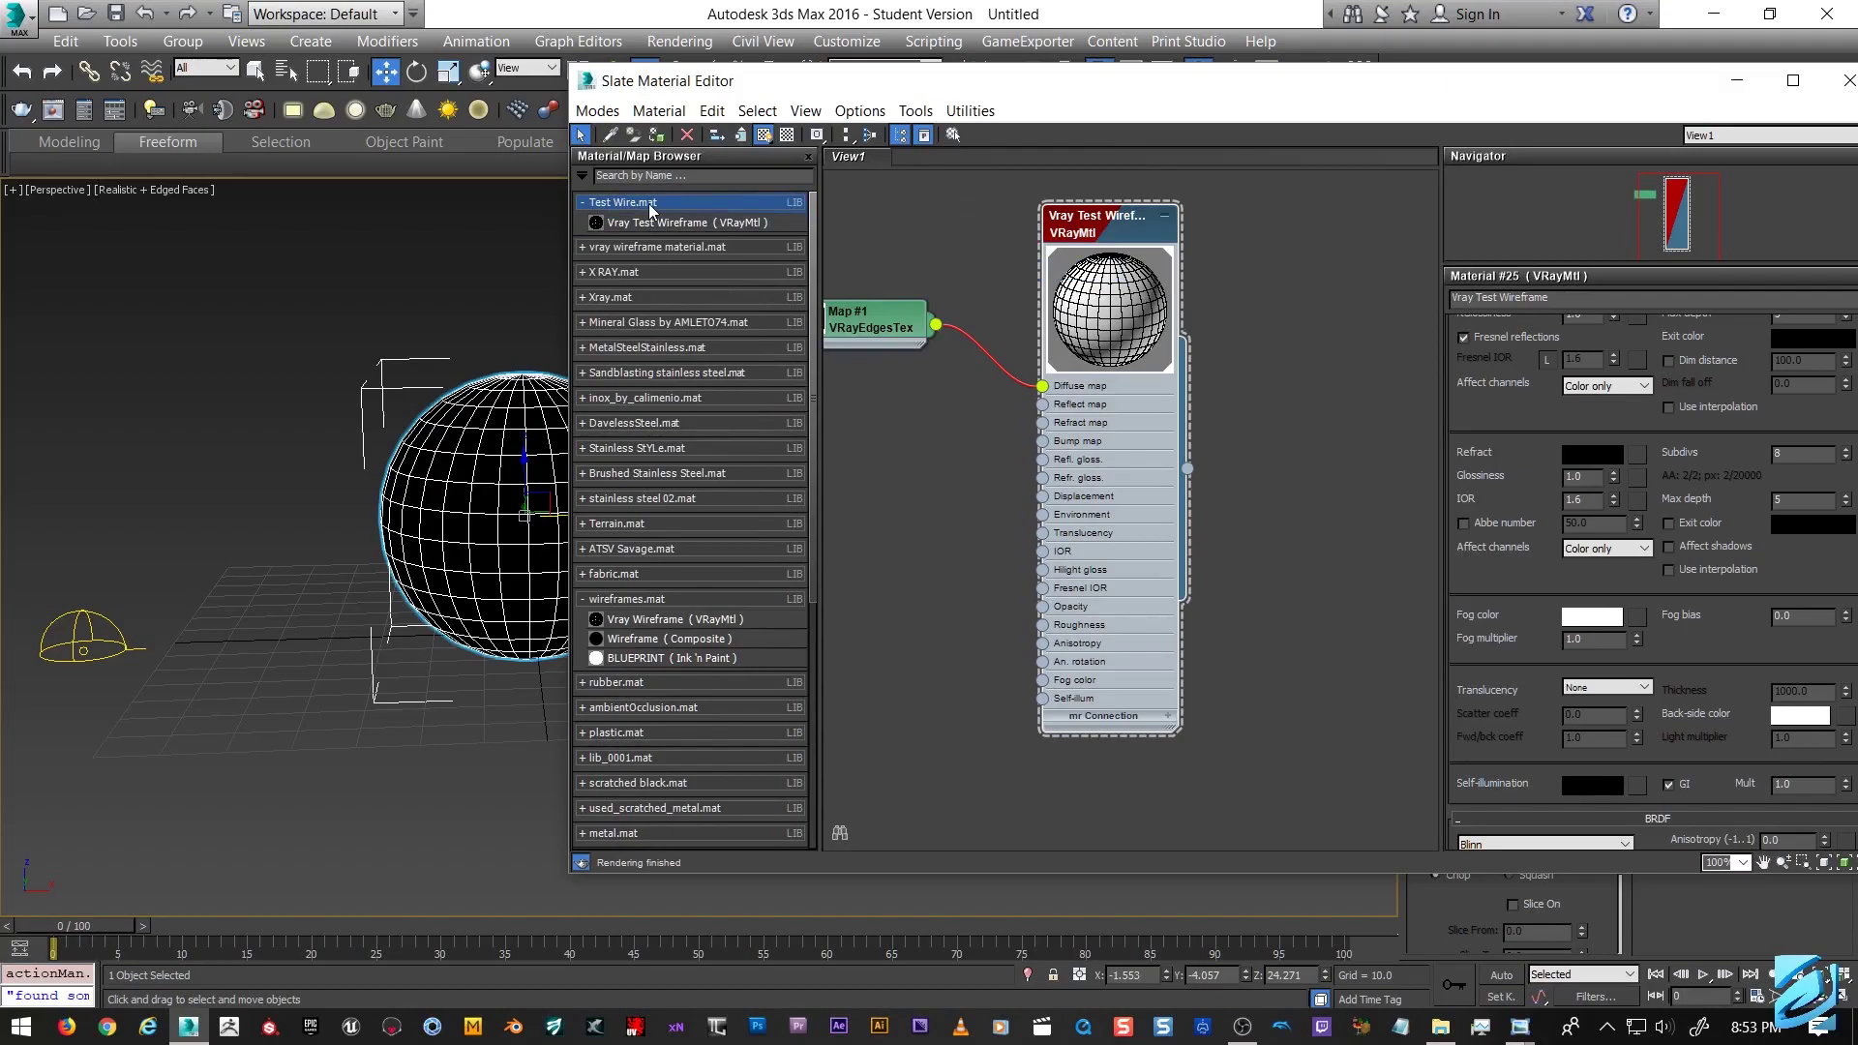
scroll(728, 236, down, 1)
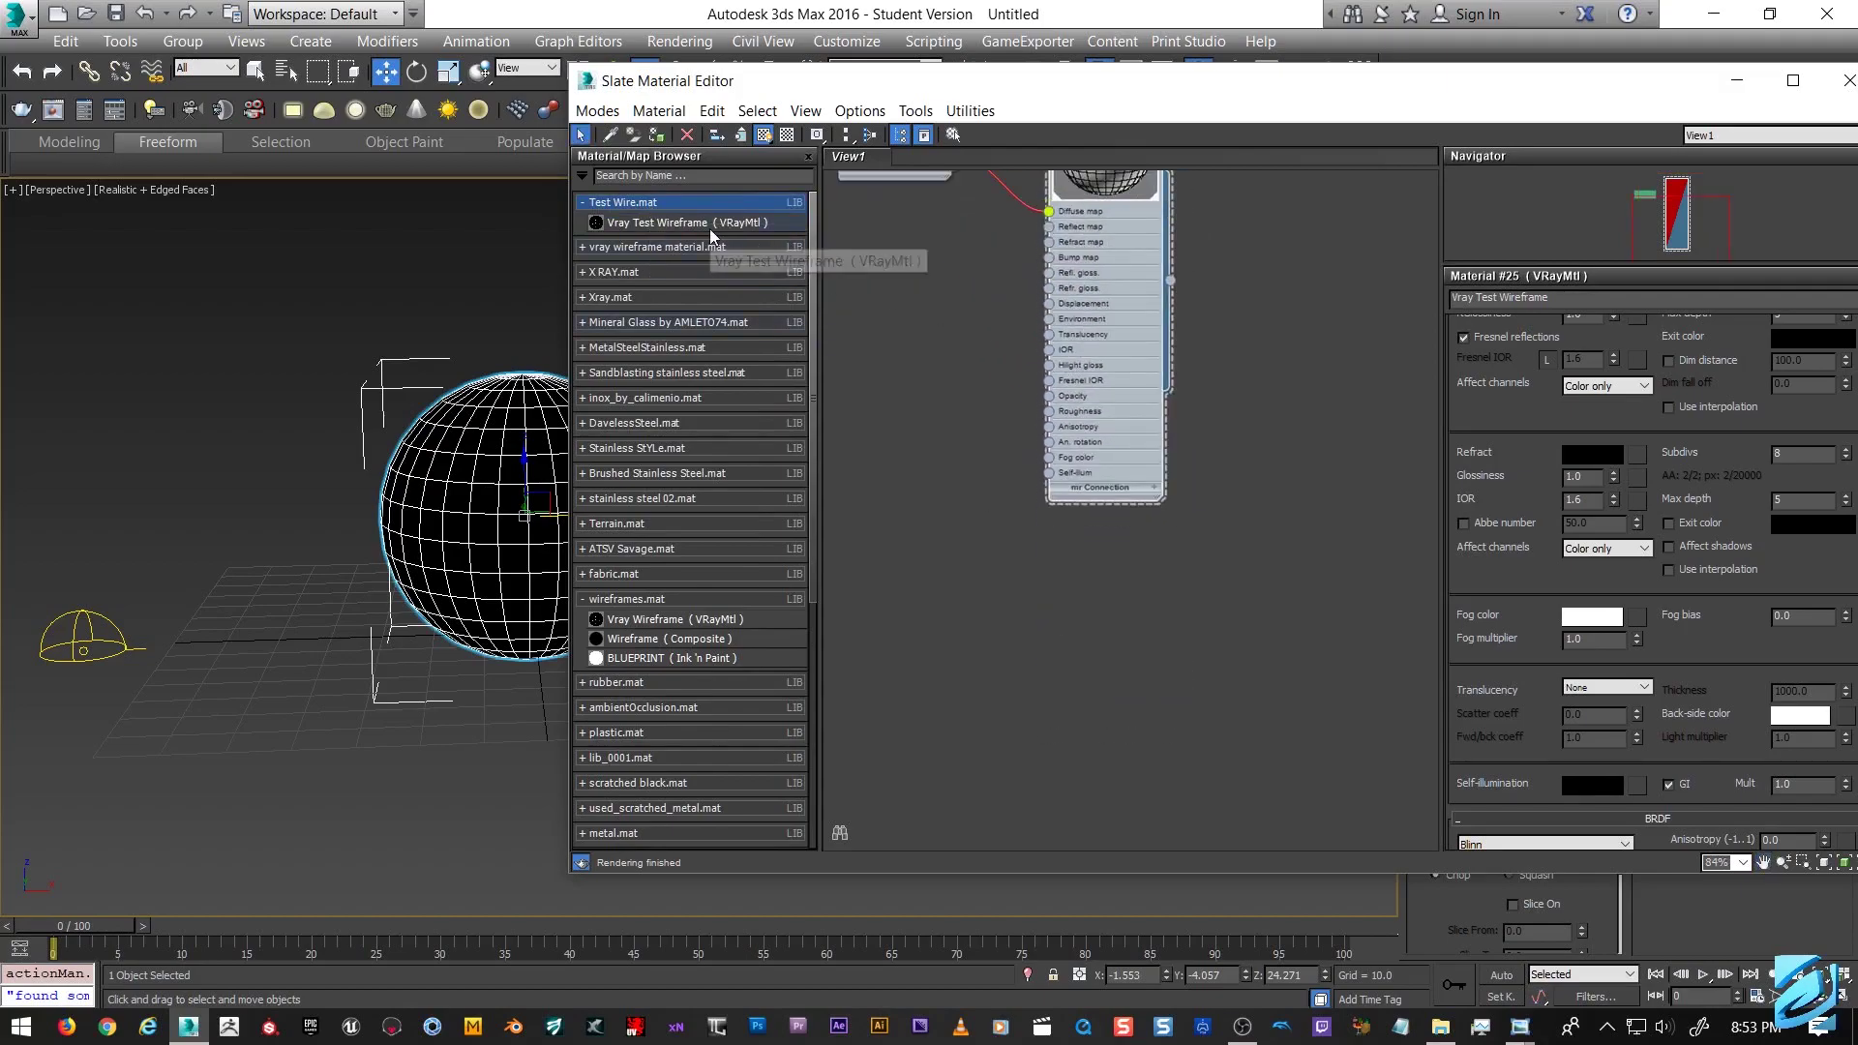
drag(710, 229, 1141, 633)
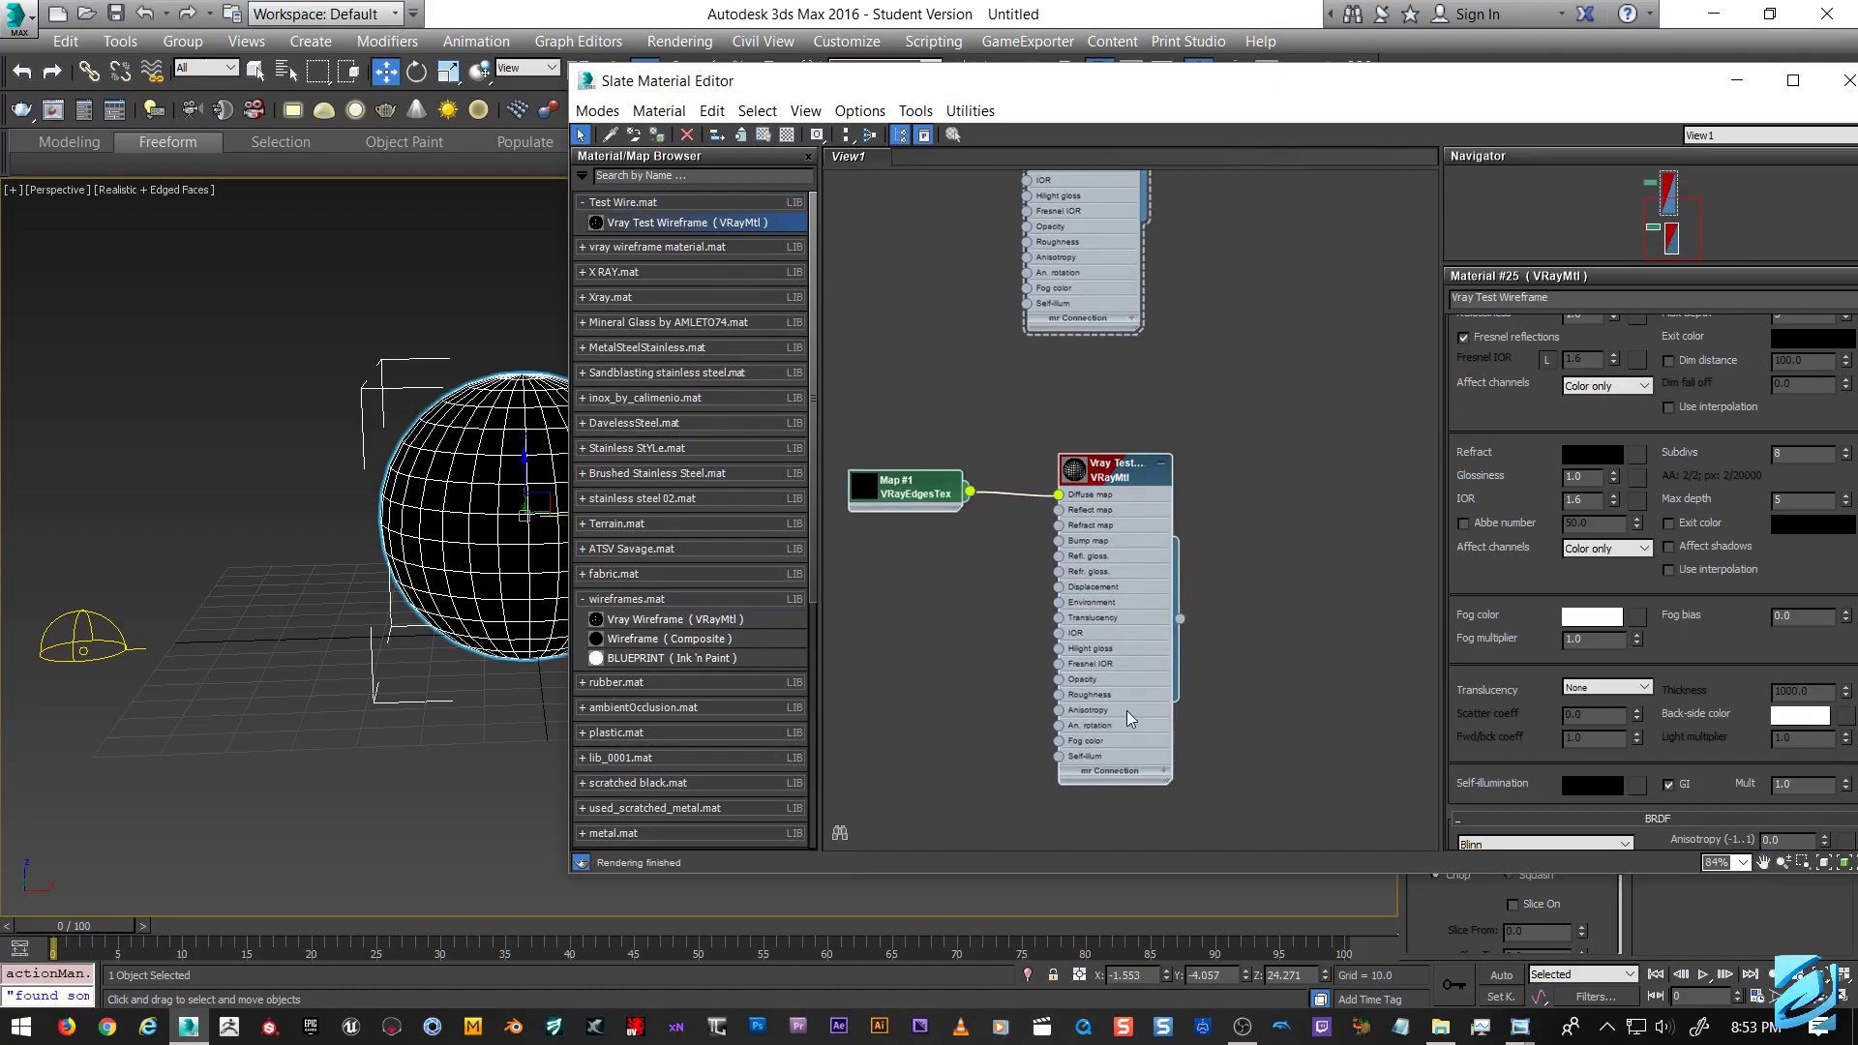
key(Delete)
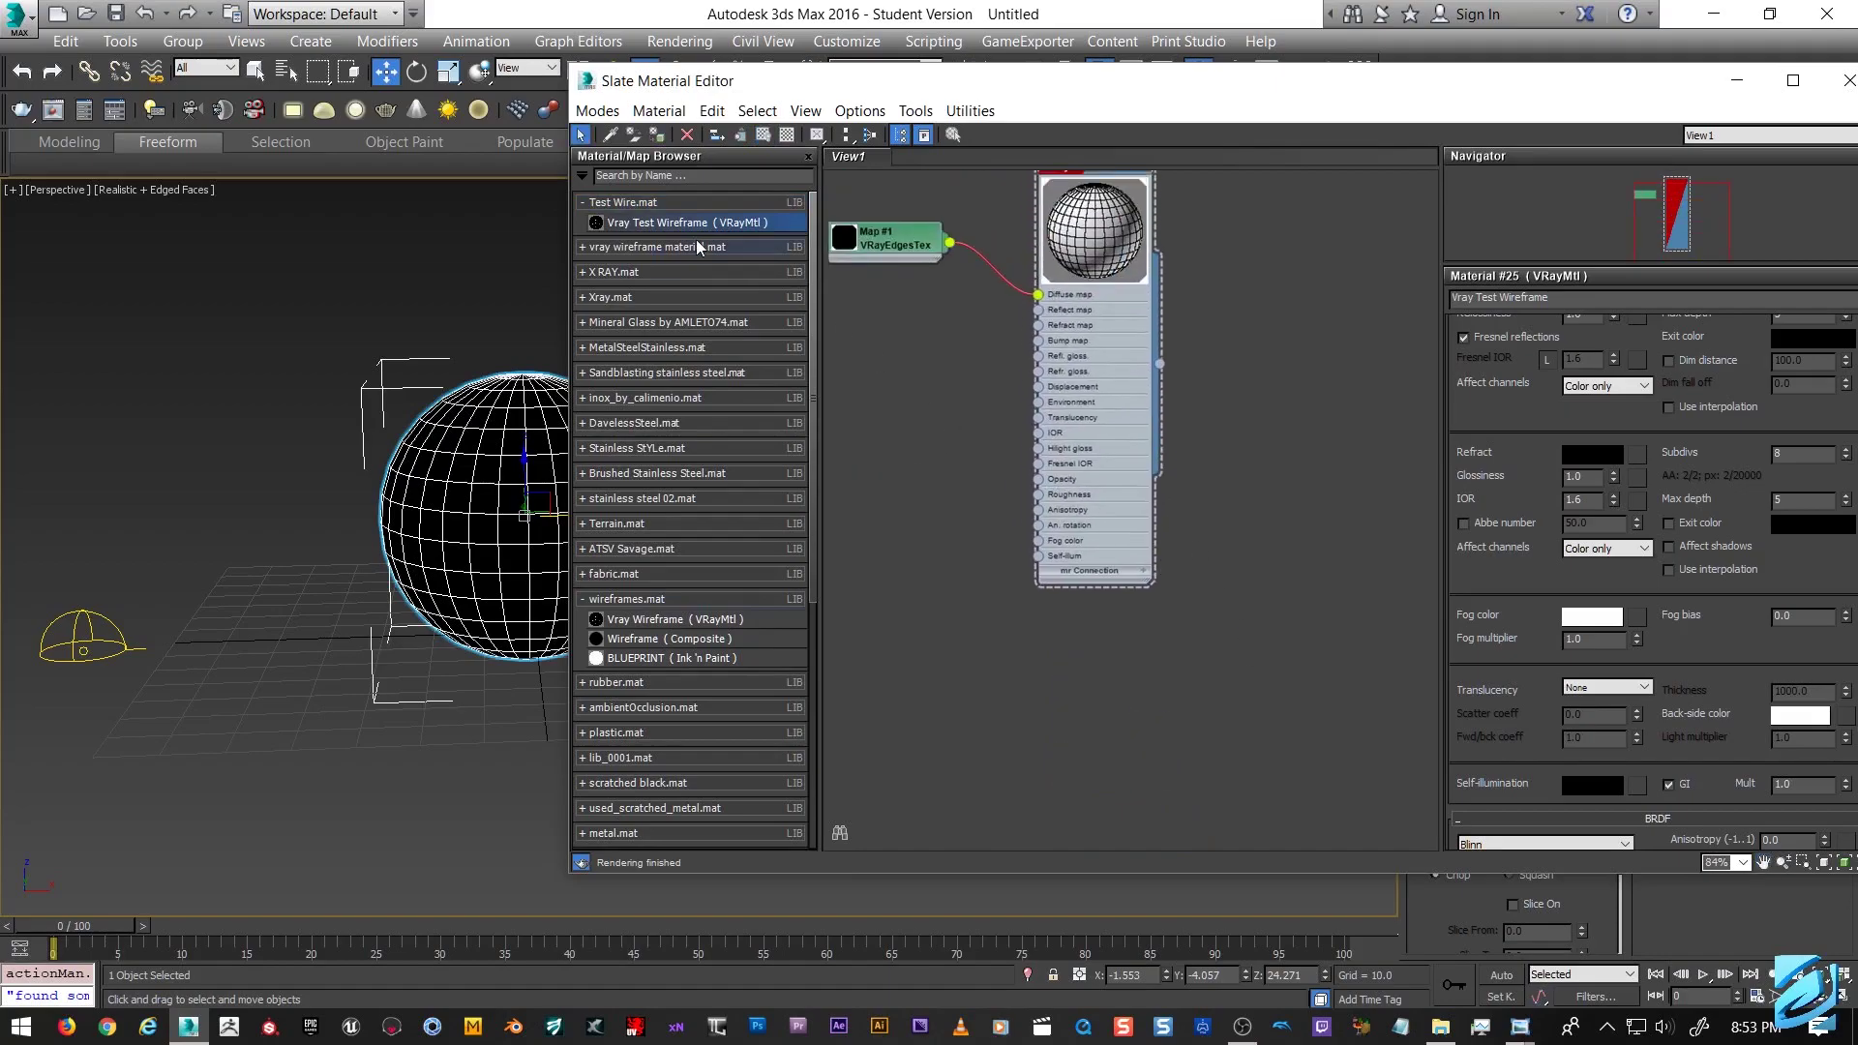
right_click(703, 201)
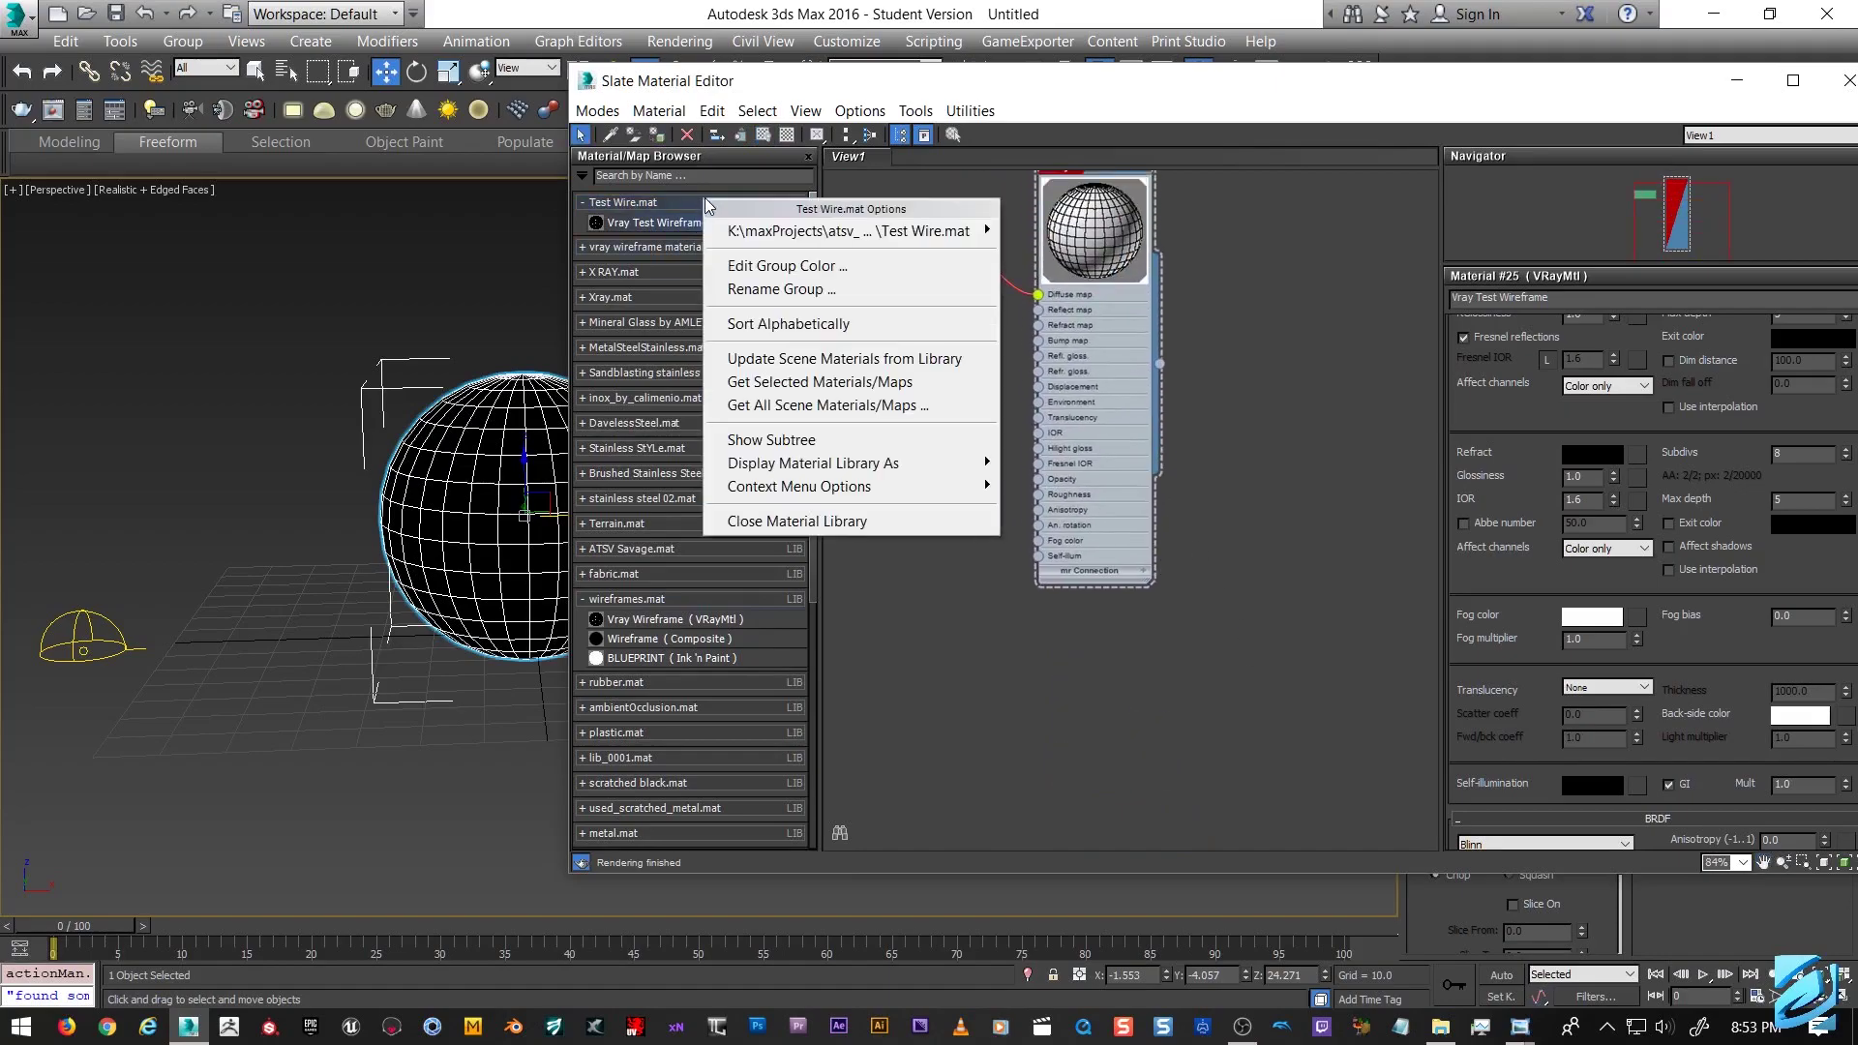
click(819, 520)
key(m)
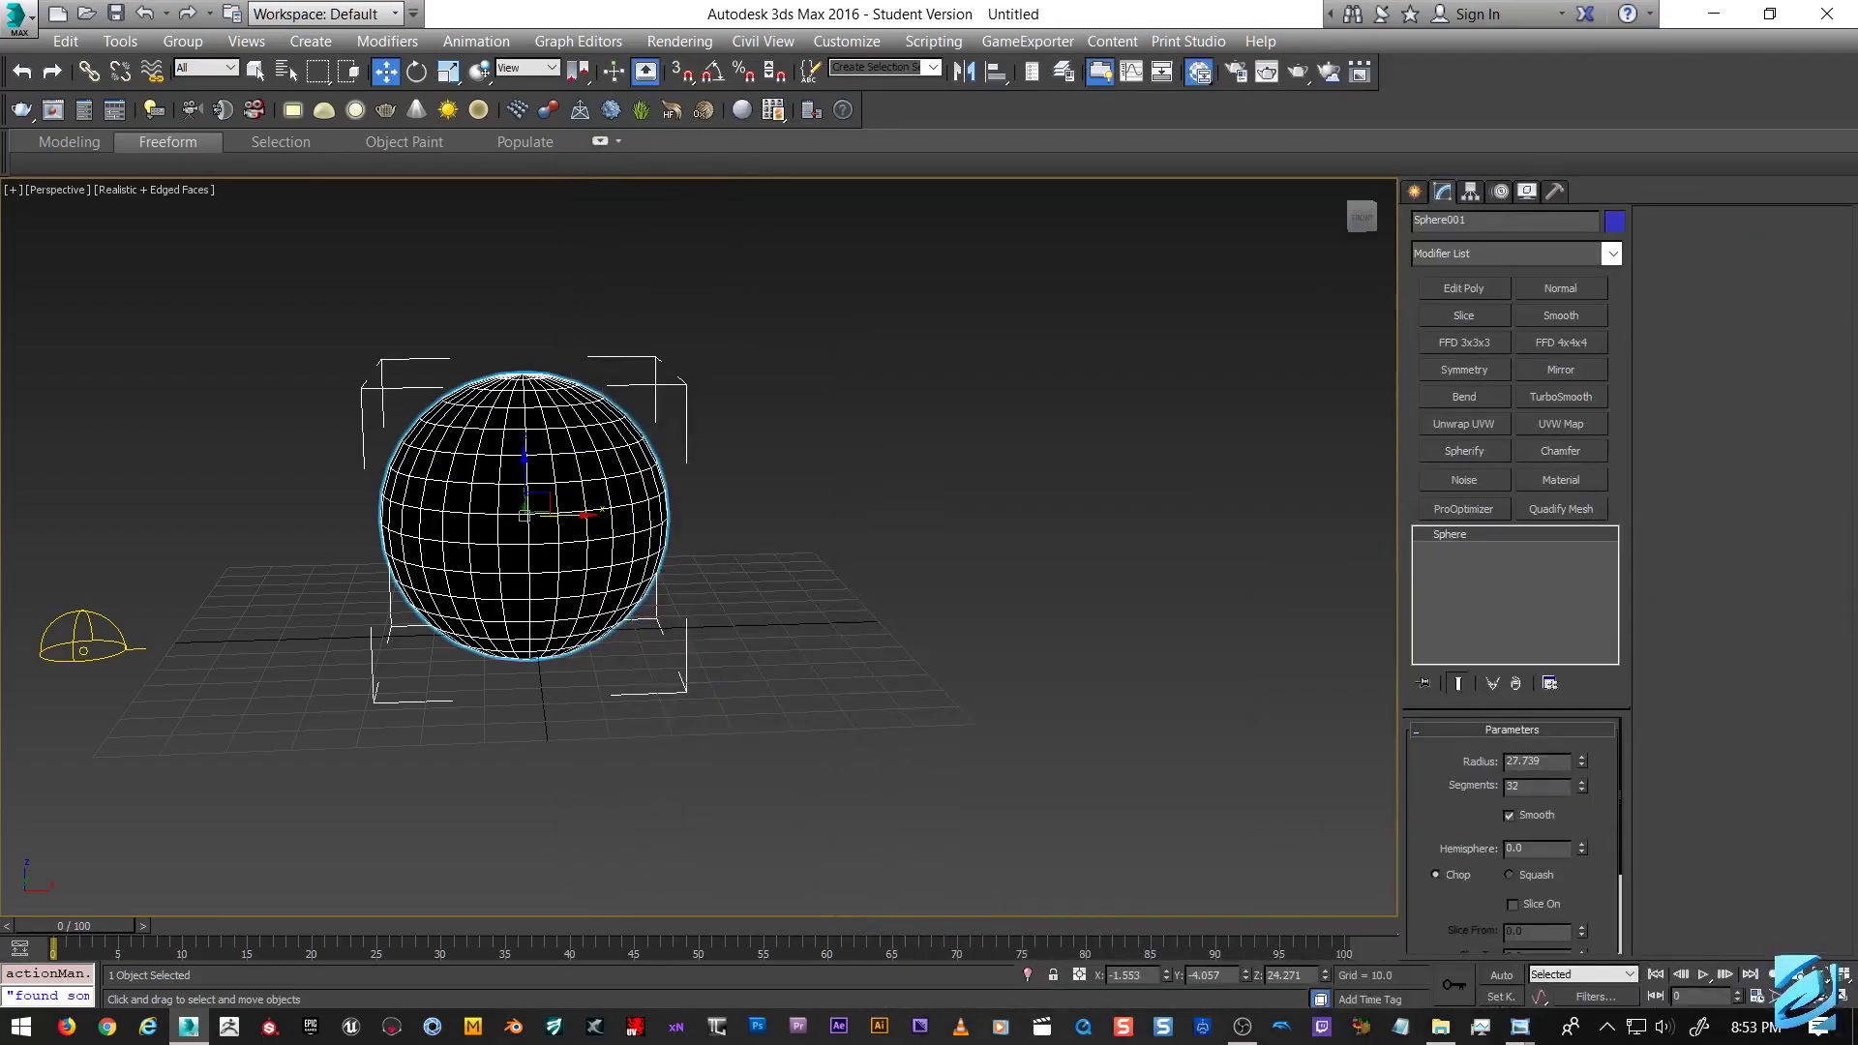
scroll(505, 793, up, 2)
scroll(892, 601, down, 3)
key(z)
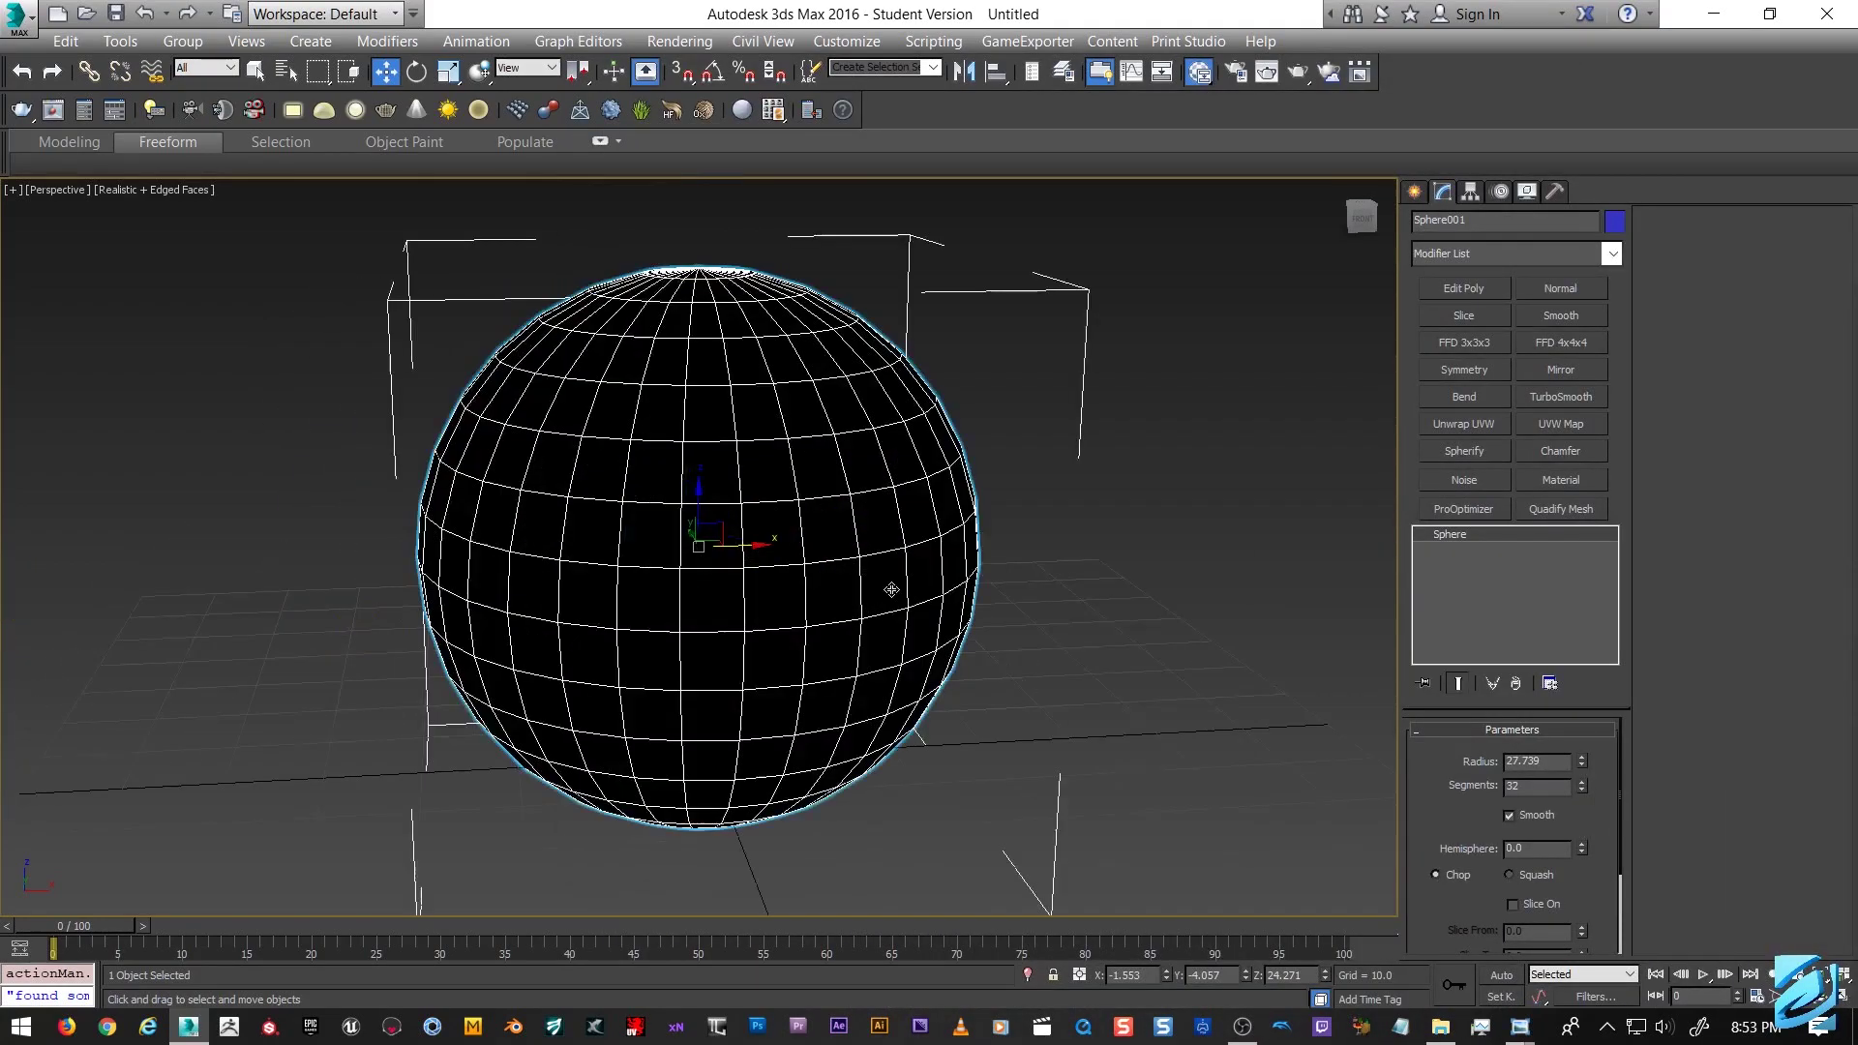
scroll(839, 548, down, 1)
scroll(1000, 538, down, 3)
click(1002, 536)
scroll(1001, 536, up, 3)
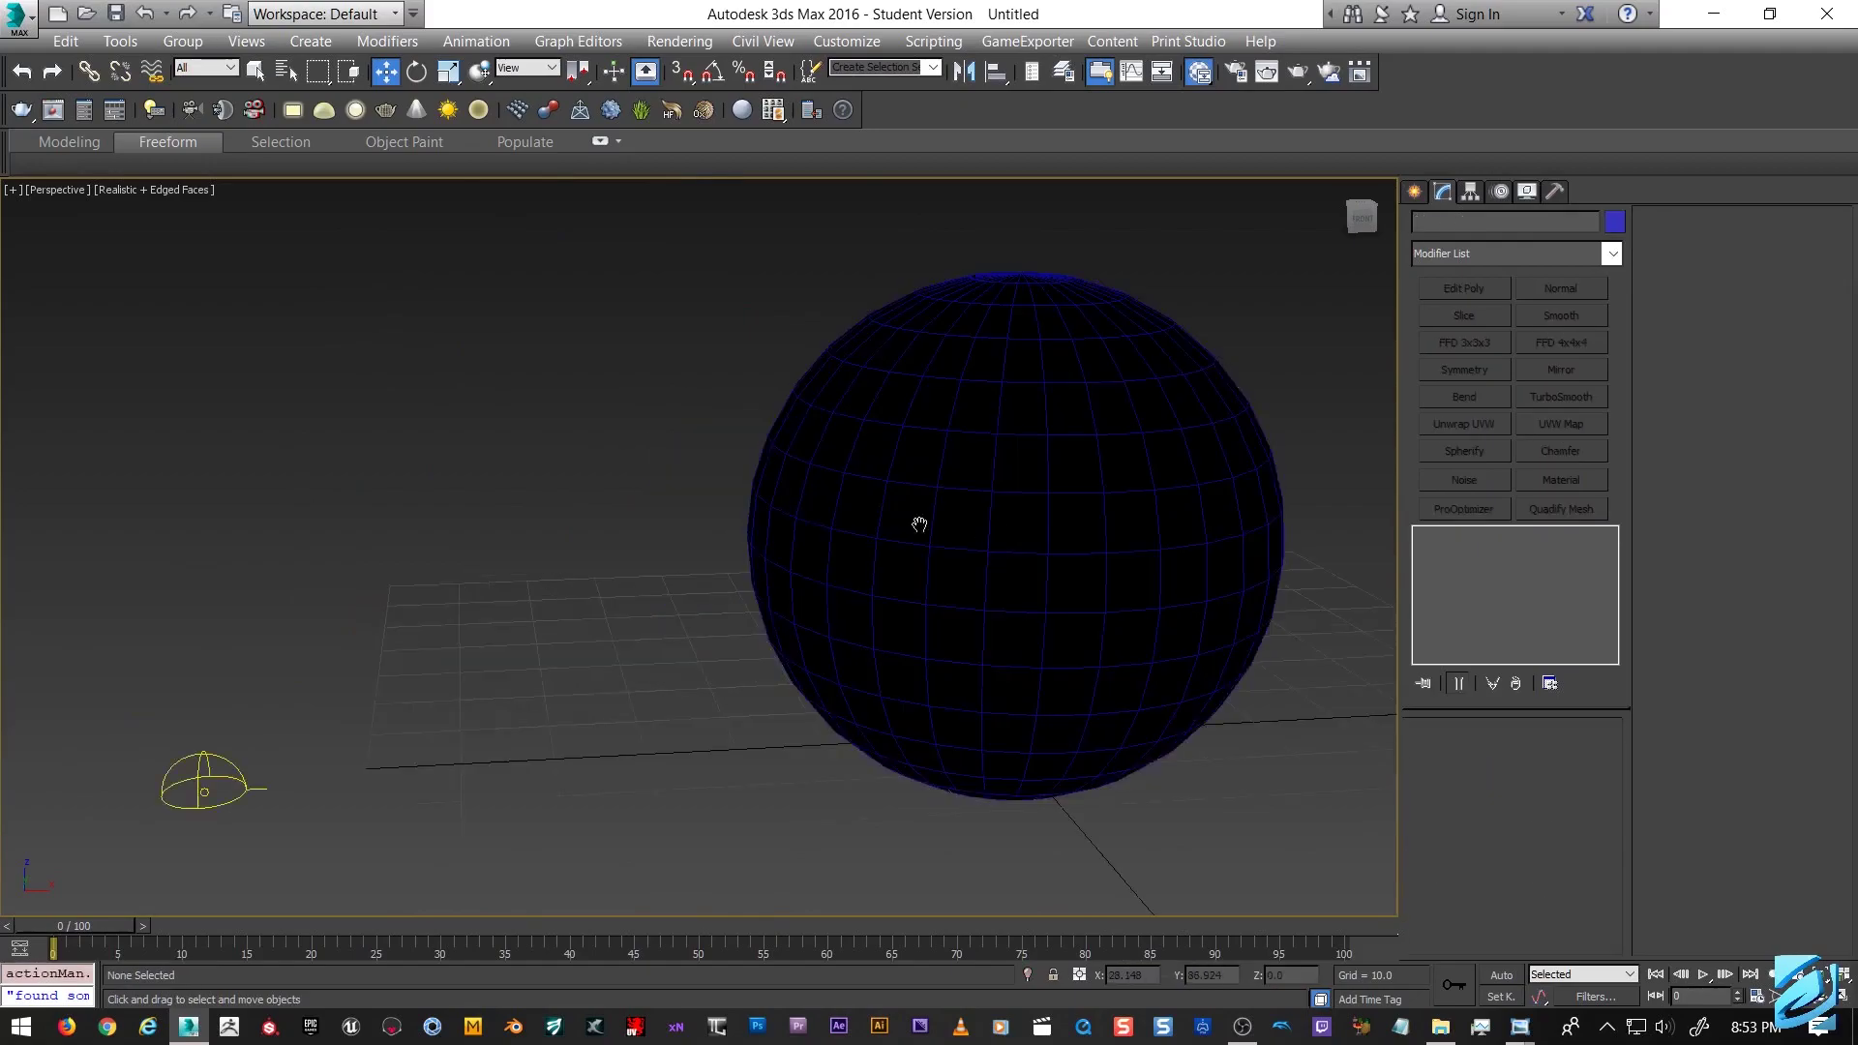
scroll(927, 342, down, 3)
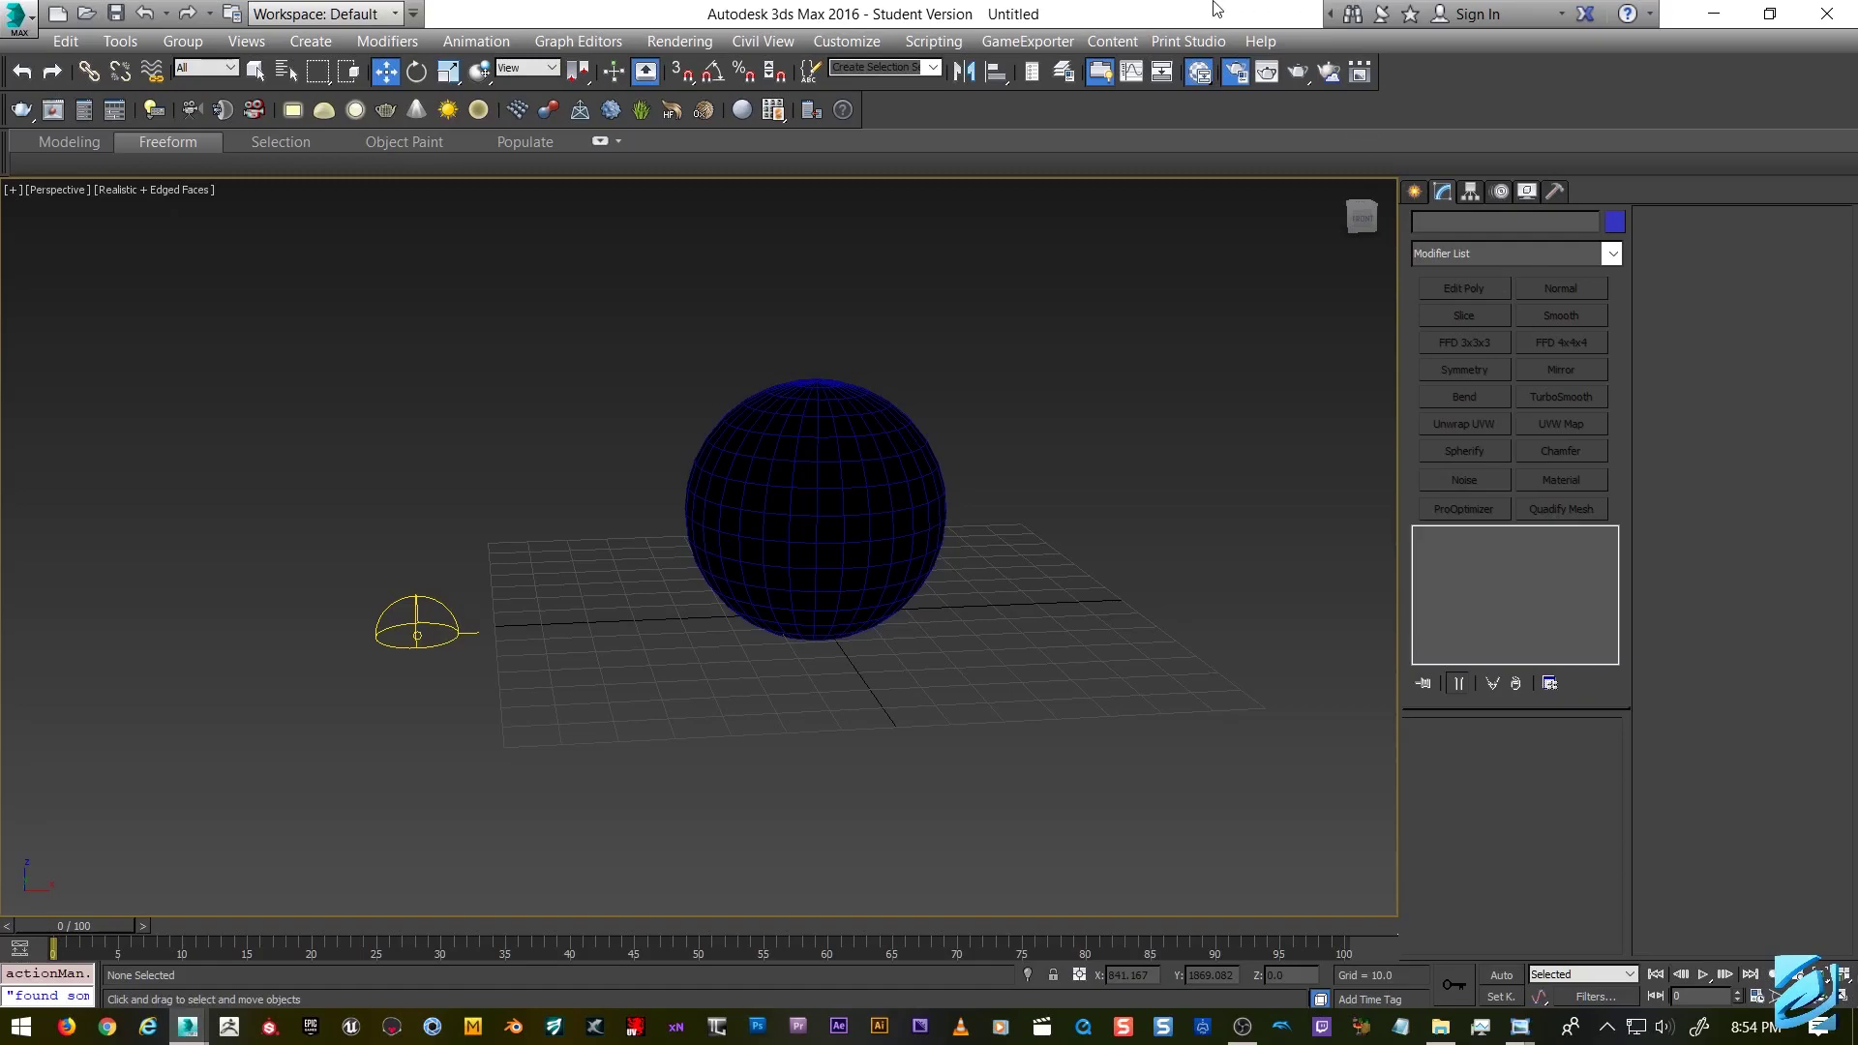
Open Render Setup and load all categories of the vray_2014_test render preset.
key(F10)
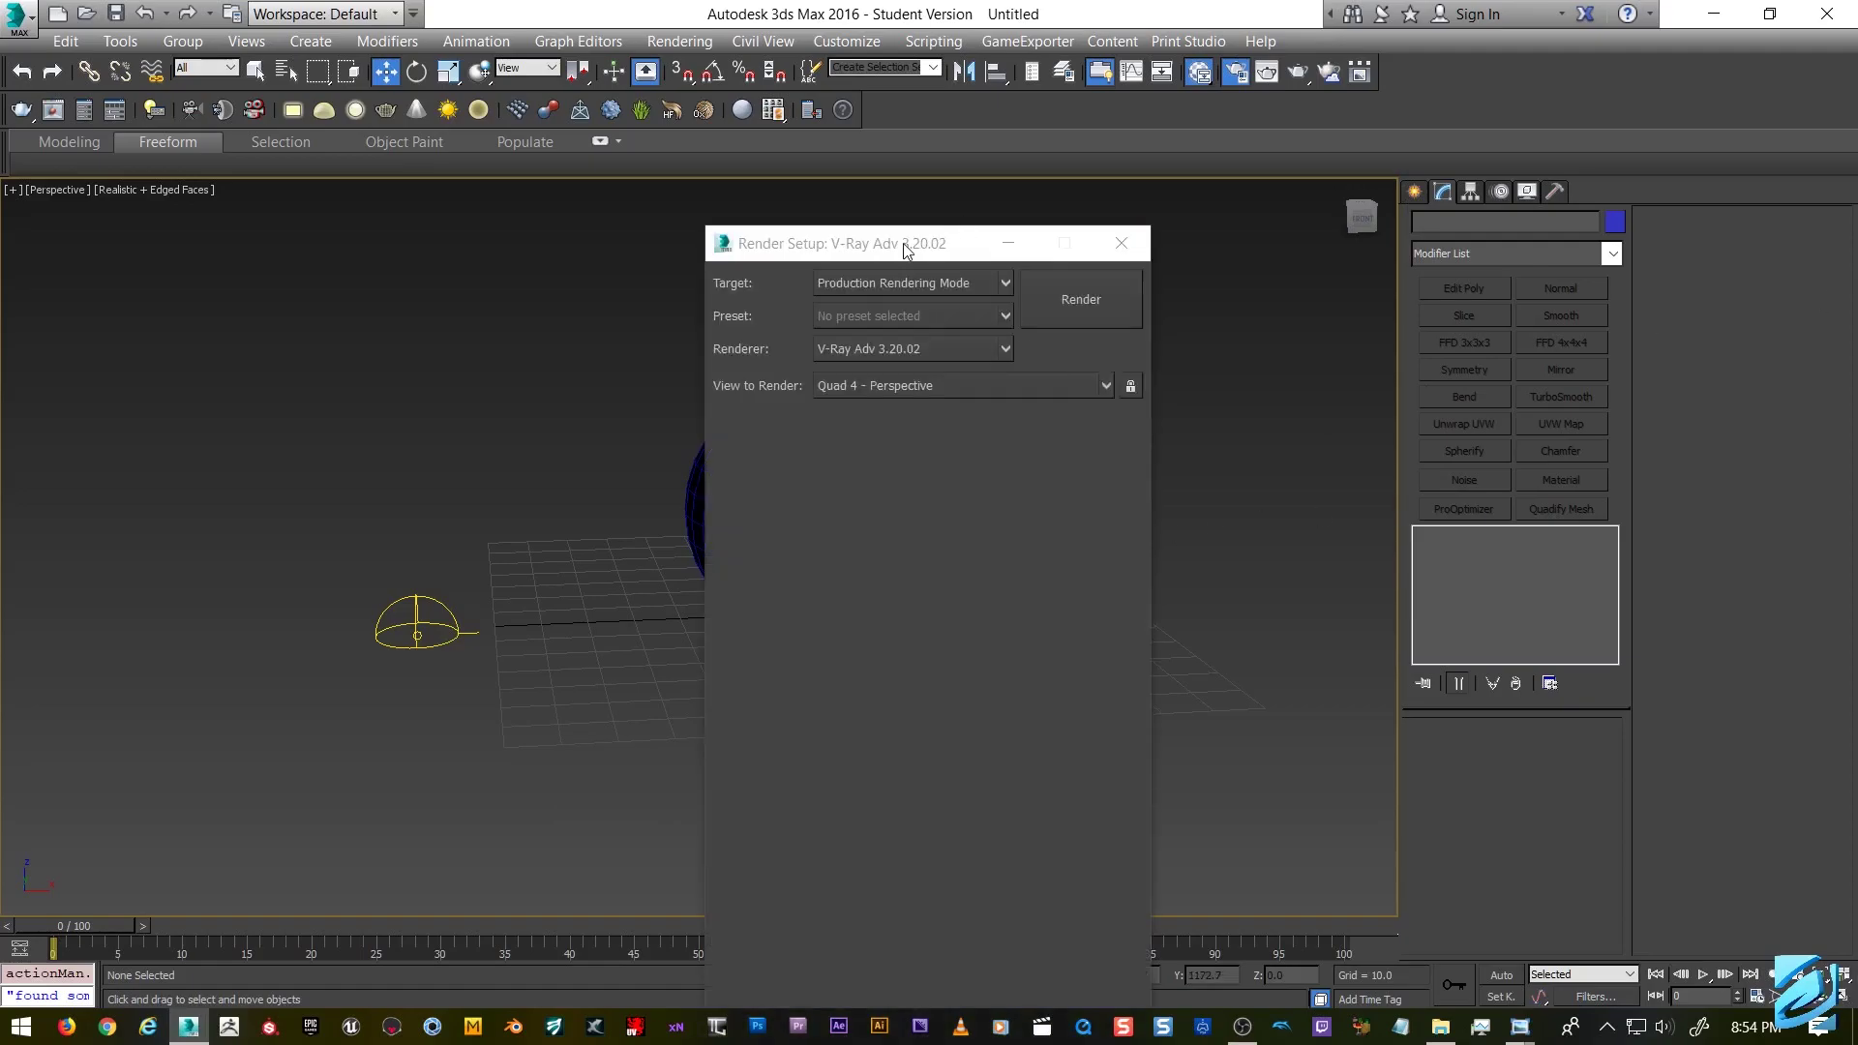
mouse_move(904, 243)
mouse_down()
mouse_move(936, 191)
mouse_move(1159, 121)
mouse_up()
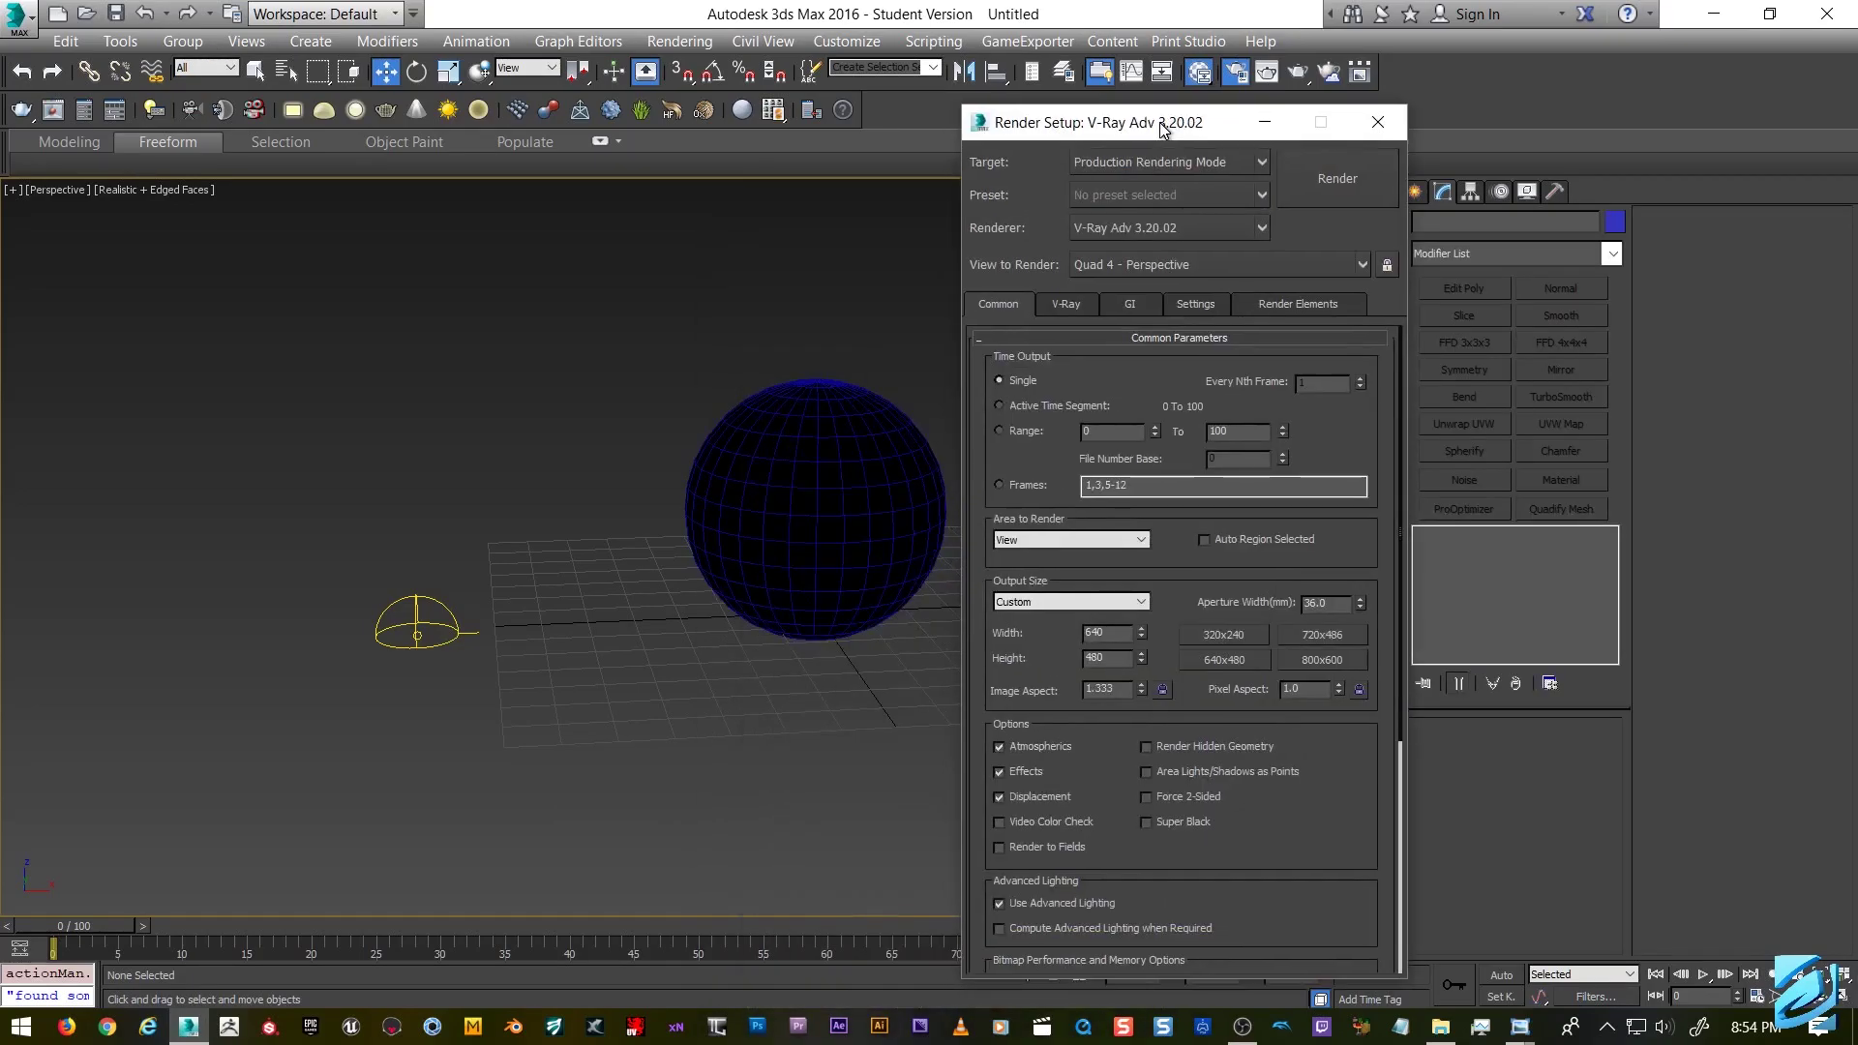
click(1147, 200)
click(1151, 200)
click(1157, 195)
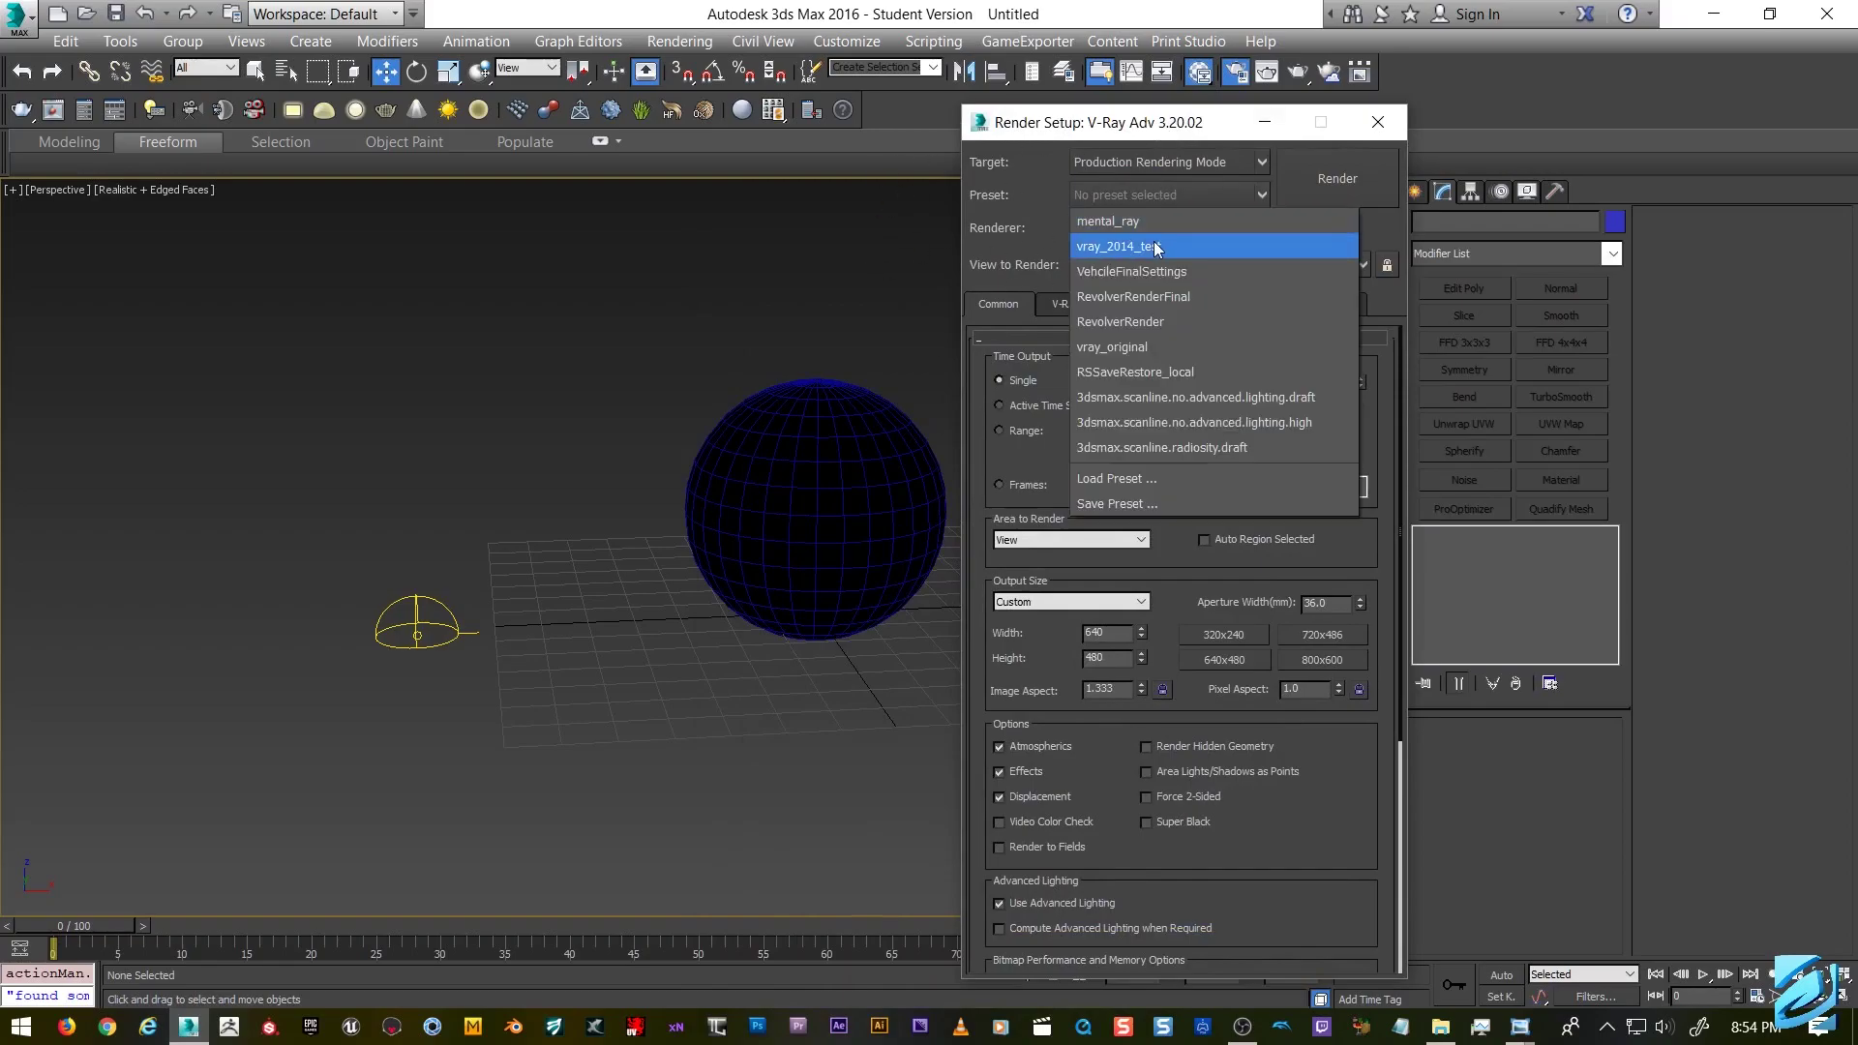
click(1111, 195)
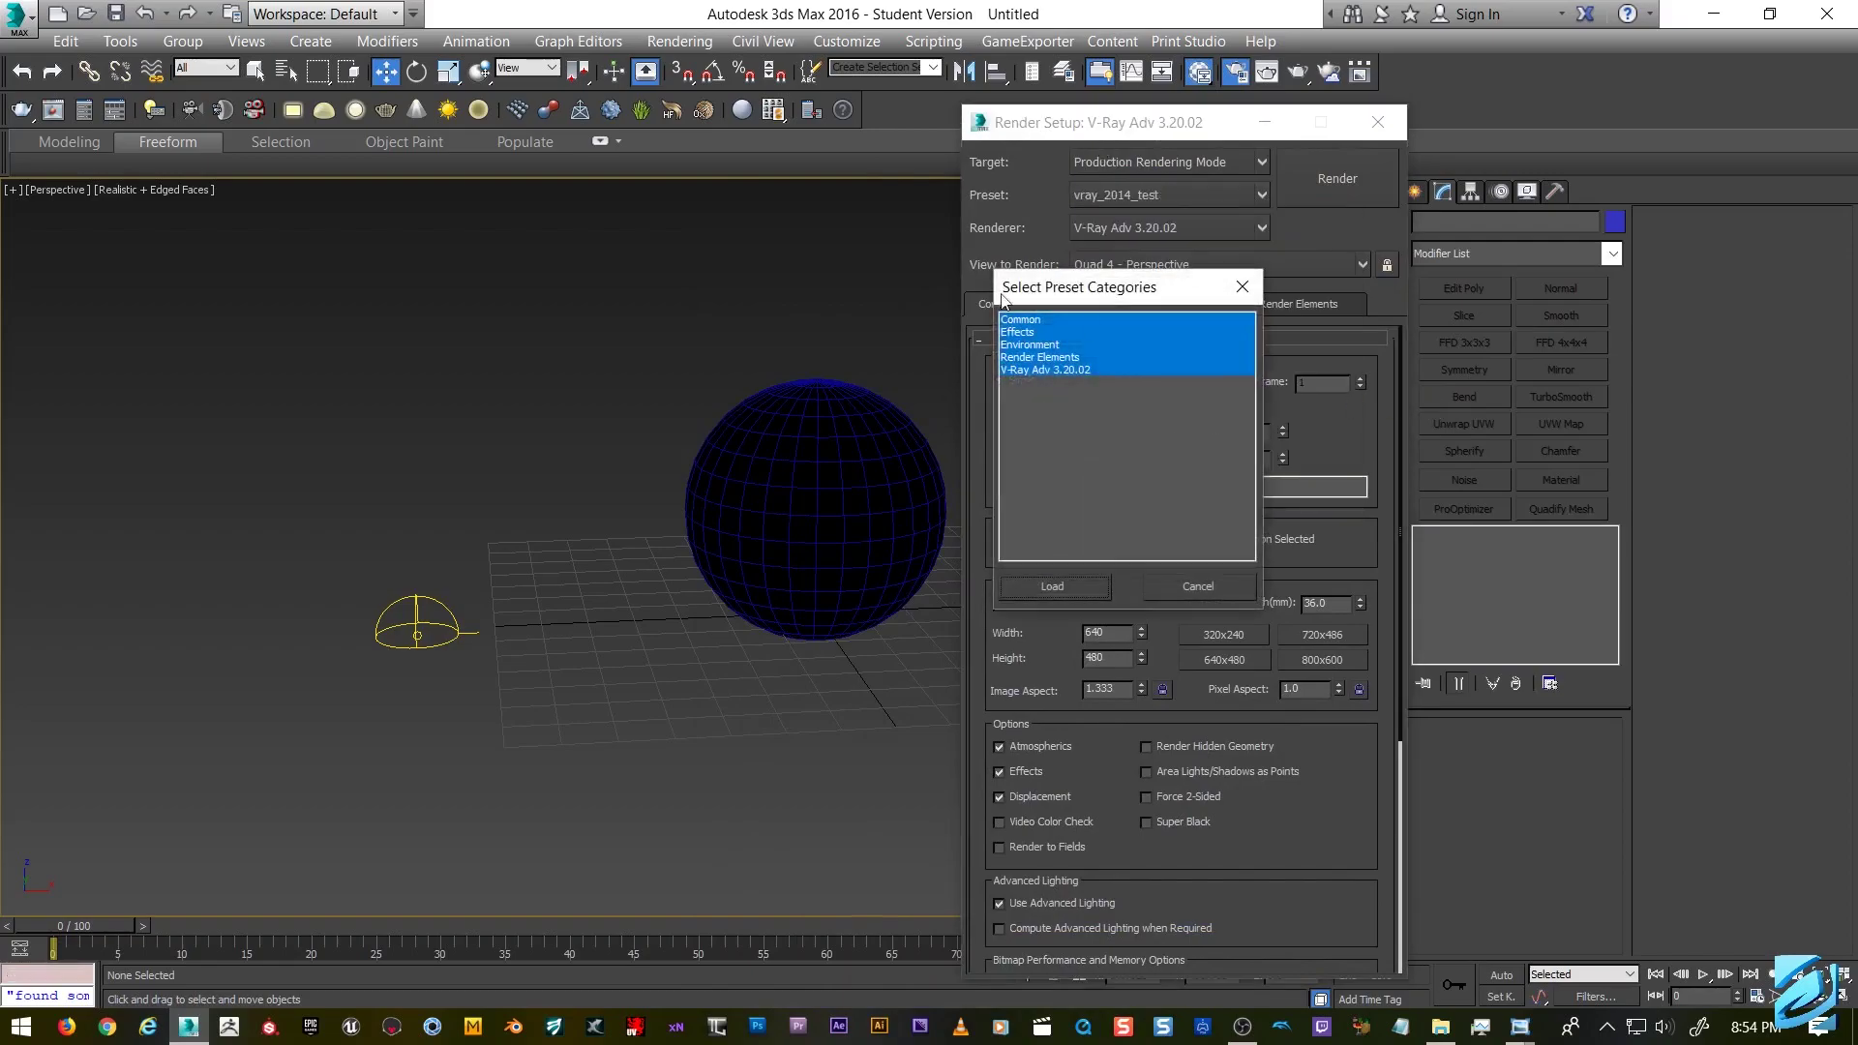
click(1056, 587)
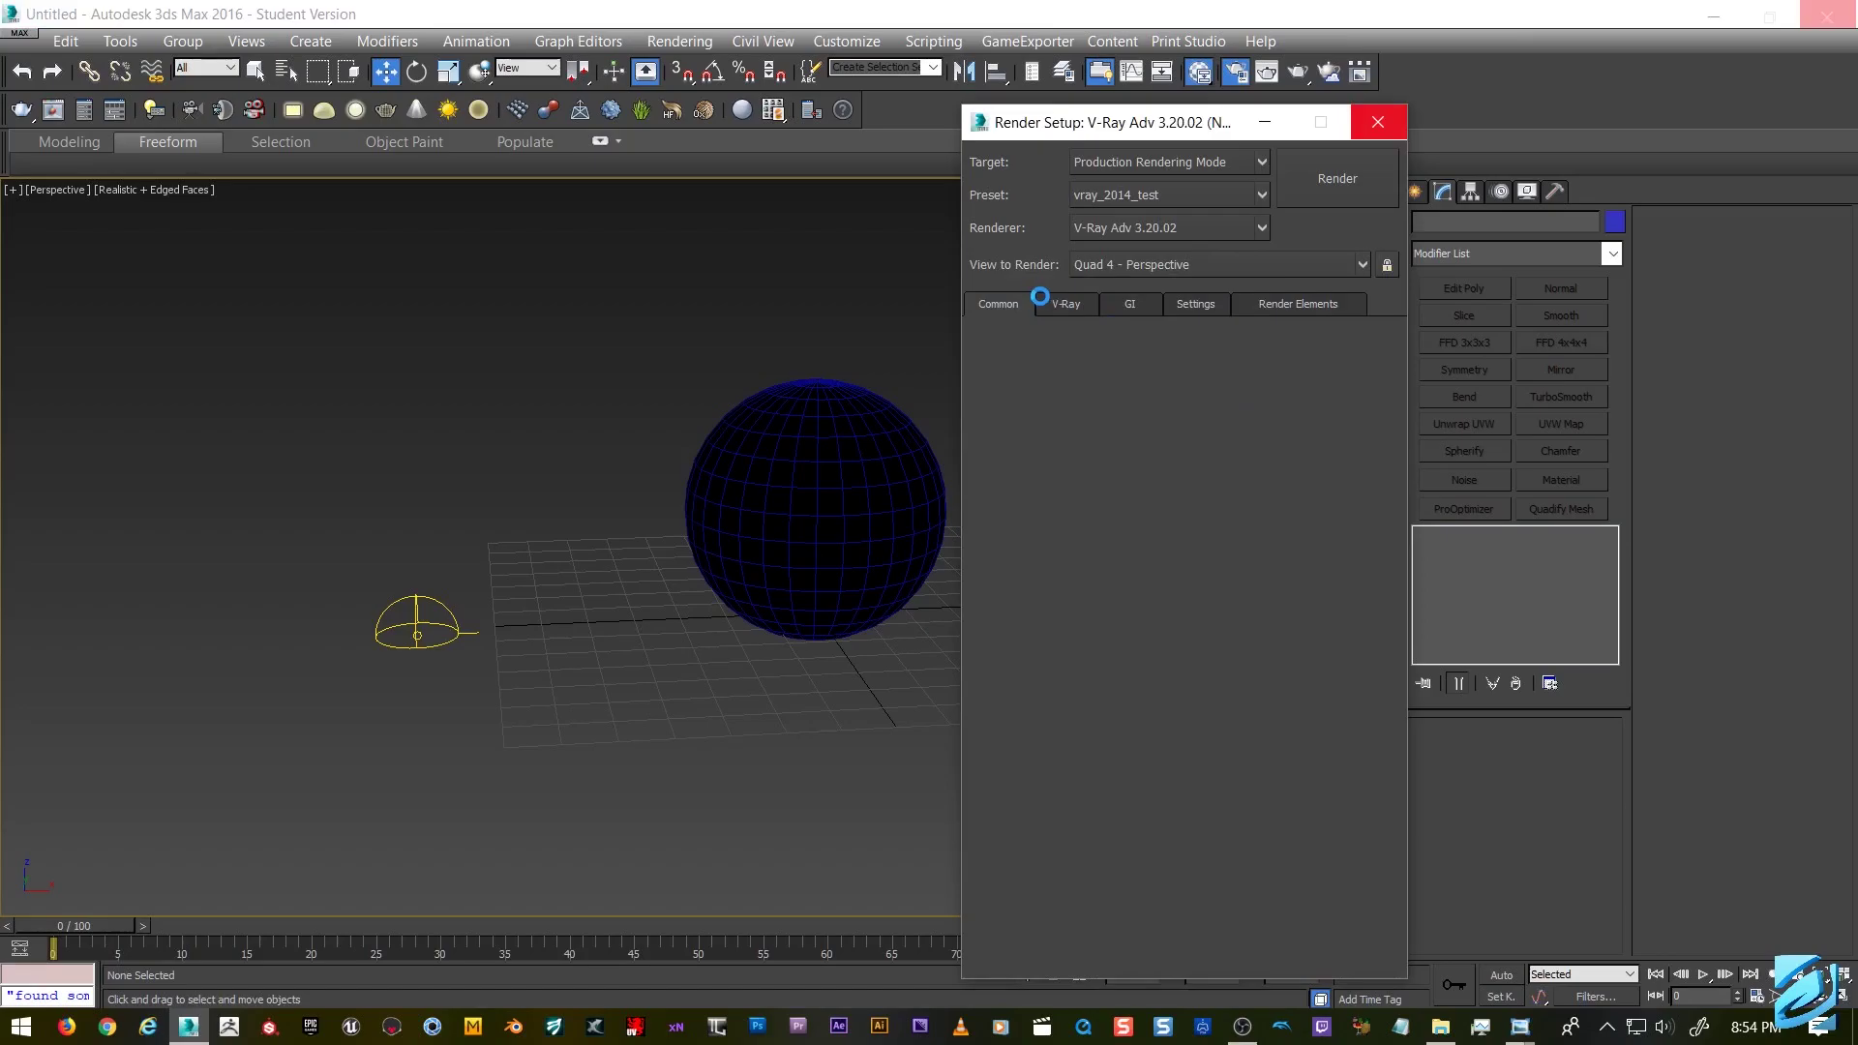
drag(1090, 120, 903, 67)
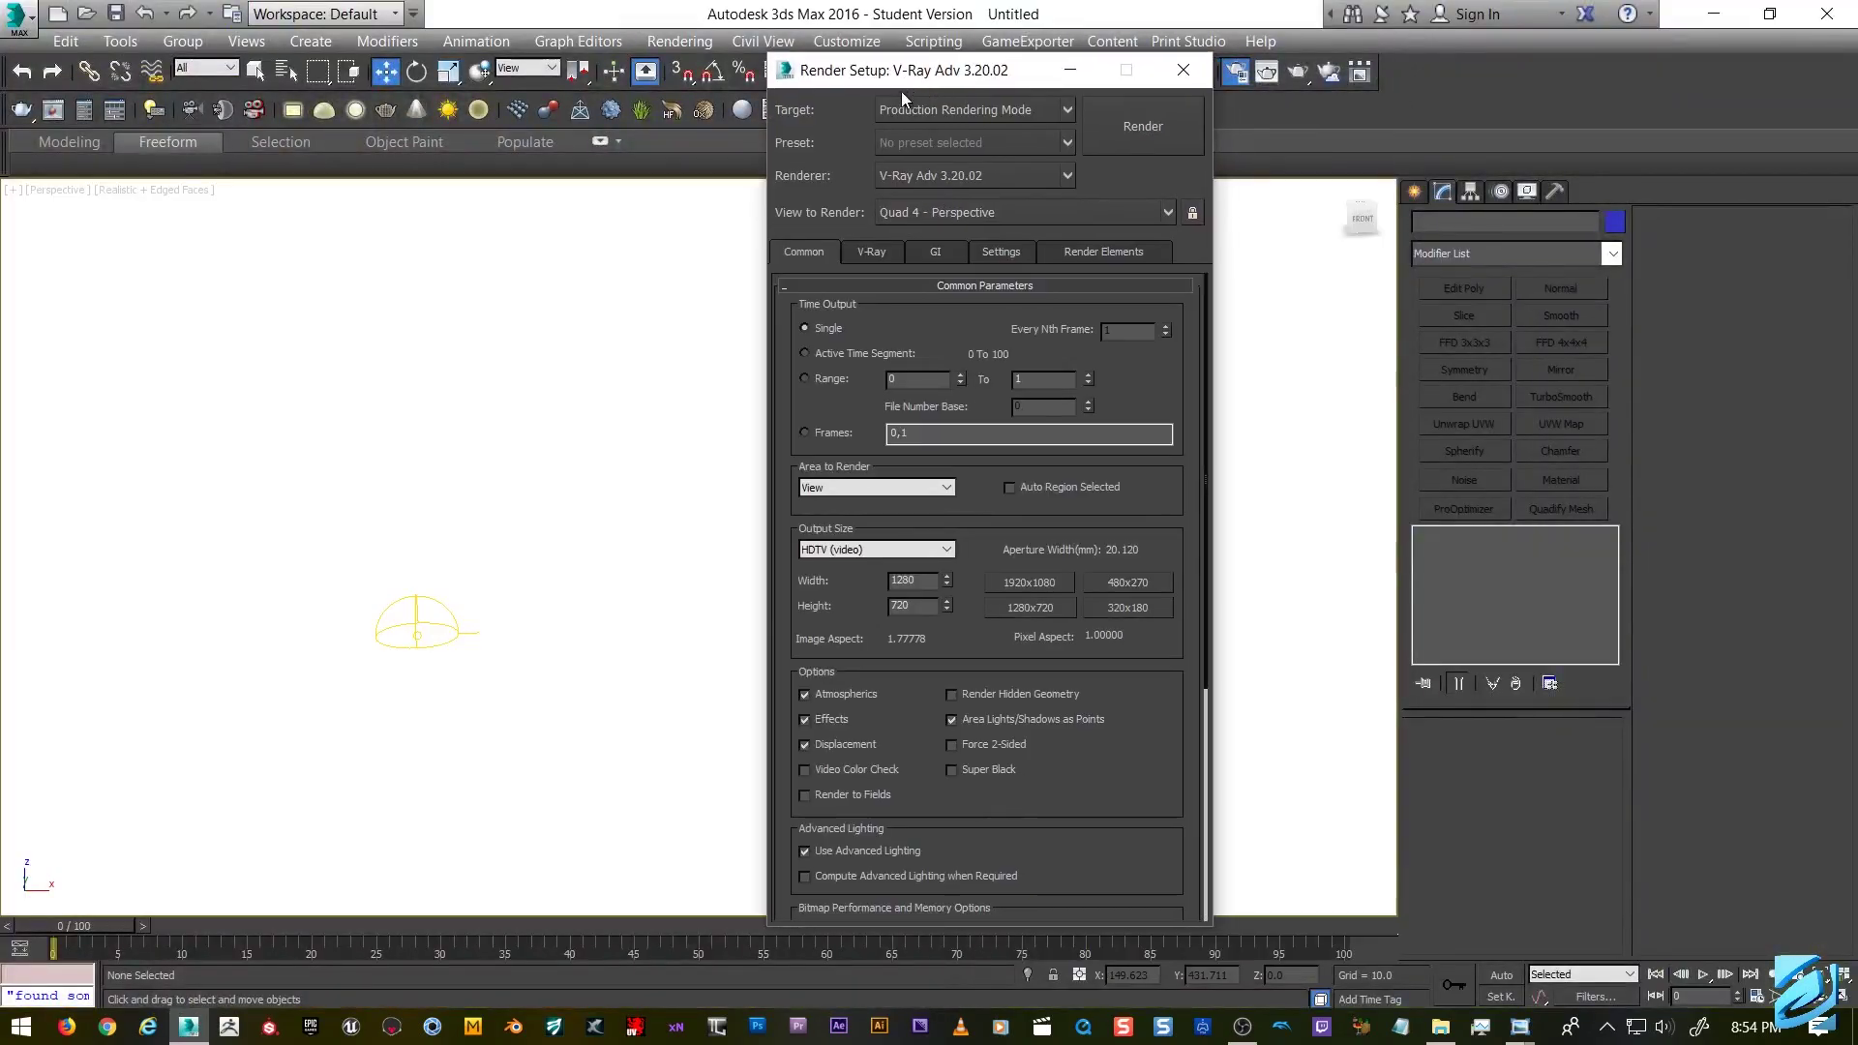
On the V-Ray tab set the adaptive sampler Min. rate to 4 and the Global DMC noise threshold to 0.001.
click(851, 250)
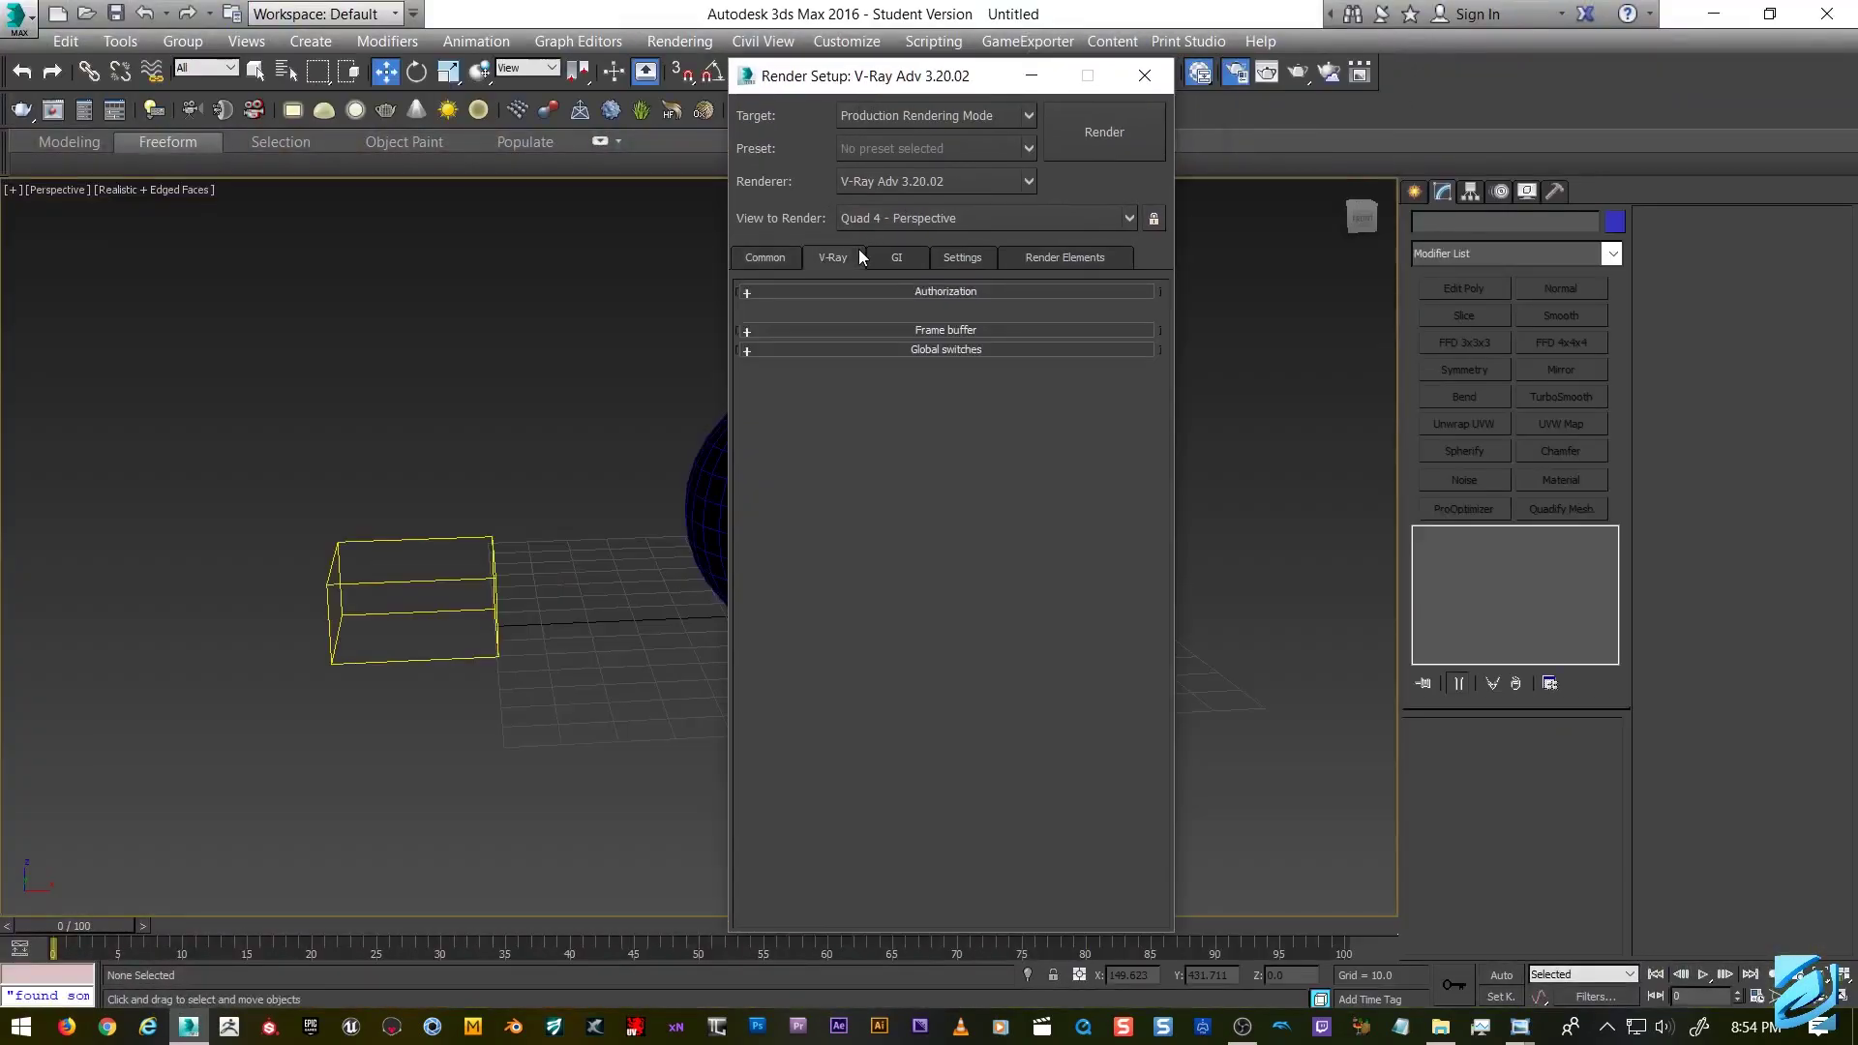
click(780, 251)
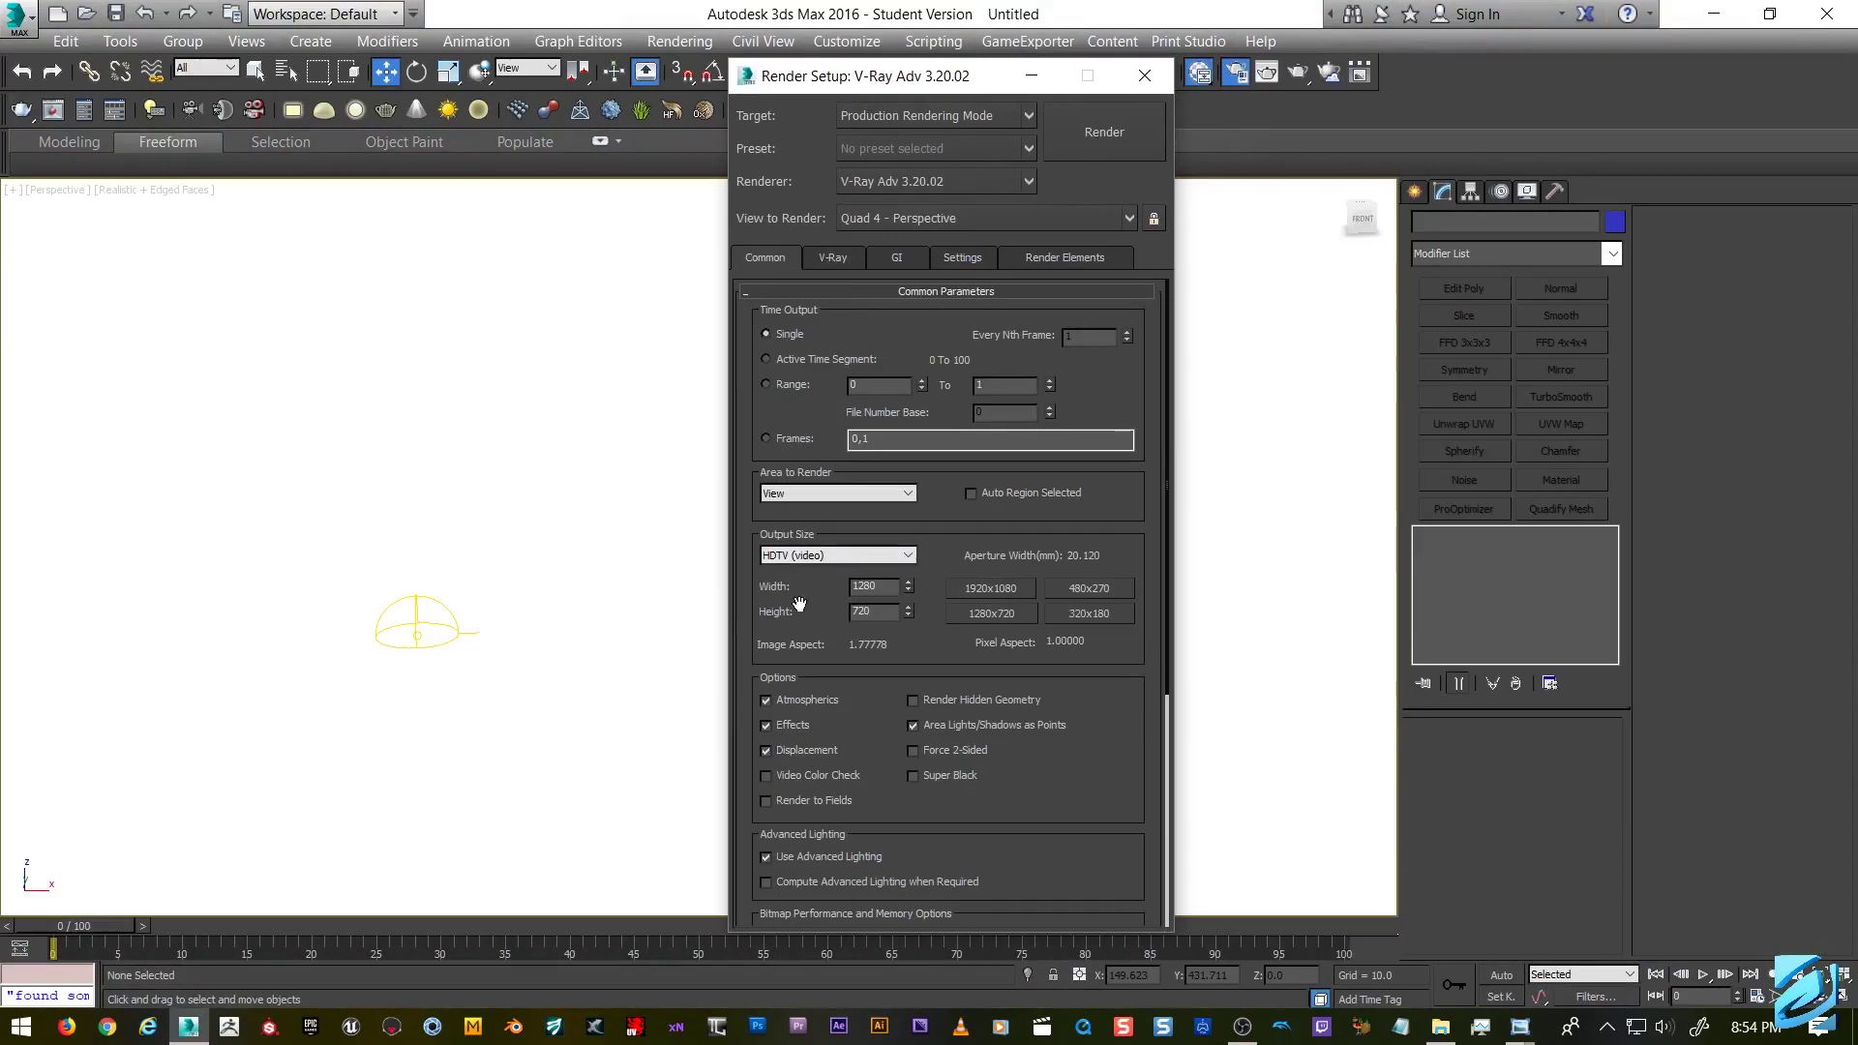
click(840, 255)
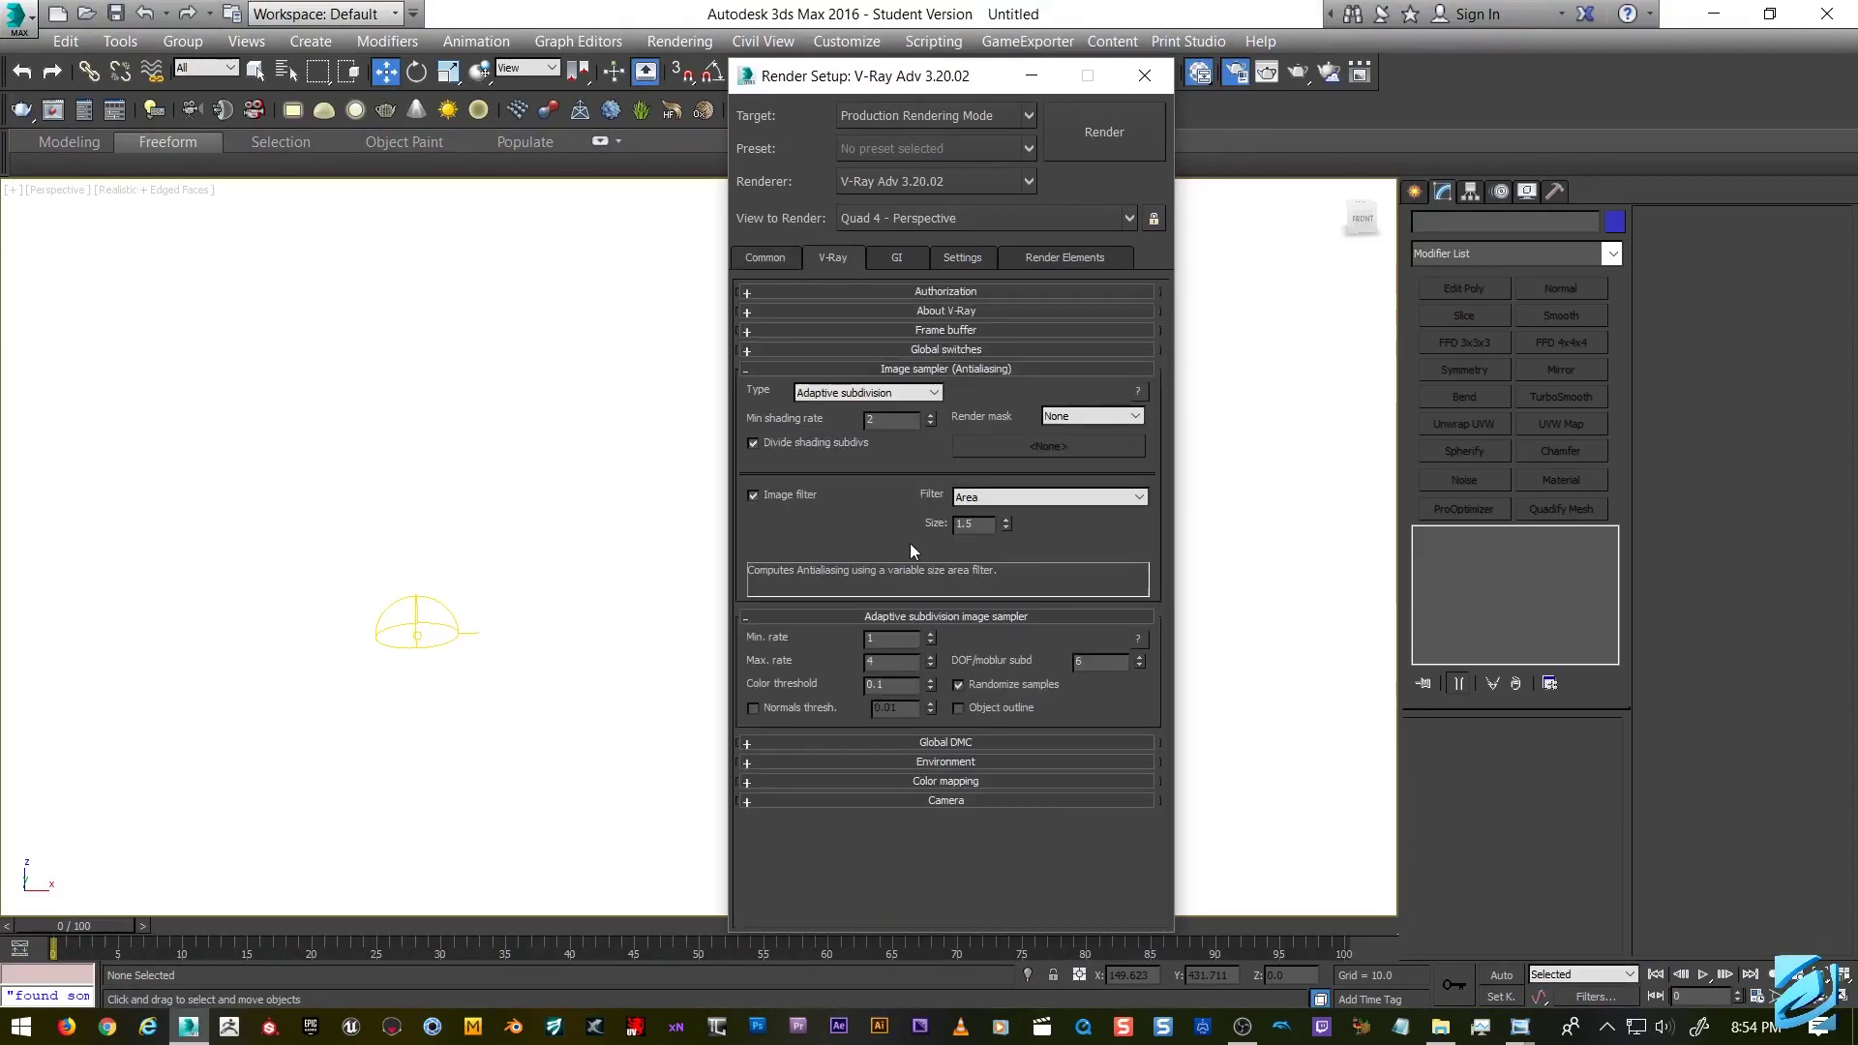
click(960, 743)
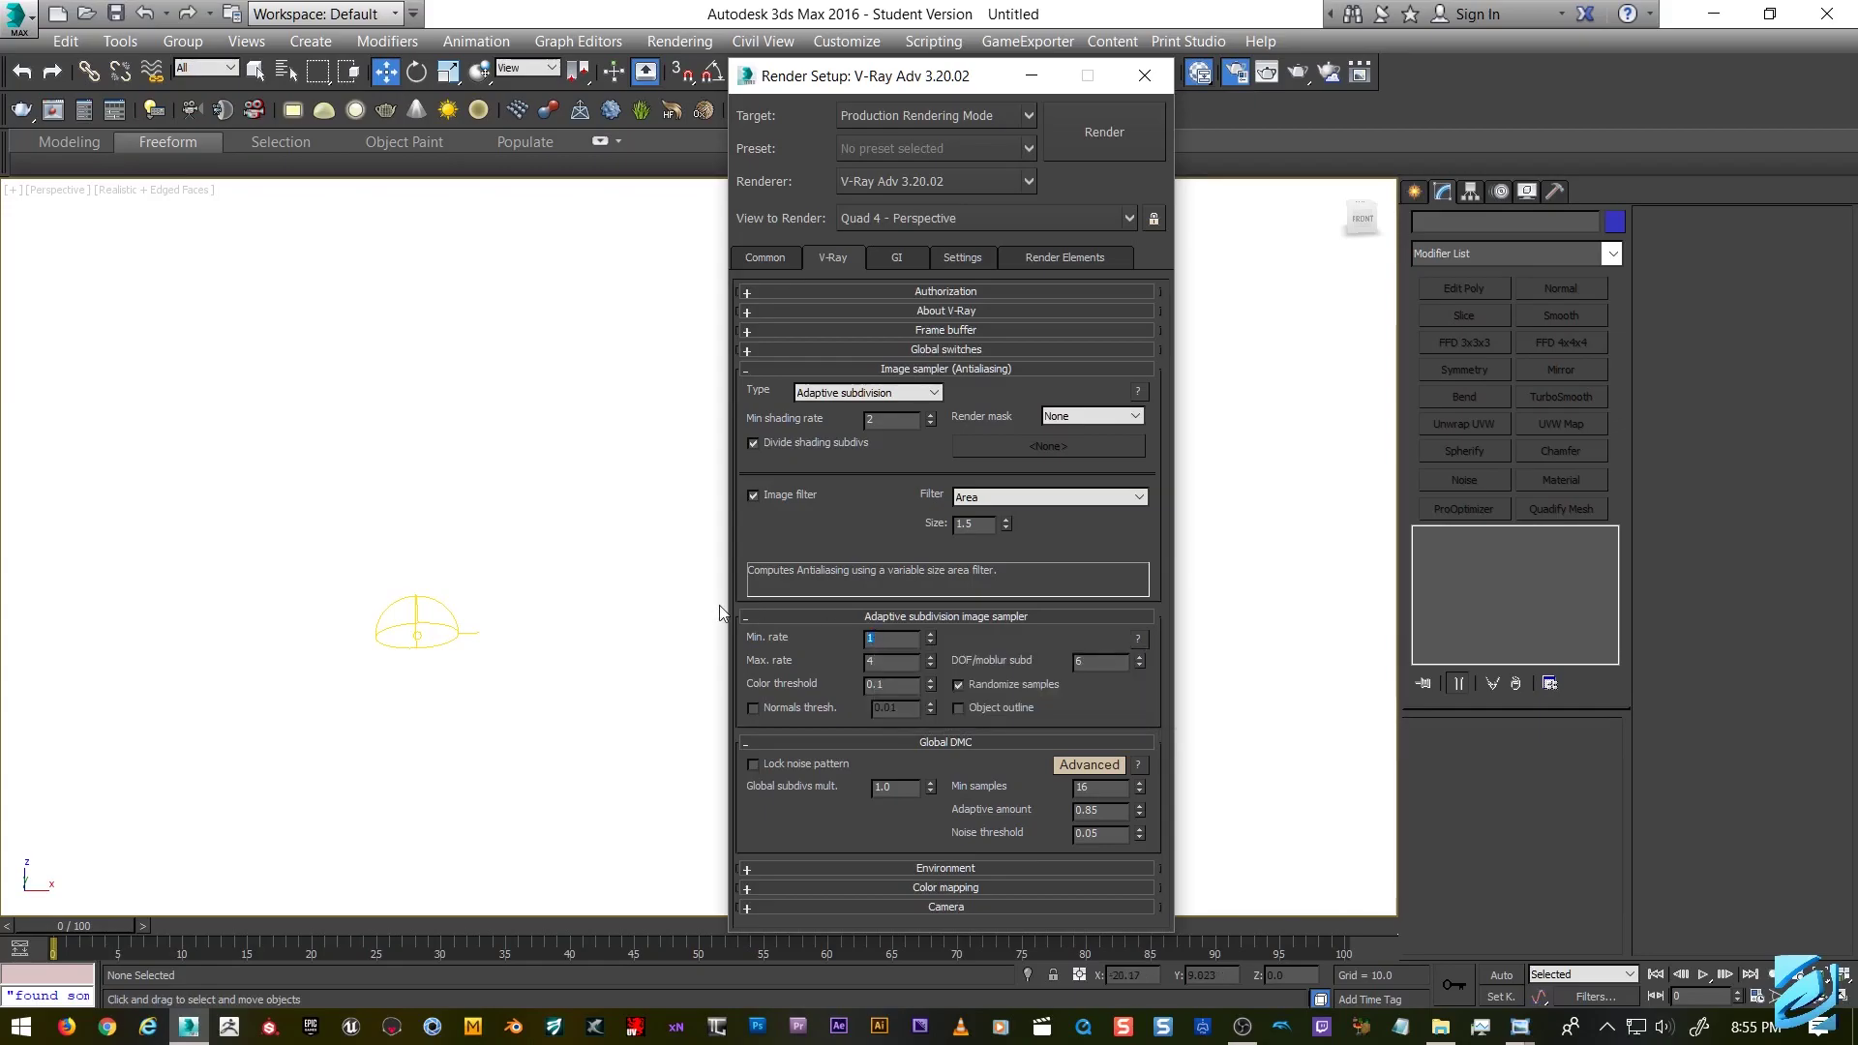
text(4)
mouse_move(1108, 834)
text(01)
Toggle global illumination off and back on, leaving Enable GI checked.
mouse_move(1122, 833)
click(906, 253)
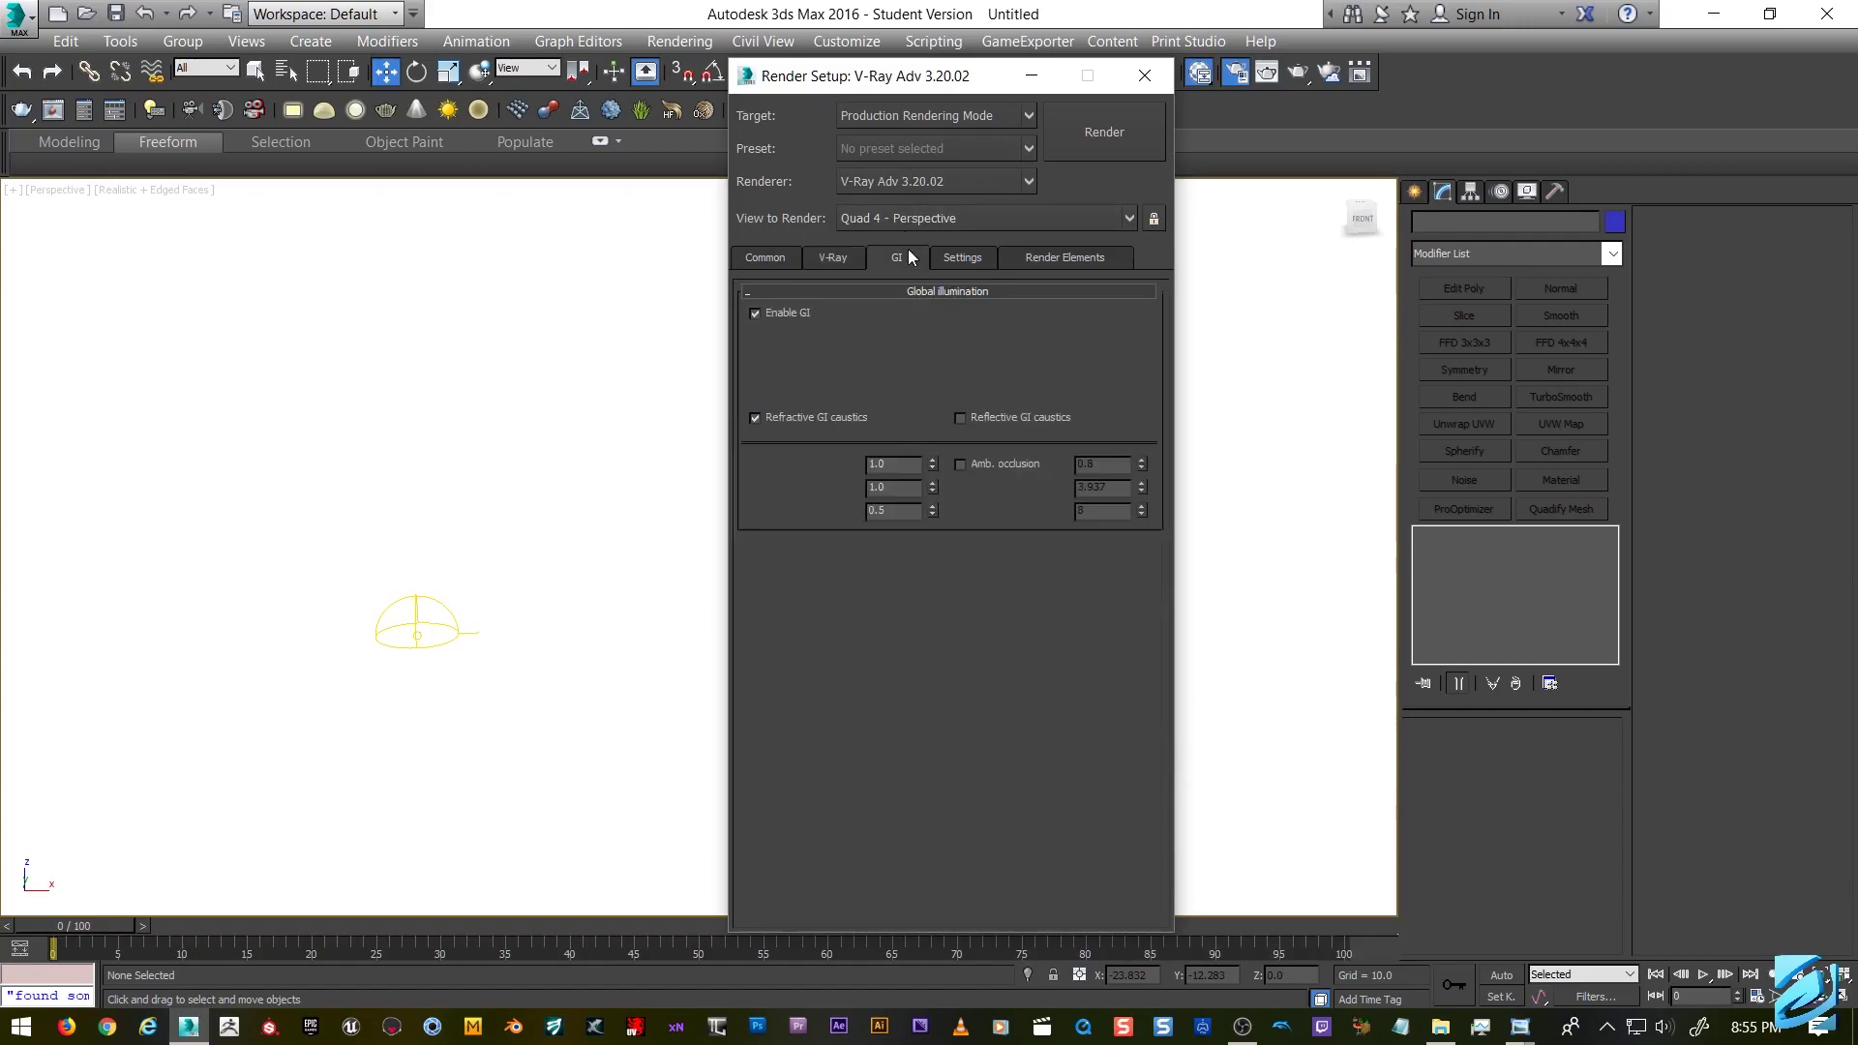
click(802, 308)
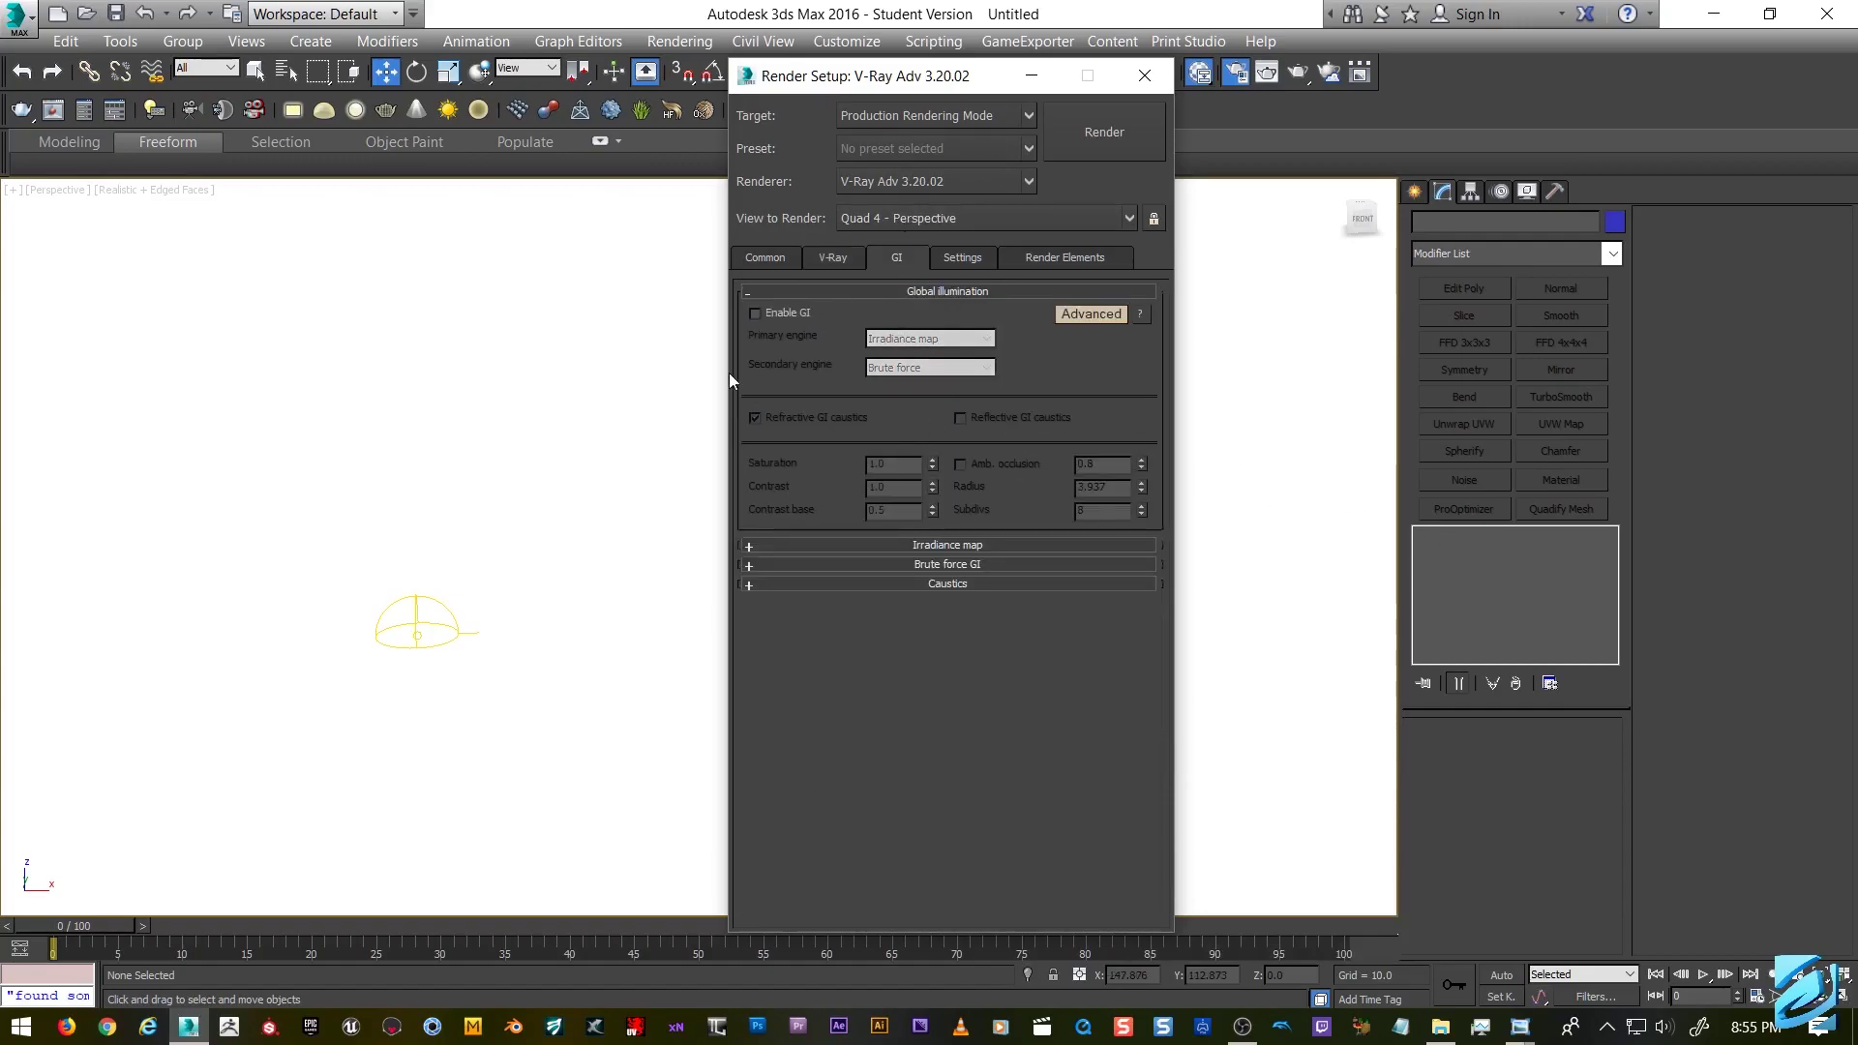
click(770, 315)
click(957, 258)
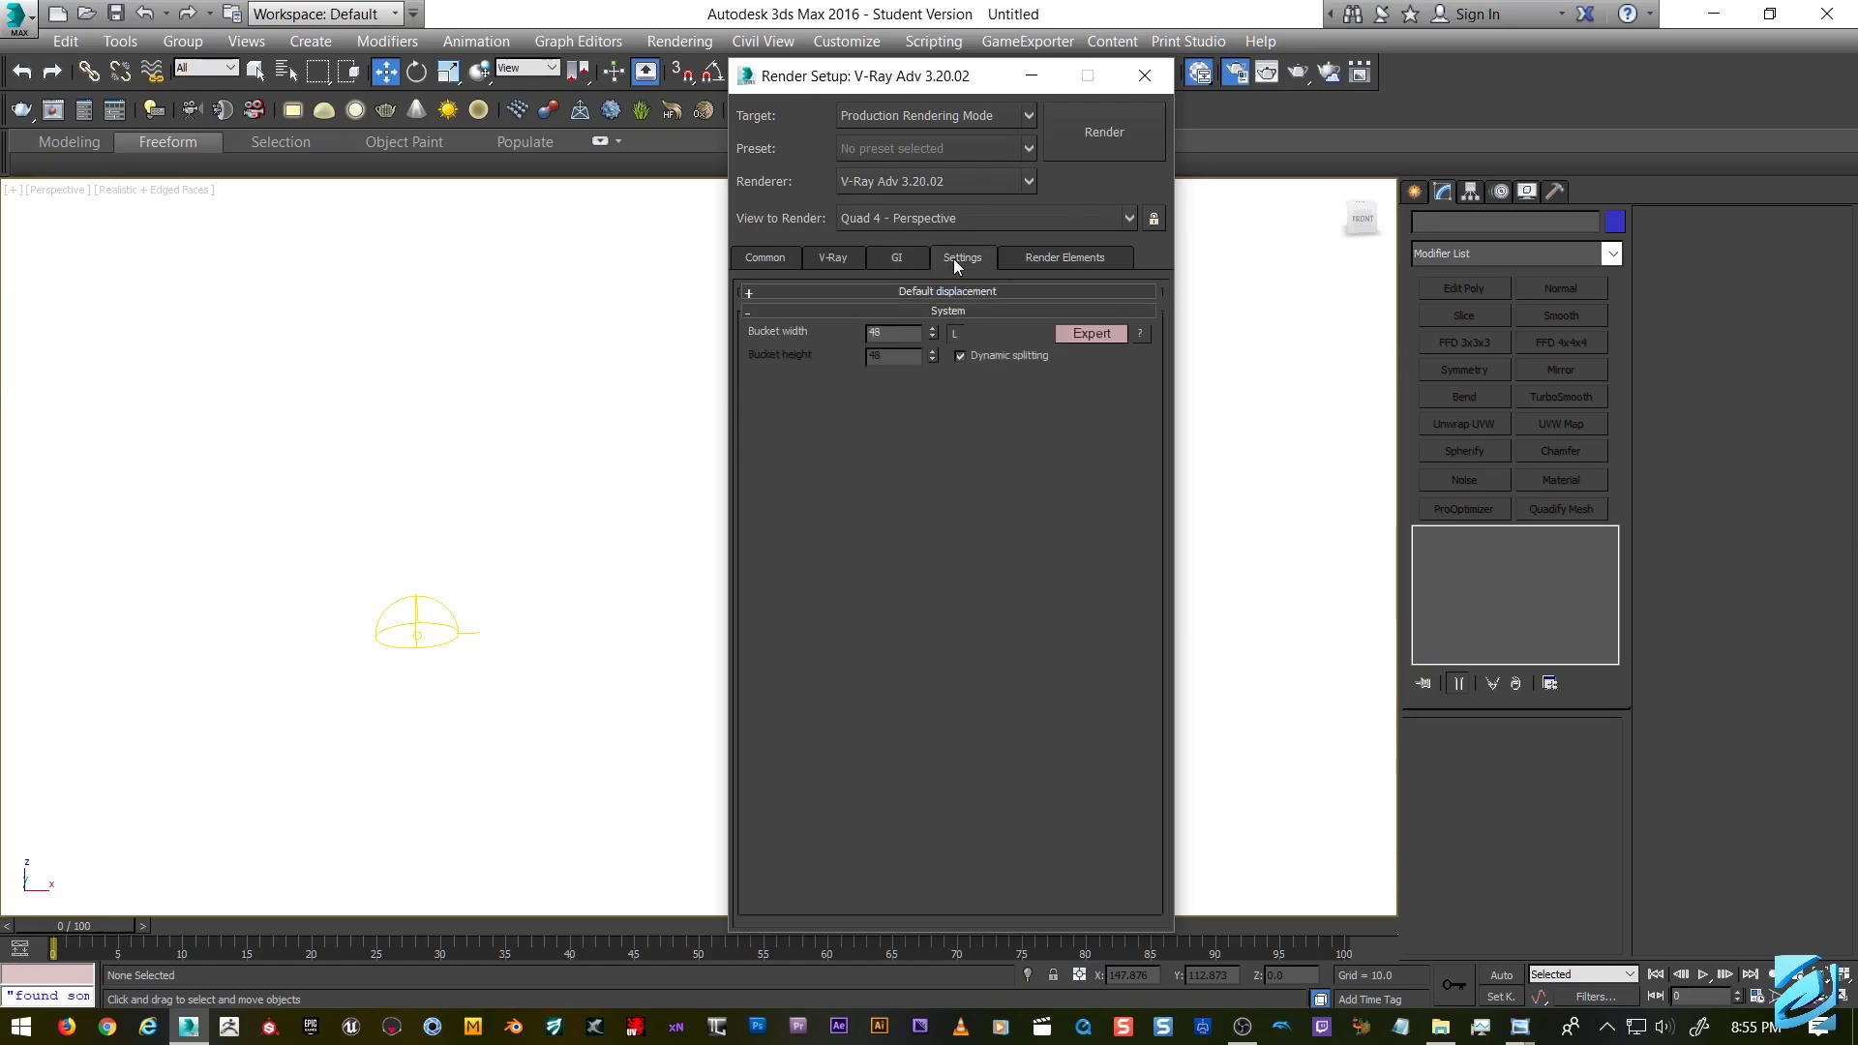
click(900, 258)
Review the Render Elements list, then close the Render Setup dialog with F10.
click(1061, 259)
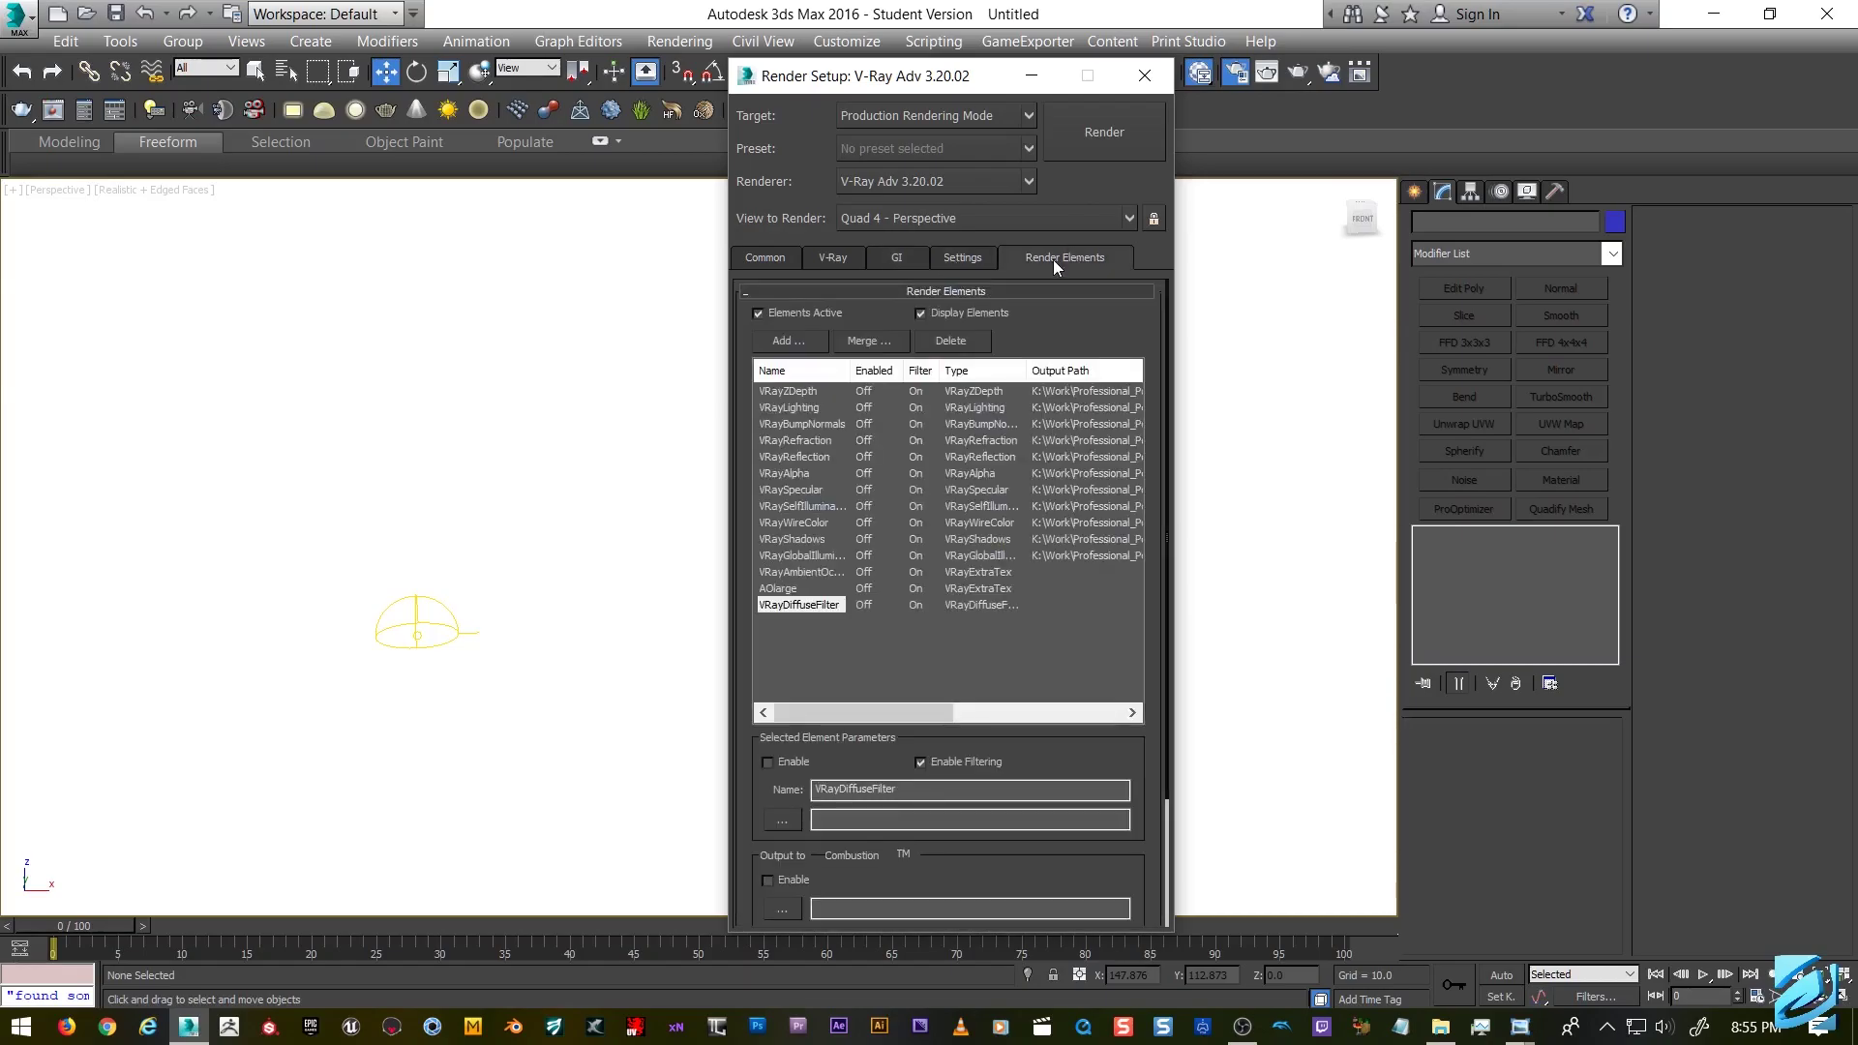
click(815, 261)
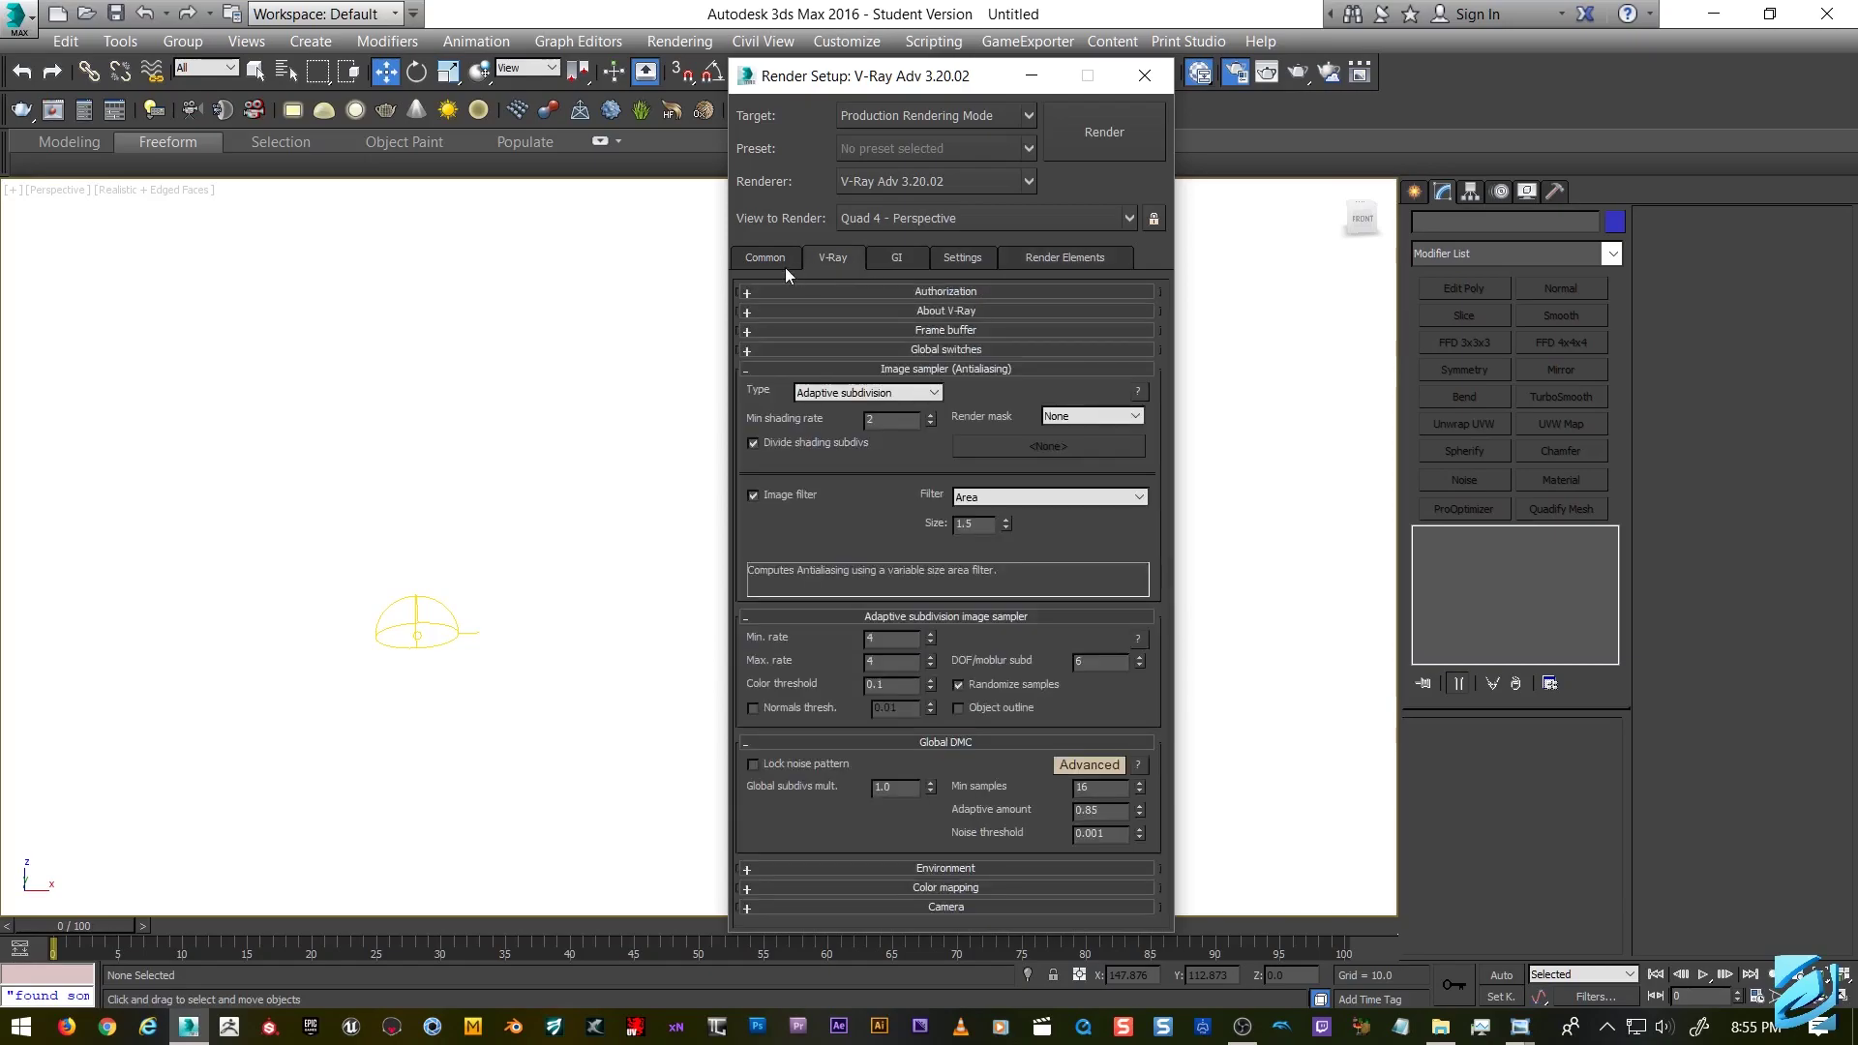
drag(874, 75, 825, 172)
key(F10)
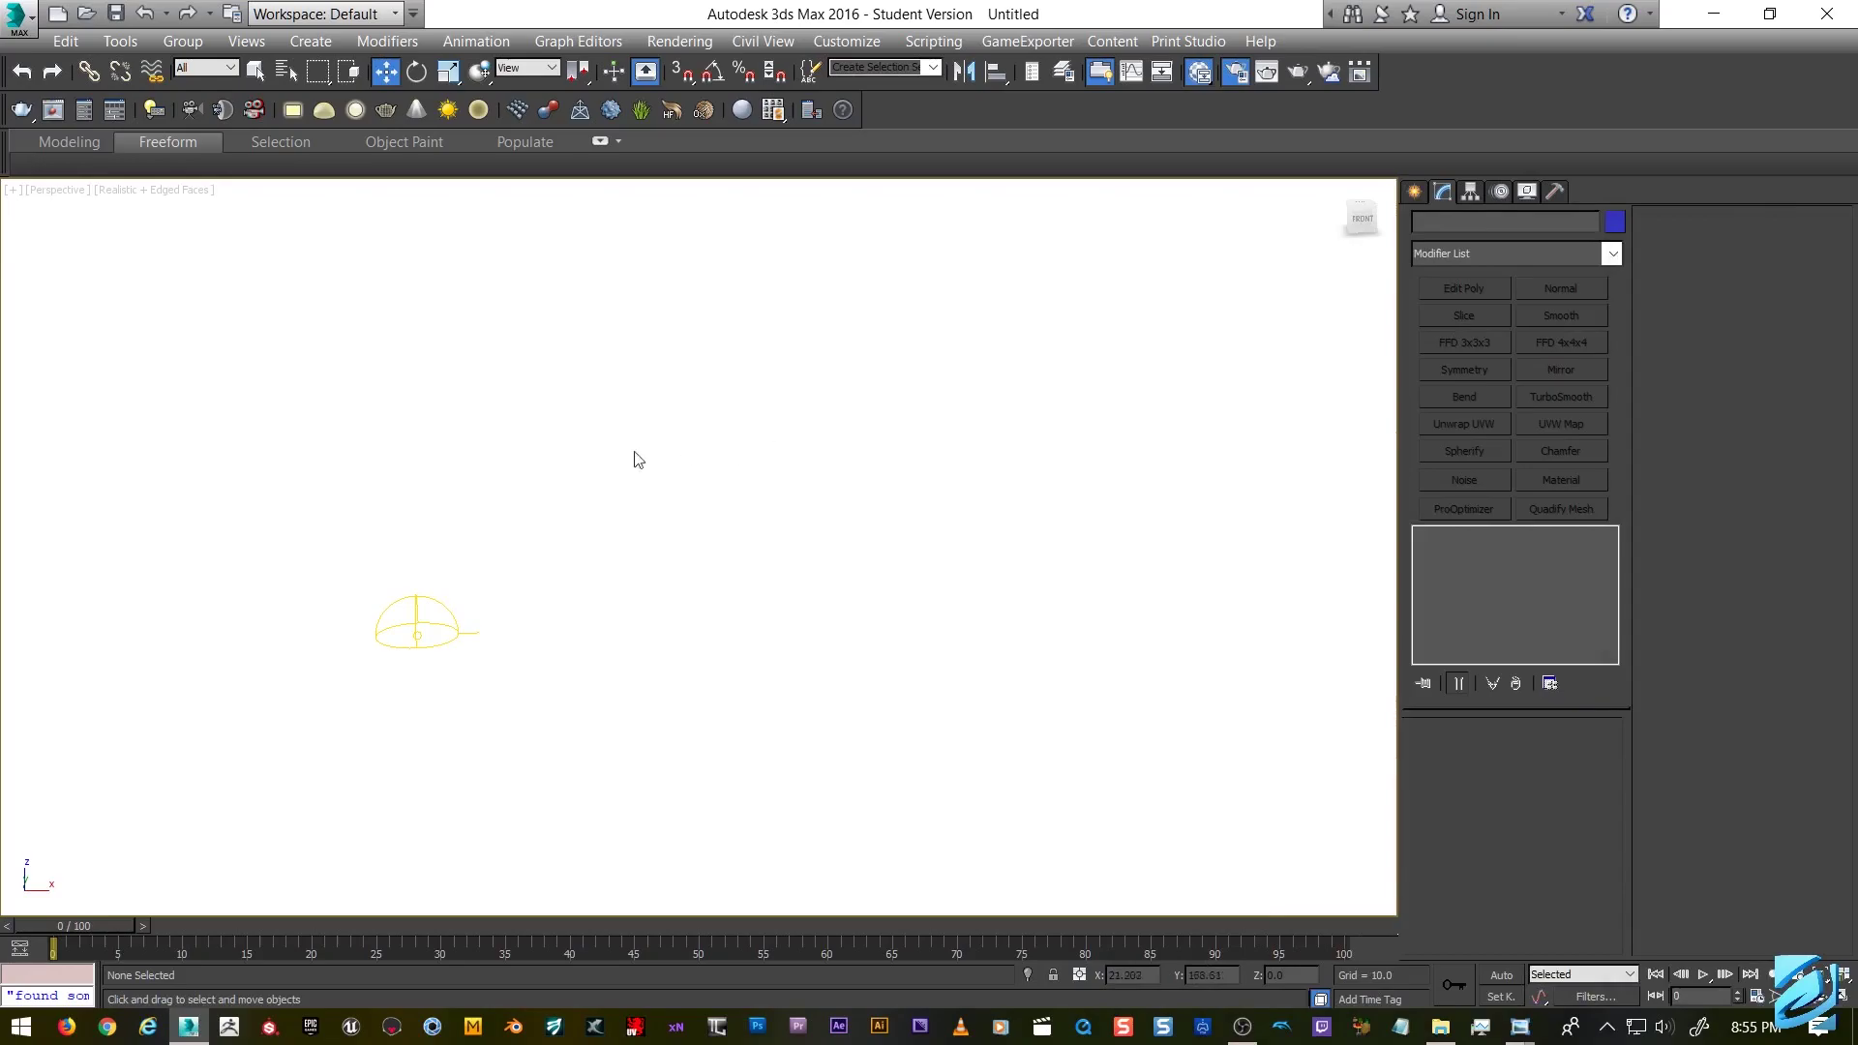
Switch the Perspective viewport to Shaded with edged faces and zoom in on the sphere.
click(192, 191)
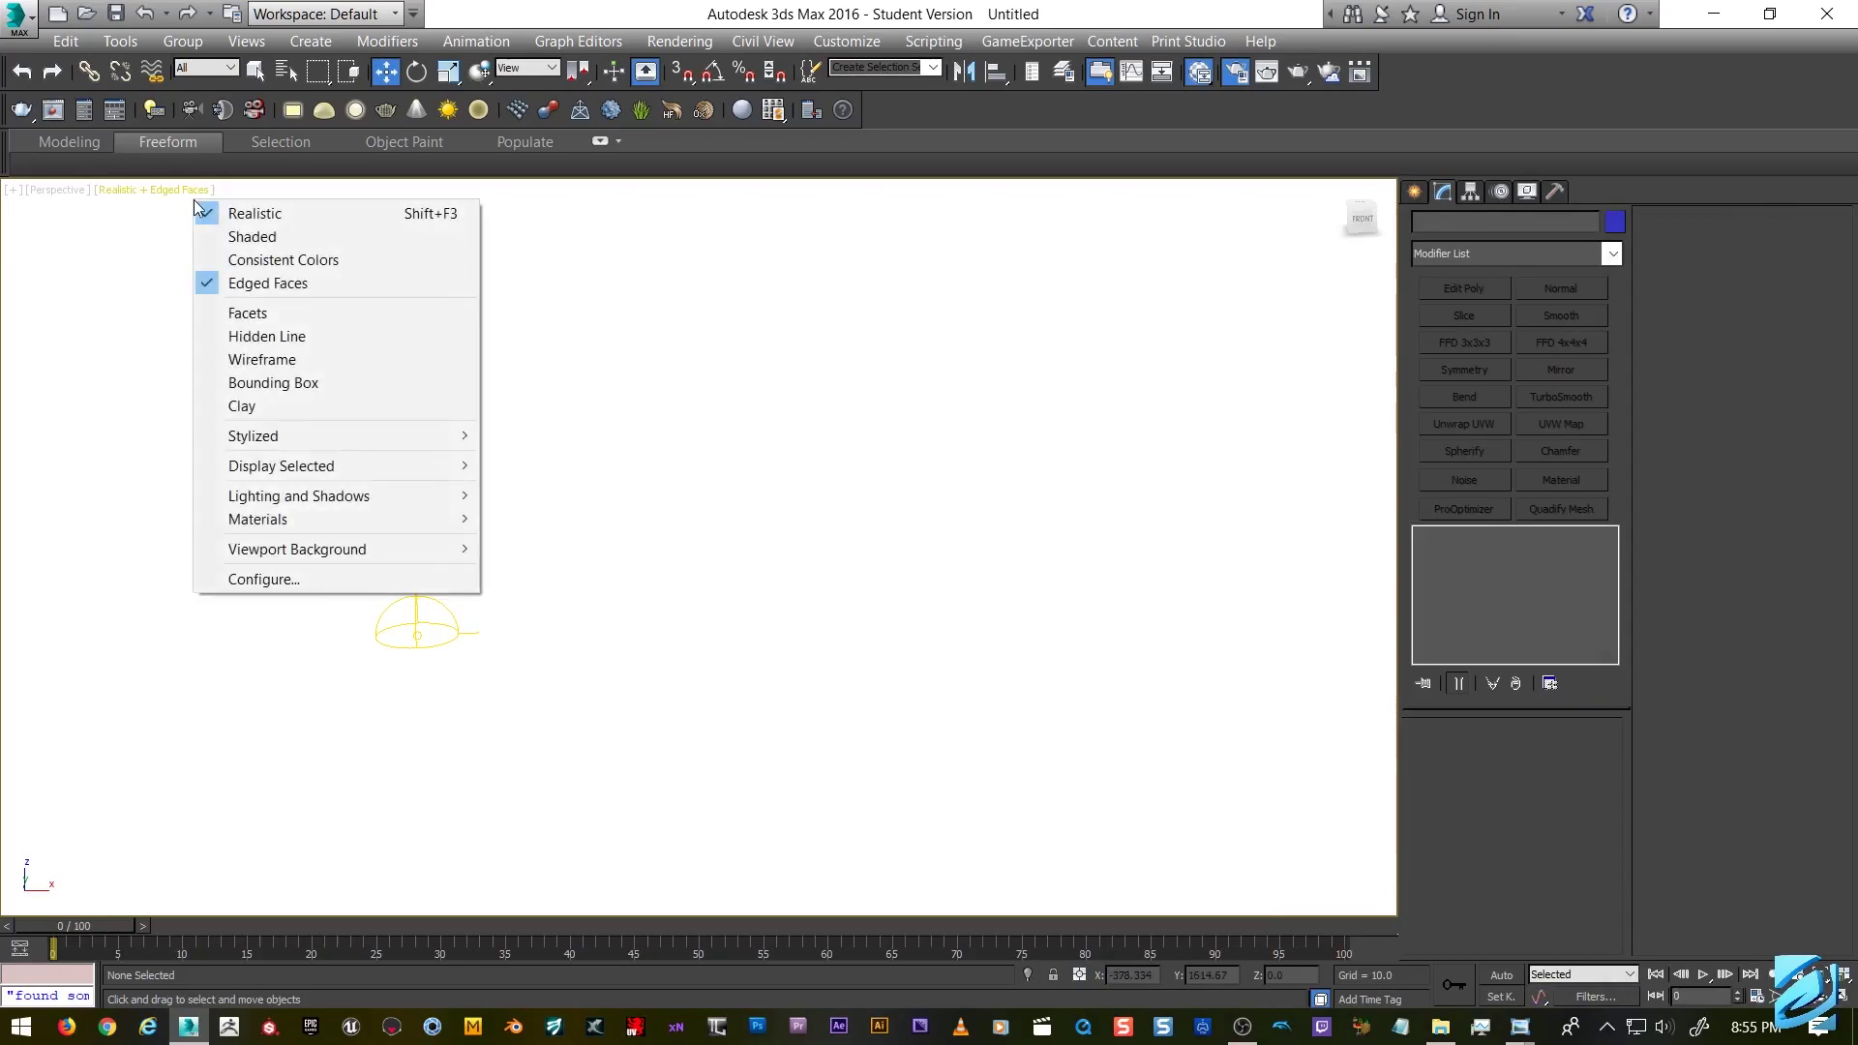
click(254, 240)
scroll(925, 666, down, 5)
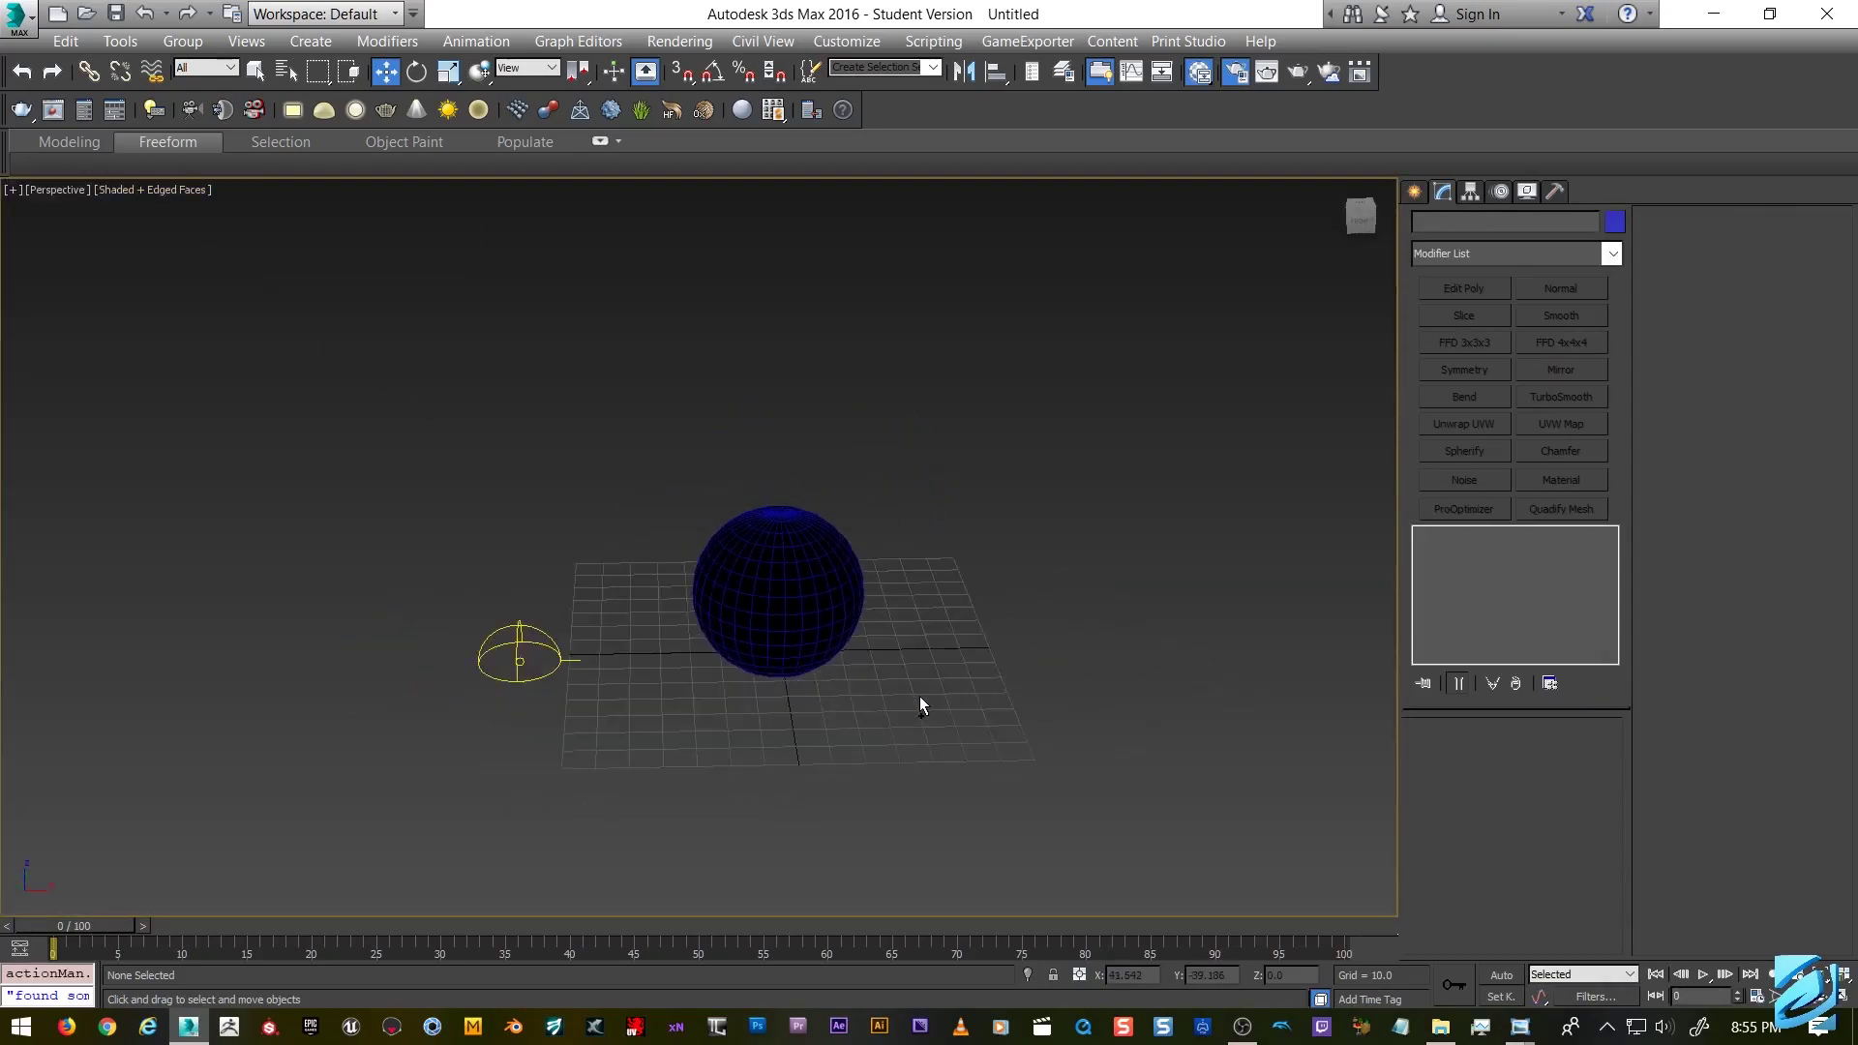
scroll(890, 610, up, 3)
scroll(867, 552, up, 6)
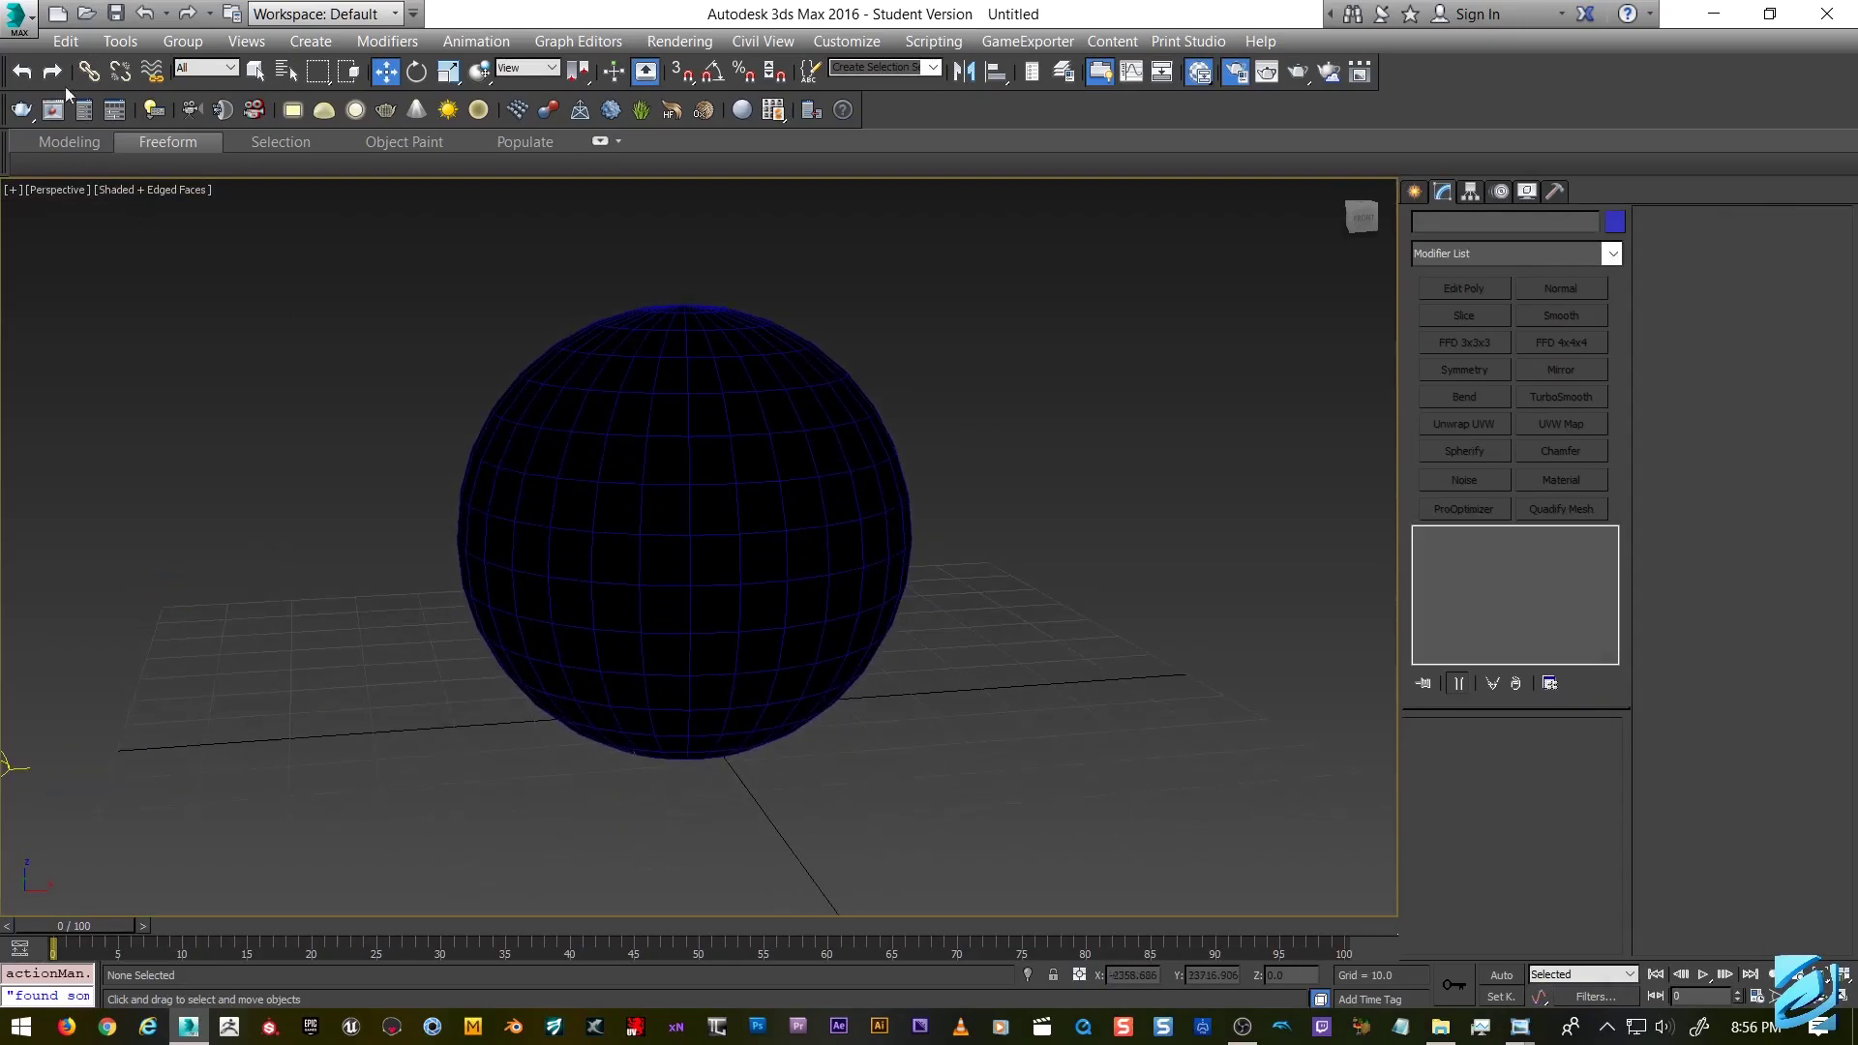
Create a standard camera from the current Perspective view.
click(19, 15)
click(18, 16)
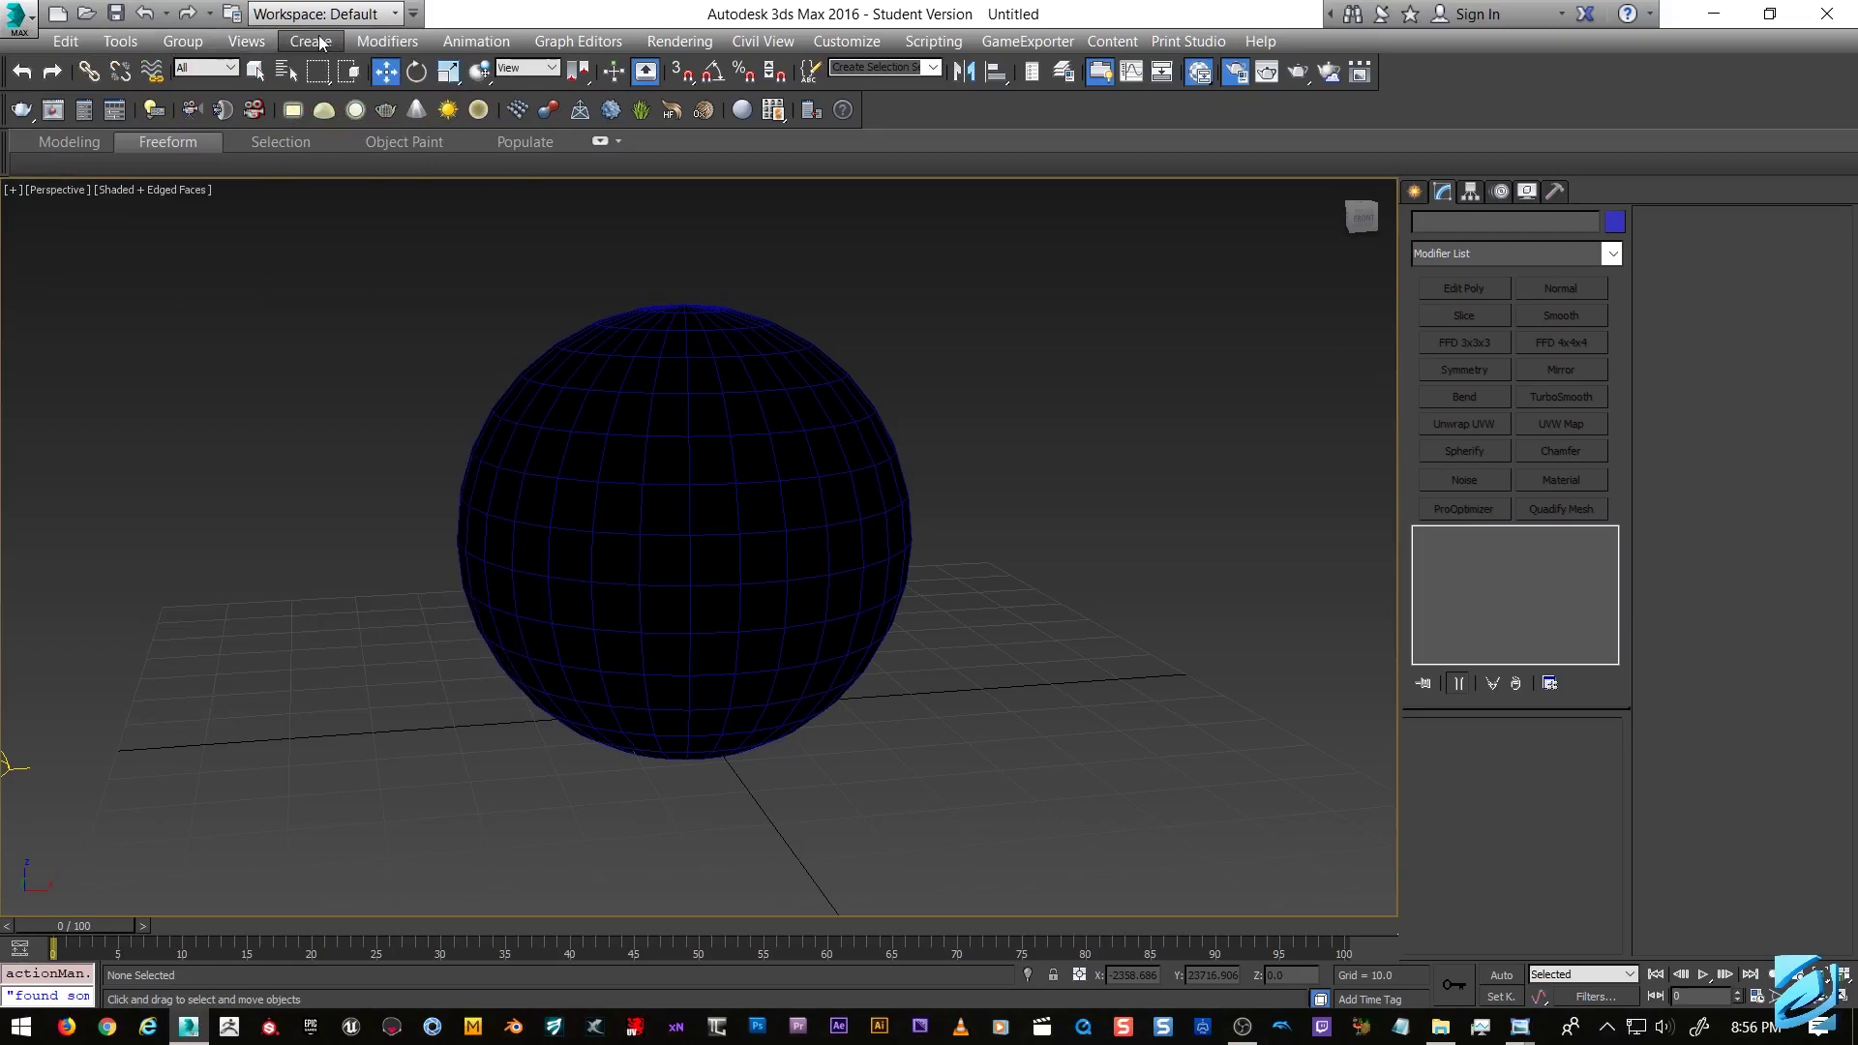
click(309, 40)
mouse_move(358, 417)
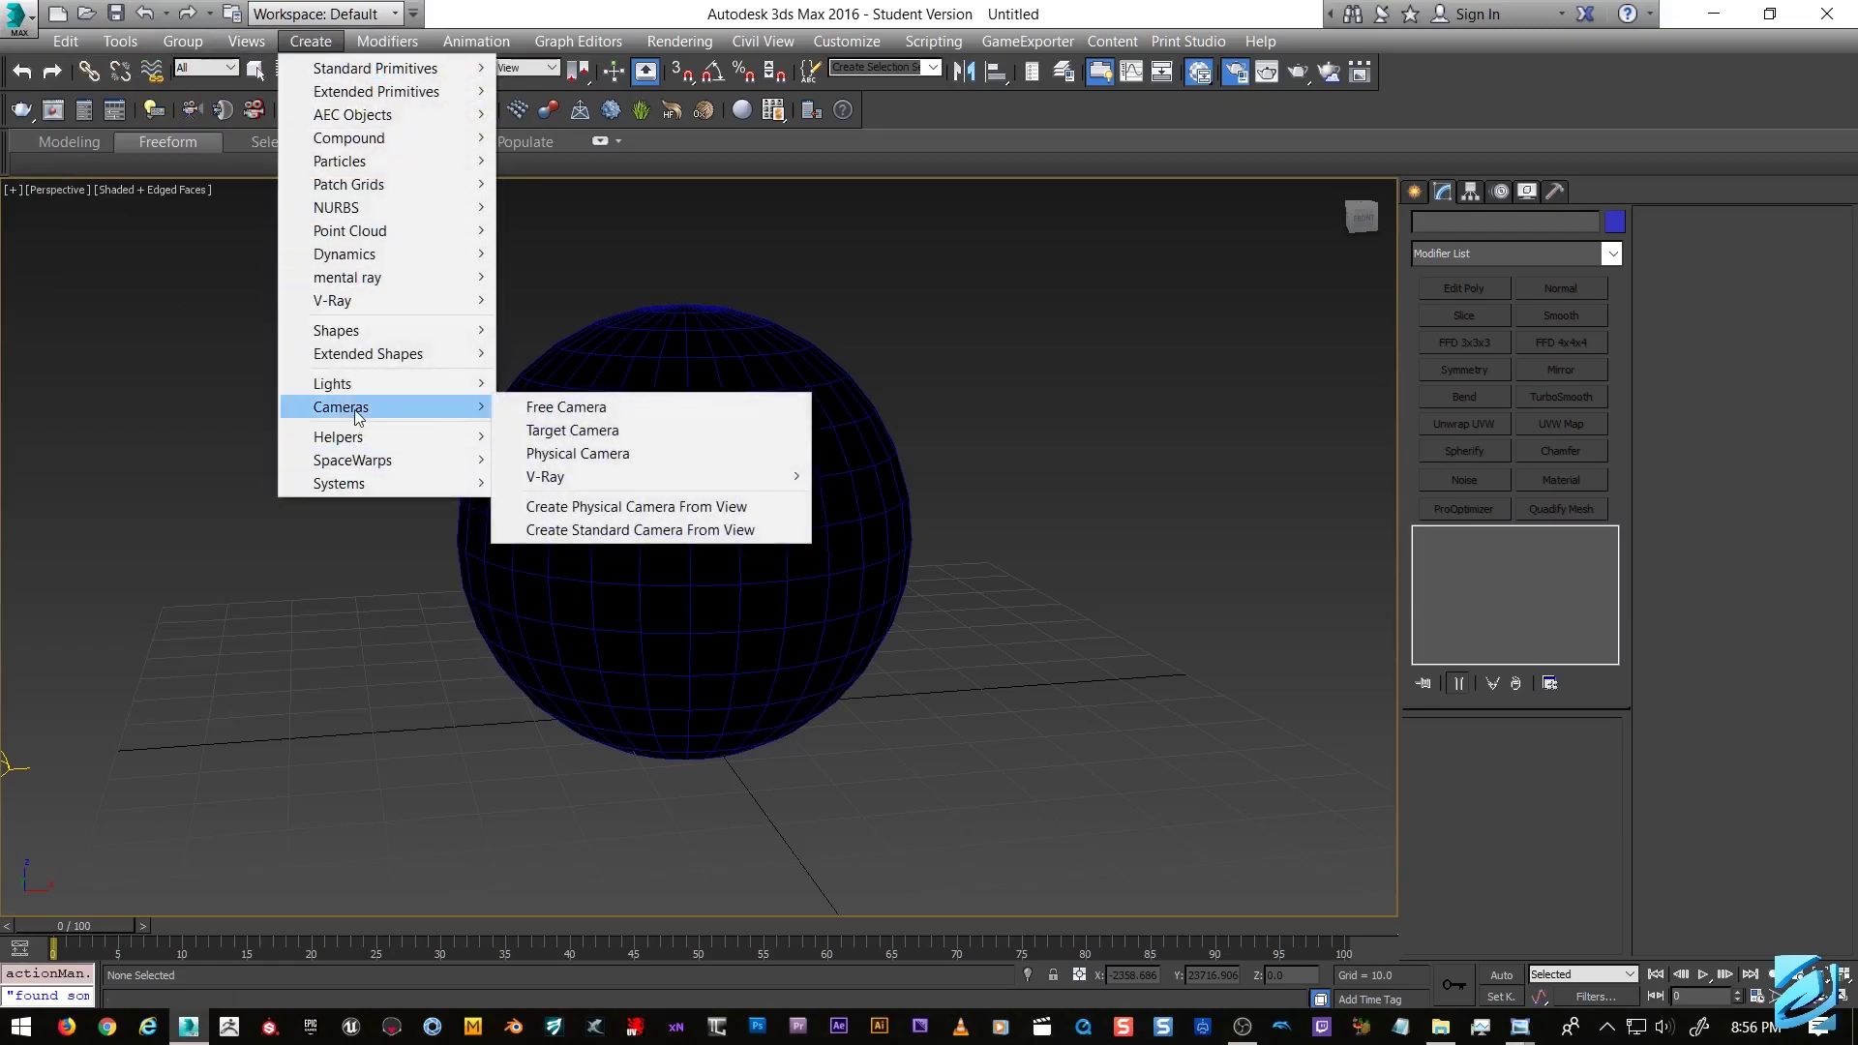
click(582, 531)
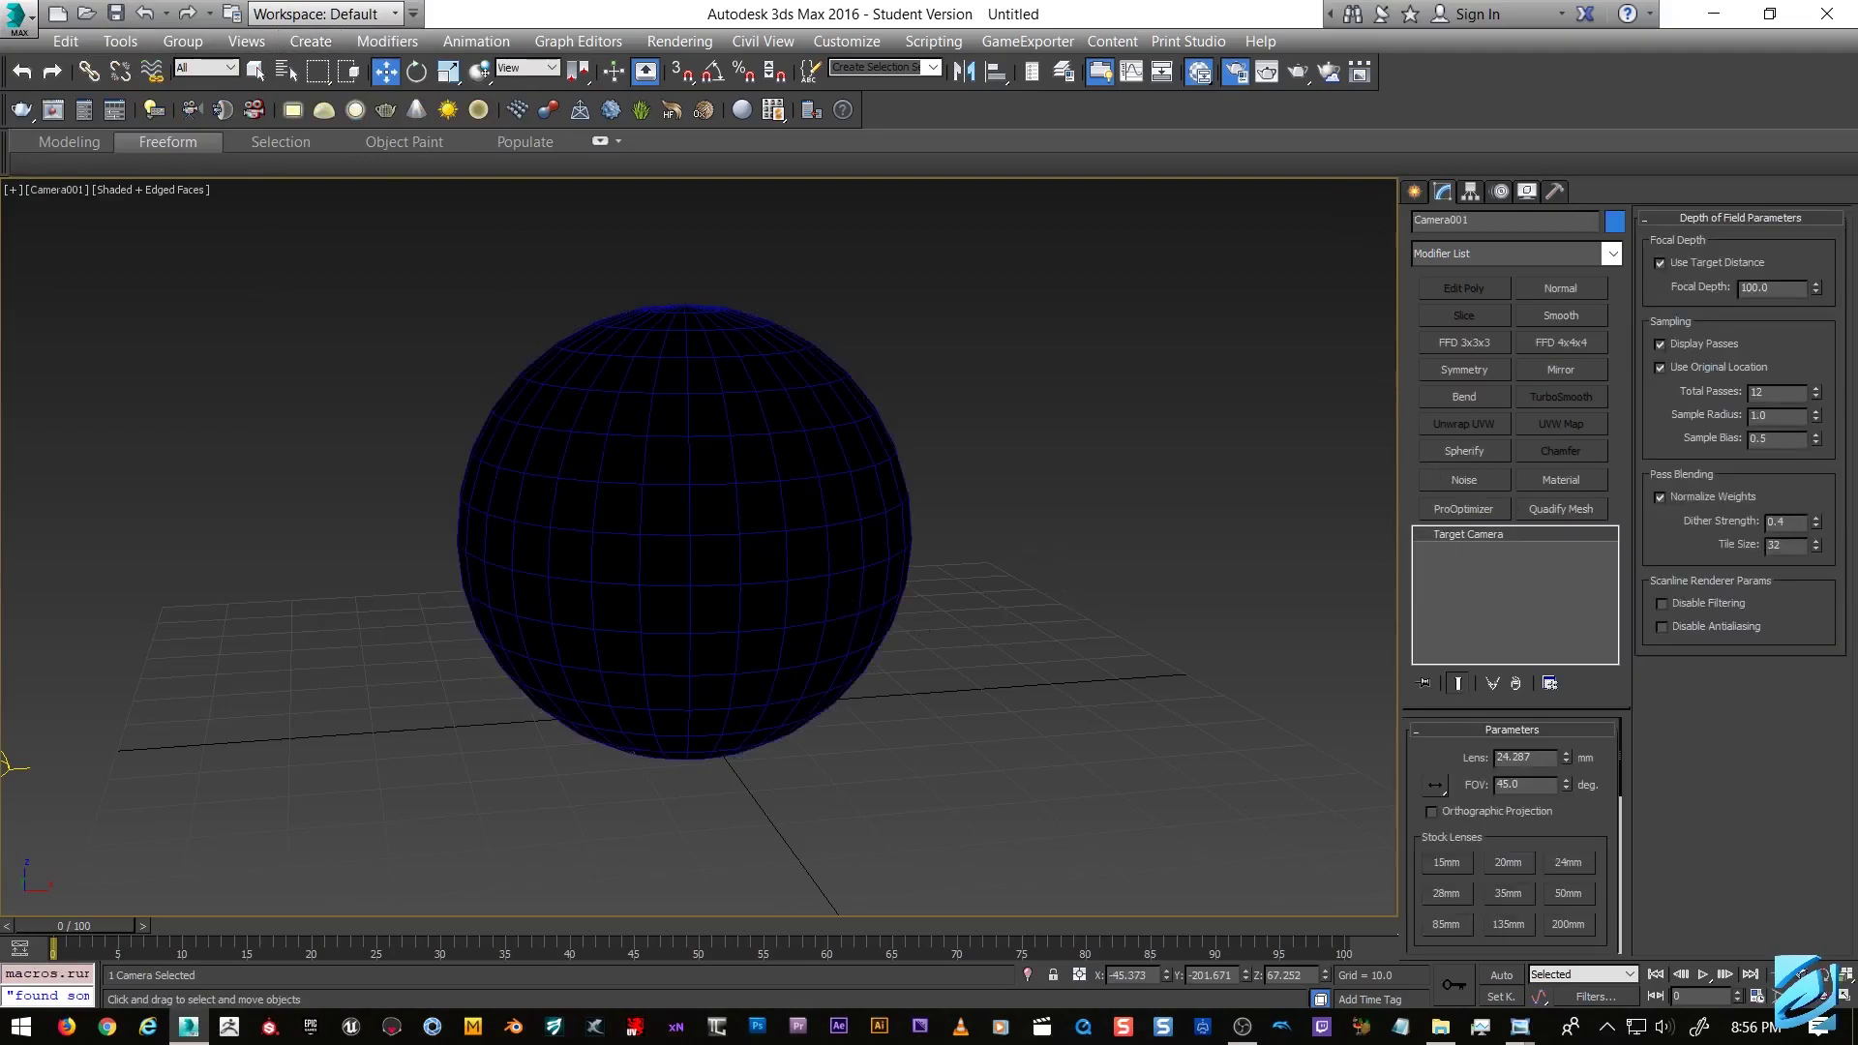
Render the wireframe sphere to the V-Ray frame buffer, inspect it, and open Environment and Effects with 8.
click(1249, 1035)
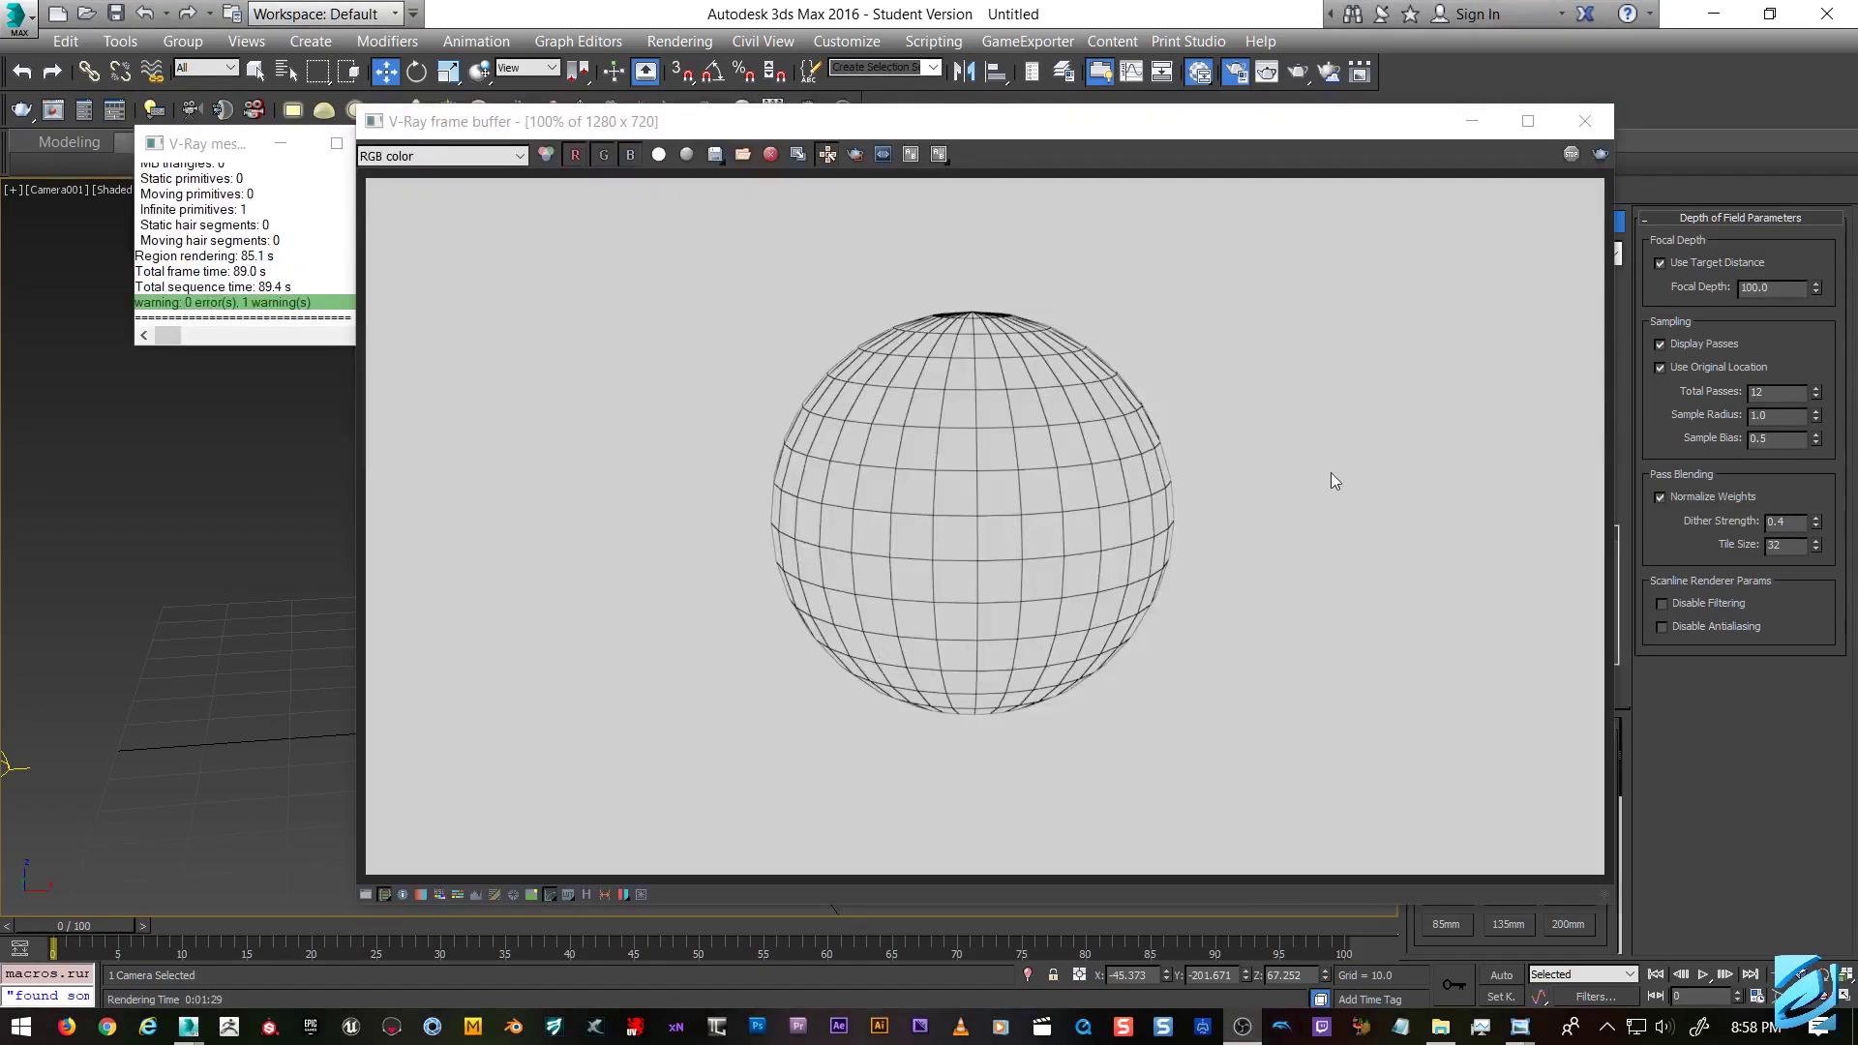
scroll(954, 432, up, 1)
scroll(971, 399, down, 1)
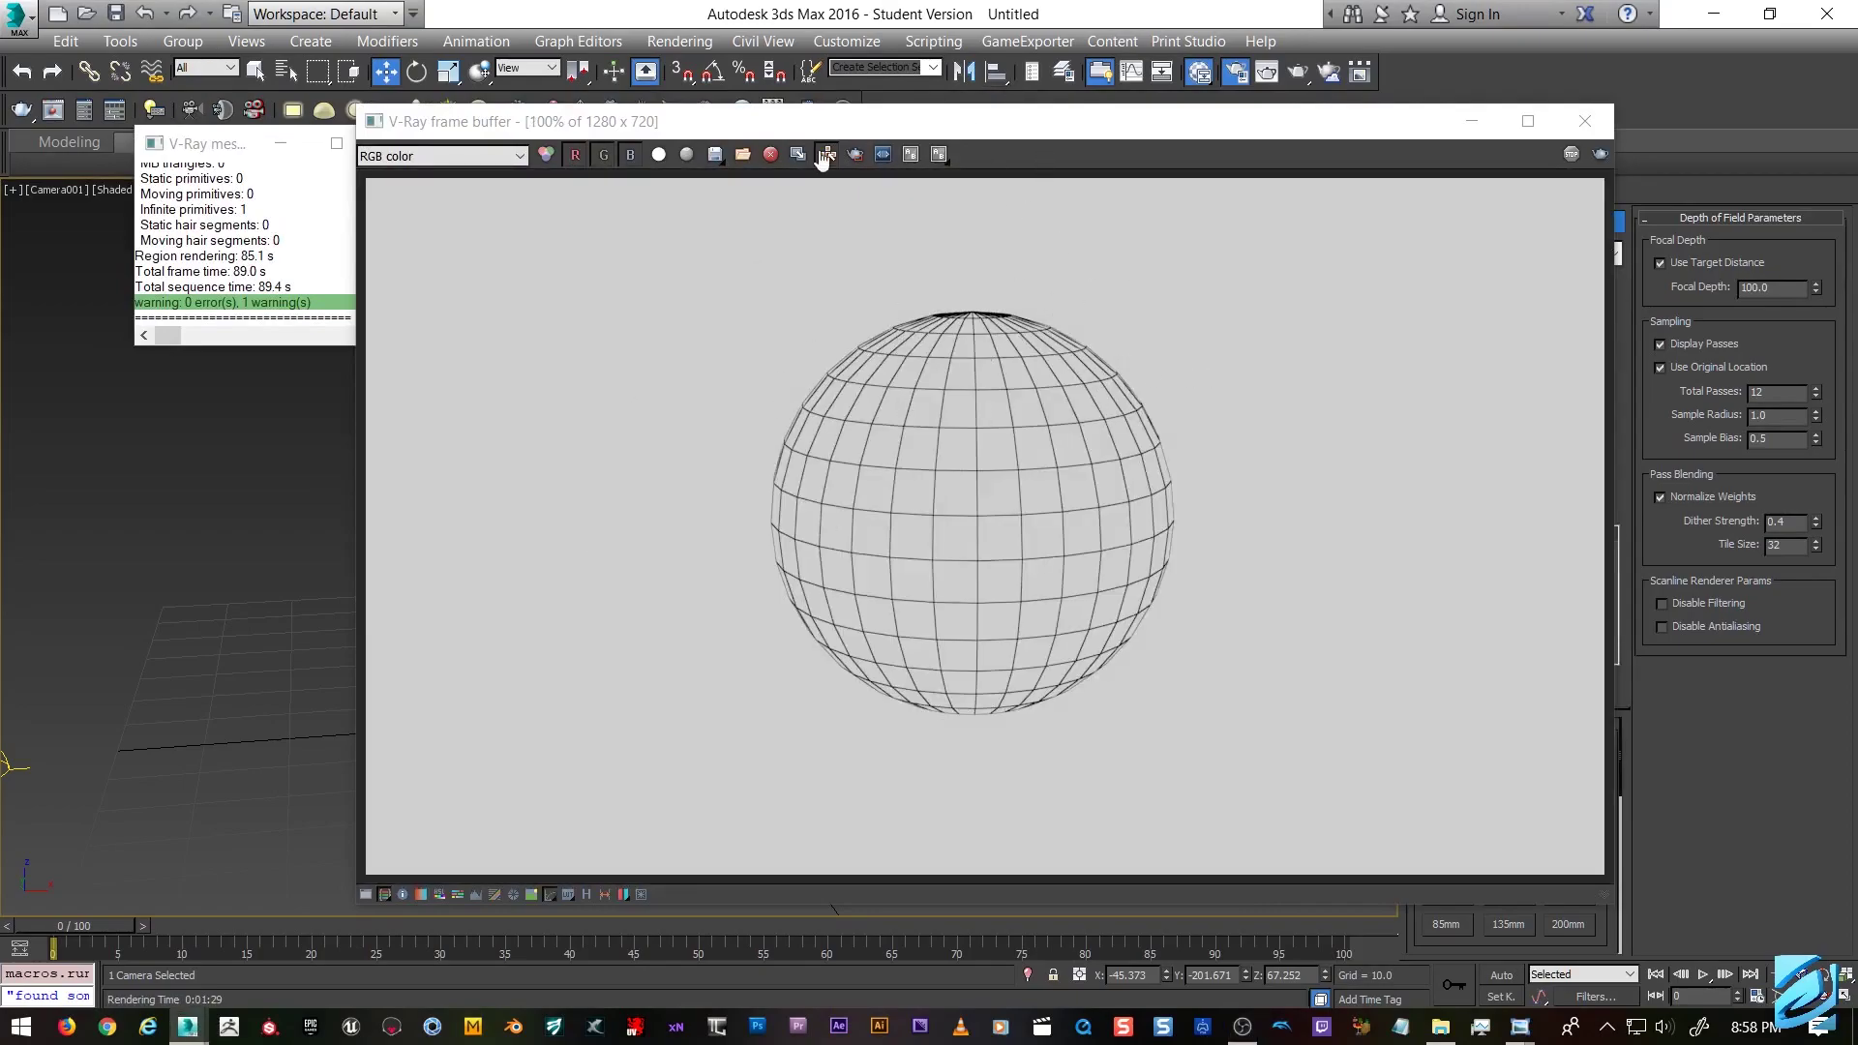
key(8)
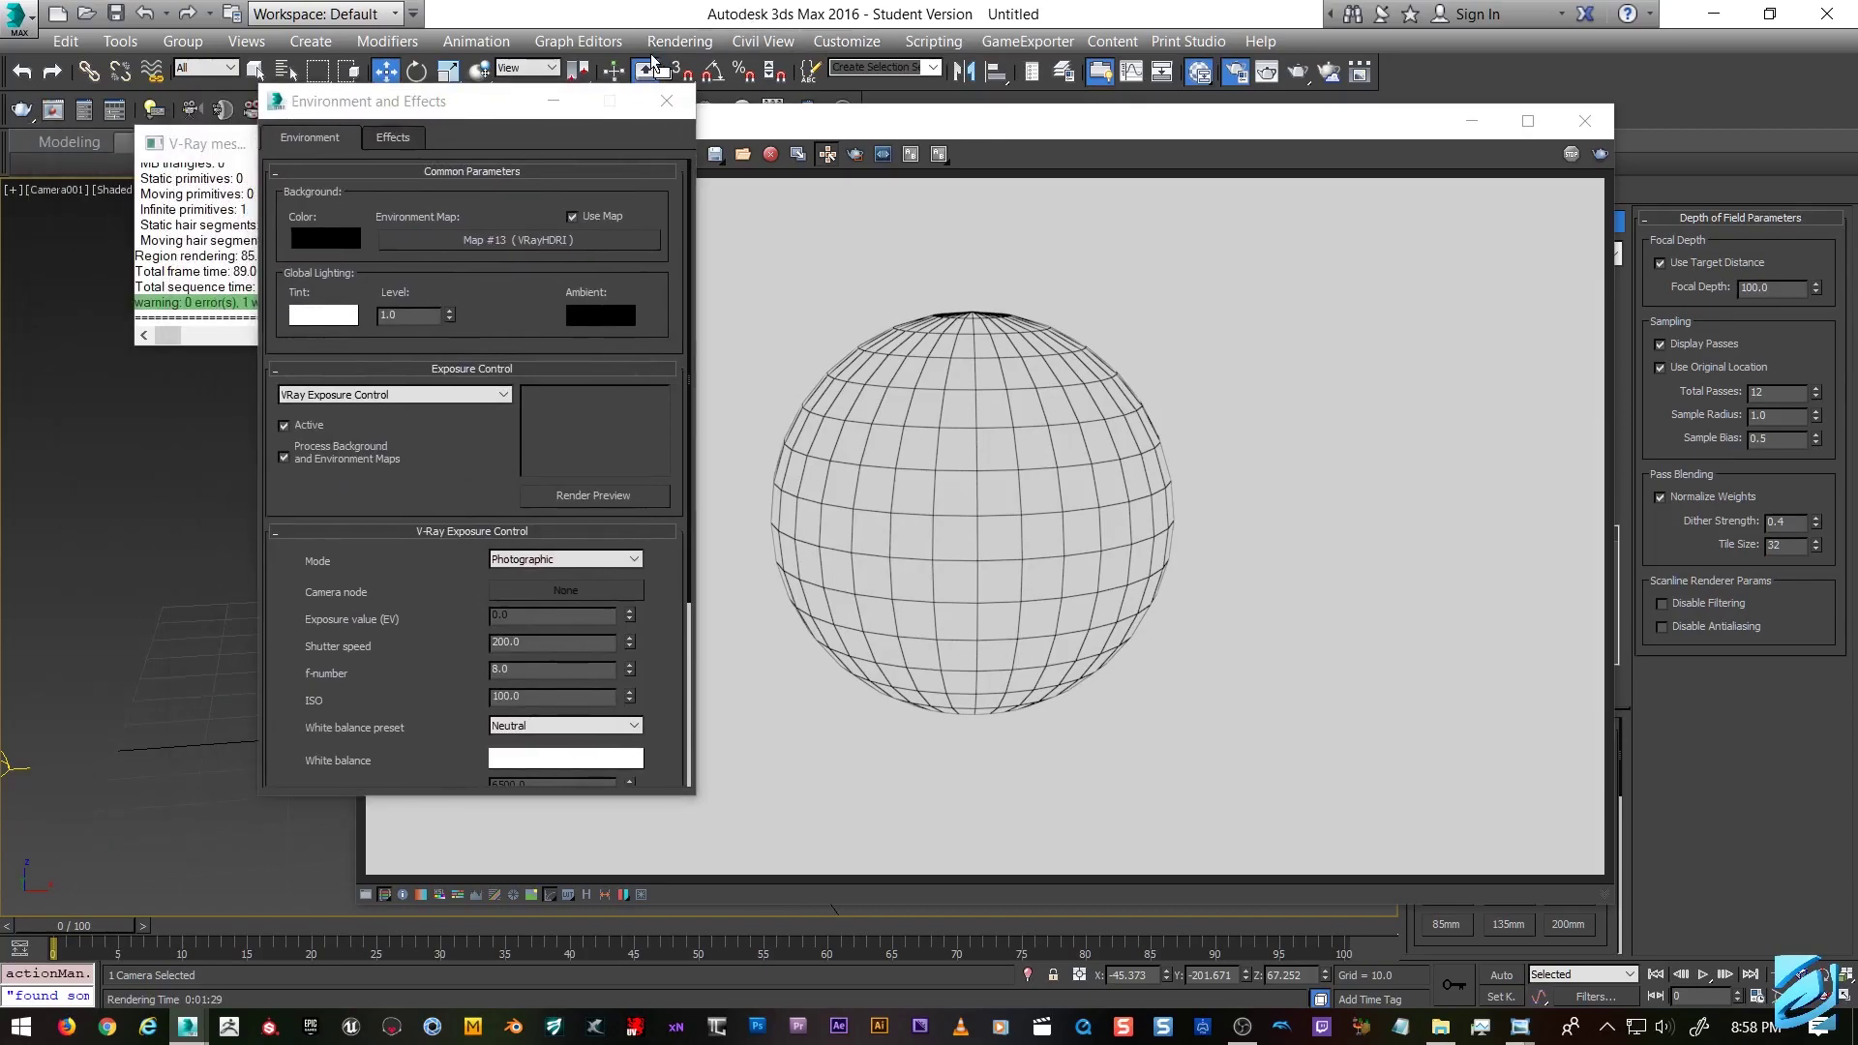
Turn off Use Map and clear the VRayHDRI environment map.
click(680, 42)
click(559, 229)
click(571, 218)
right_click(564, 227)
right_click(538, 235)
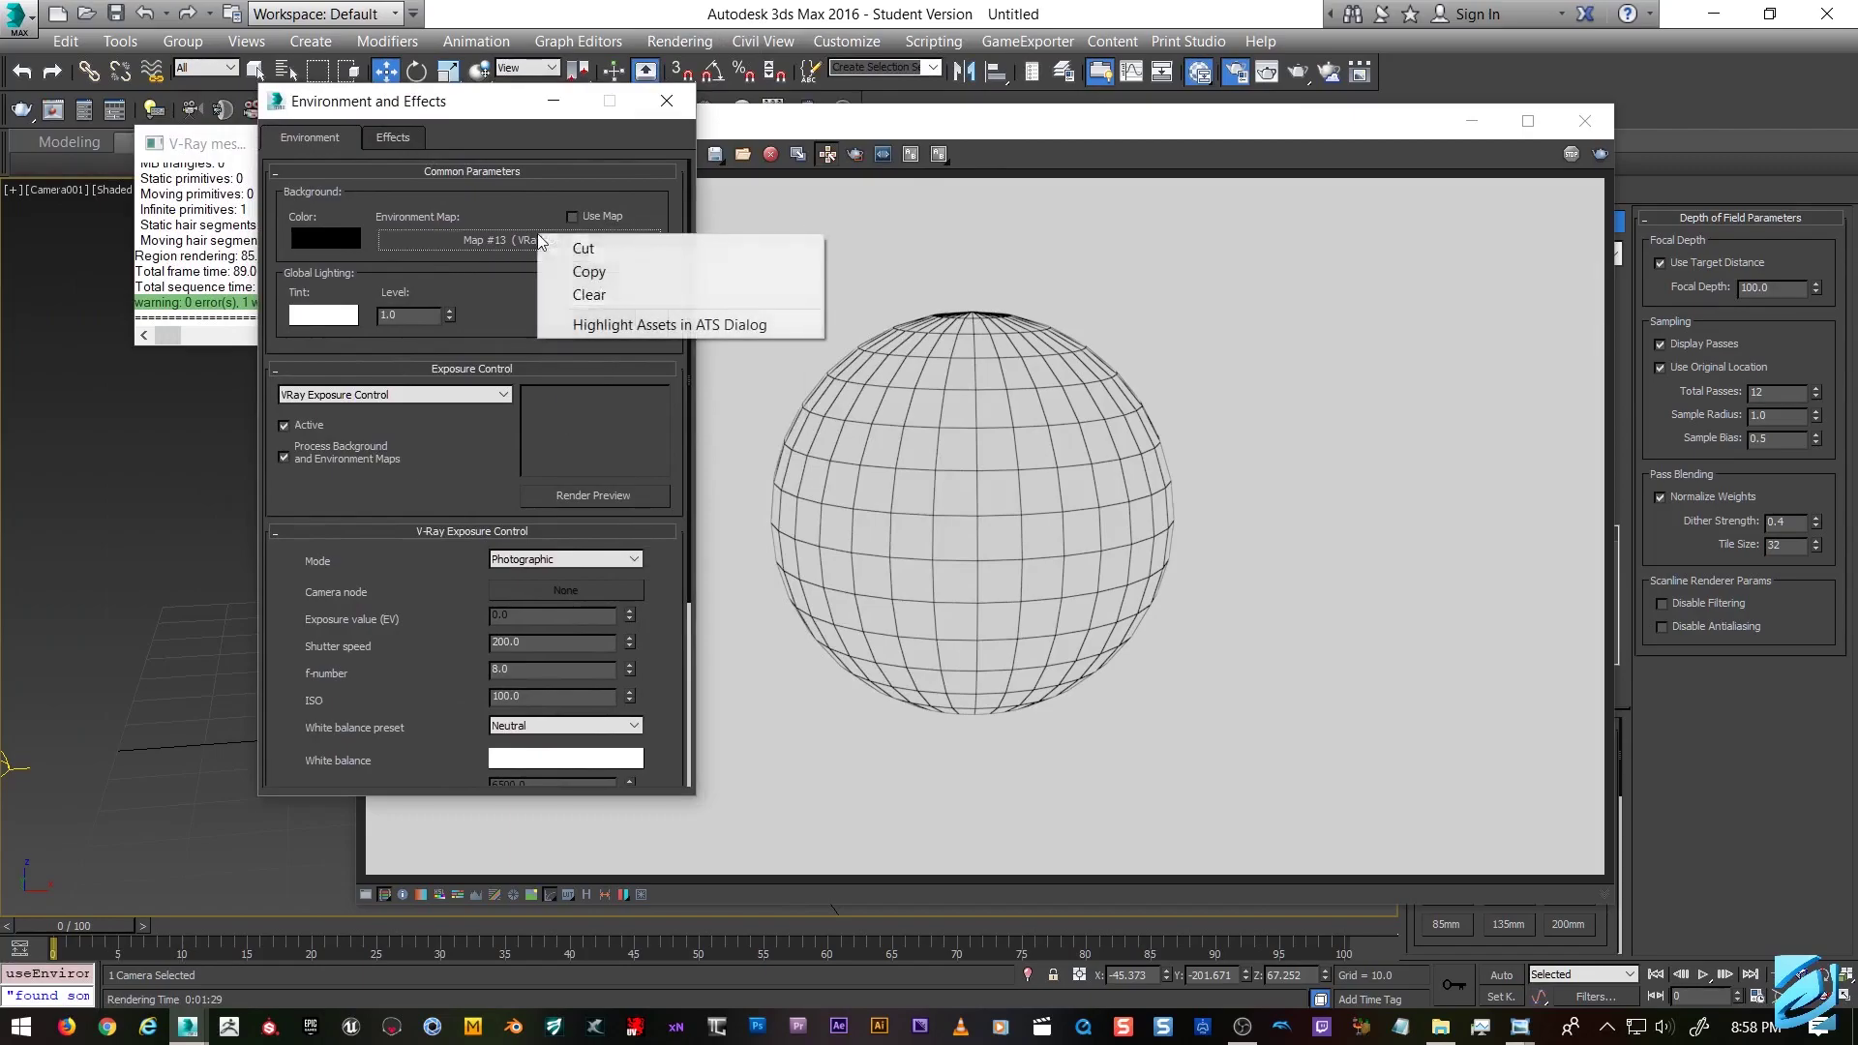
click(586, 292)
Set the background colour to pure white (255,255,255) and close Environment and Effects.
click(323, 241)
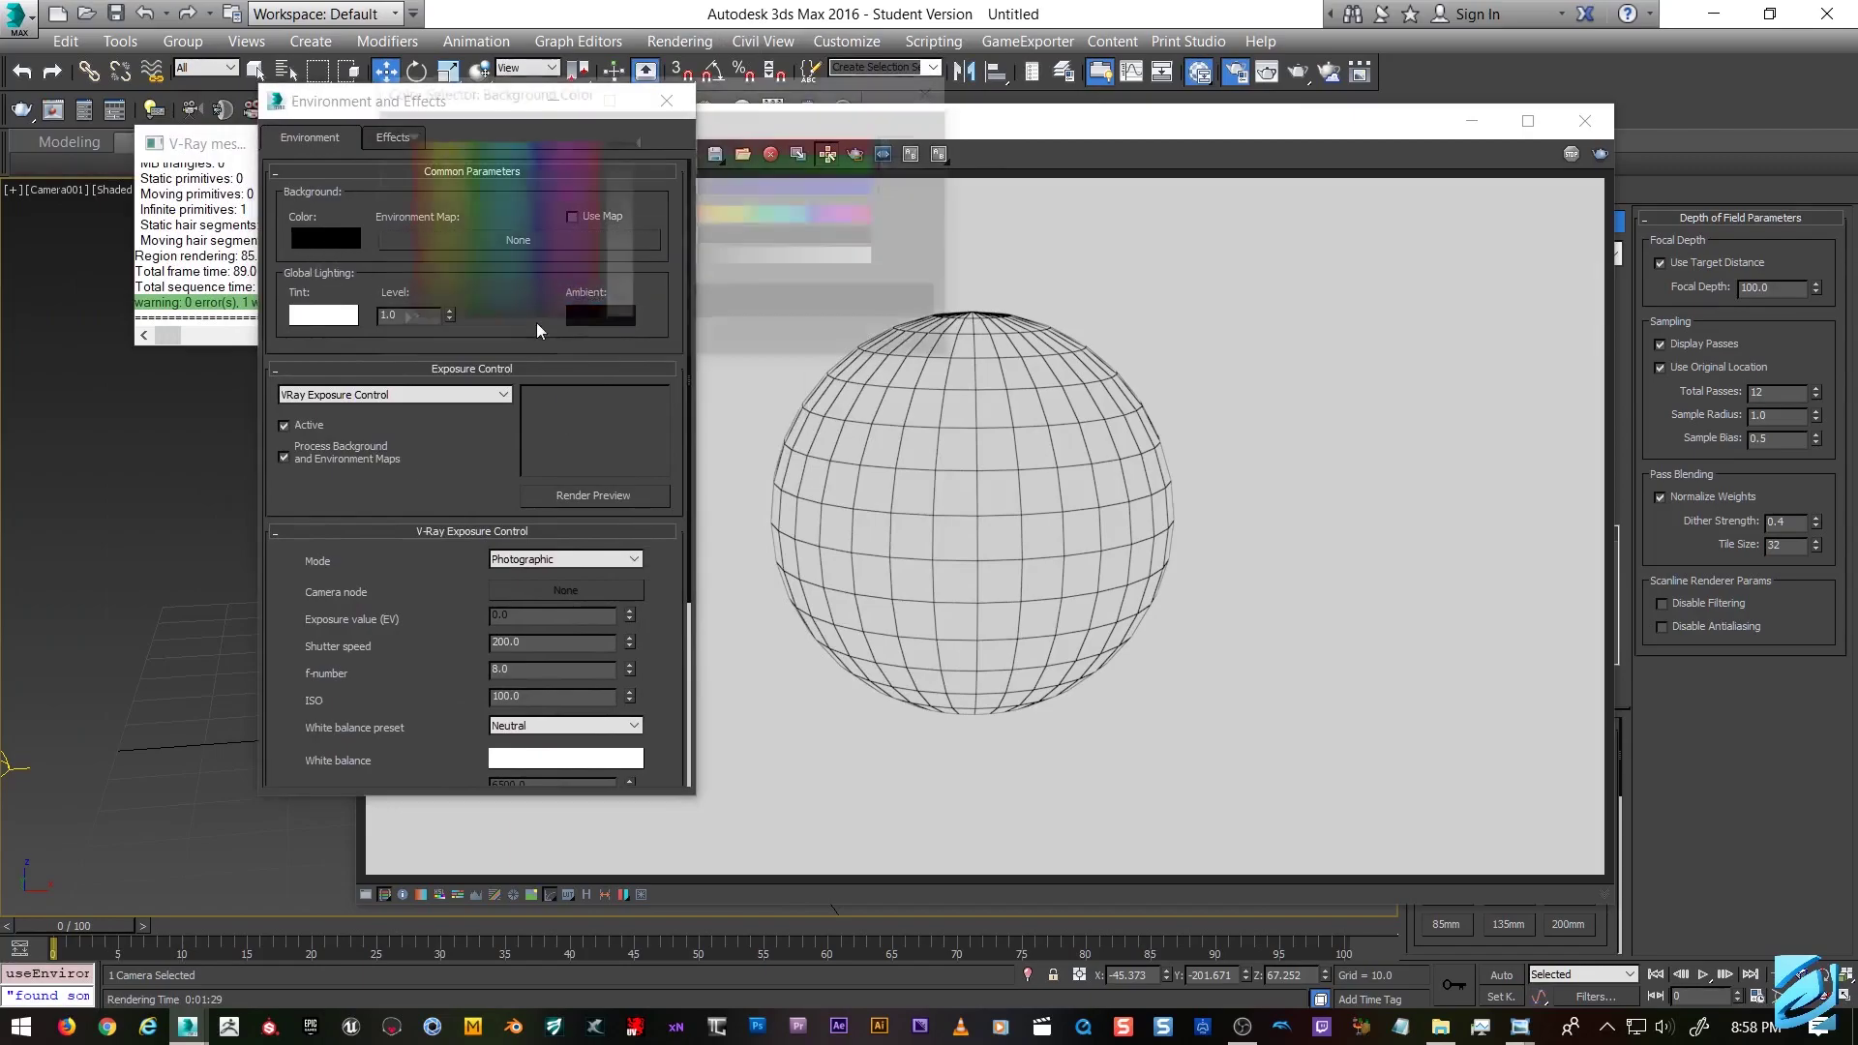
drag(646, 287, 643, 329)
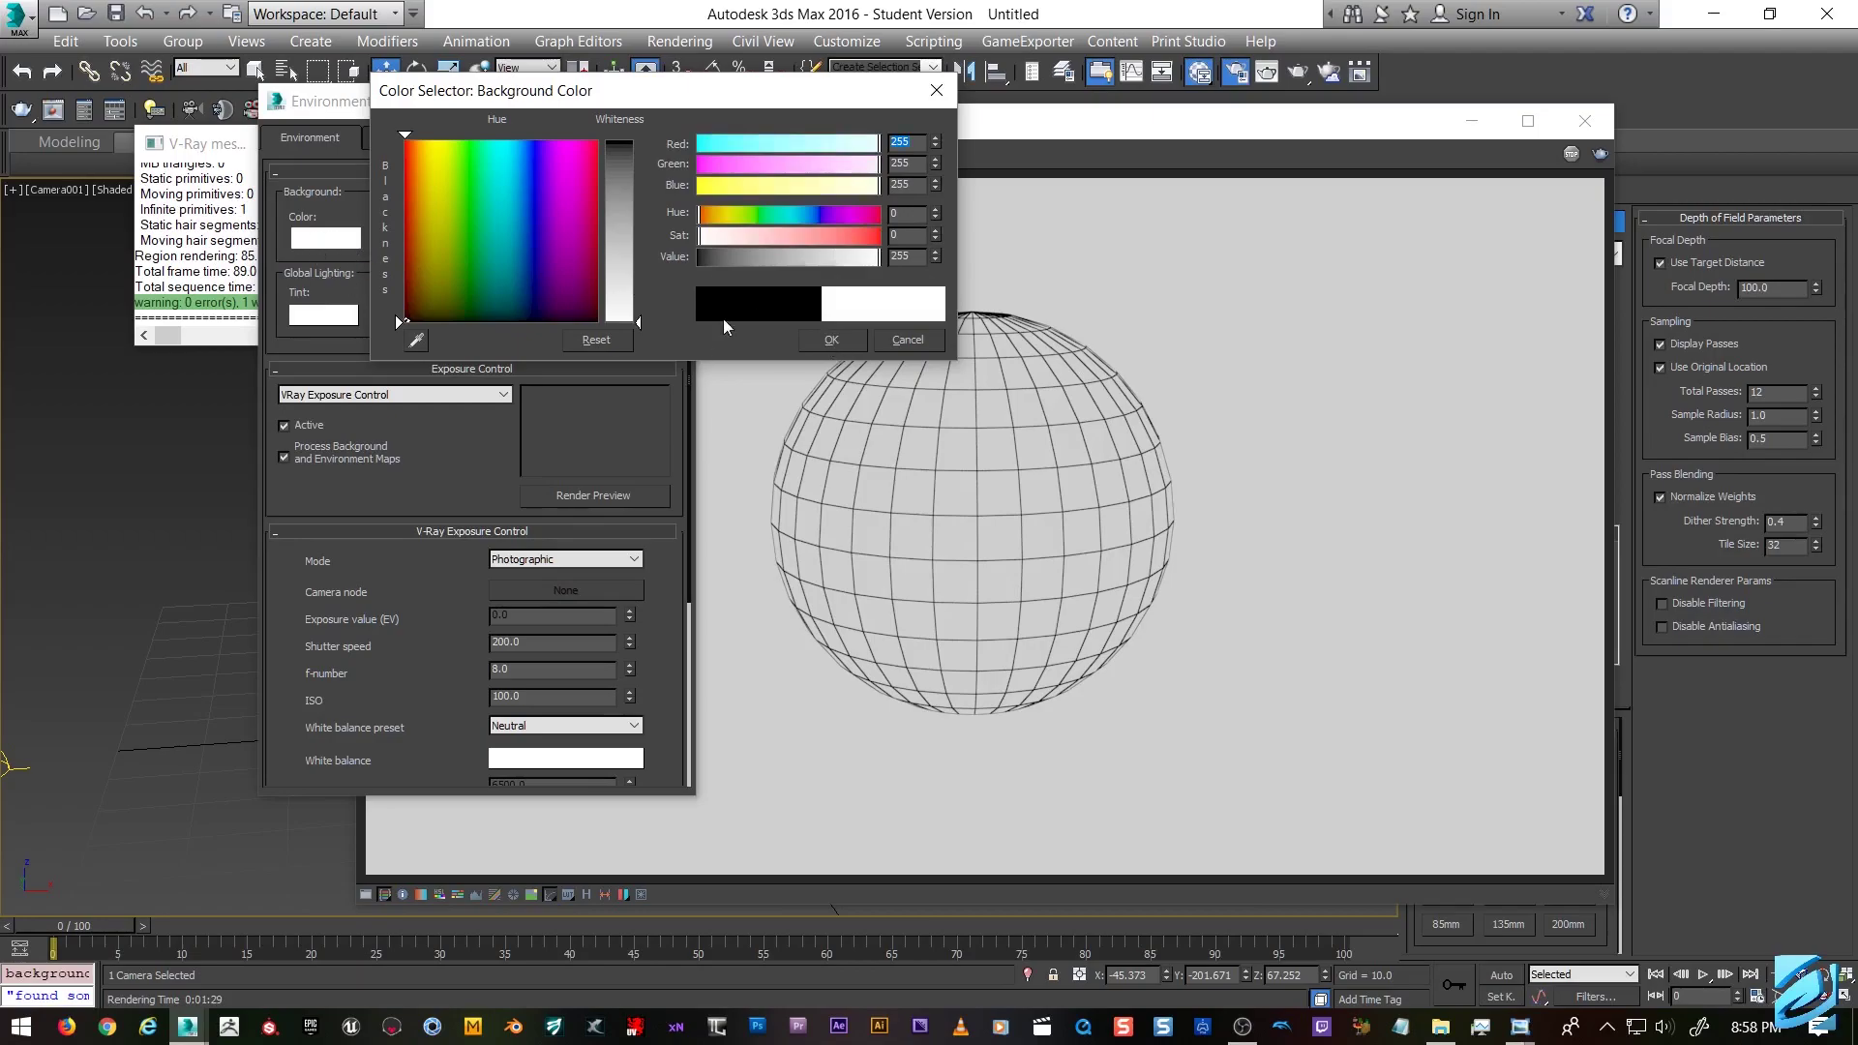
click(828, 341)
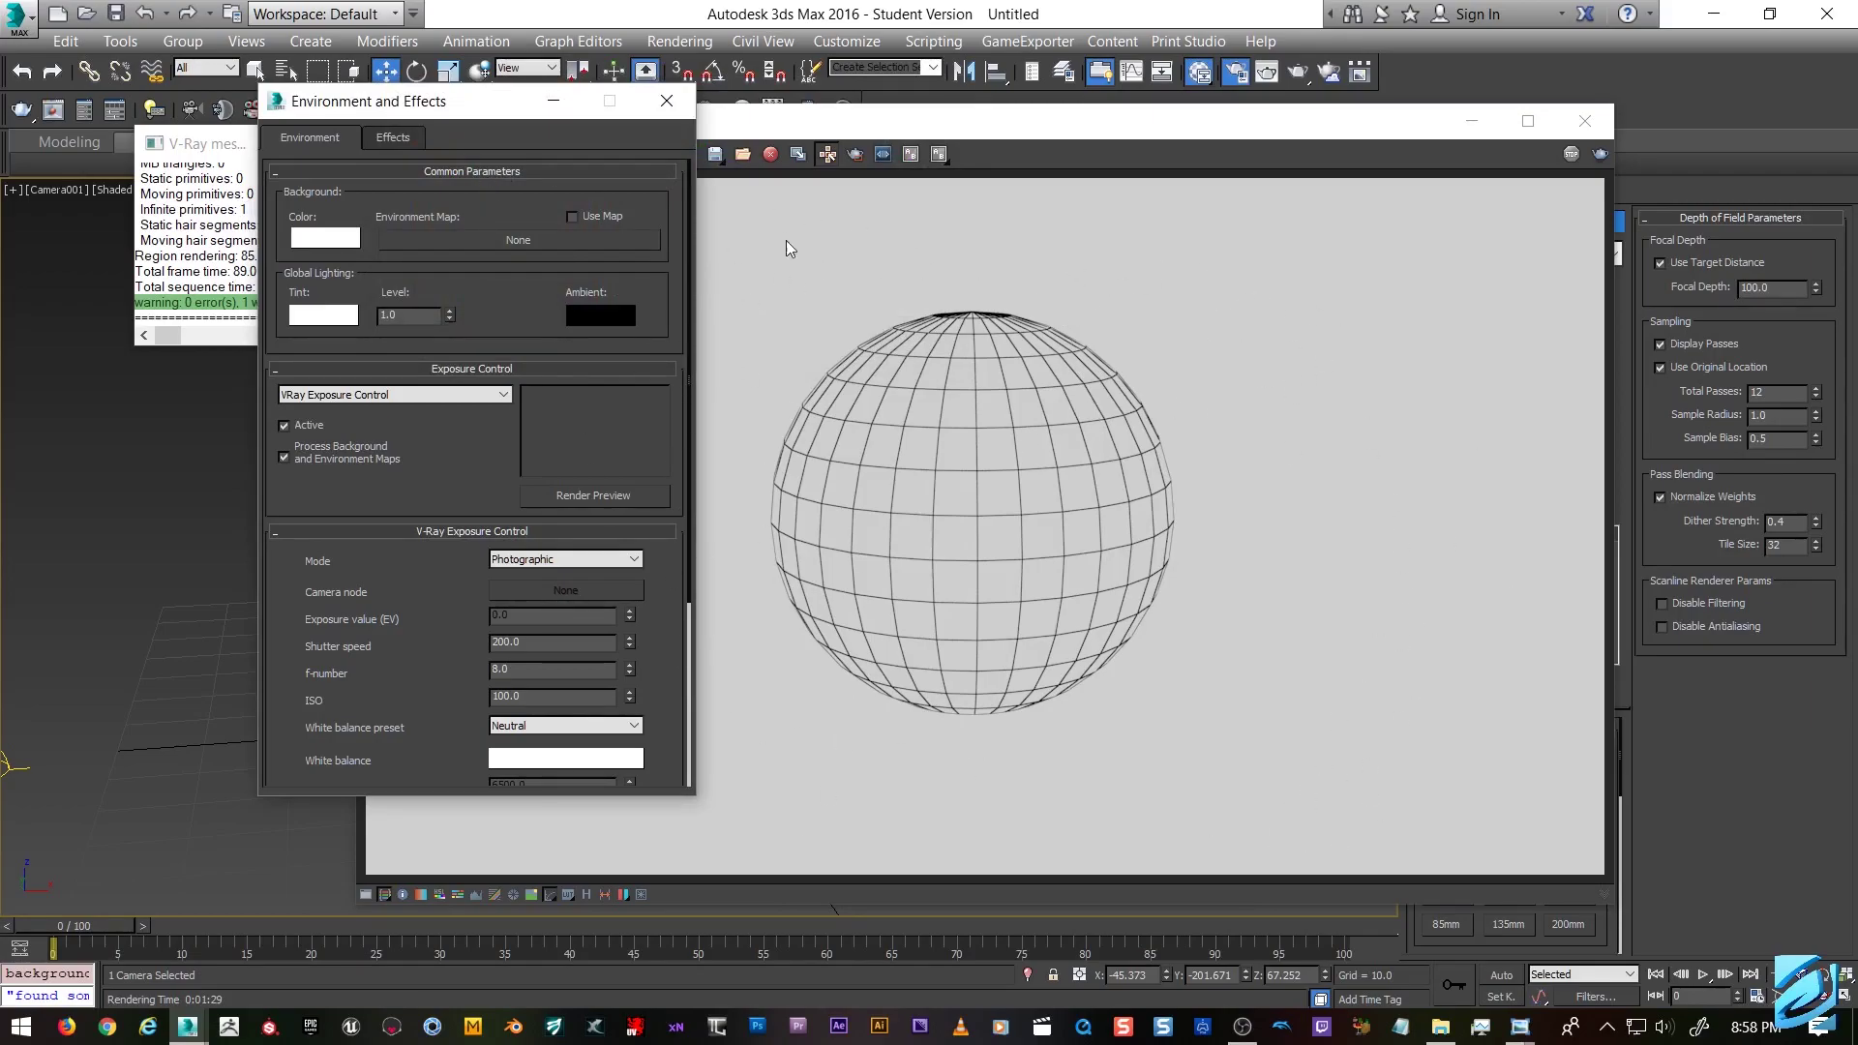
drag(459, 106, 503, 106)
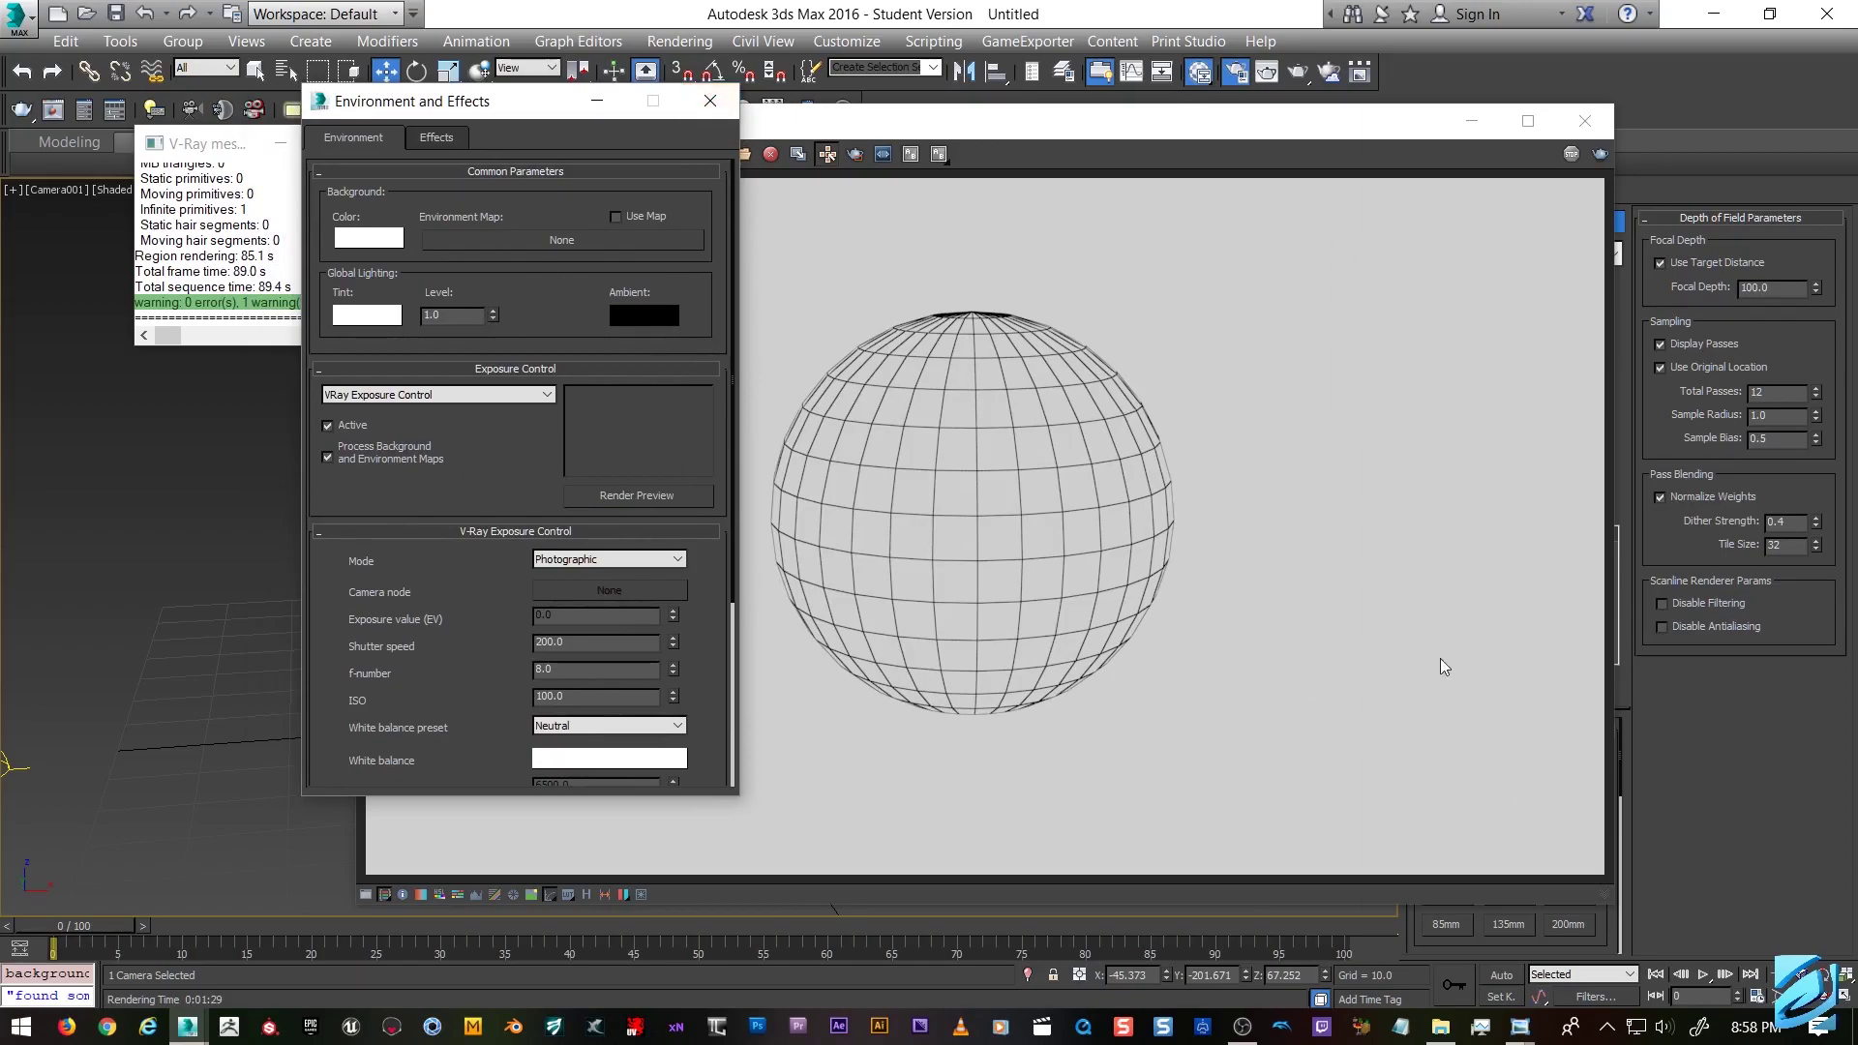
drag(521, 108, 421, 150)
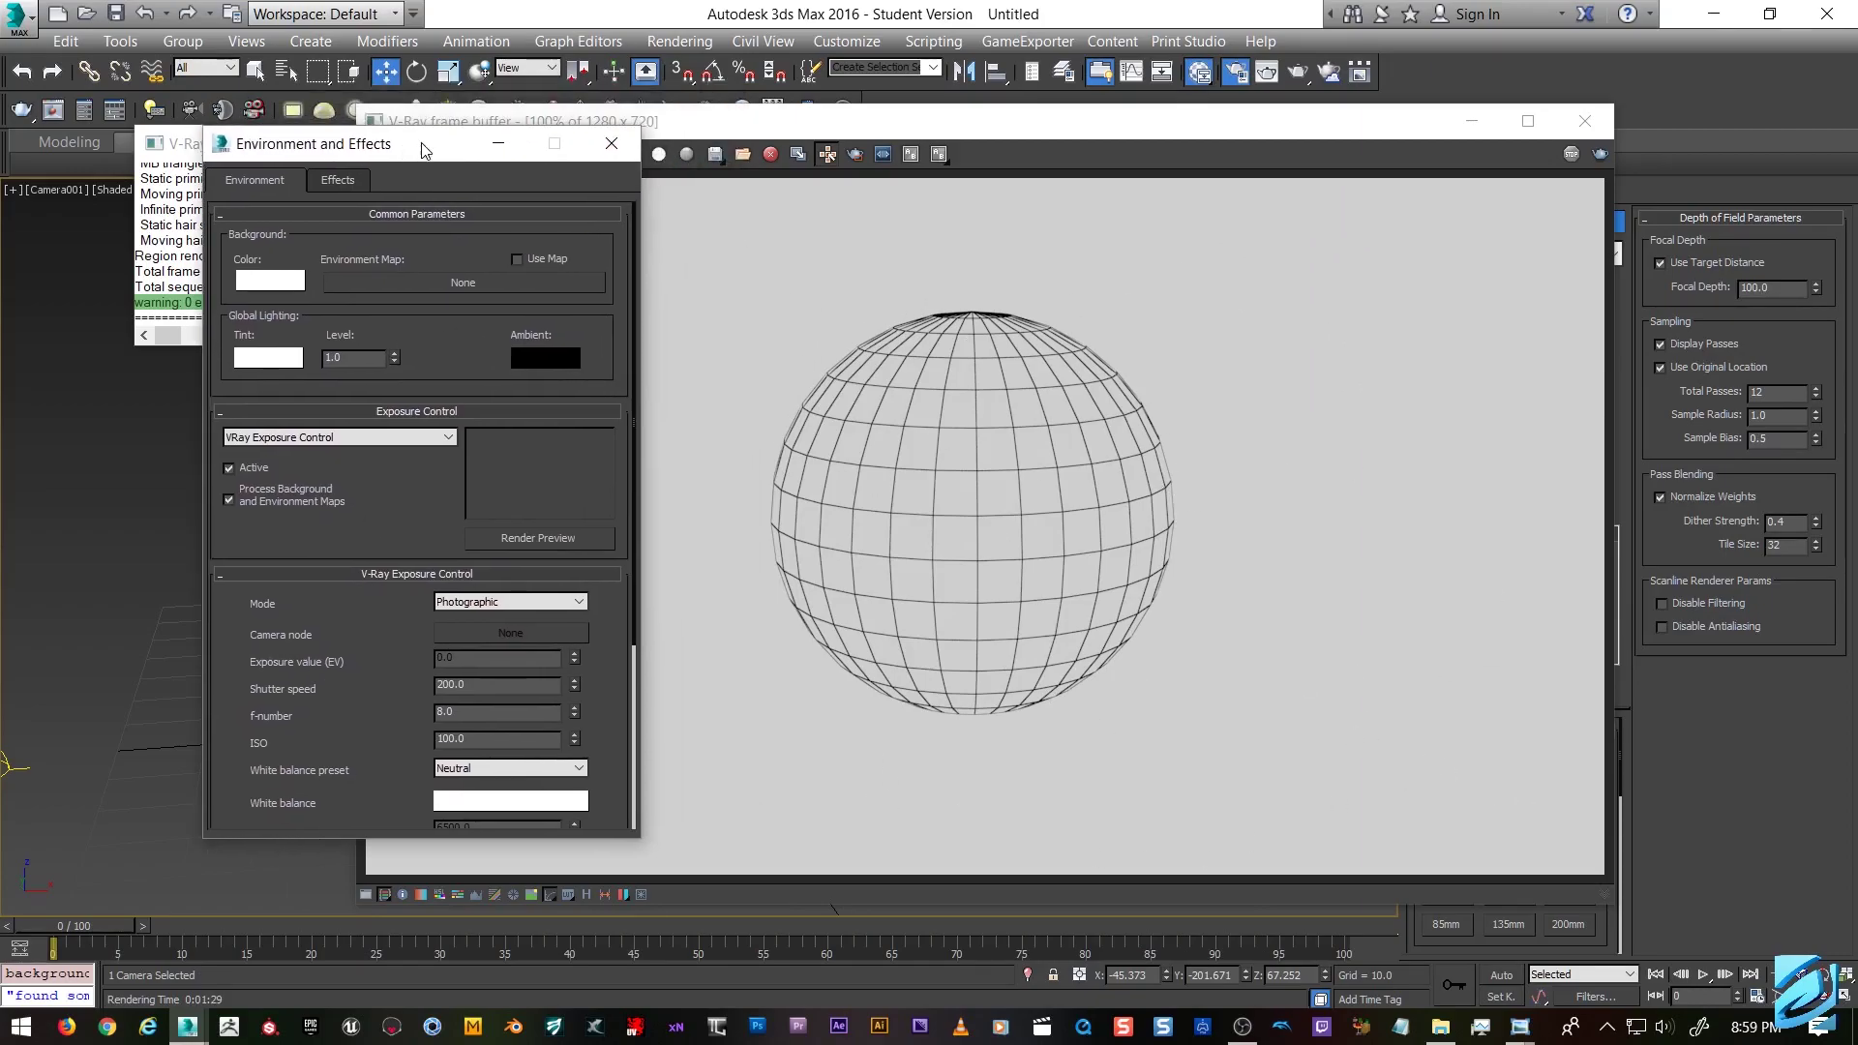
click(610, 145)
drag(791, 121, 740, 75)
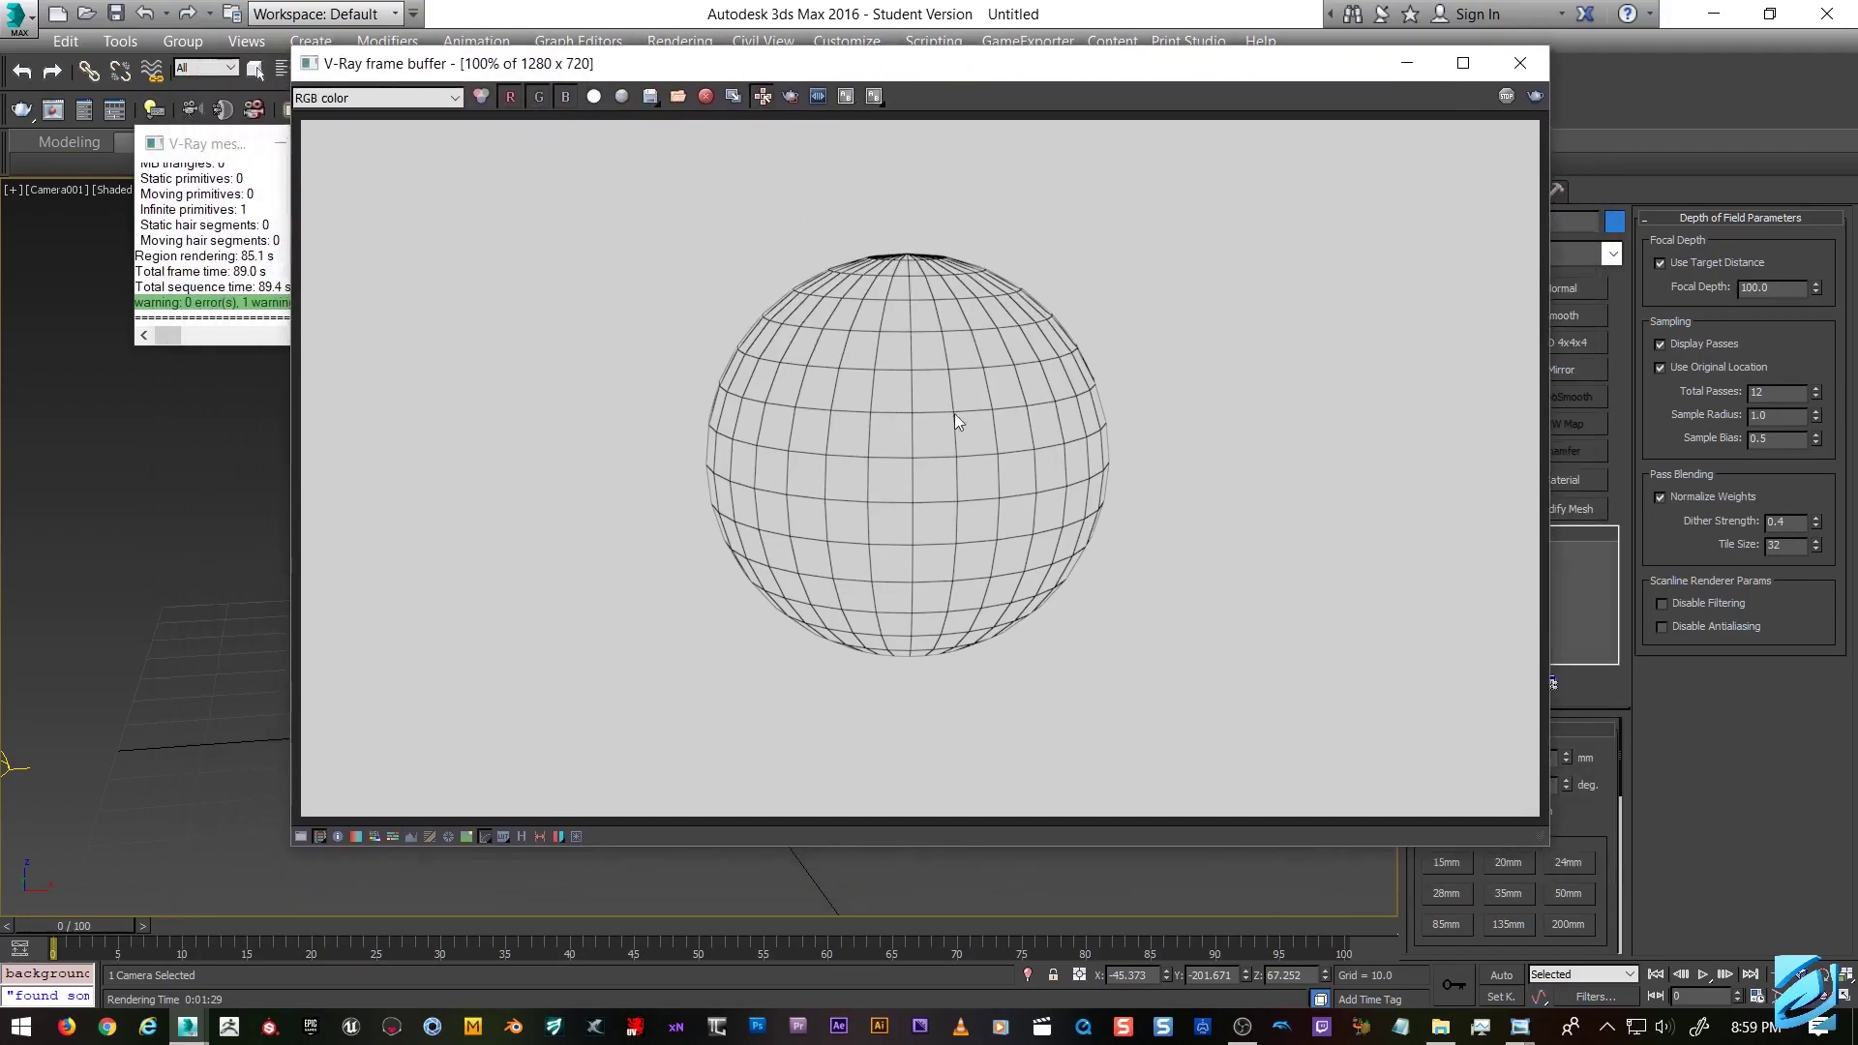
Zoom over the finished render, close the V-Ray frame buffer, and deselect Camera001.
scroll(911, 366, up, 2)
scroll(1163, 493, down, 2)
scroll(1020, 298, down, 1)
scroll(1100, 239, up, 1)
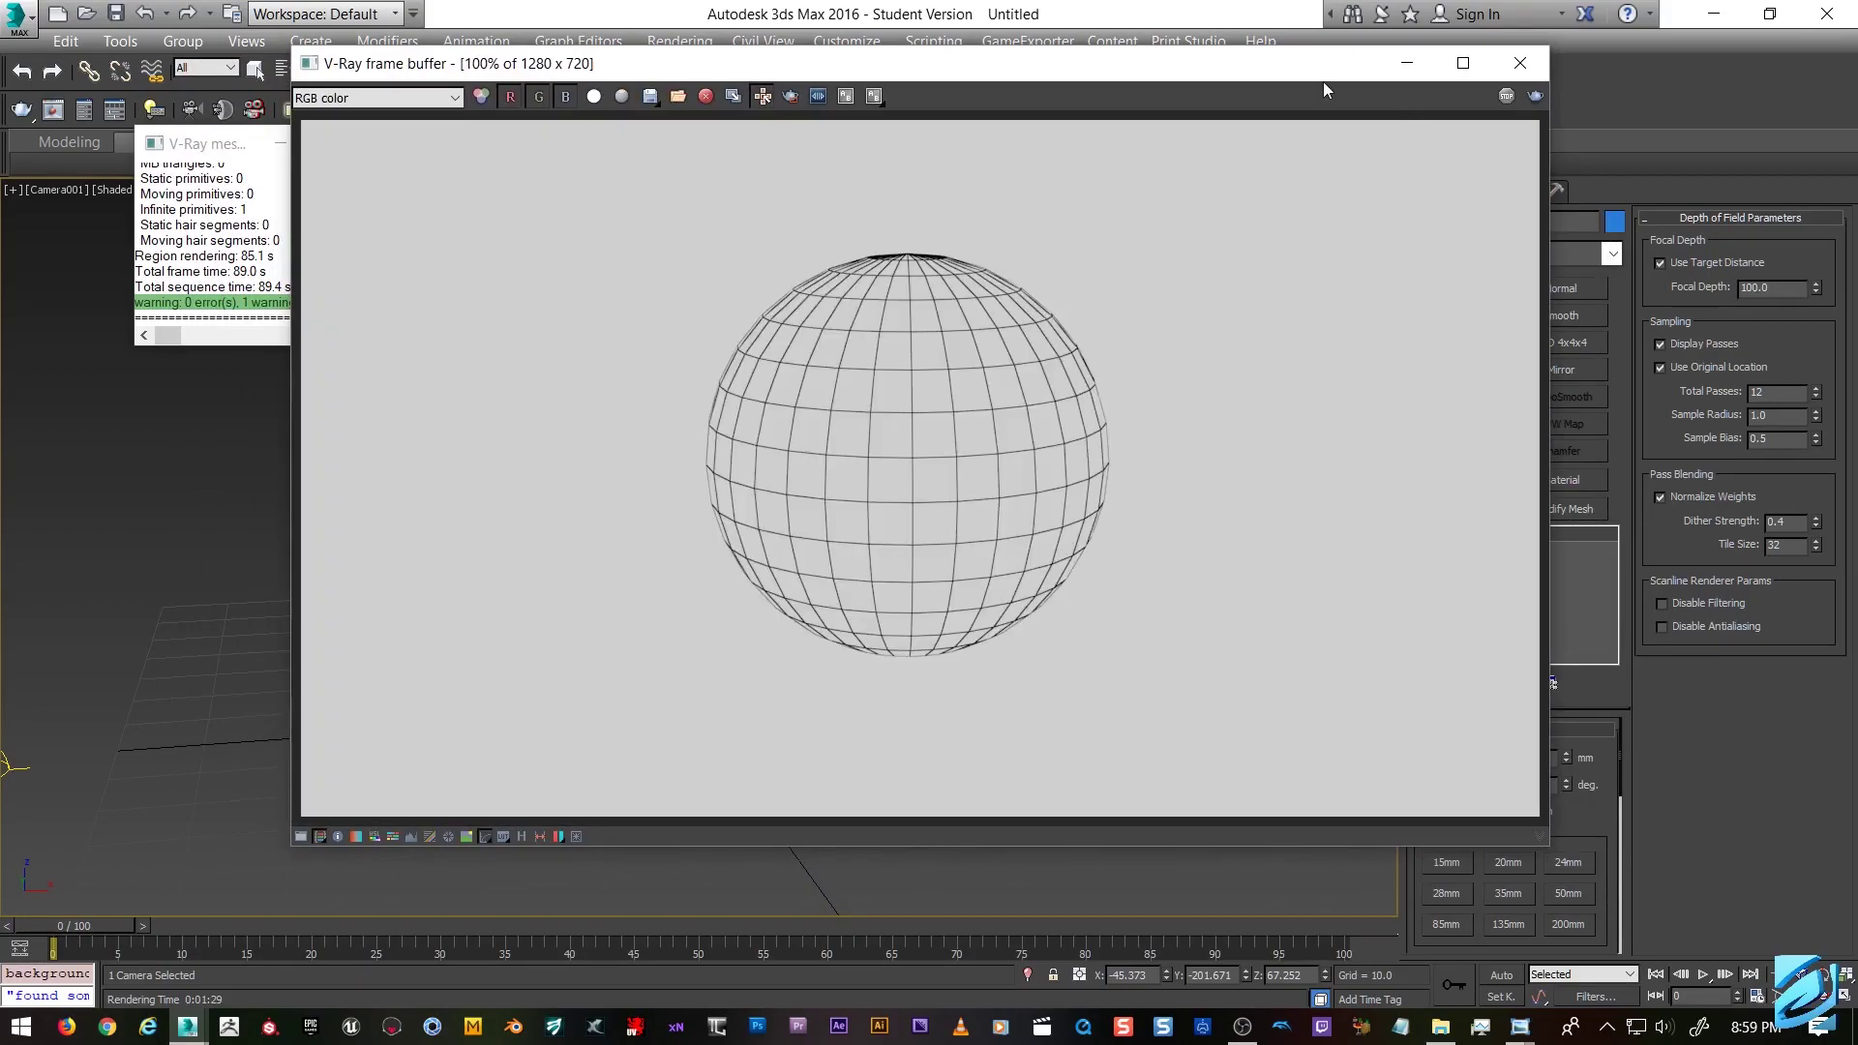
scroll(985, 371, up, 1)
scroll(990, 373, down, 1)
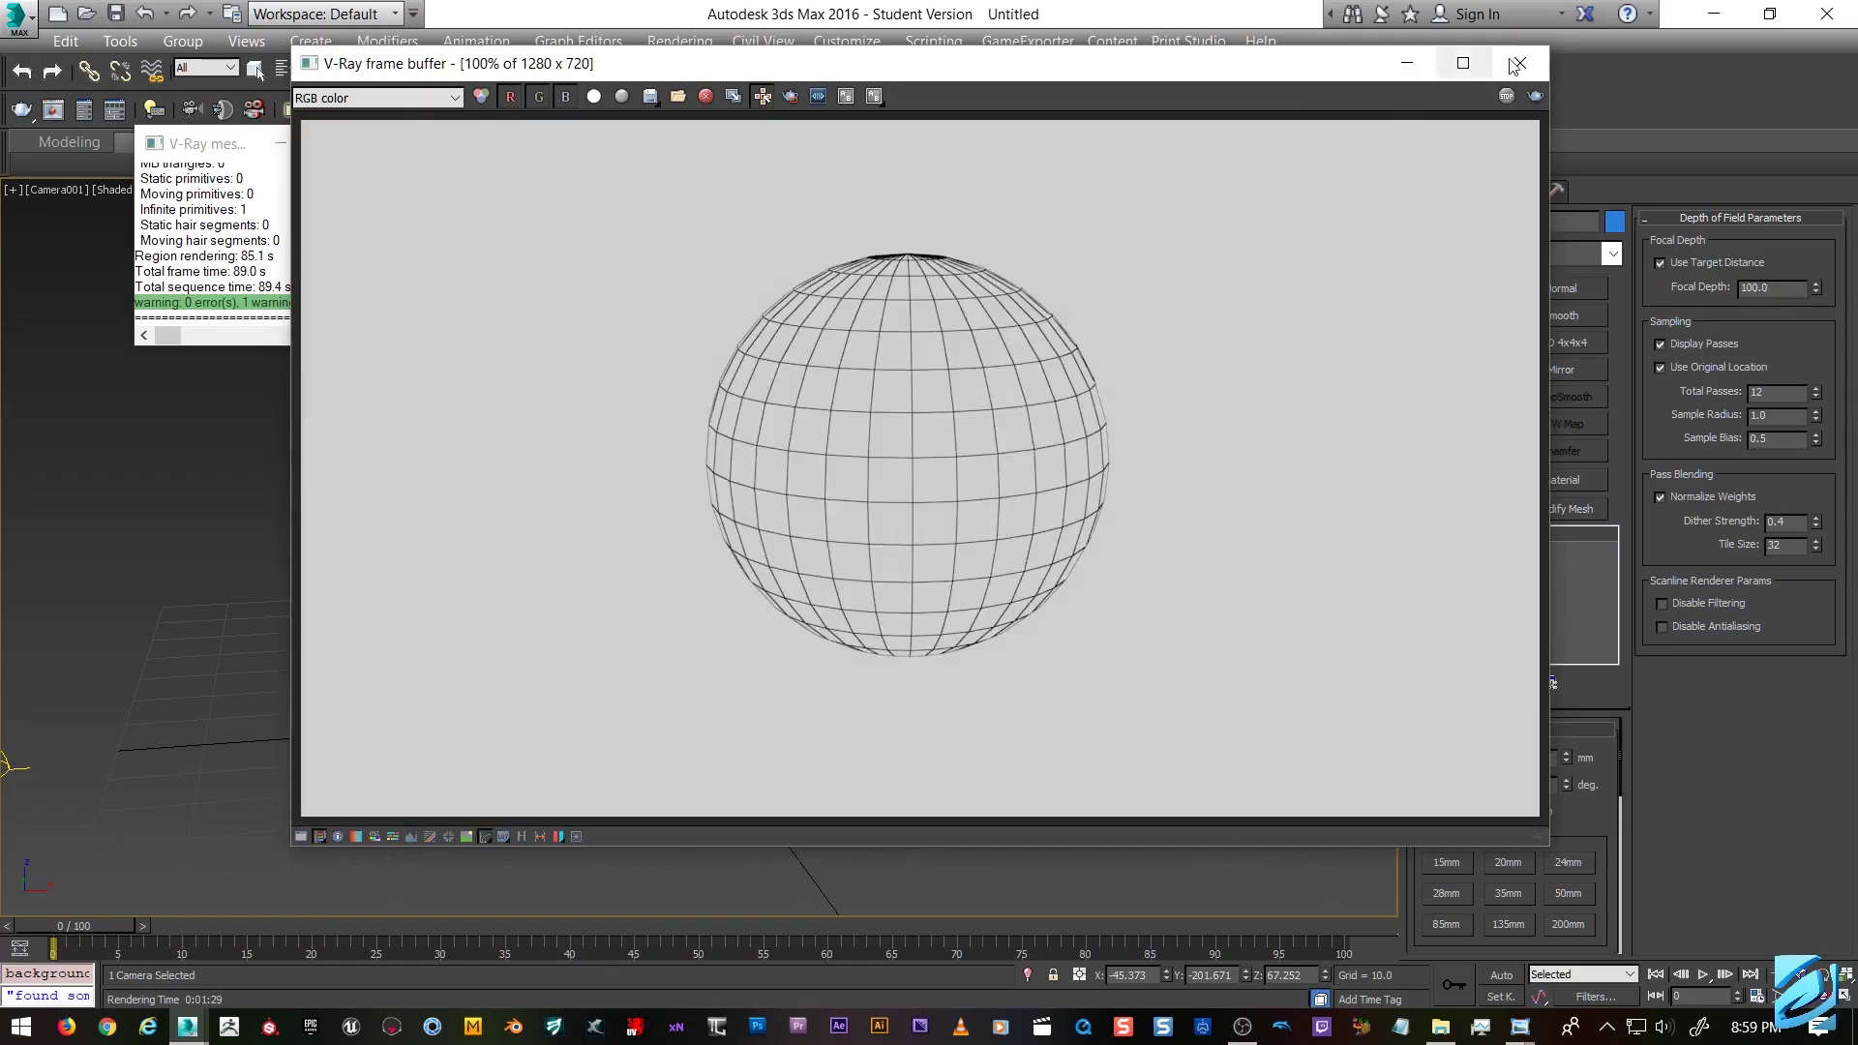
click(1519, 64)
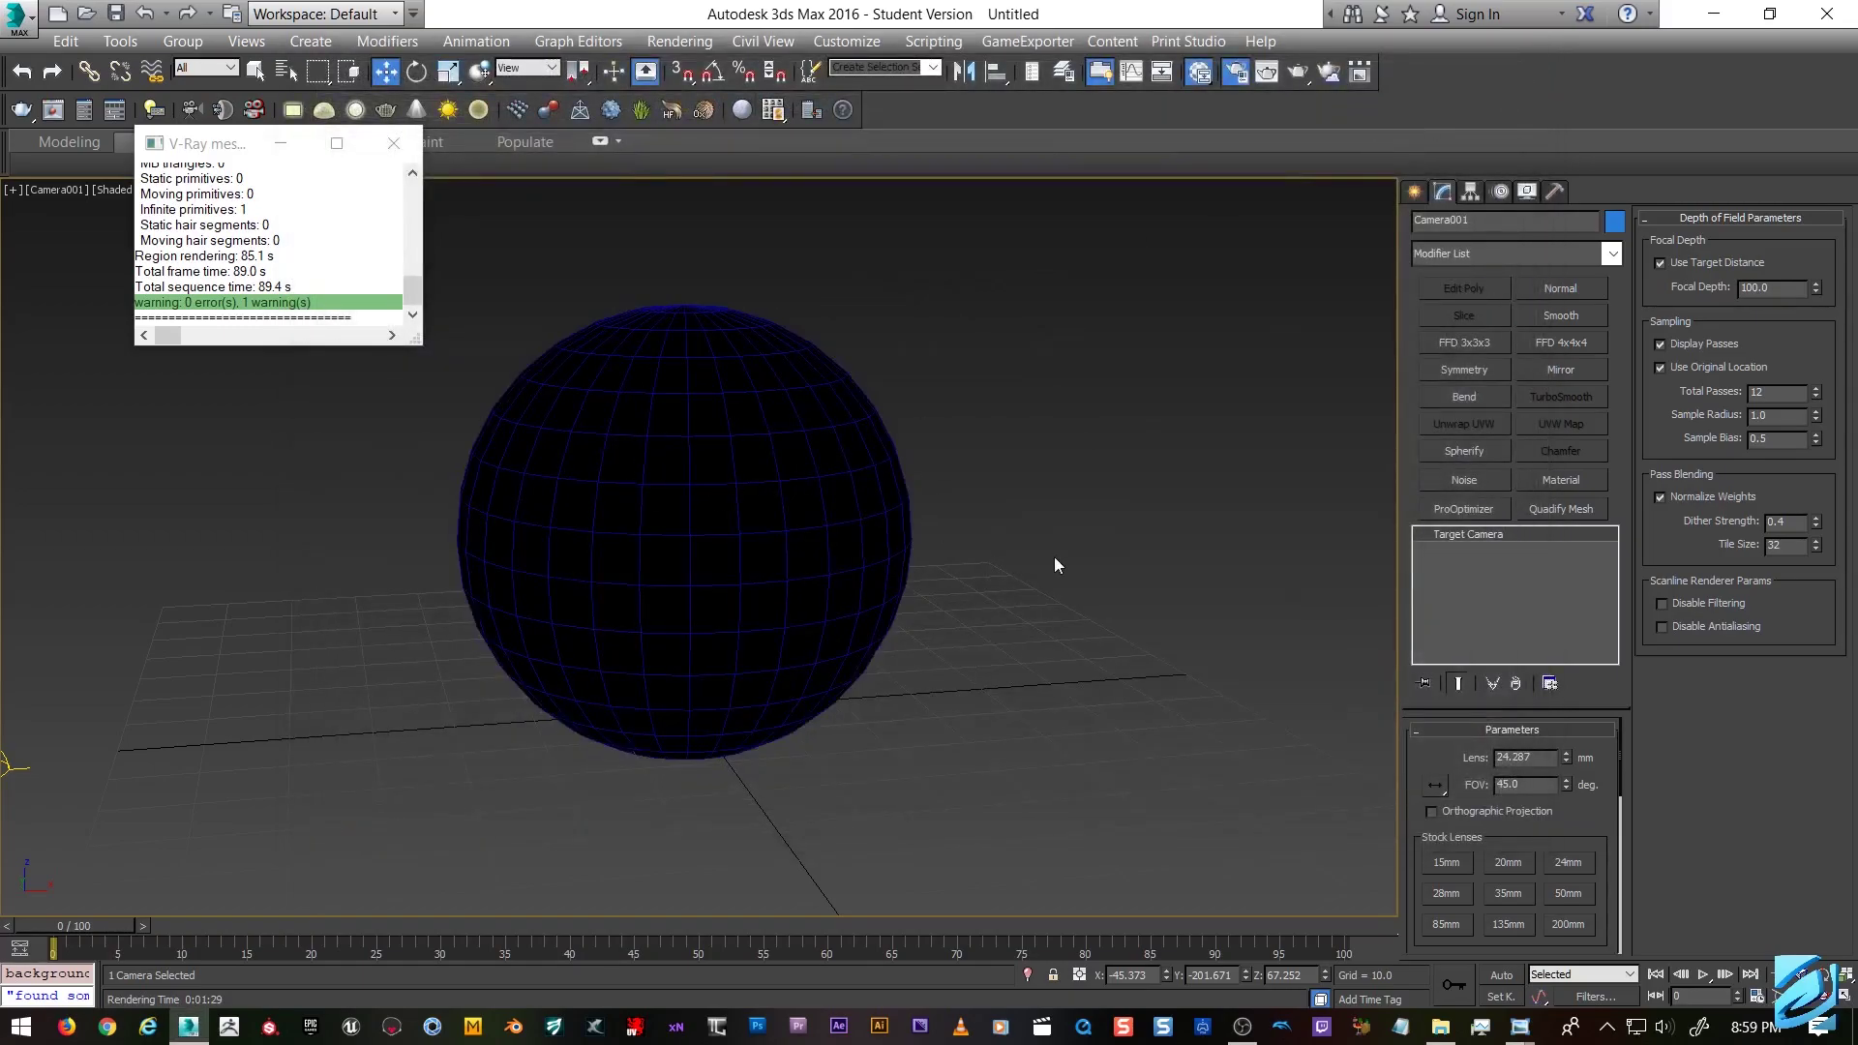
click(1052, 495)
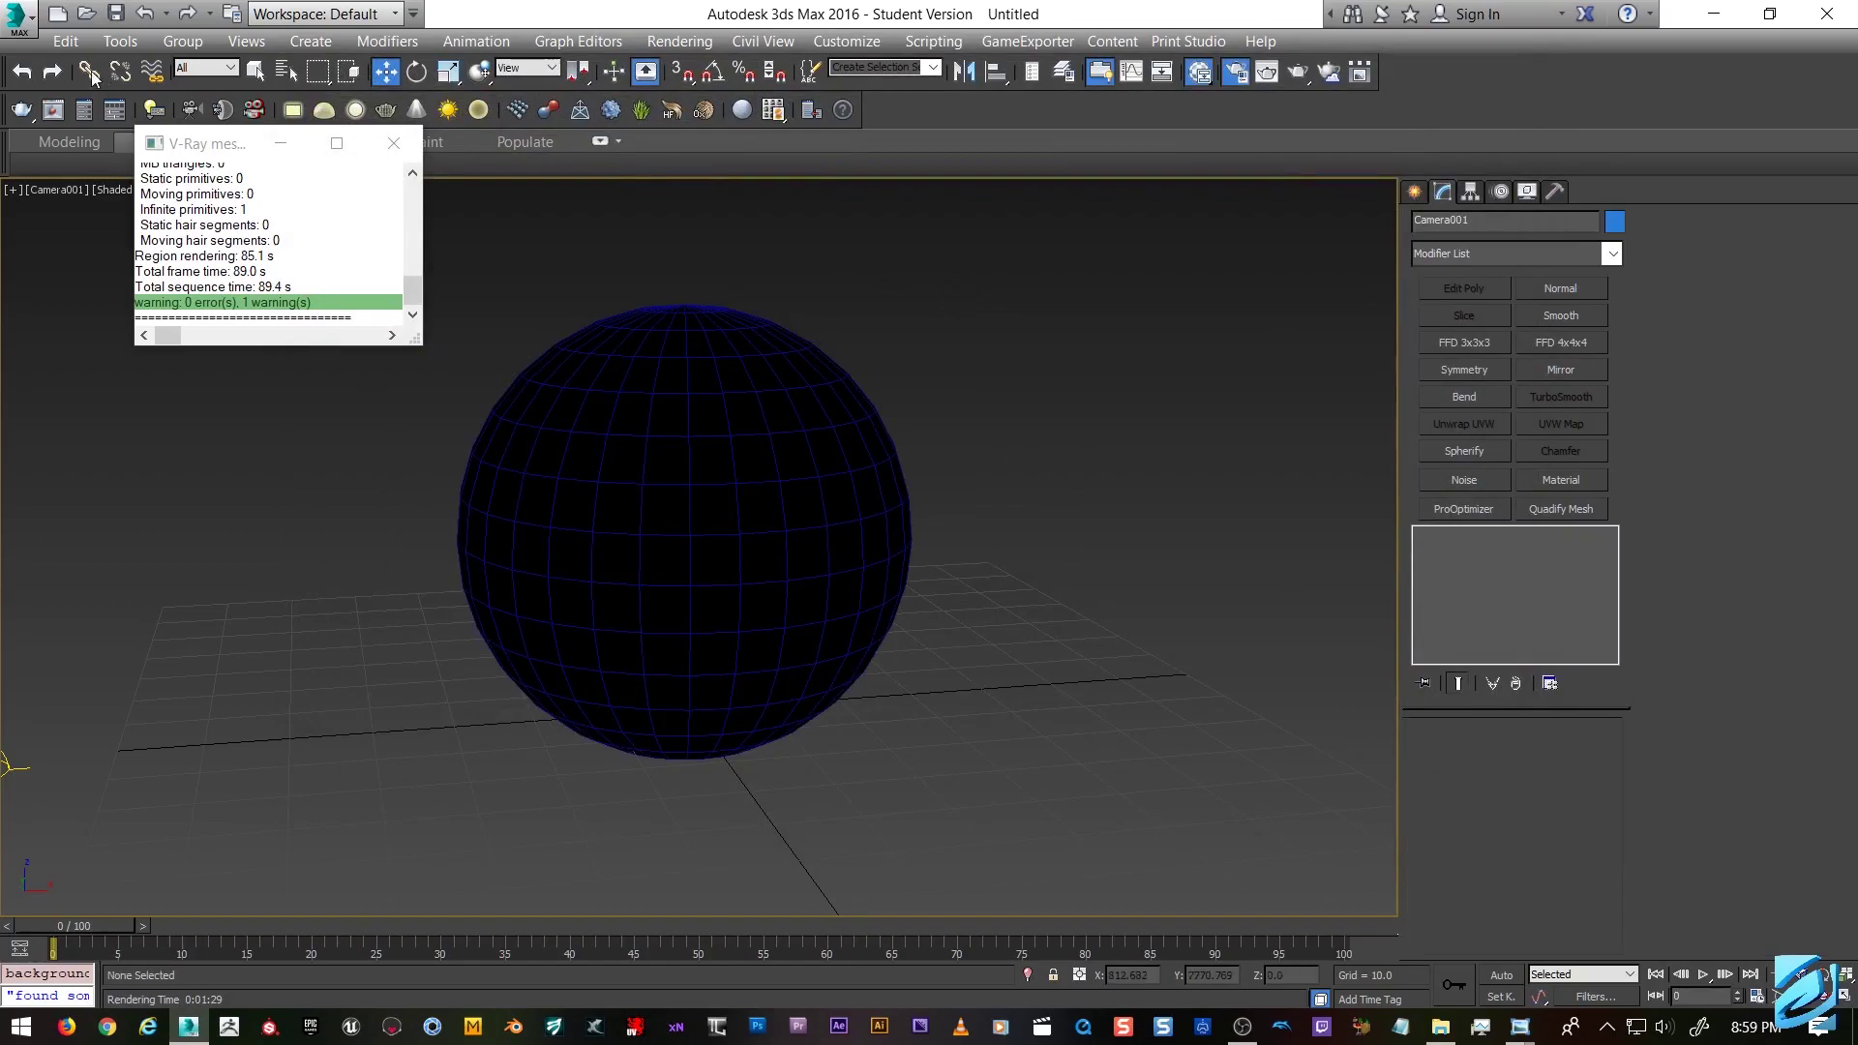
Reset to an empty Untitled scene with Don't Save, minimize V-Ray messages, and activate the Front view.
click(17, 17)
click(70, 136)
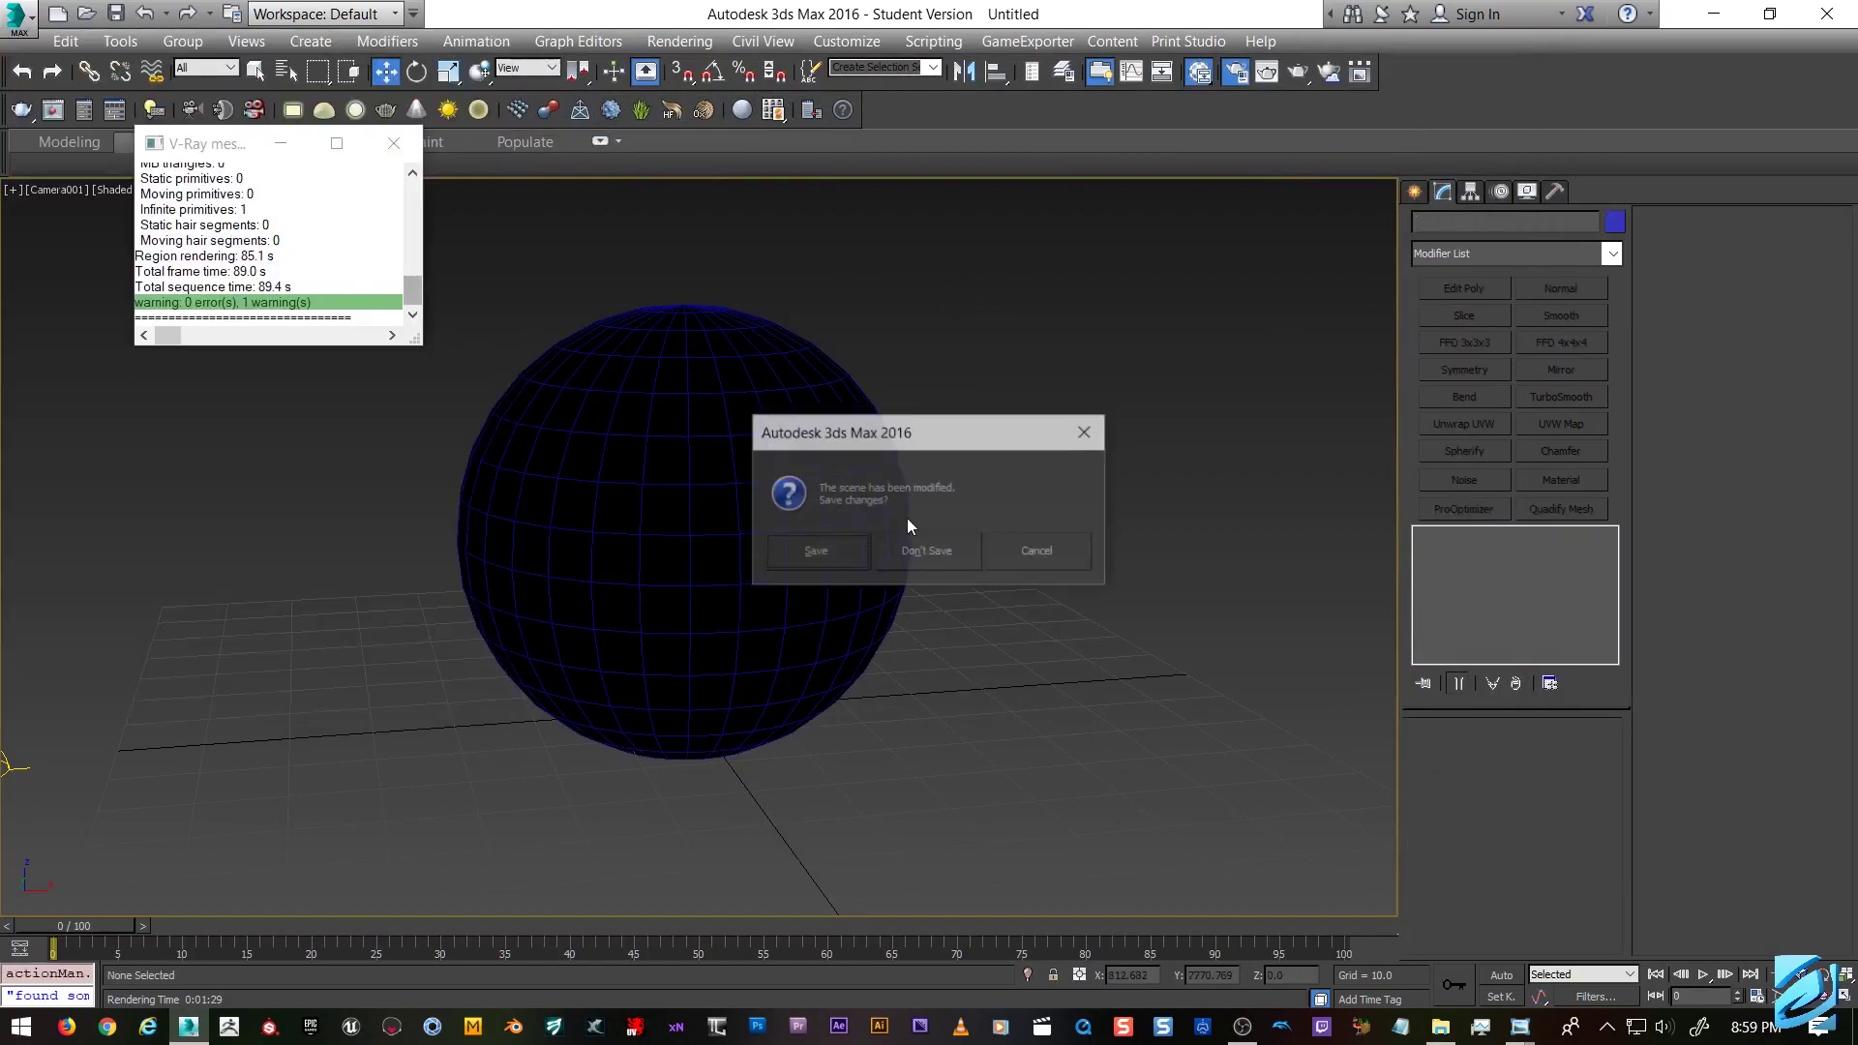
click(921, 550)
click(882, 564)
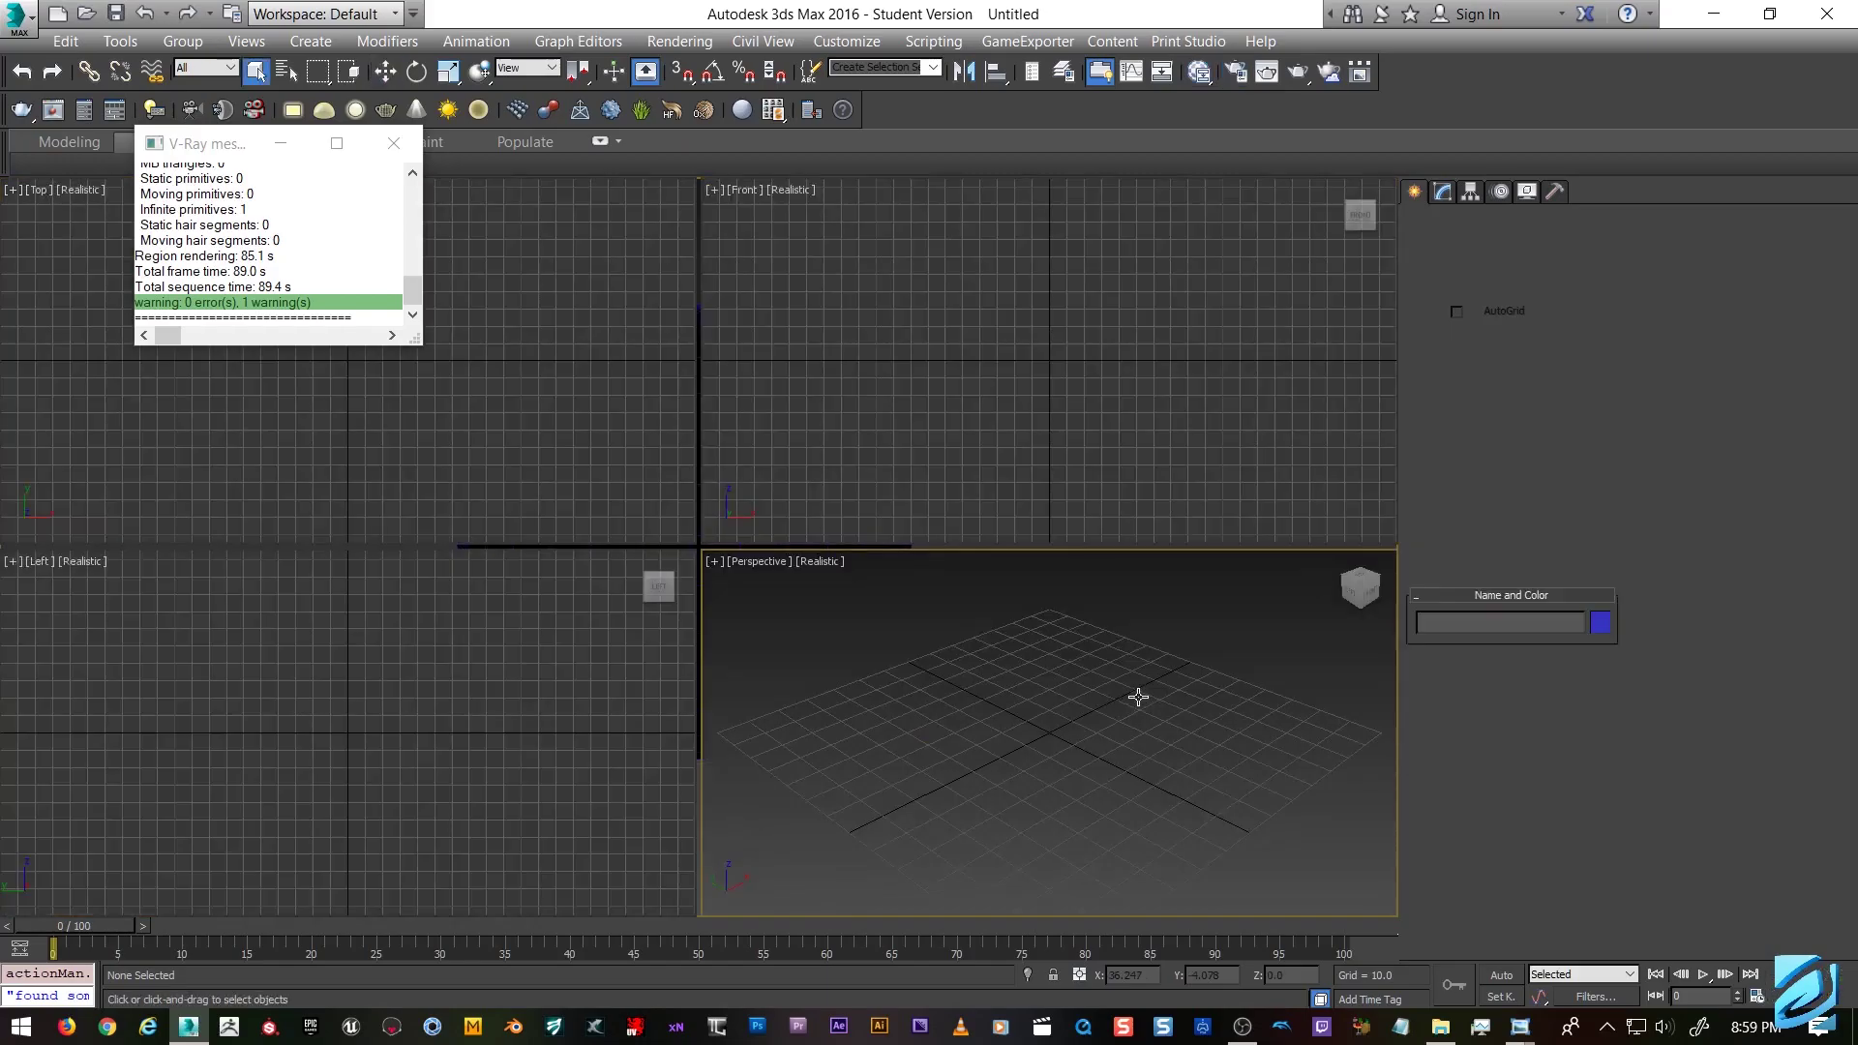
click(281, 145)
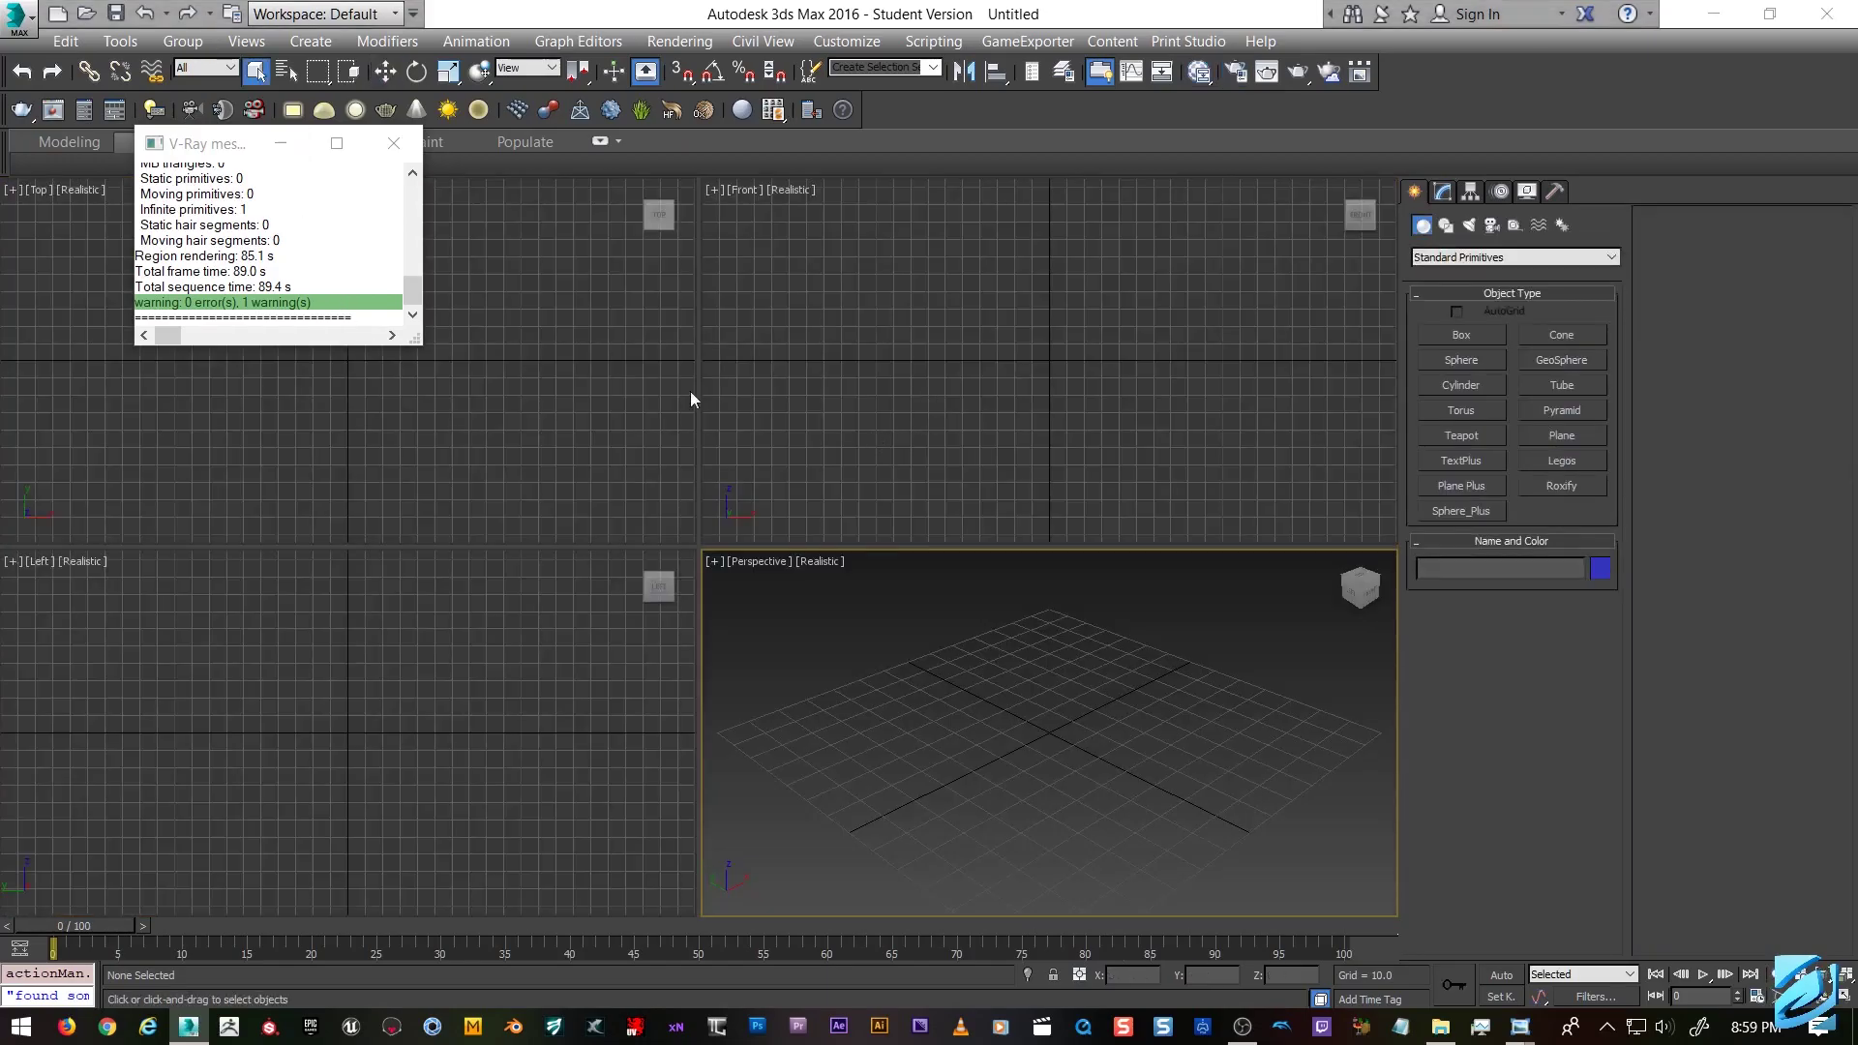
click(907, 391)
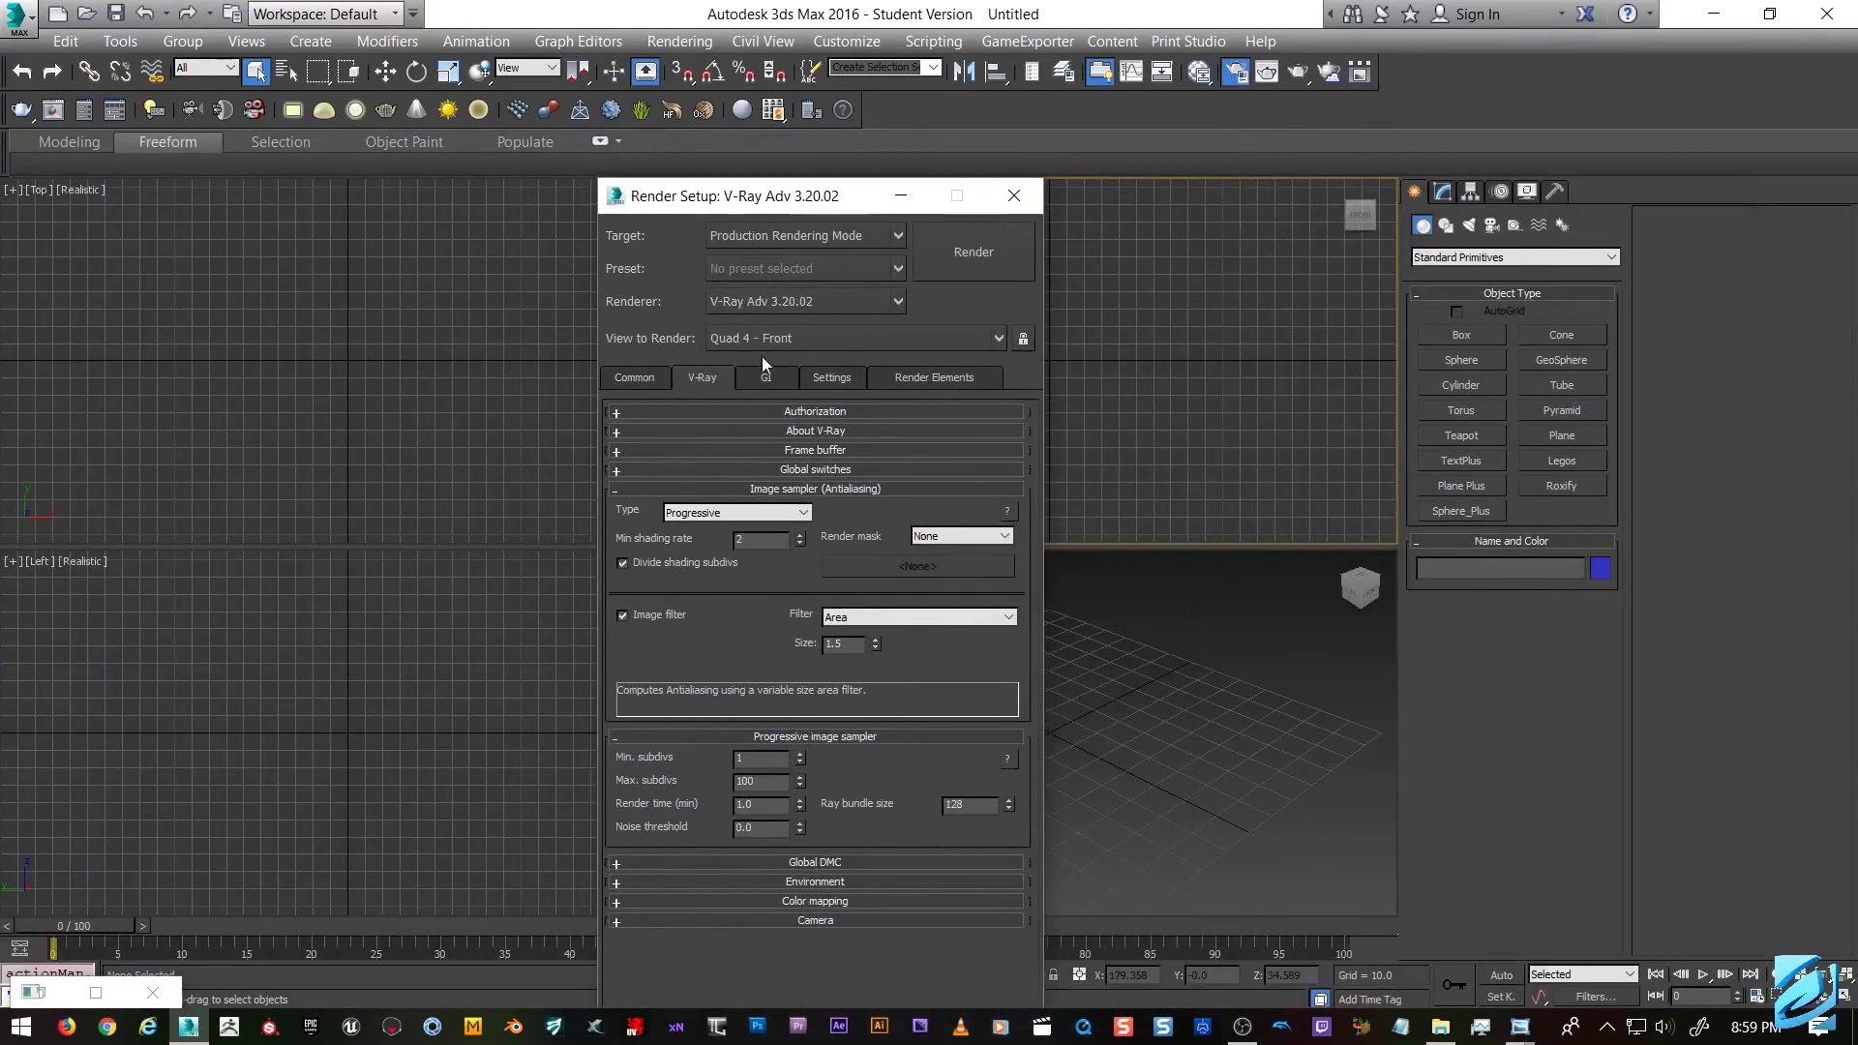
Load all categories of the mental_ray render preset and move the Render Setup window off to the right.
click(751, 269)
click(765, 319)
click(1064, 586)
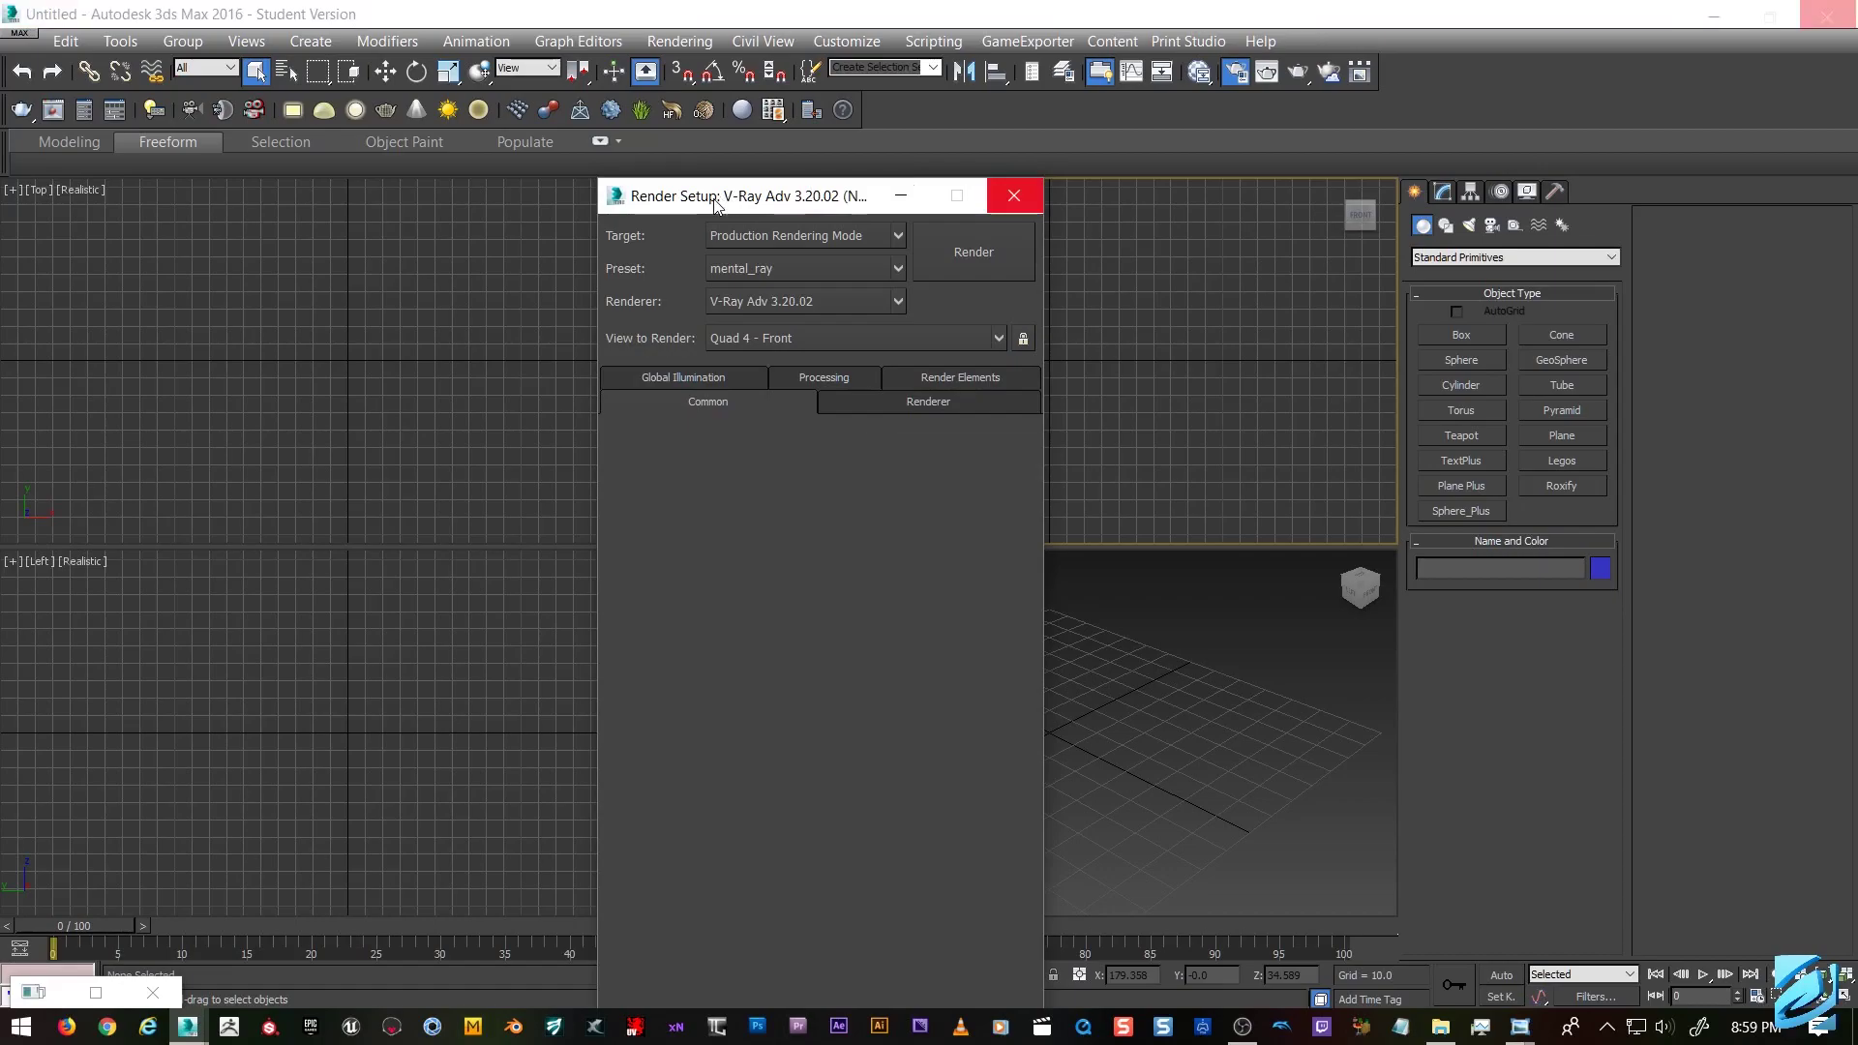
drag(716, 203, 795, 169)
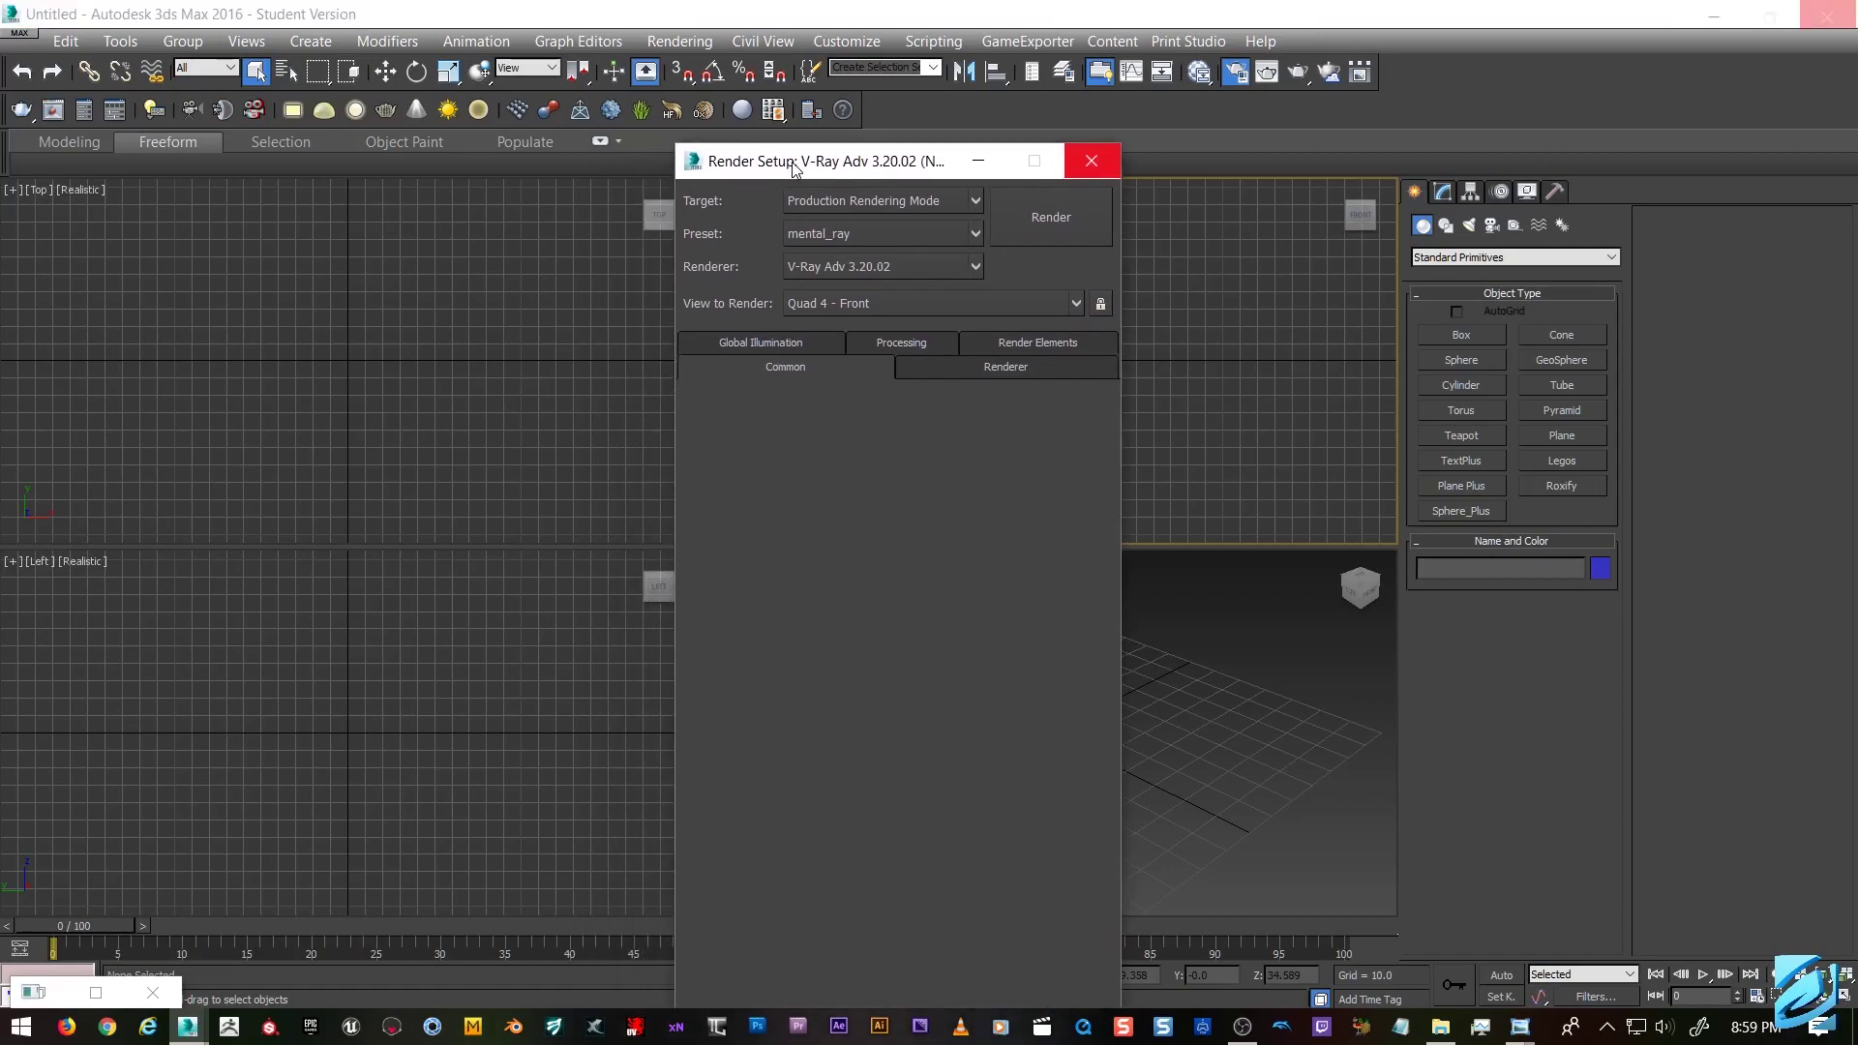
drag(795, 169, 1856, 193)
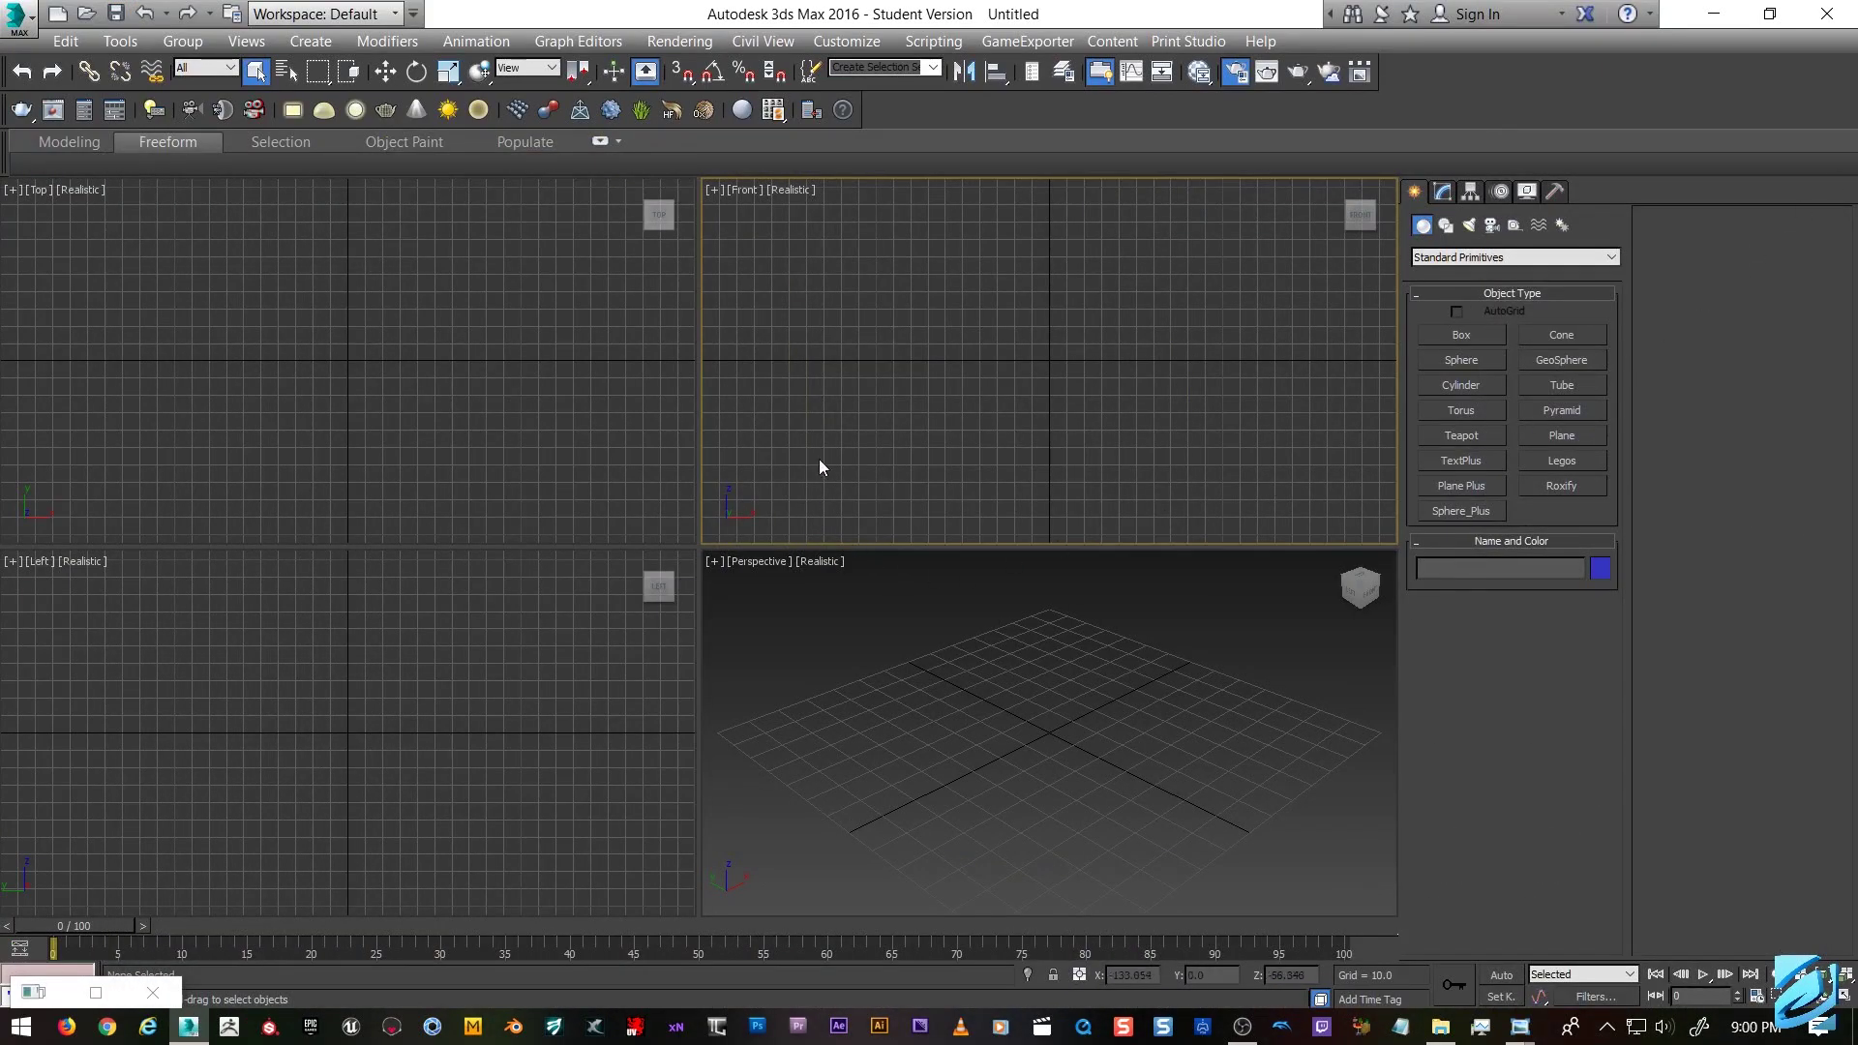
Draw a sphere at the grid centre in the maximized Perspective view.
click(868, 651)
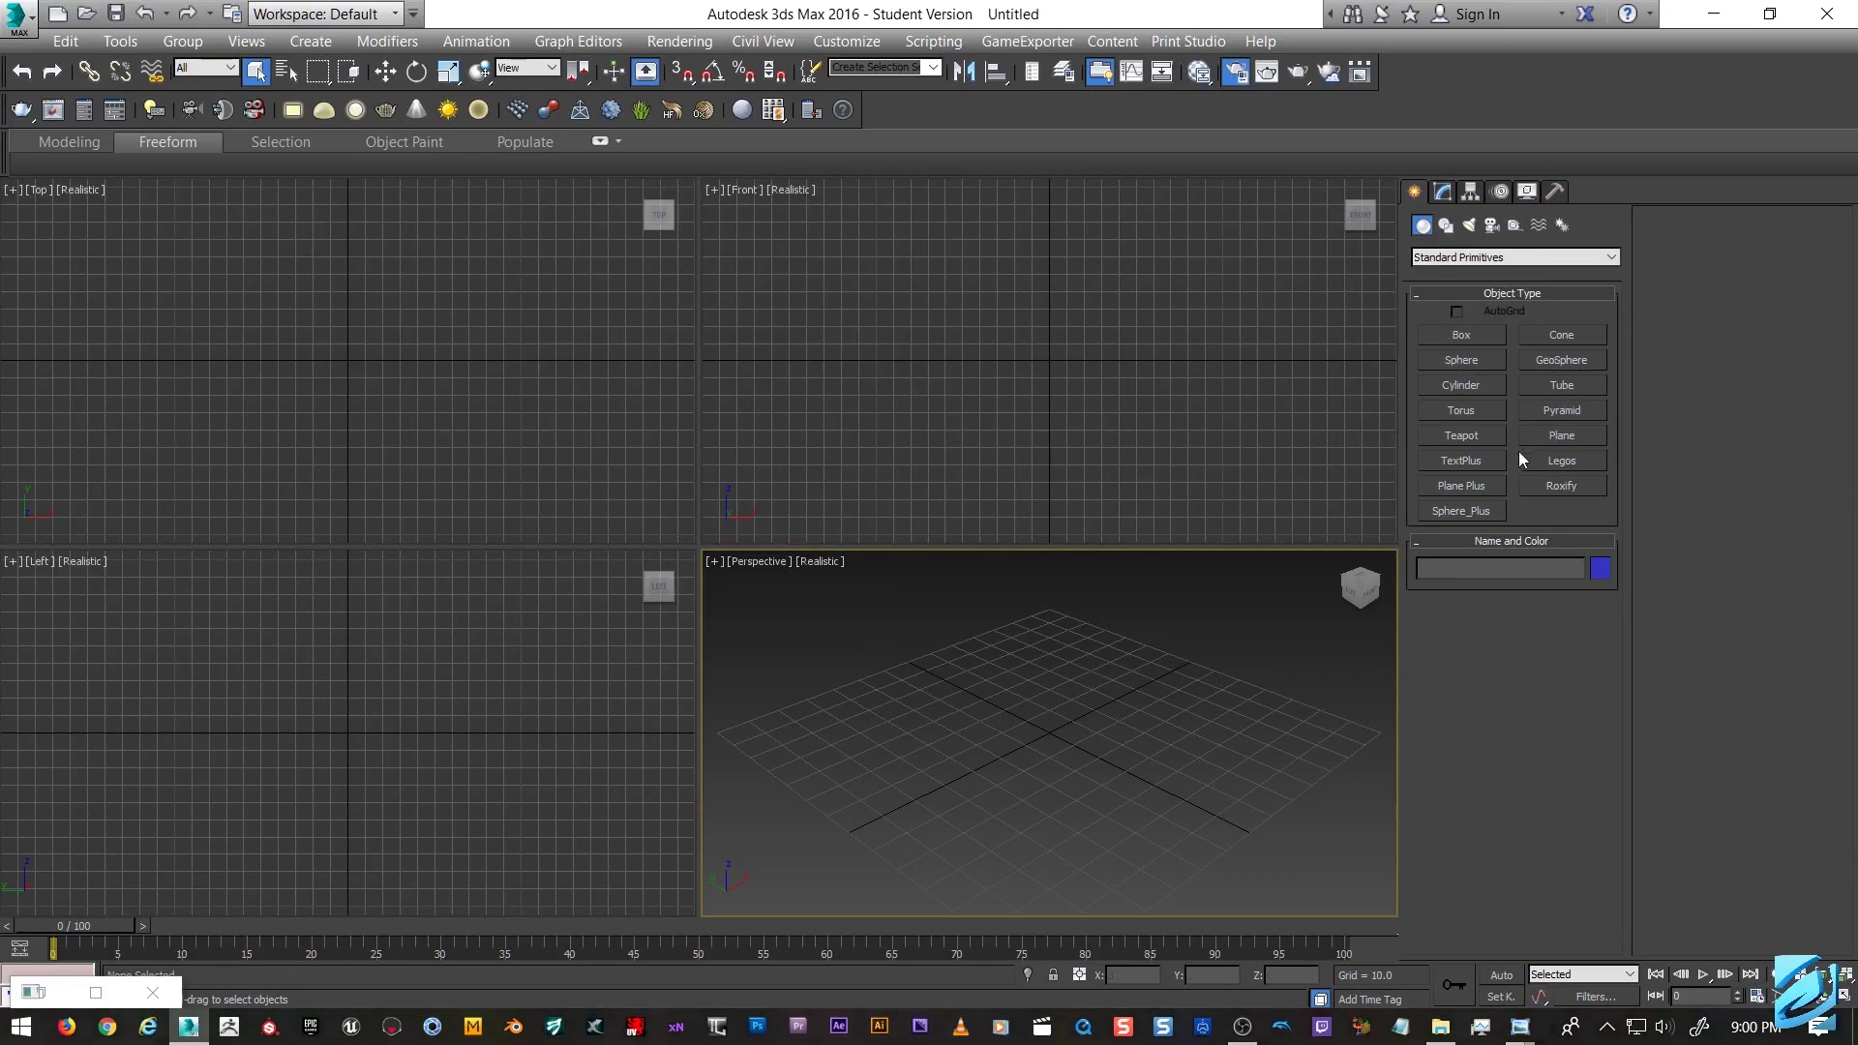
click(1477, 367)
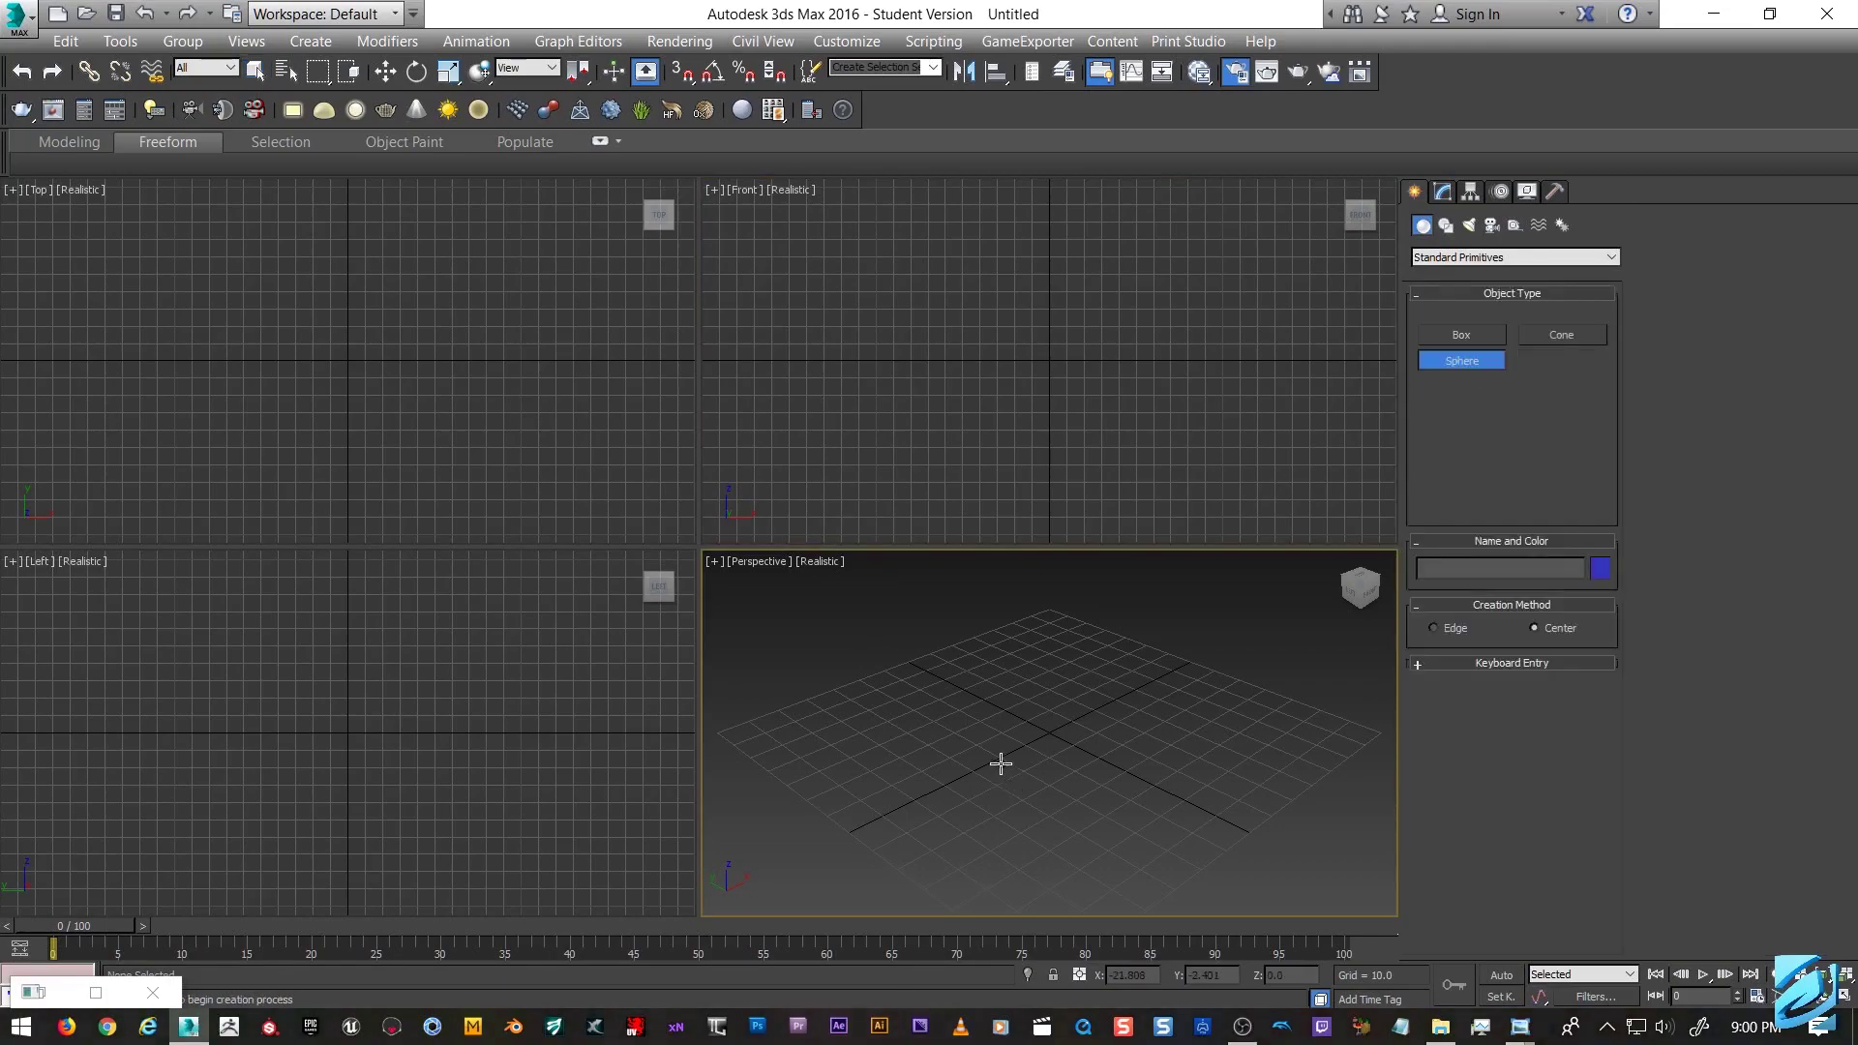
key(alt+w)
drag(717, 551, 728, 377)
Move the sphere up above the grid and open the Slate Material Editor.
key(w)
scroll(723, 578, down, 2)
alt+middle_drag(871, 435, 1016, 494)
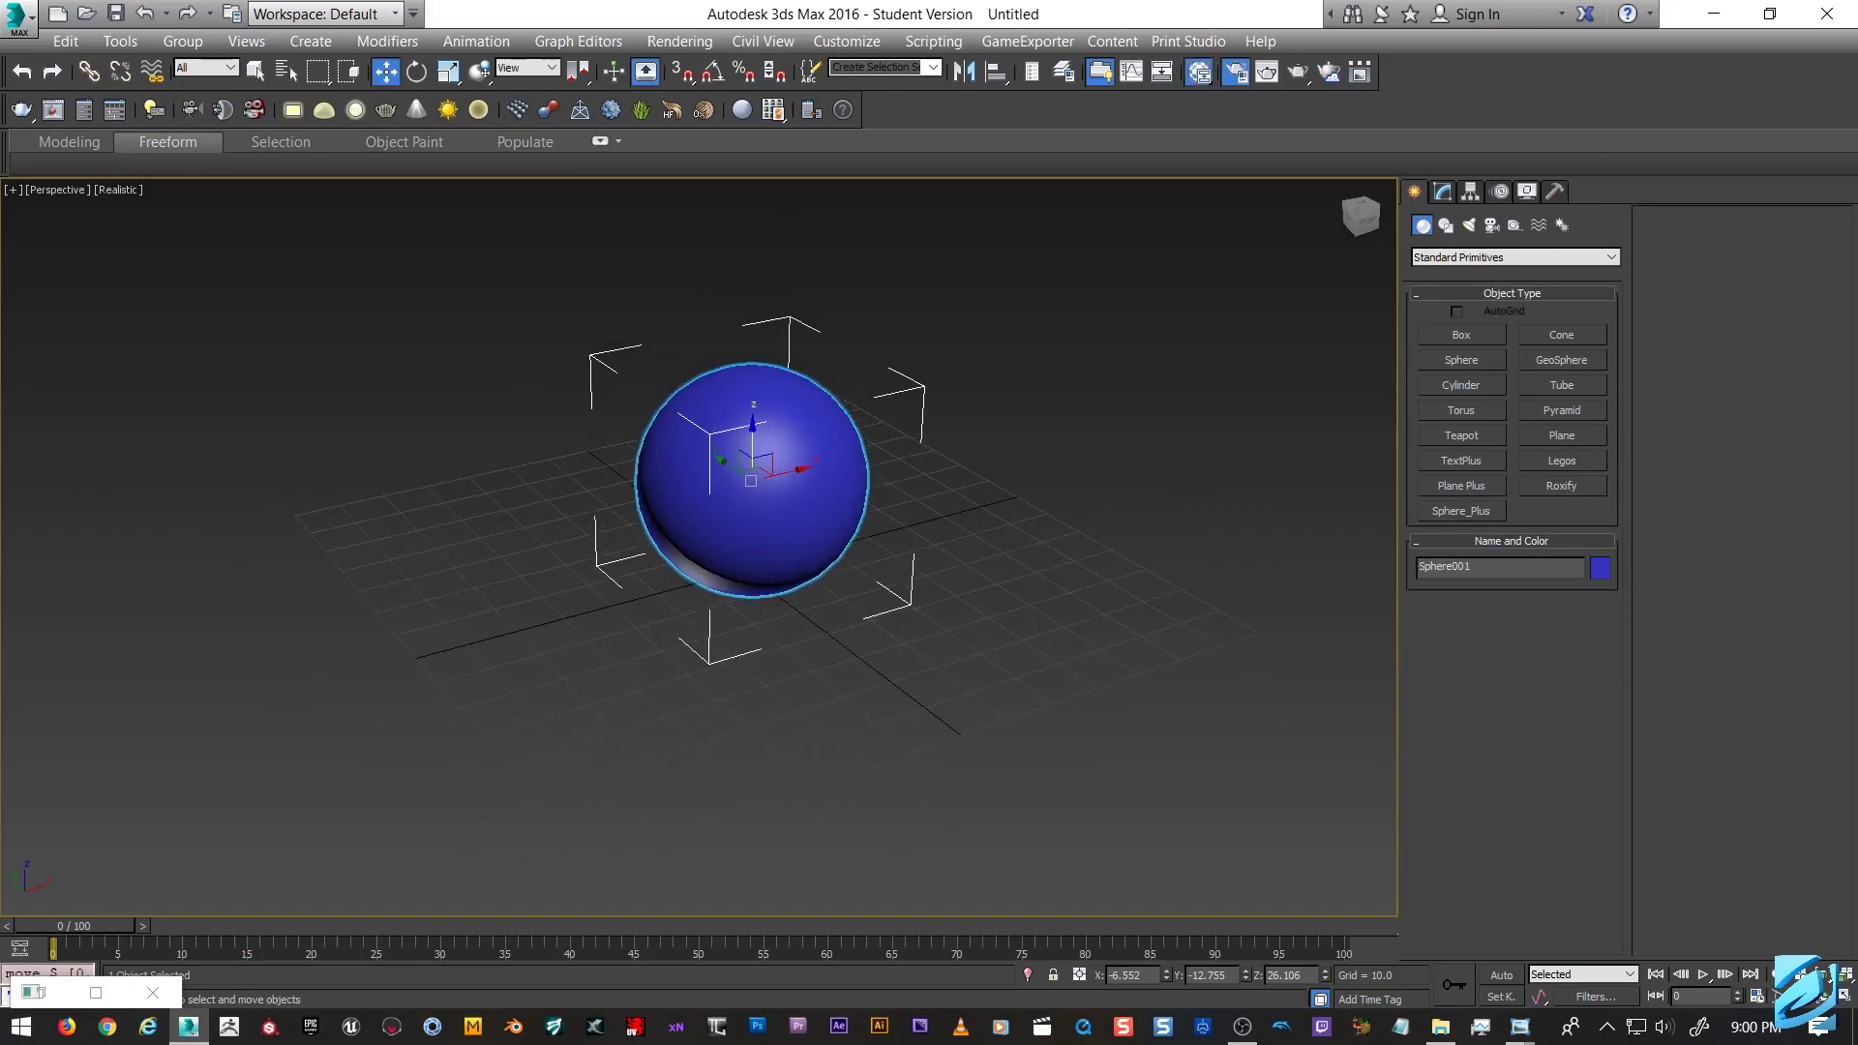
key(m)
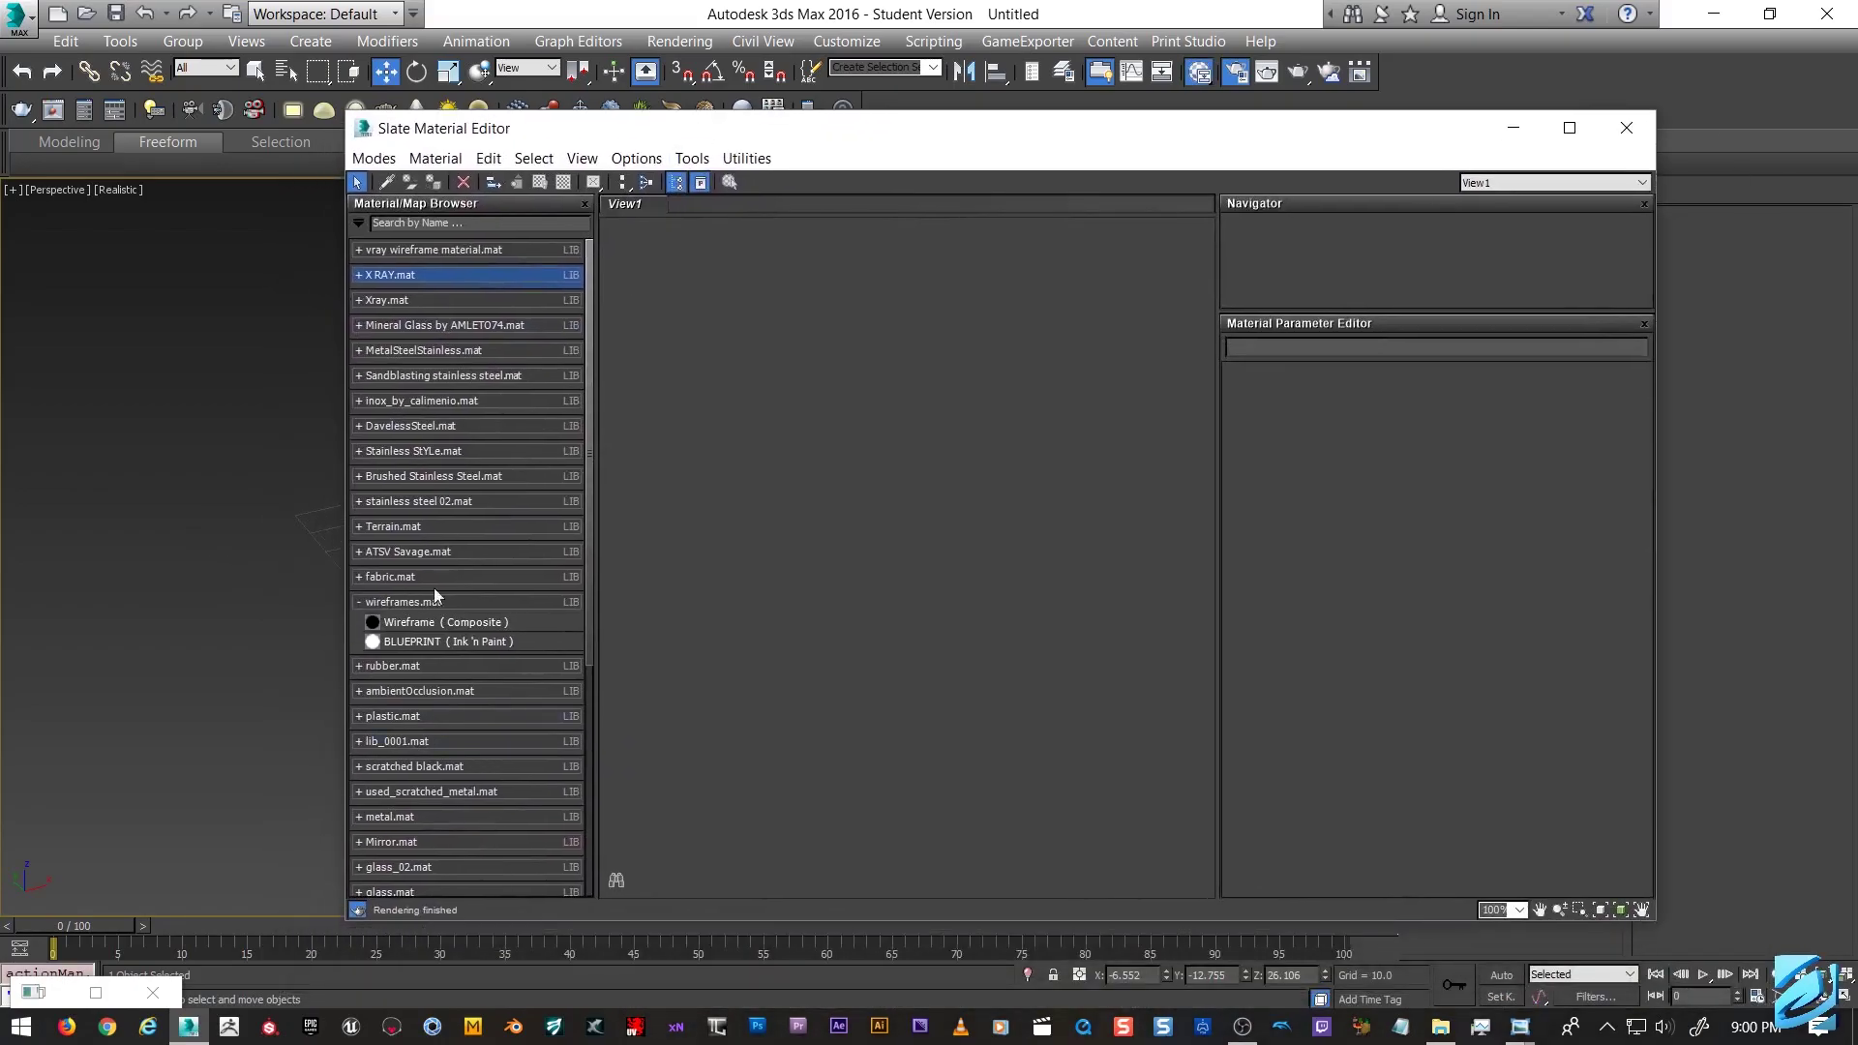
Add a Composite material from Materials > Standard to the View1 node view.
scroll(407, 637, down, 5)
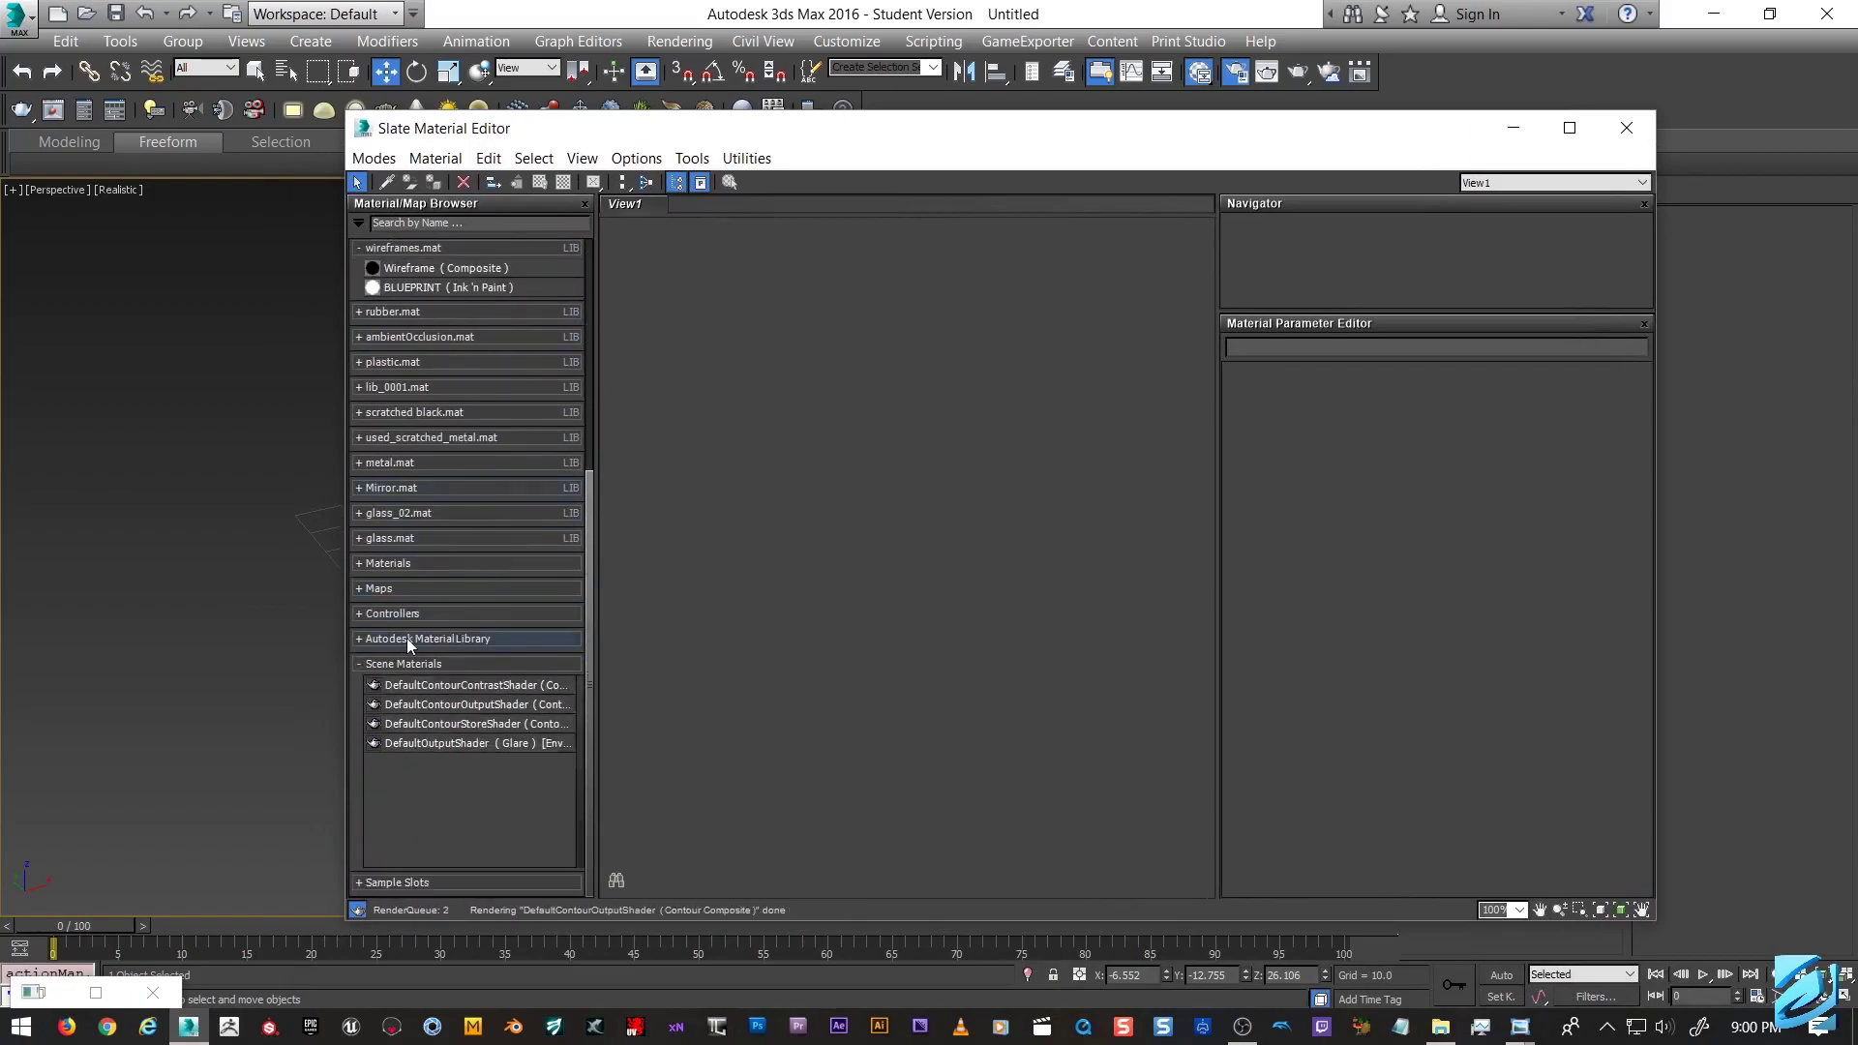
click(388, 563)
click(401, 586)
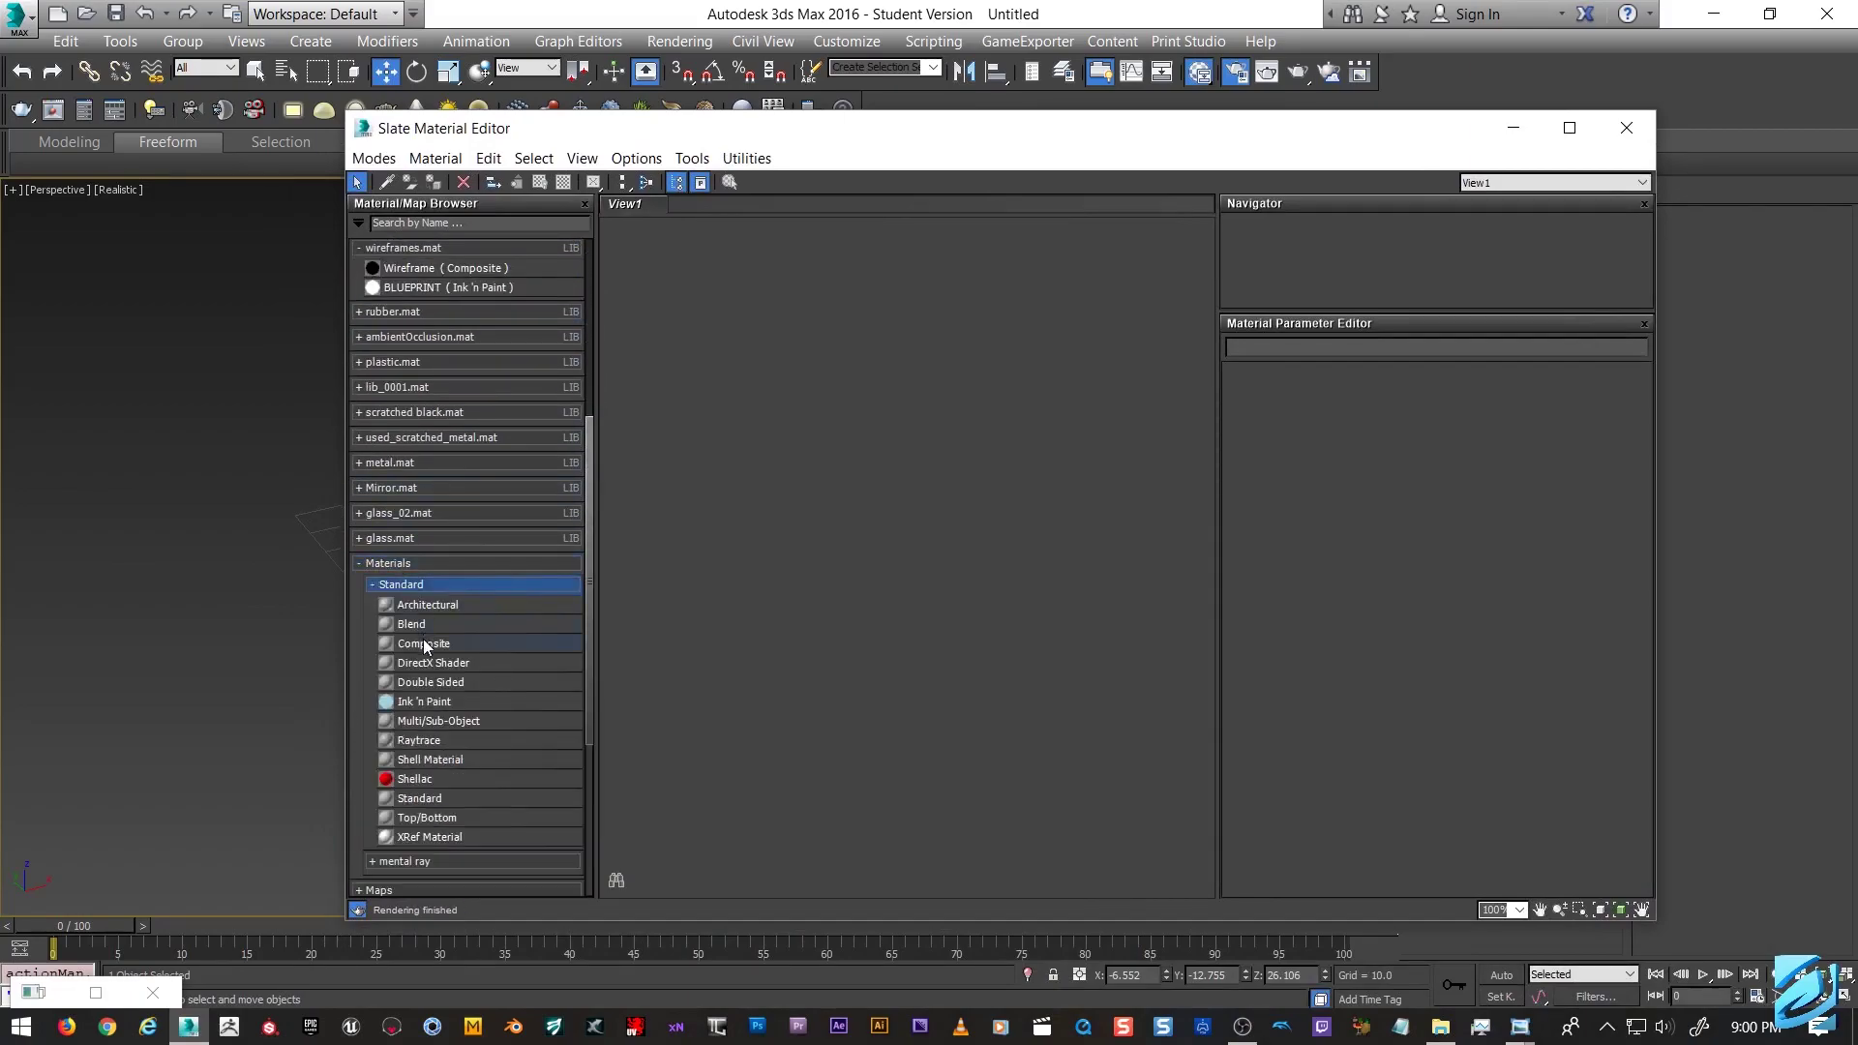
scroll(436, 658, down, 3)
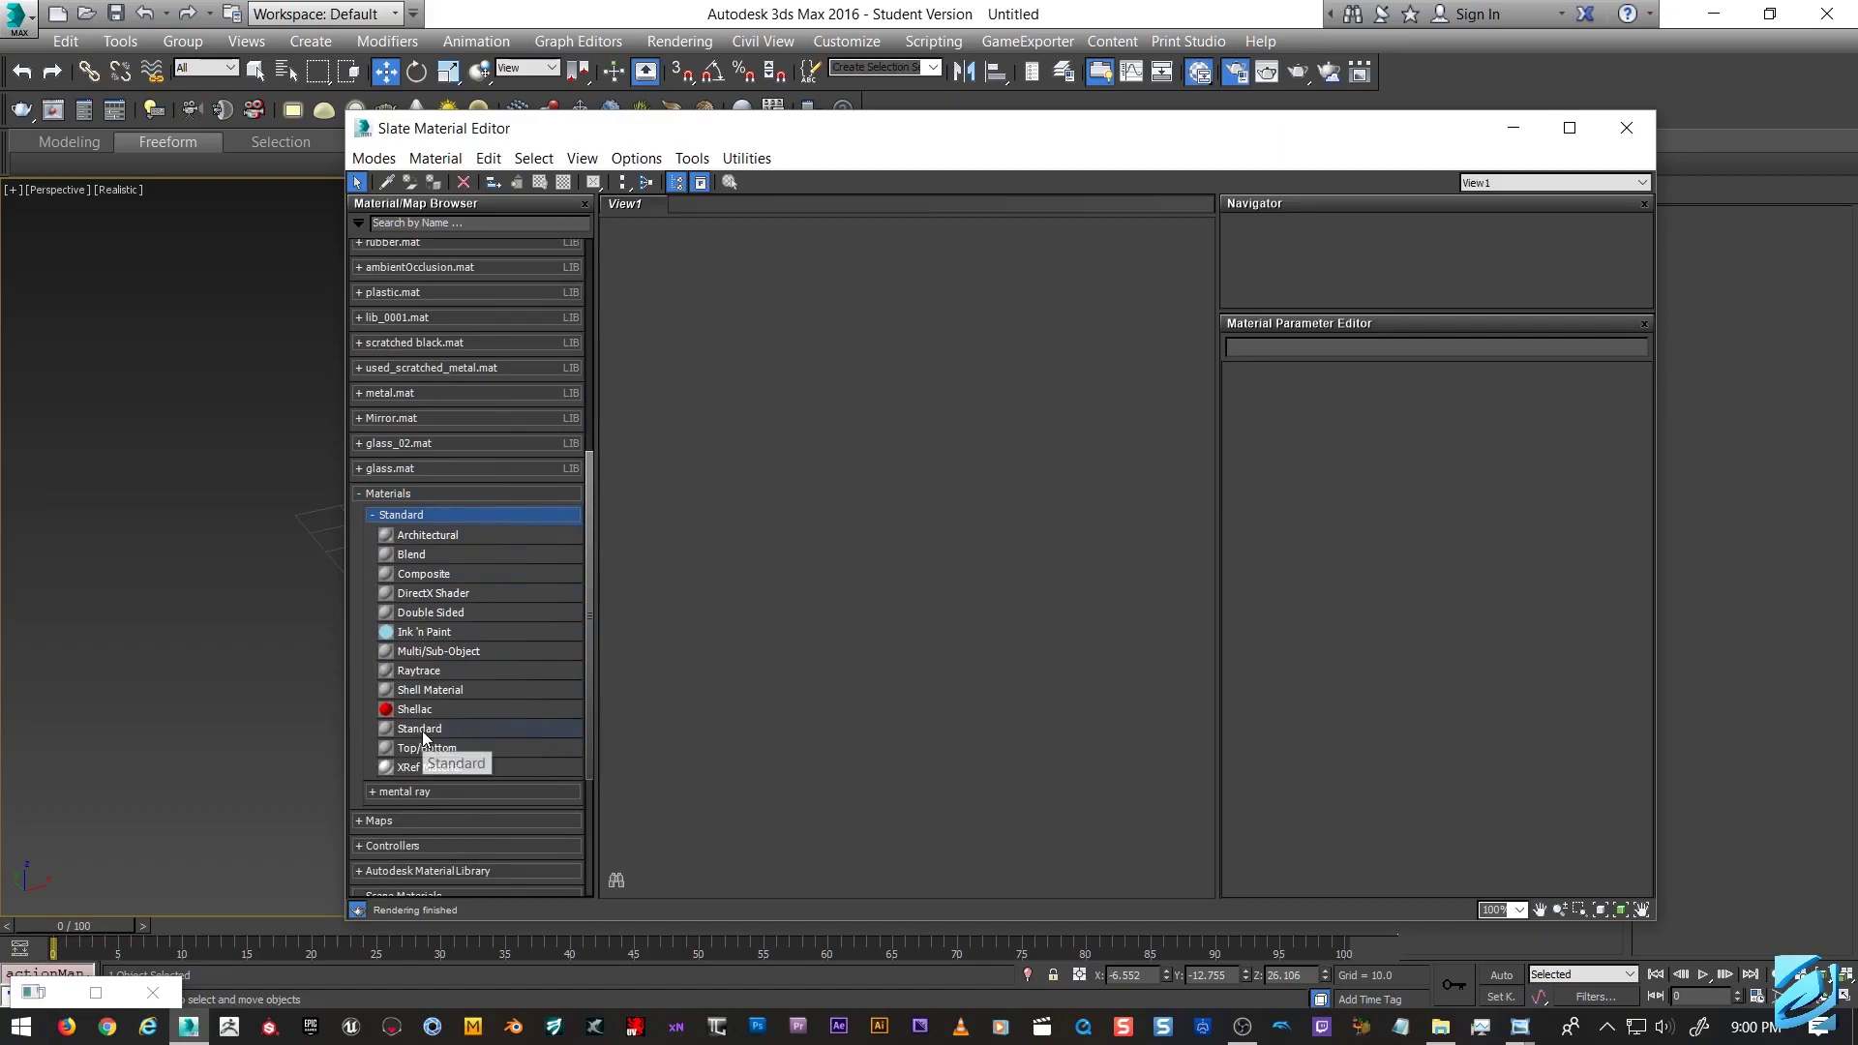
drag(419, 576, 1113, 430)
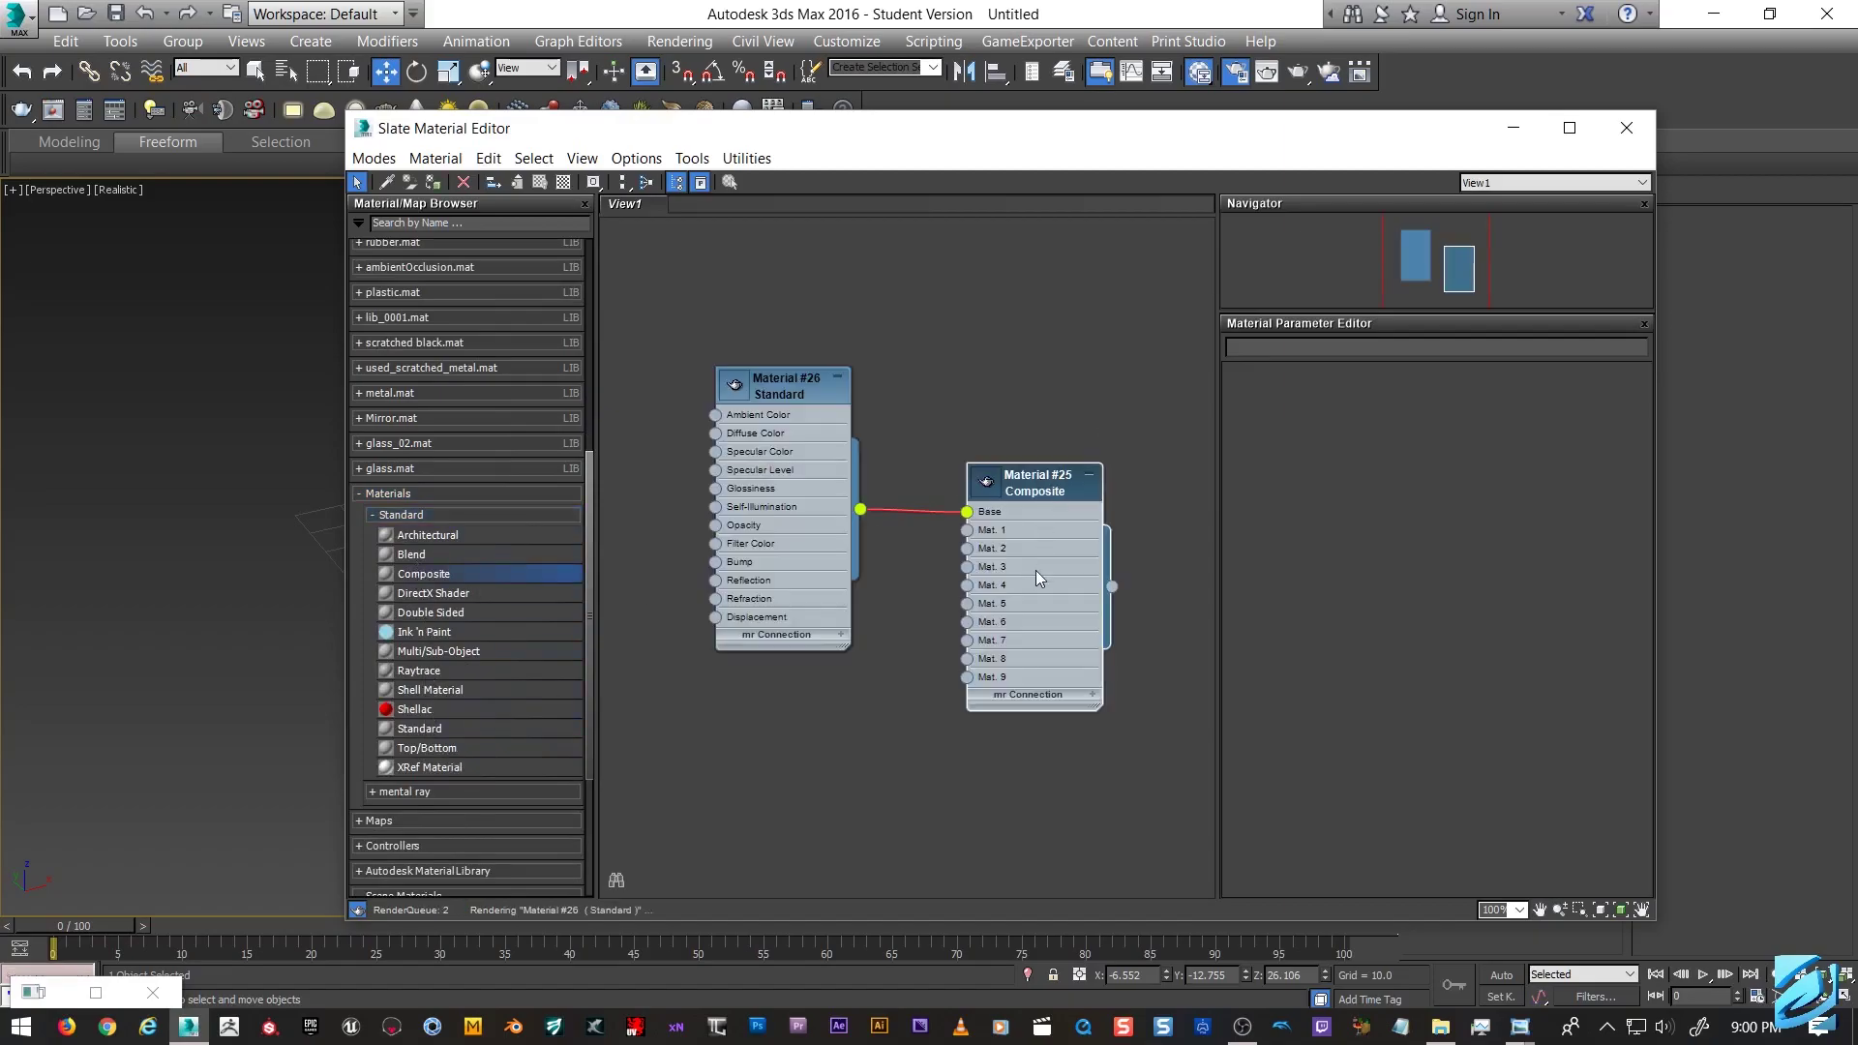
Shift-copy Material #26 as Material #27 and wire it into the Composite's Mat. 1.
drag(916, 352, 847, 302)
scroll(851, 457, down, 1)
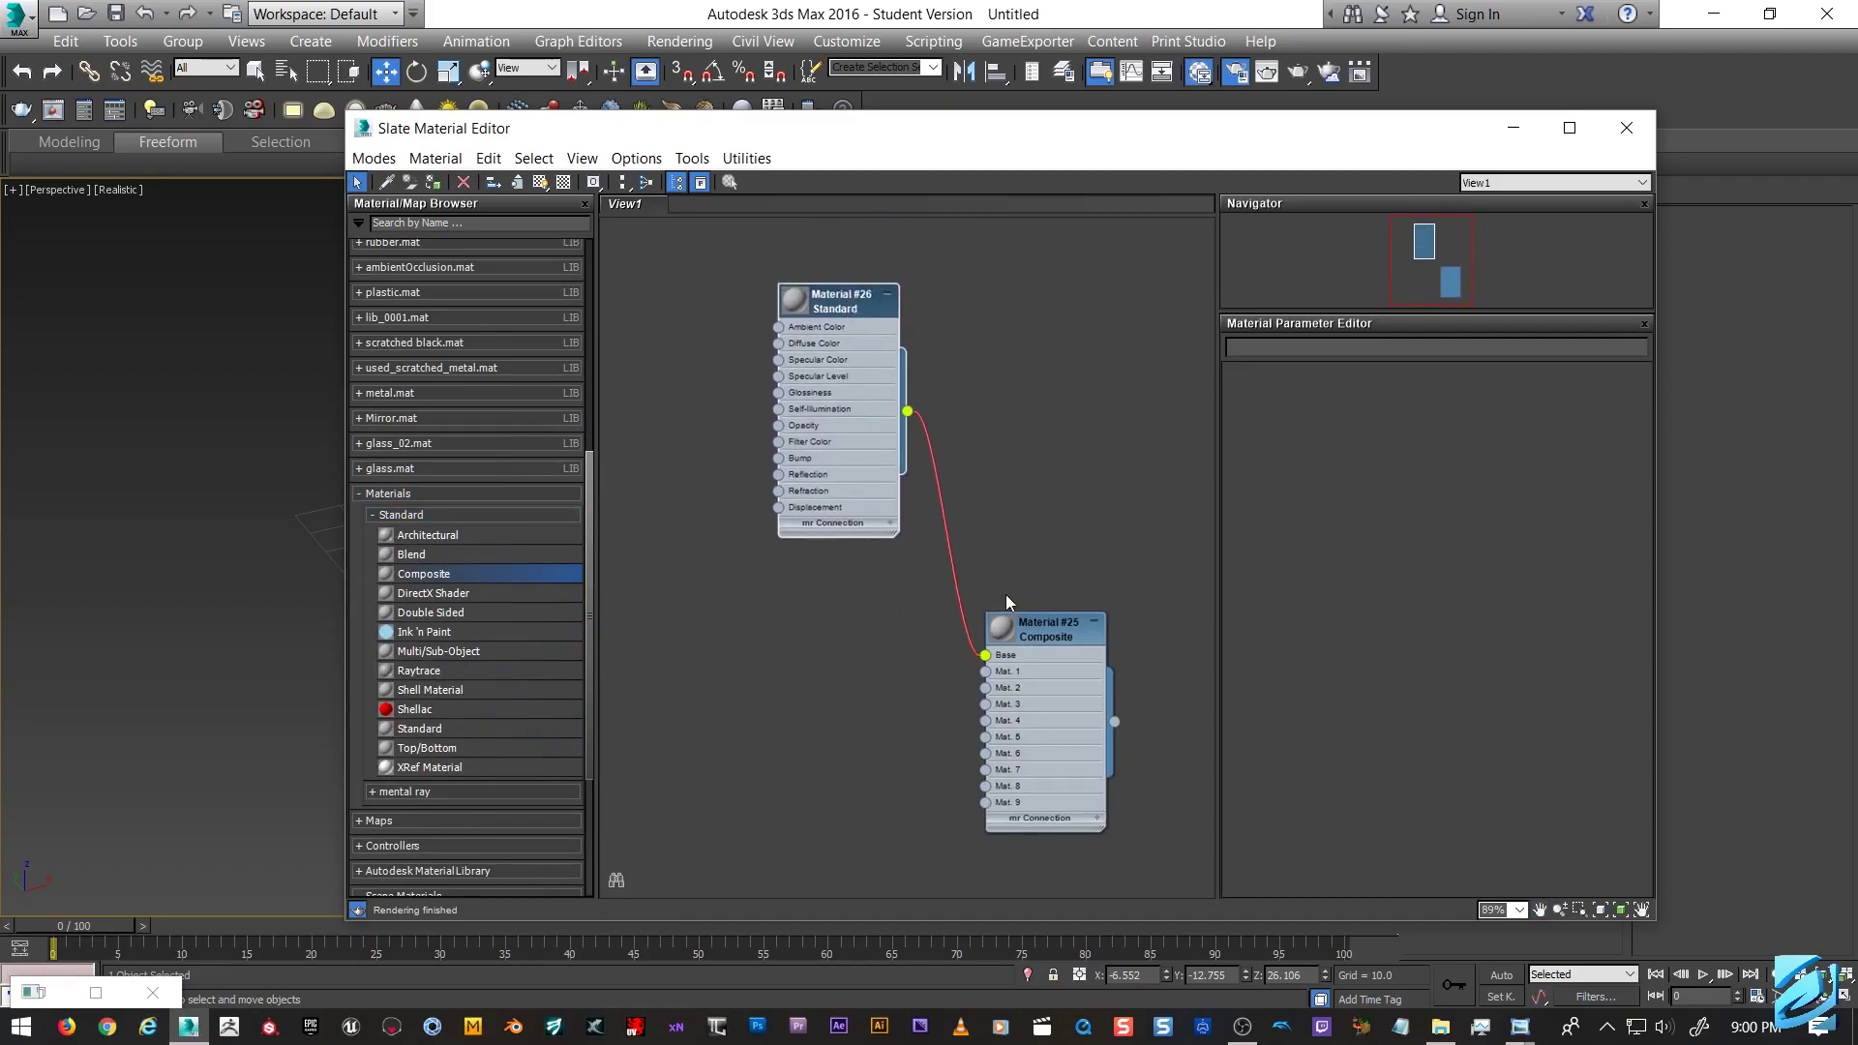
middle_drag(961, 682, 983, 563)
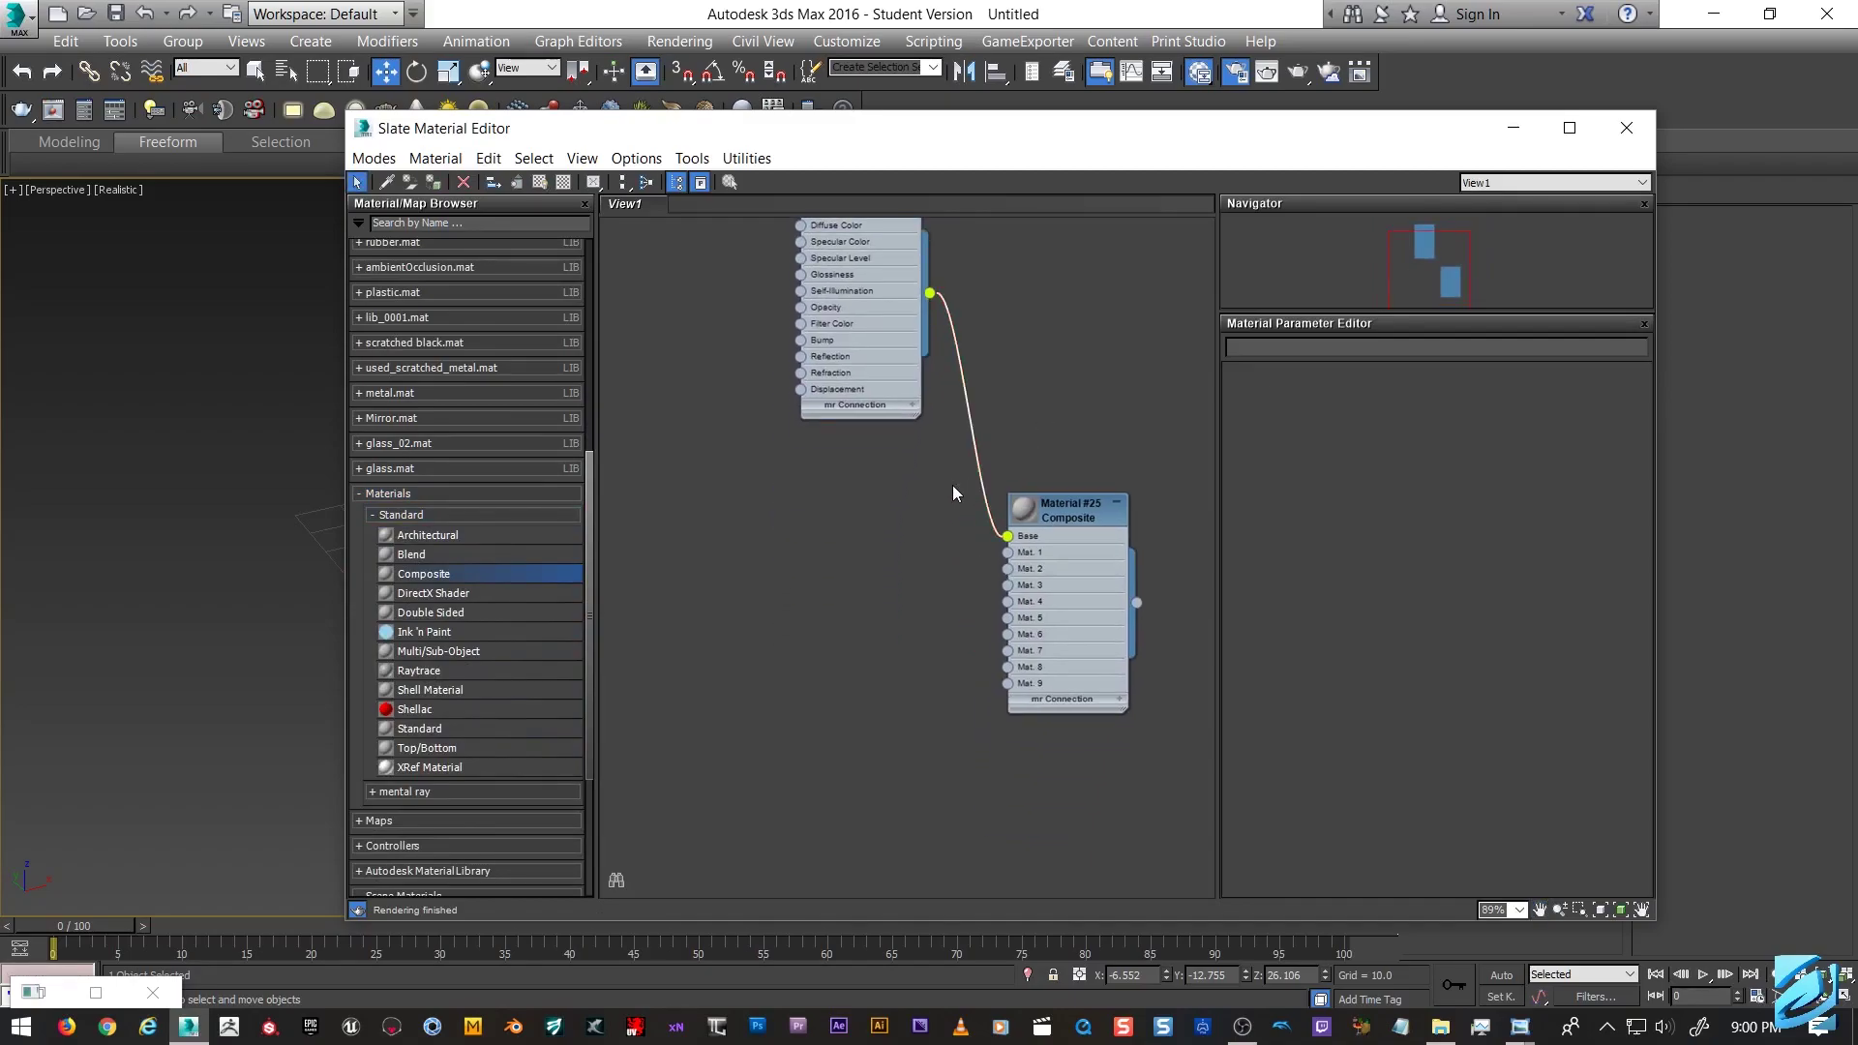
middle_drag(1019, 397, 994, 510)
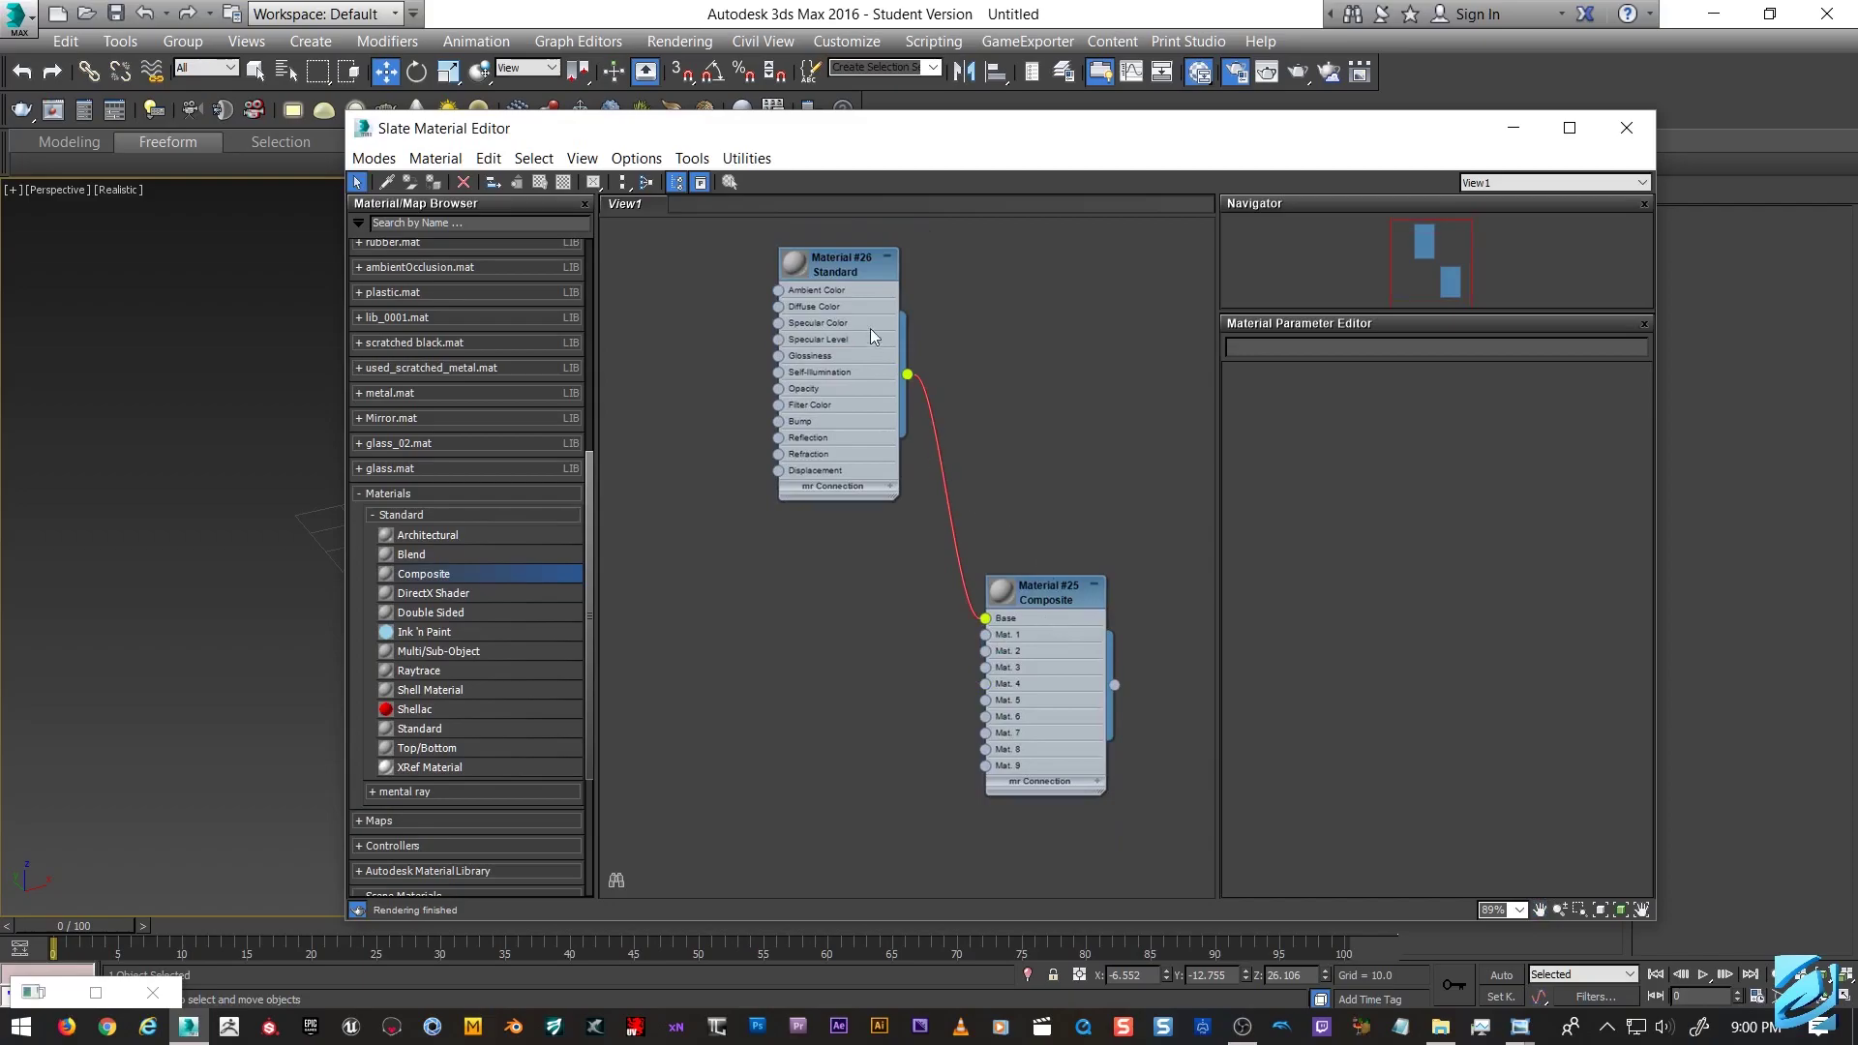
shift+drag(832, 247, 815, 566)
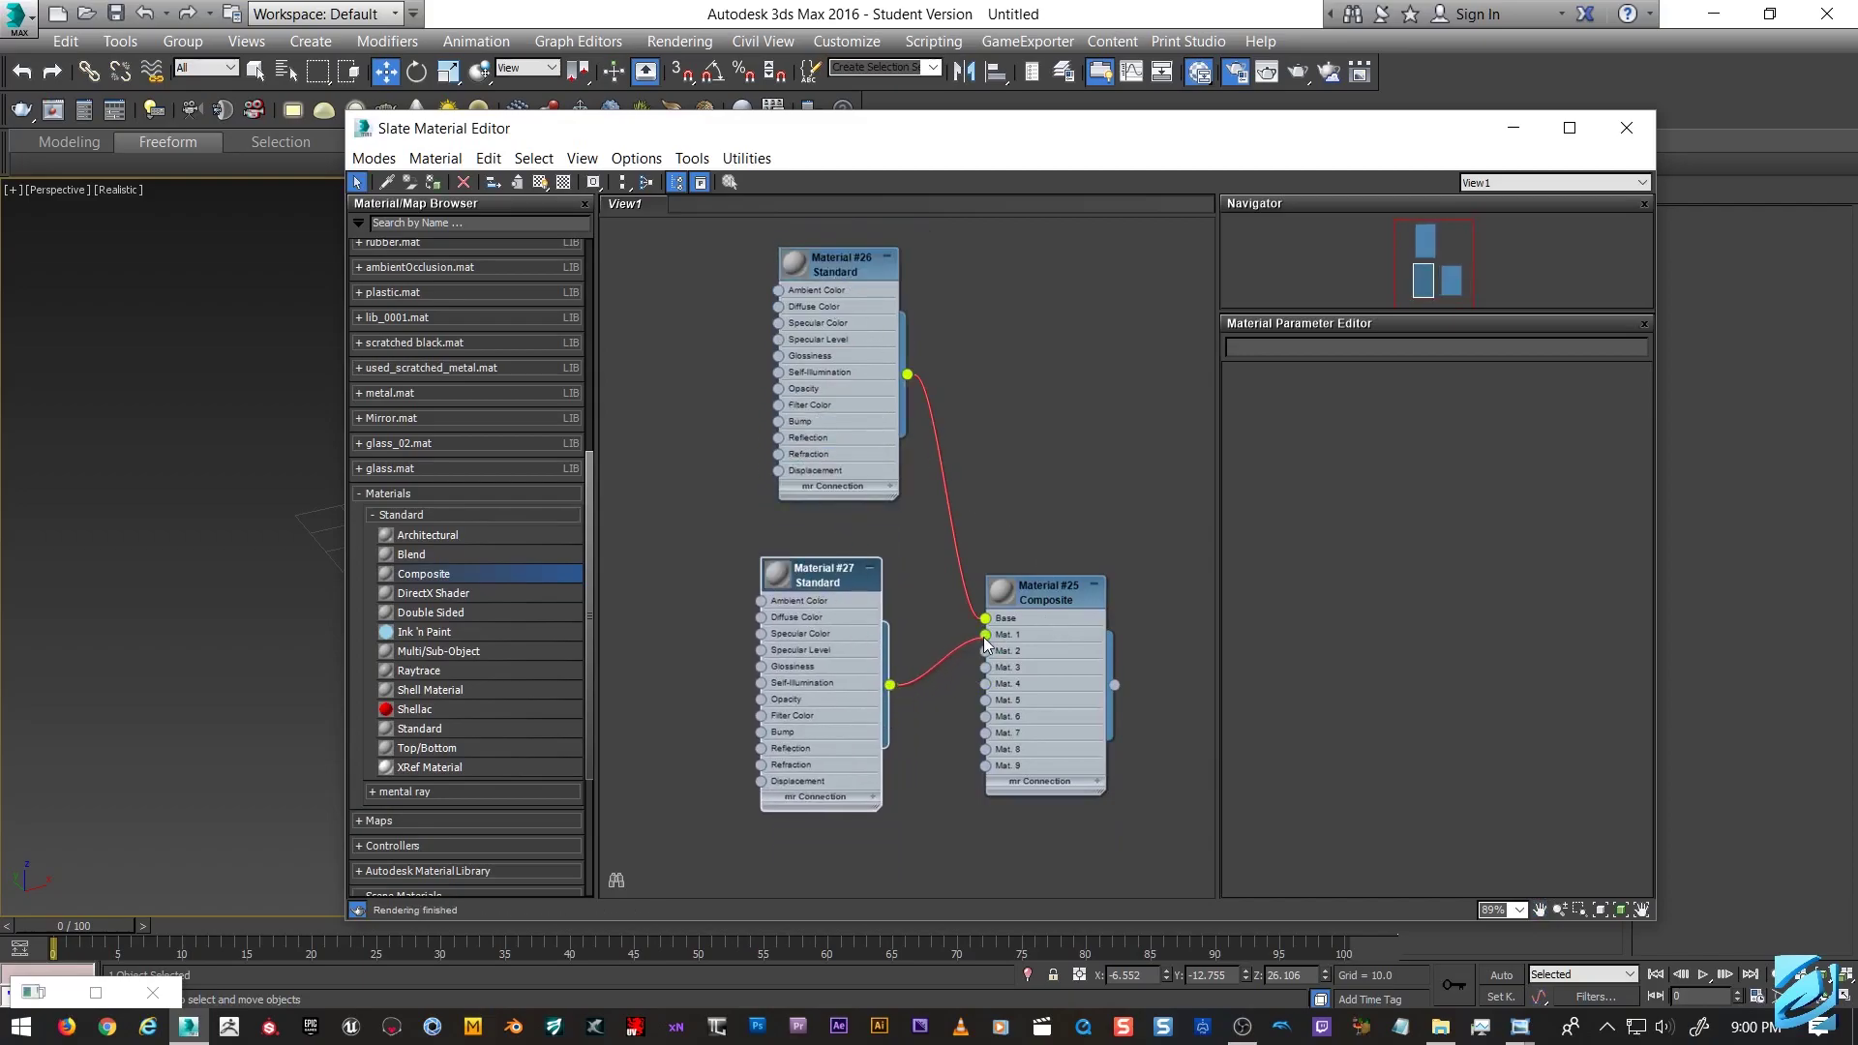
drag(985, 640, 986, 636)
Give Material #26 a white diffuse colour and 100 self-illumination.
click(850, 263)
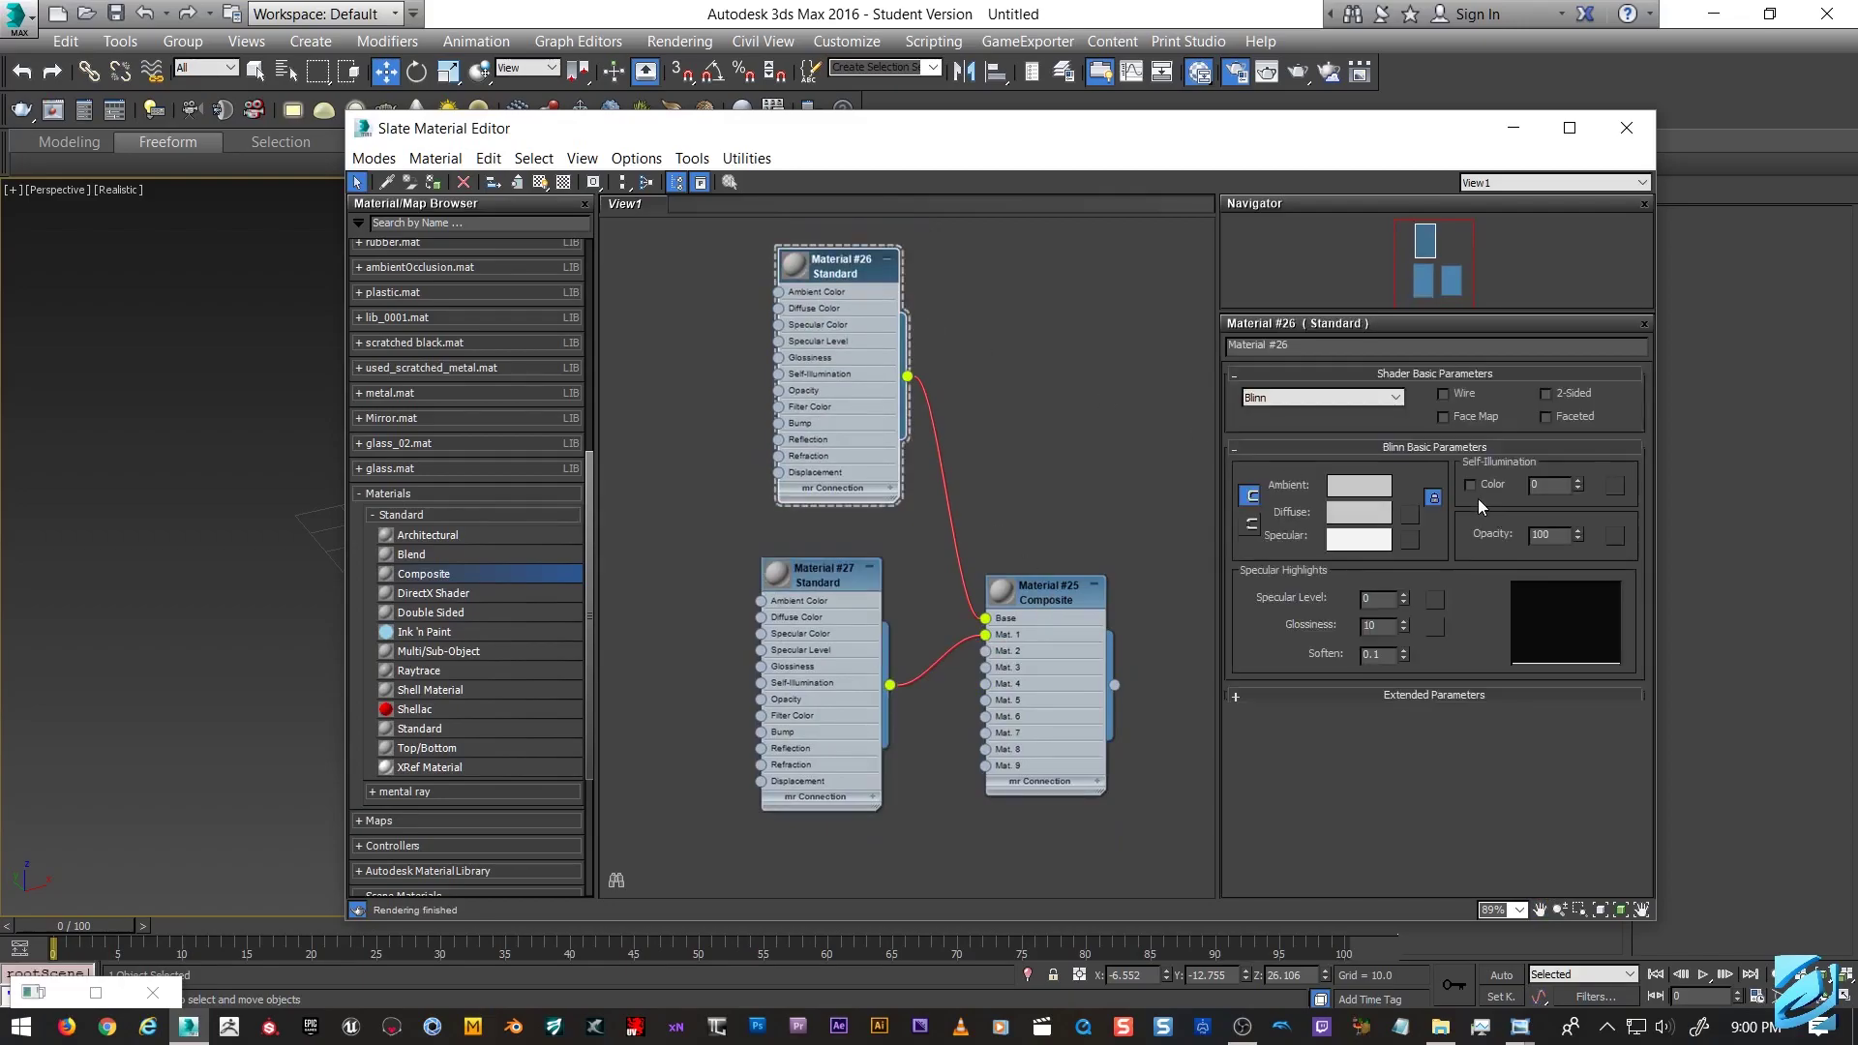
click(1356, 513)
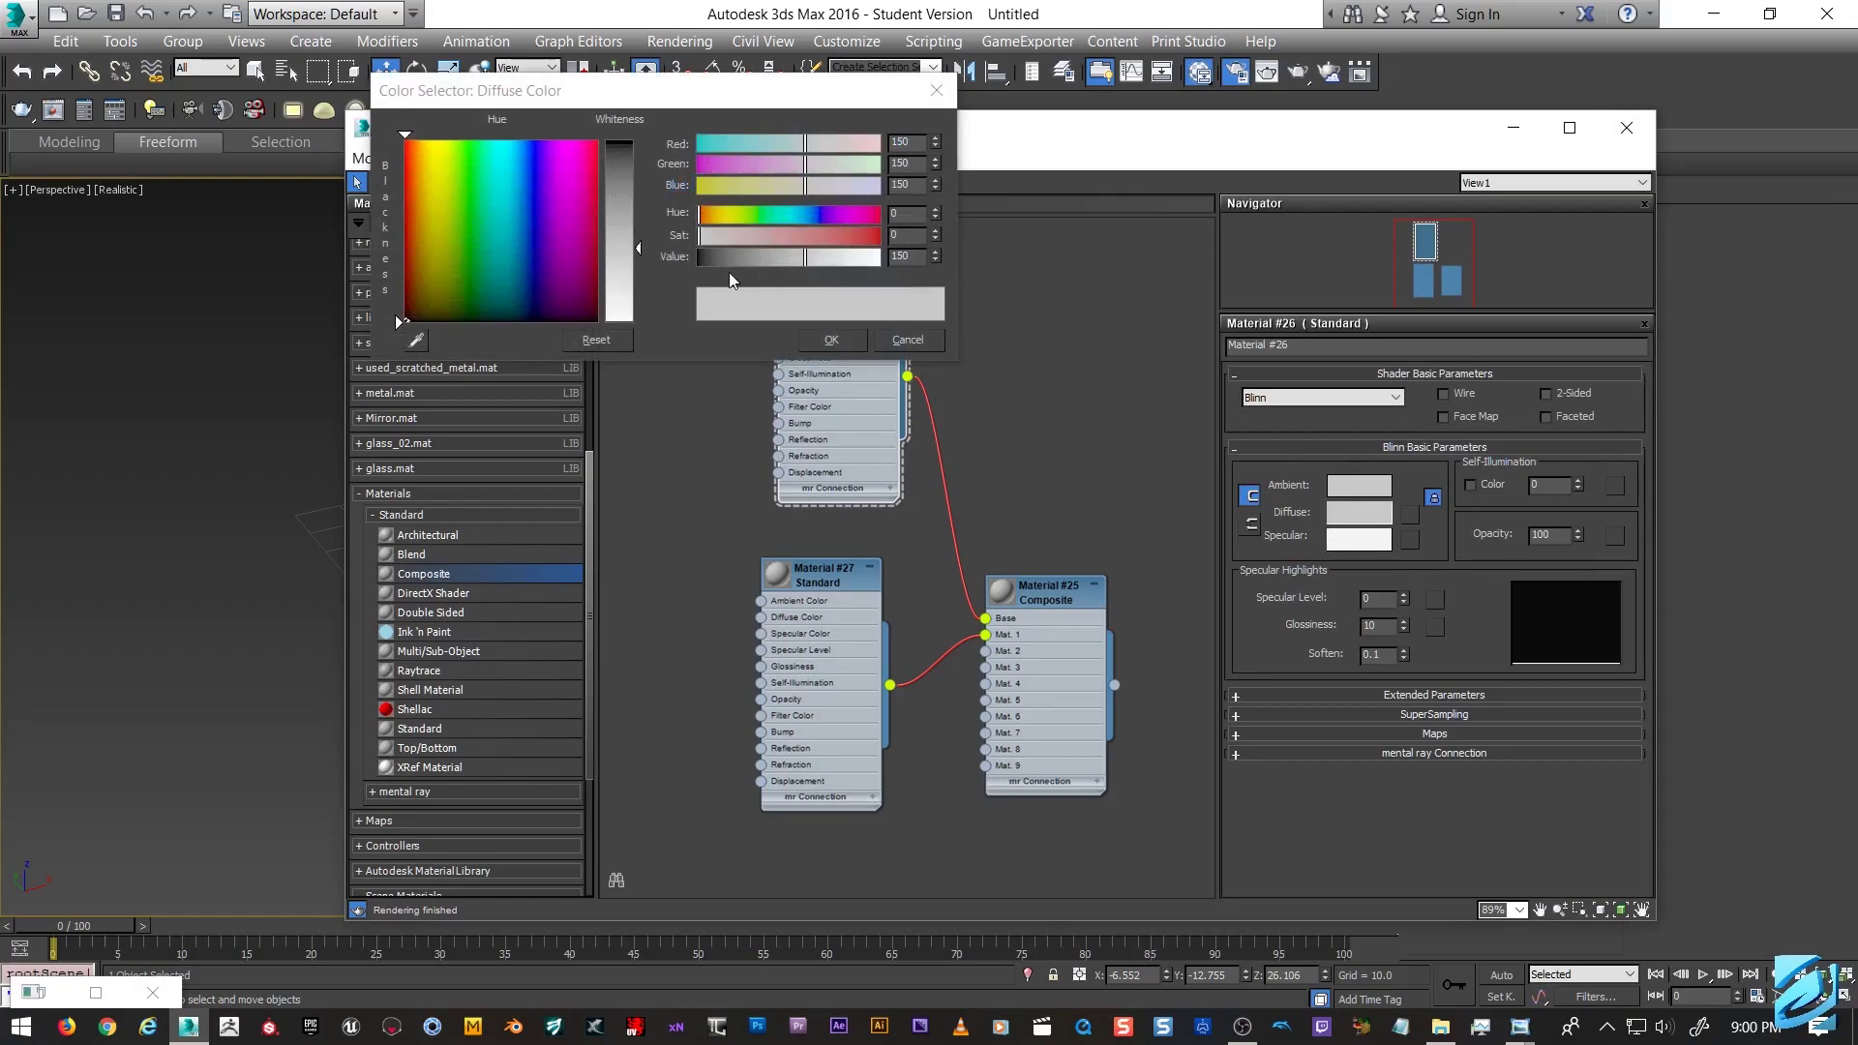
drag(606, 281, 730, 310)
click(830, 339)
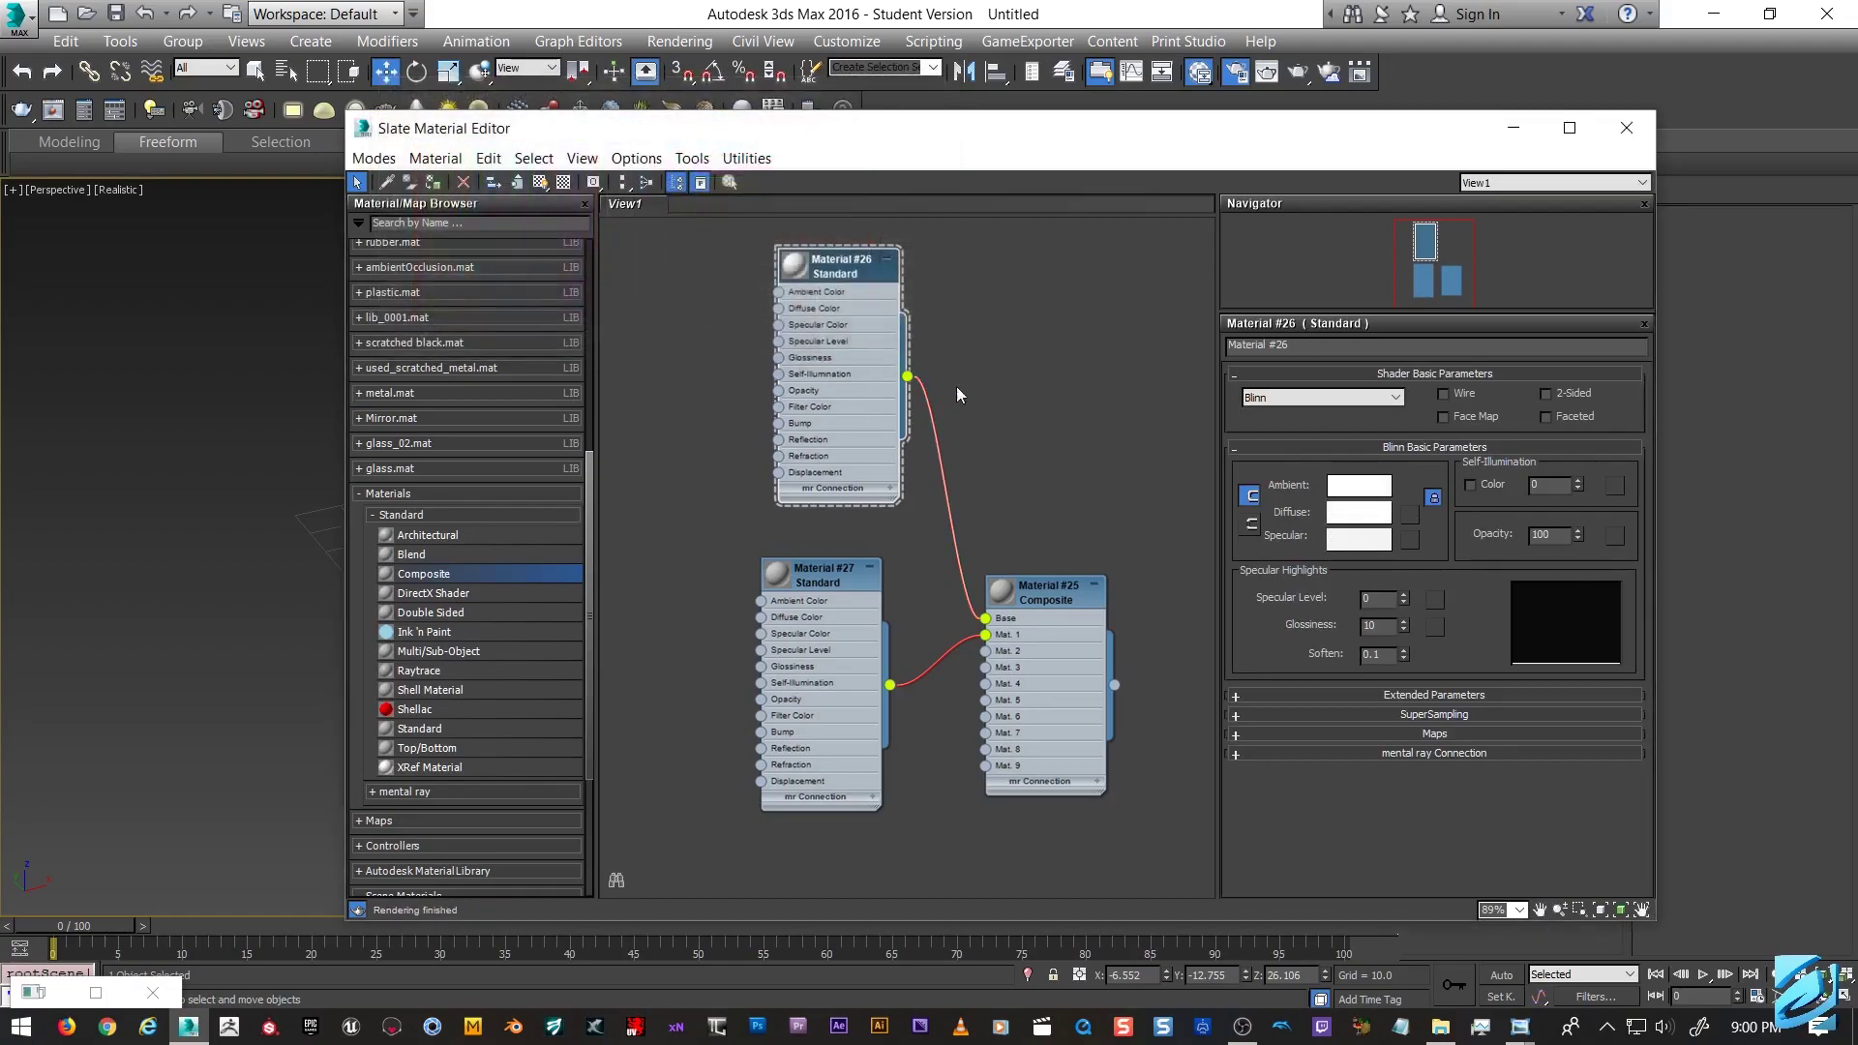
drag(1576, 482, 1577, 282)
Set Material #27's diffuse colour to black.
double_click(817, 573)
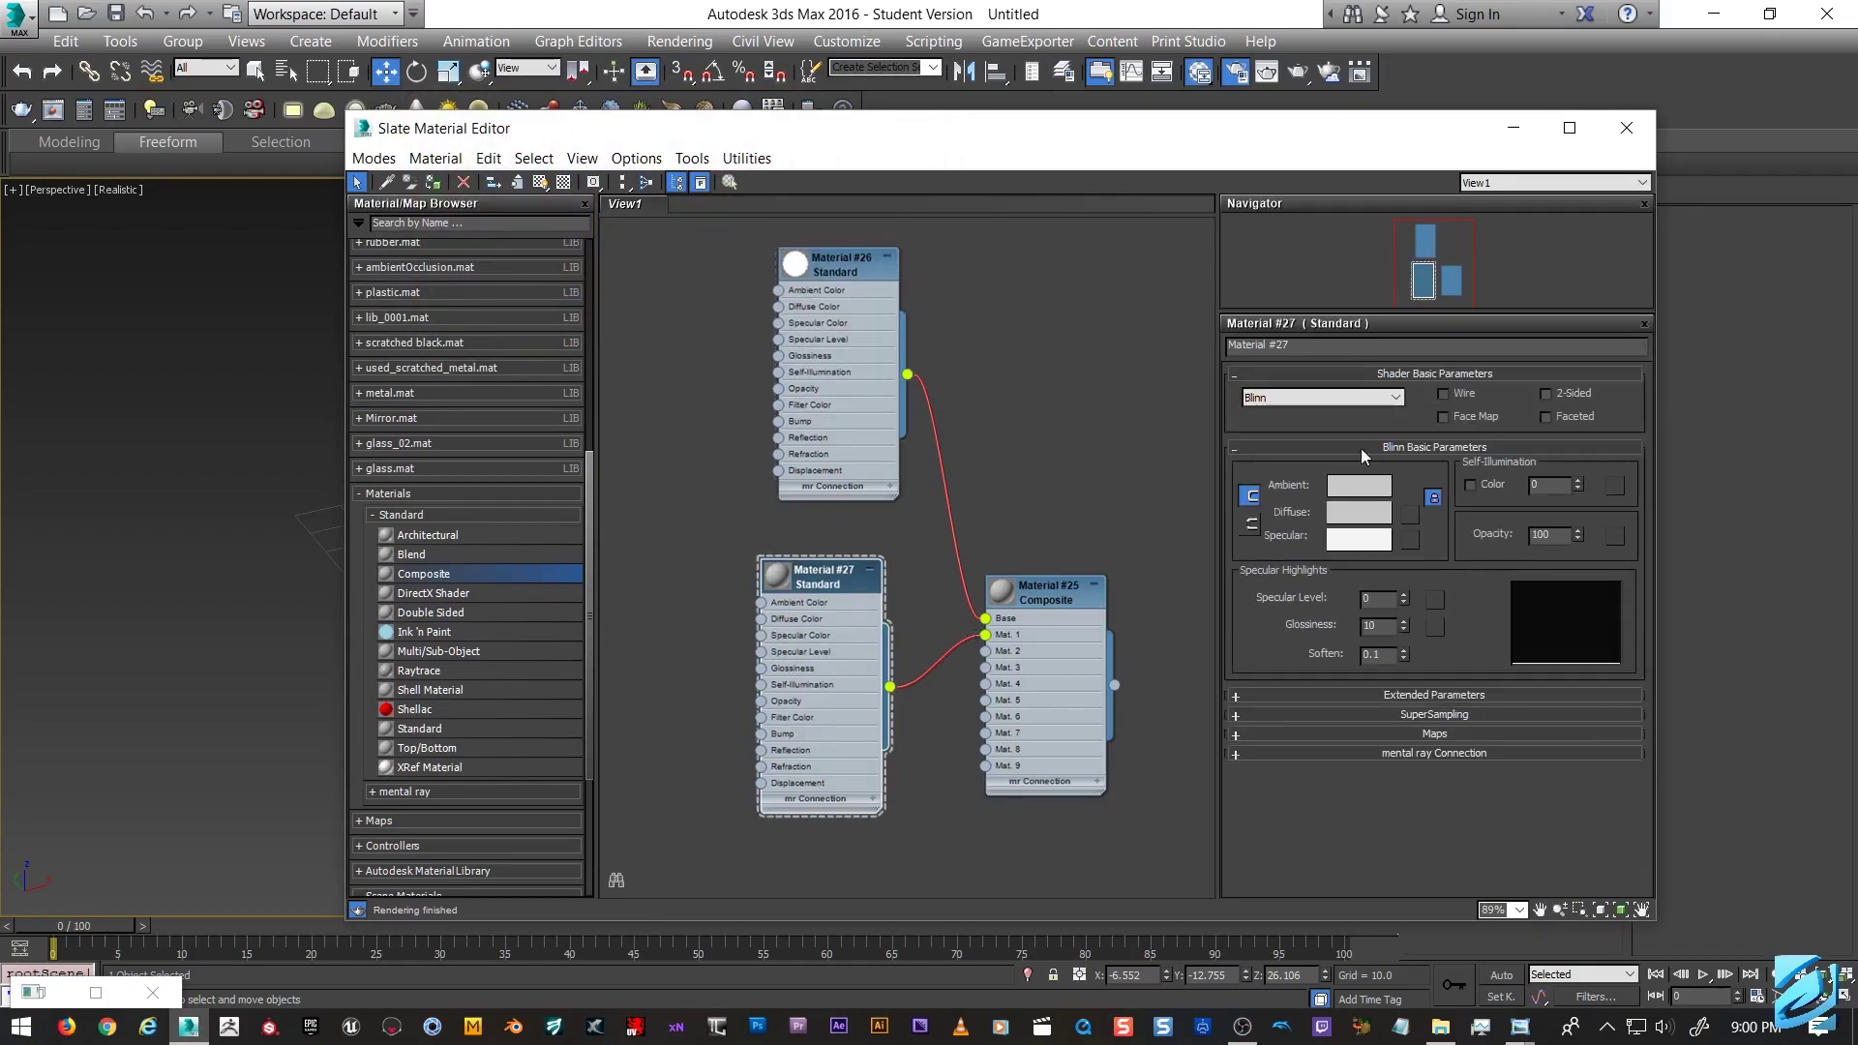
click(1360, 513)
drag(399, 175, 398, 322)
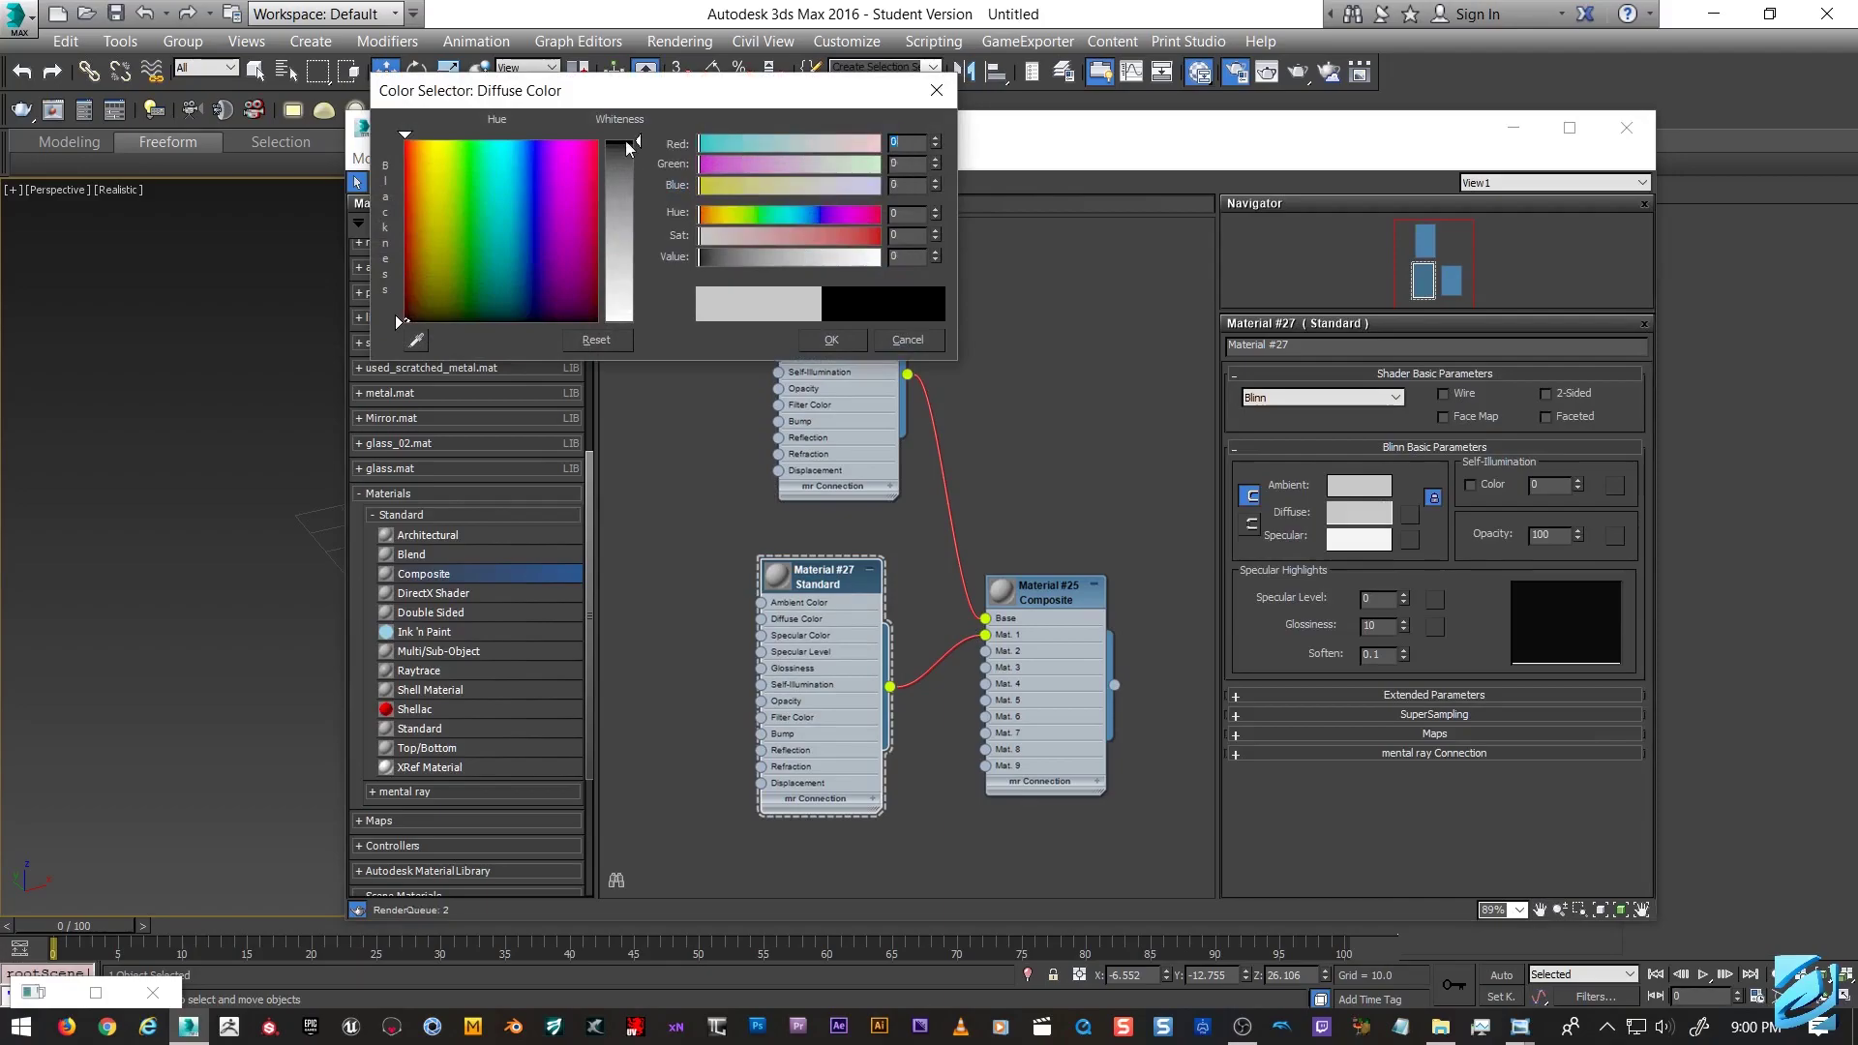
click(830, 339)
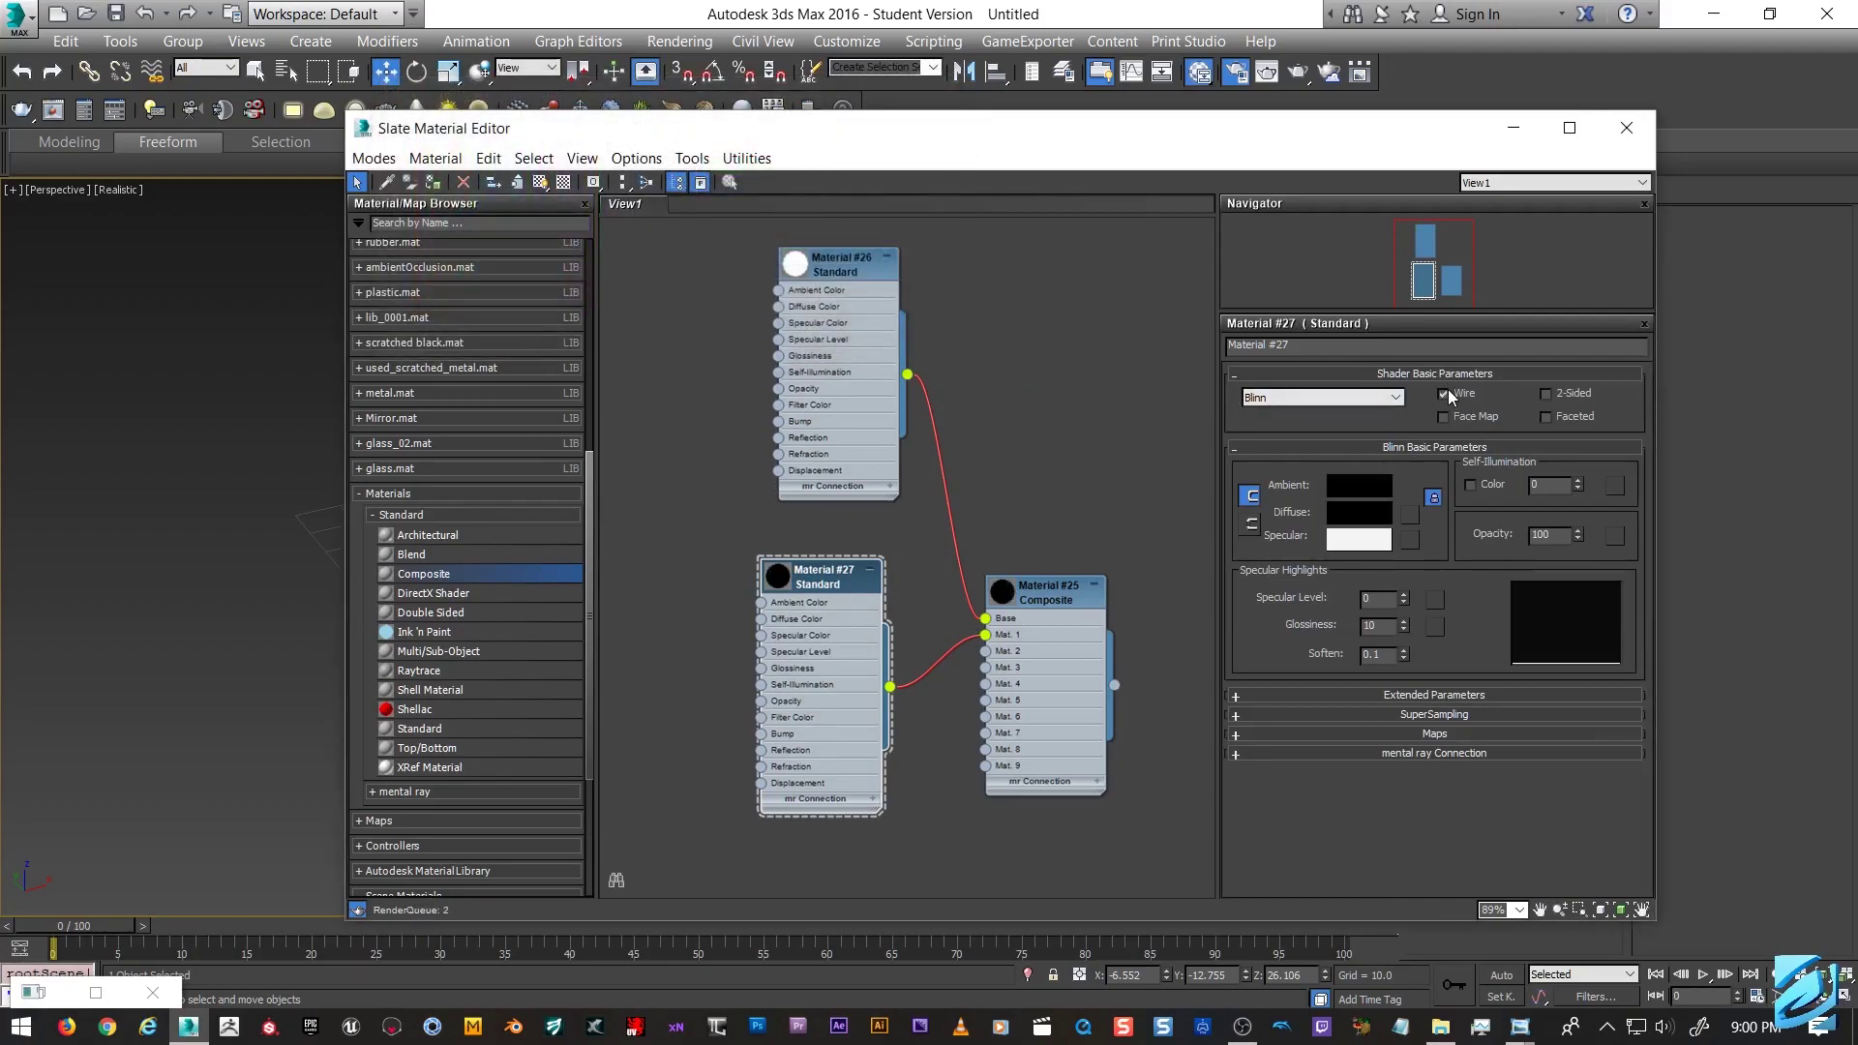
Preview the Composite material and leave 2-Sided off on the wire Material #27.
double_click(1002, 590)
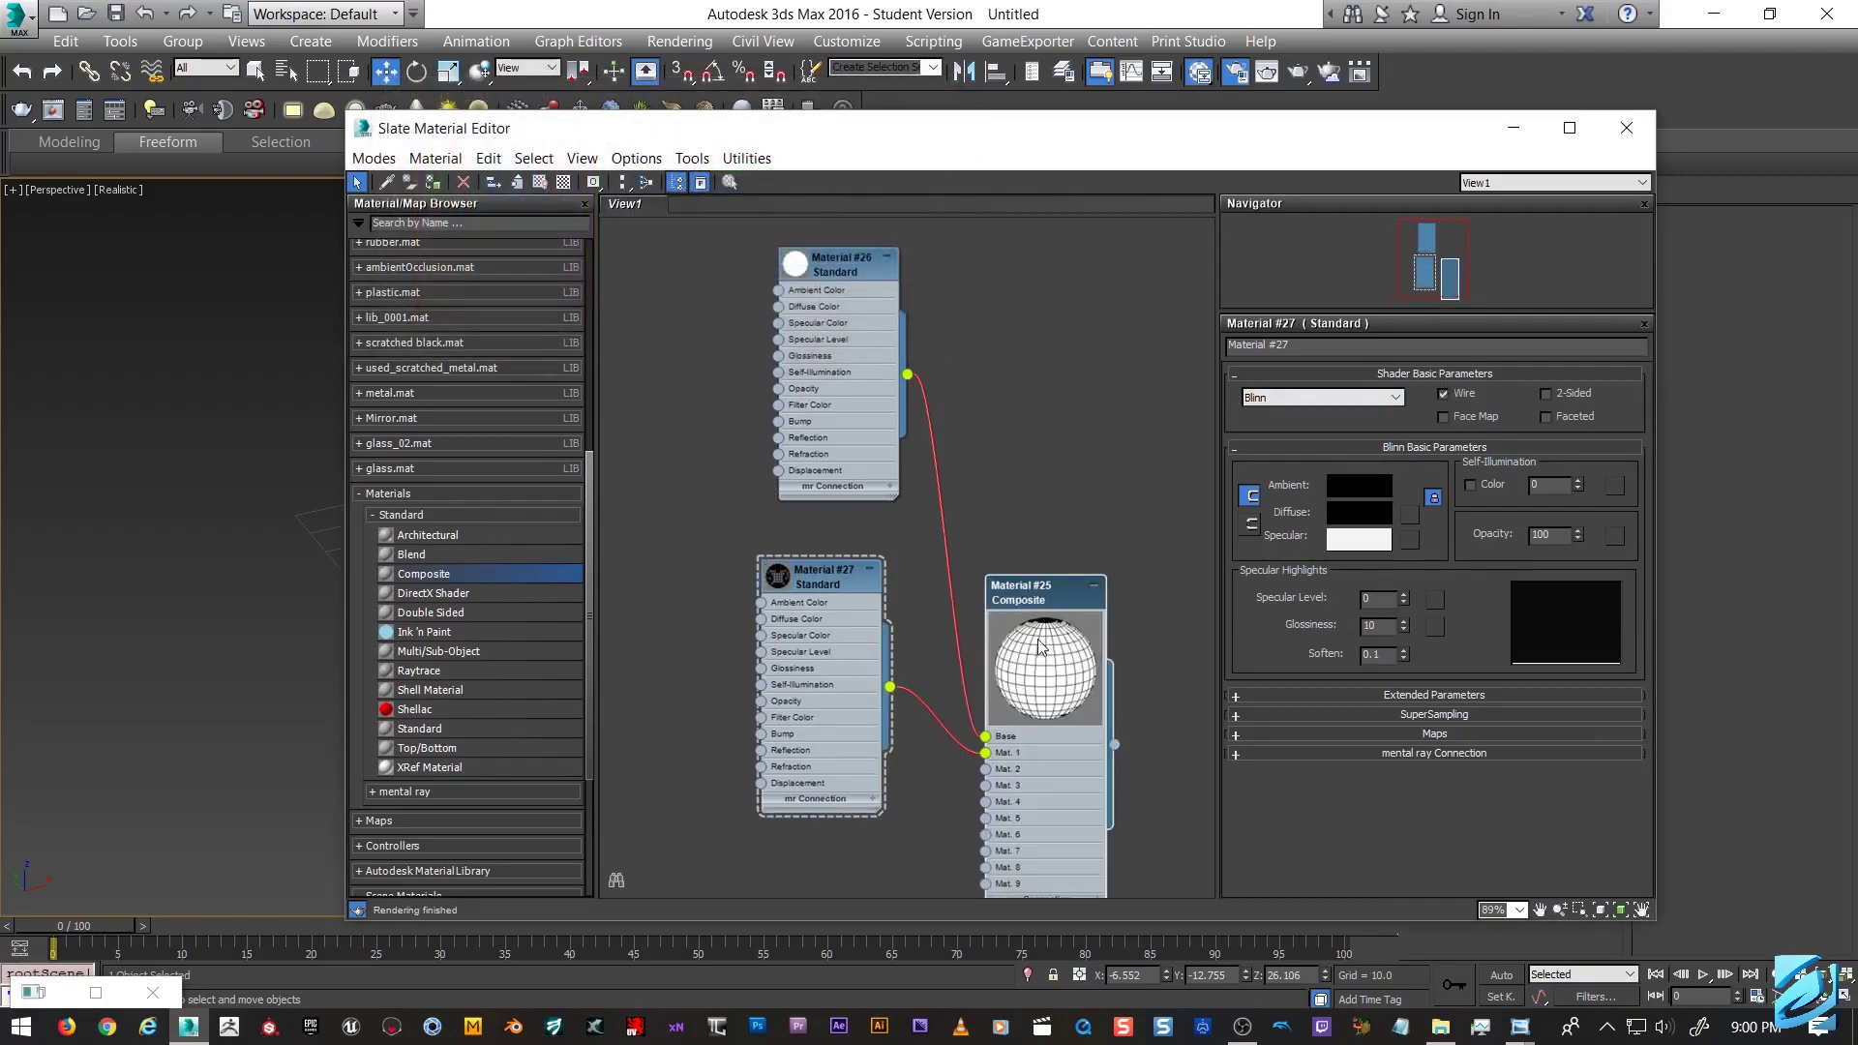
scroll(1063, 639, down, 1)
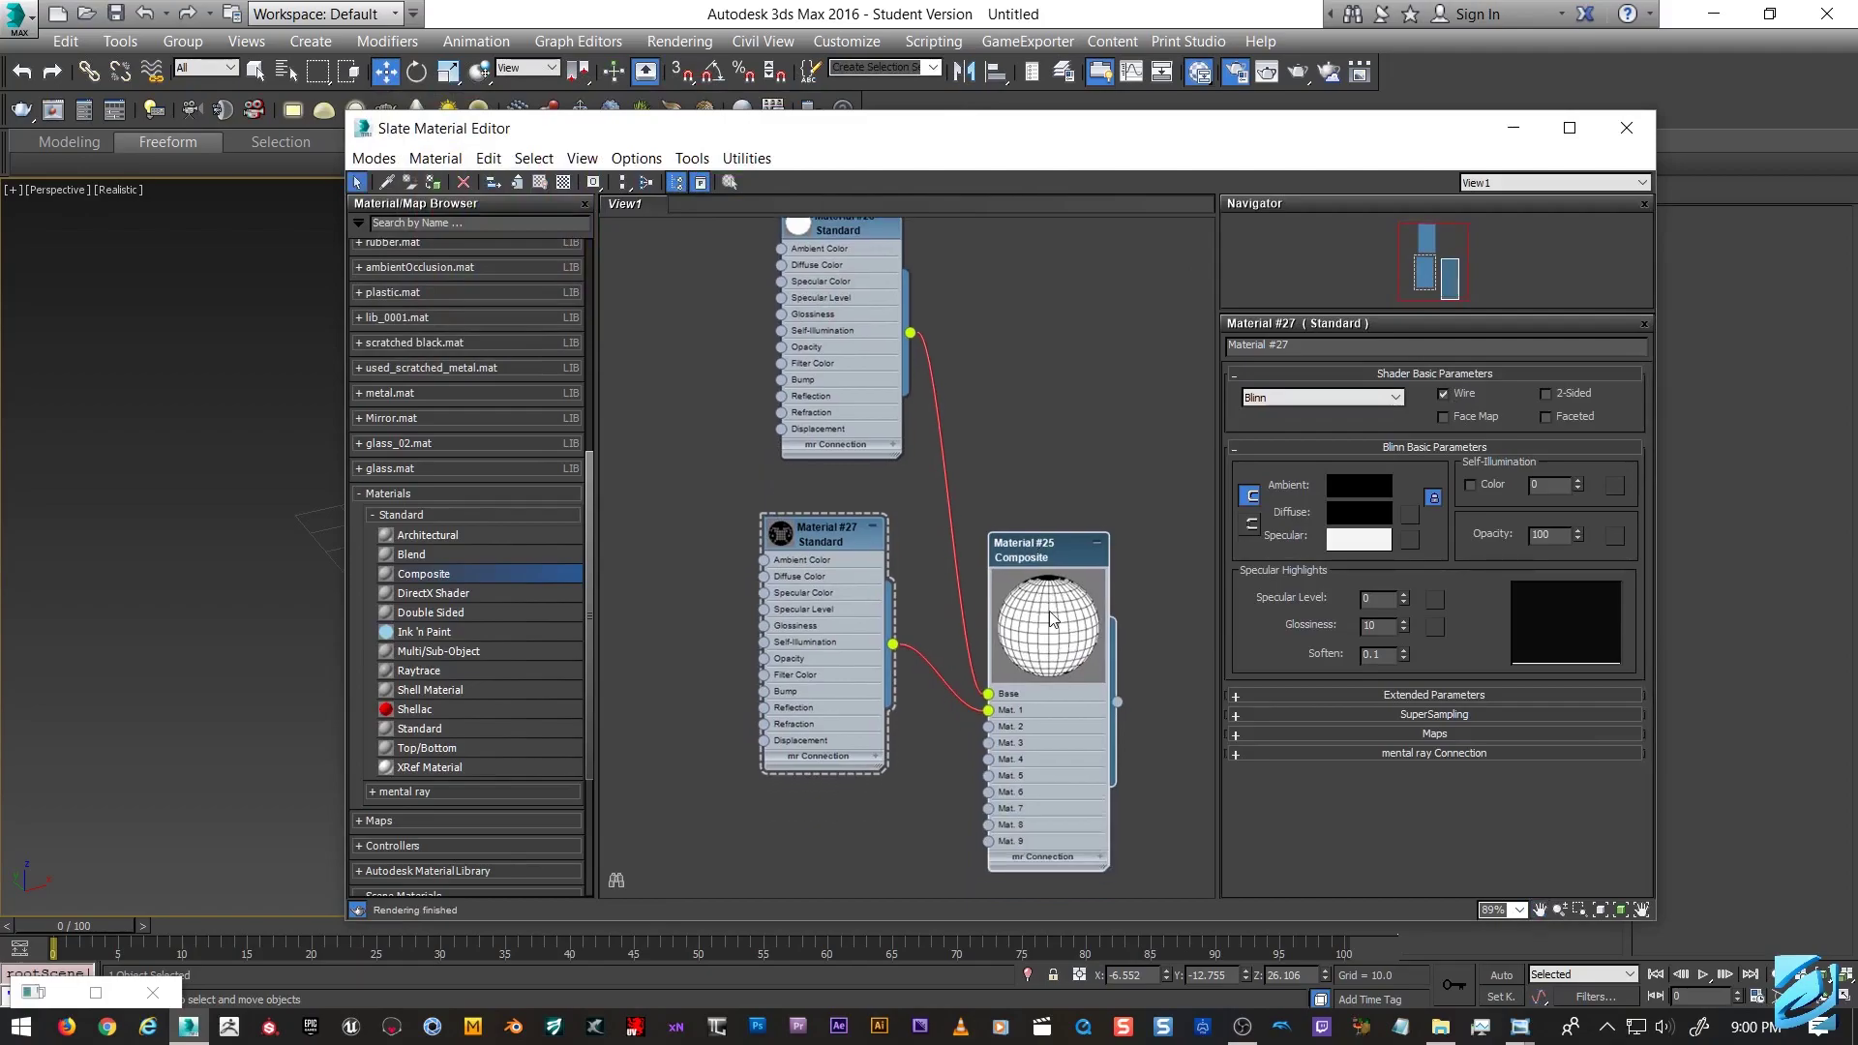
click(1546, 394)
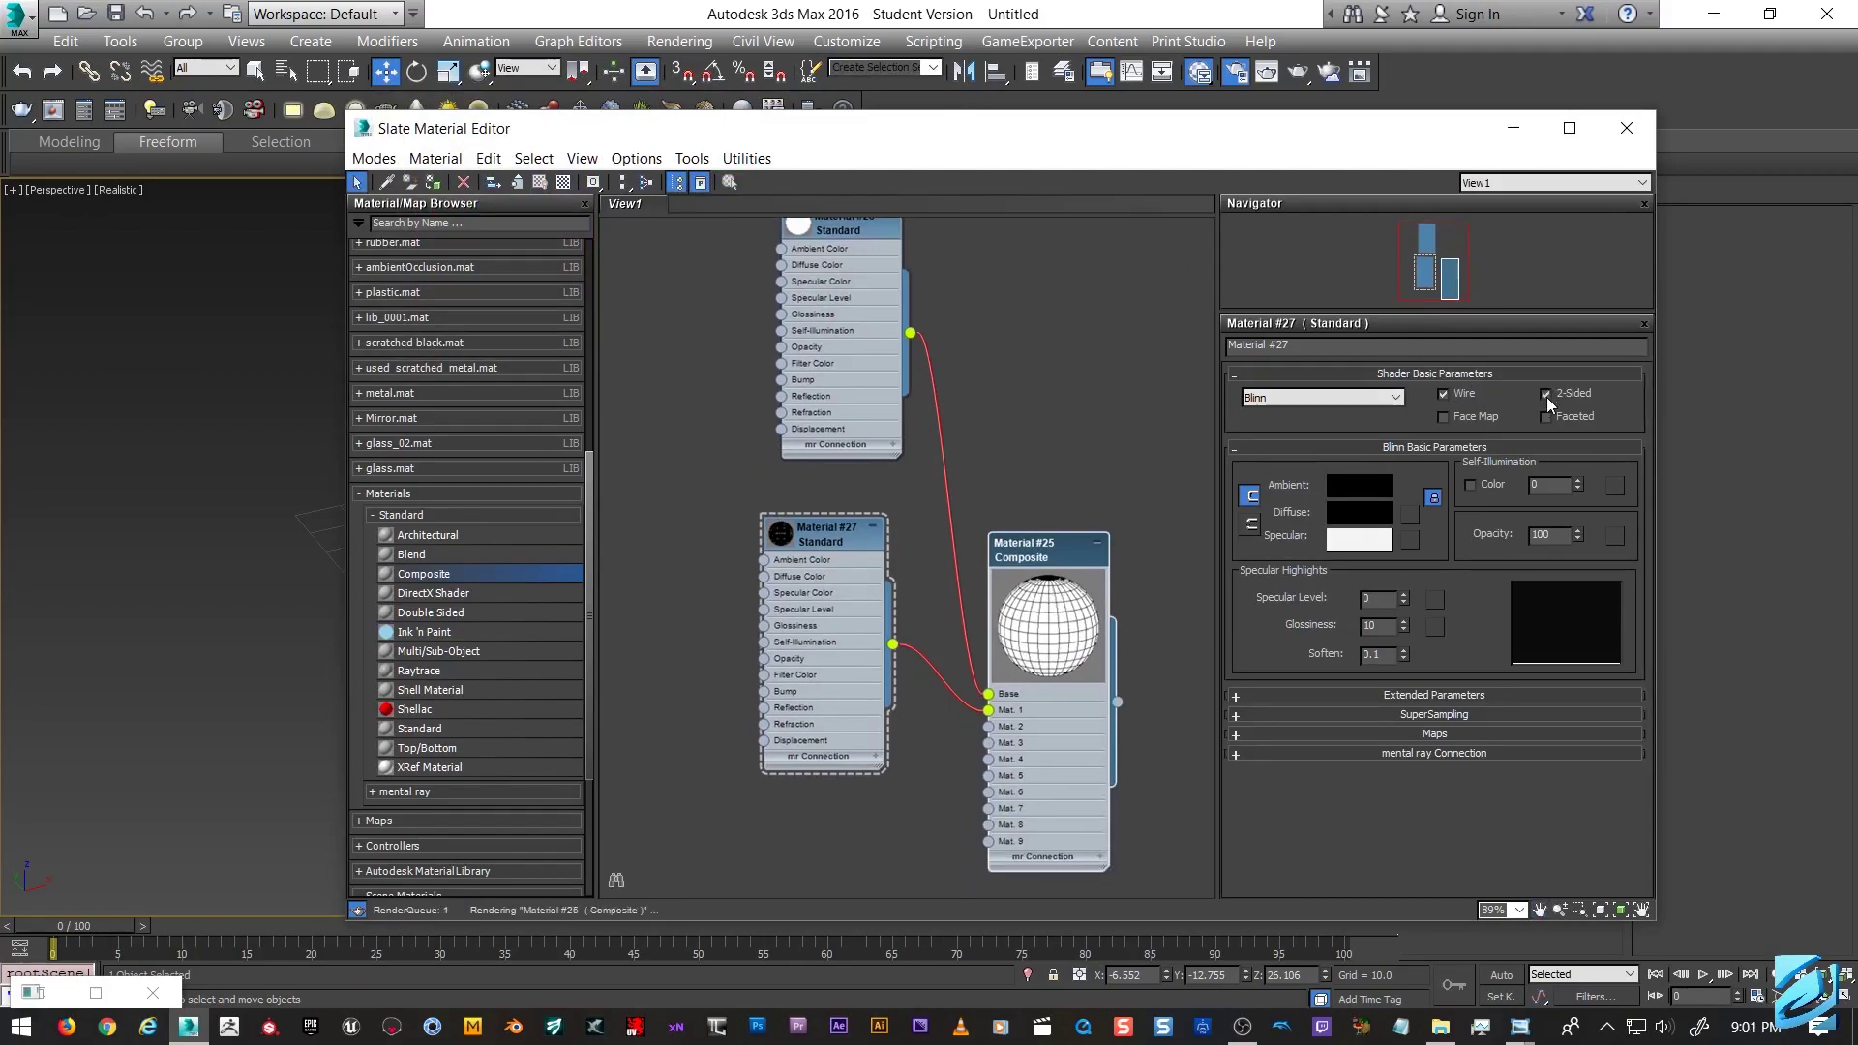
click(1547, 393)
click(1547, 393)
drag(1203, 146, 1225, 101)
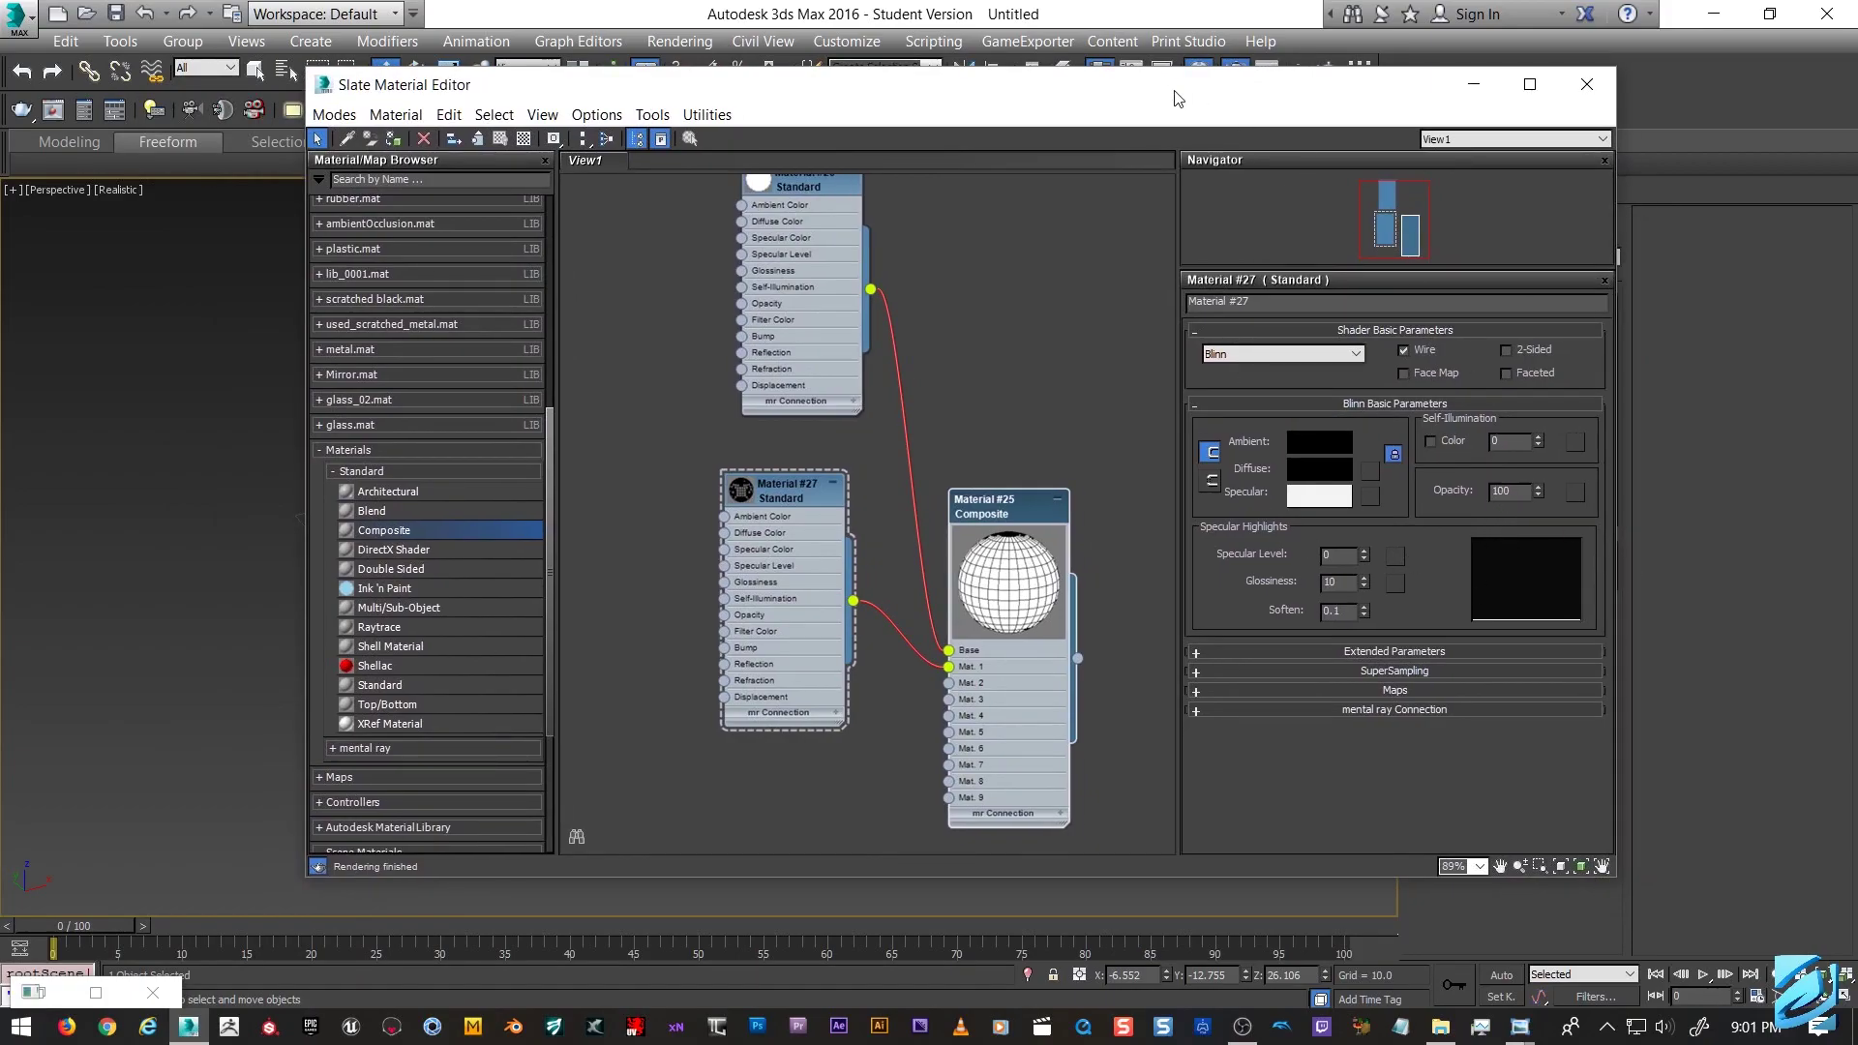
Assign the Composite material to the sphere and close the Slate Material Editor.
double_click(375, 451)
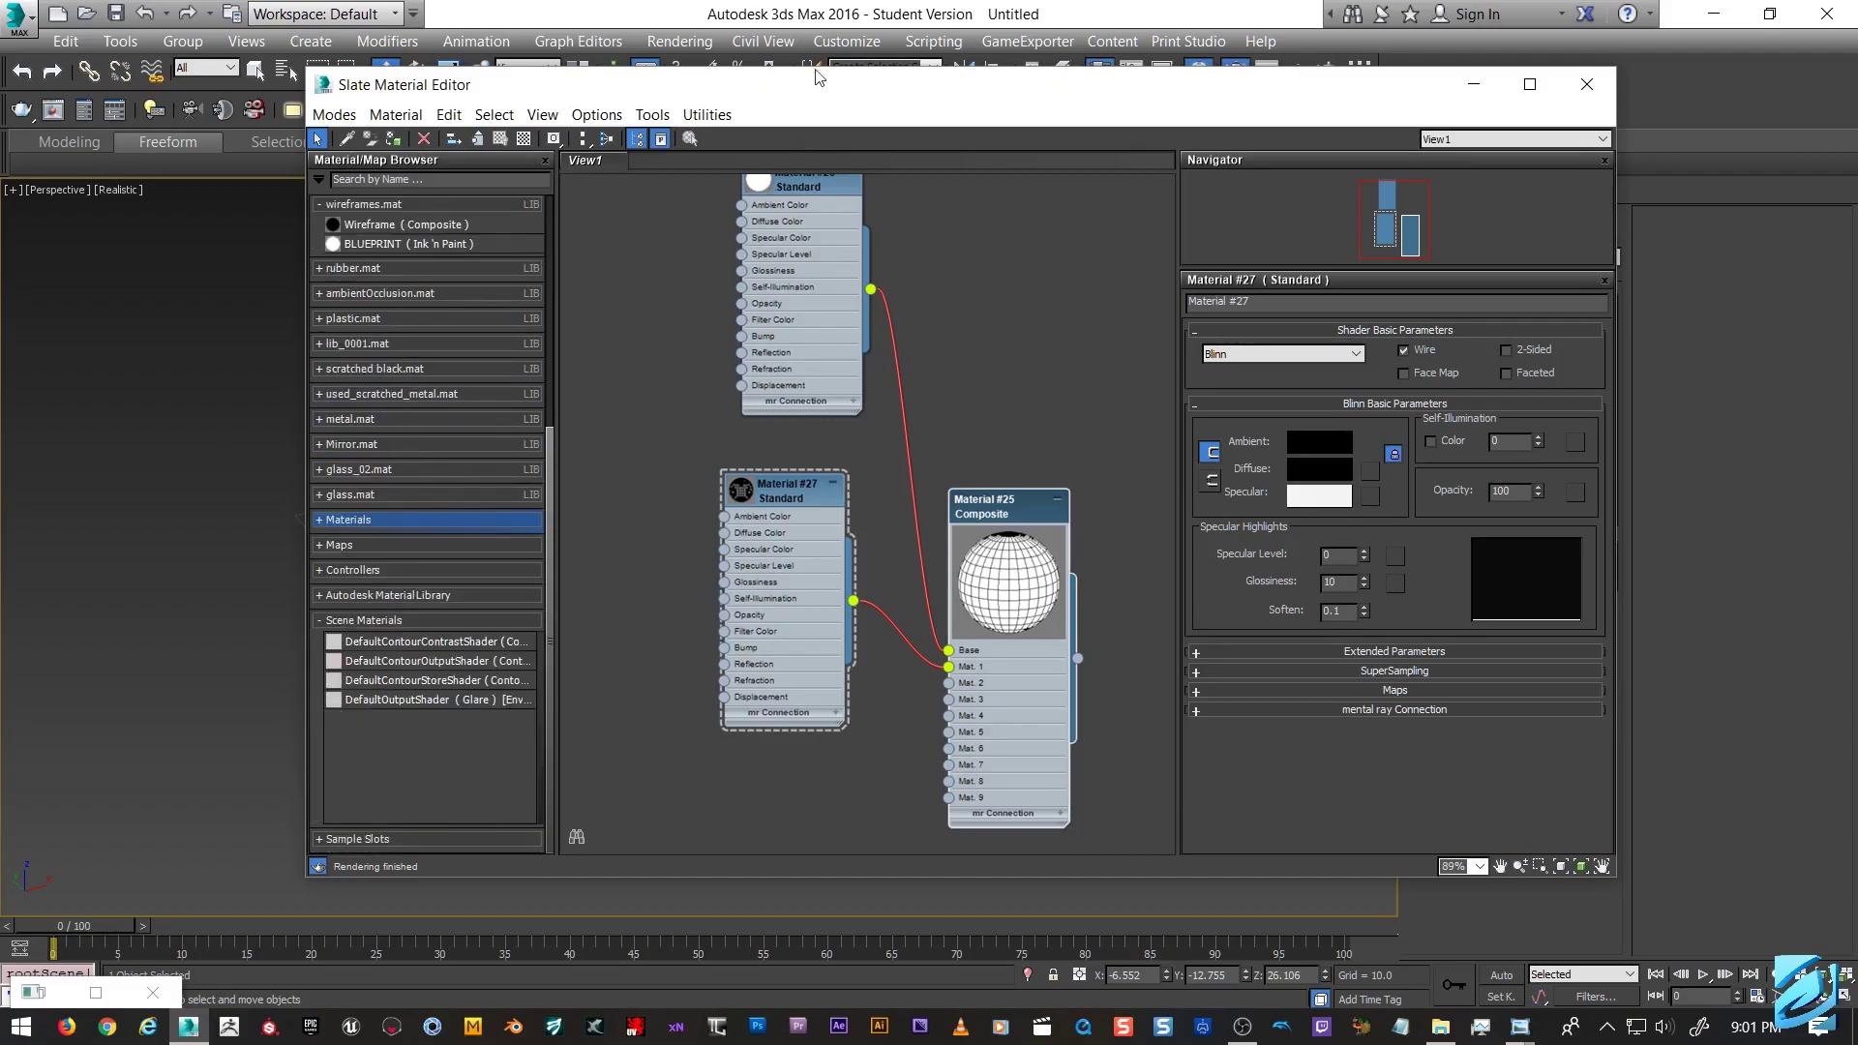
click(1018, 496)
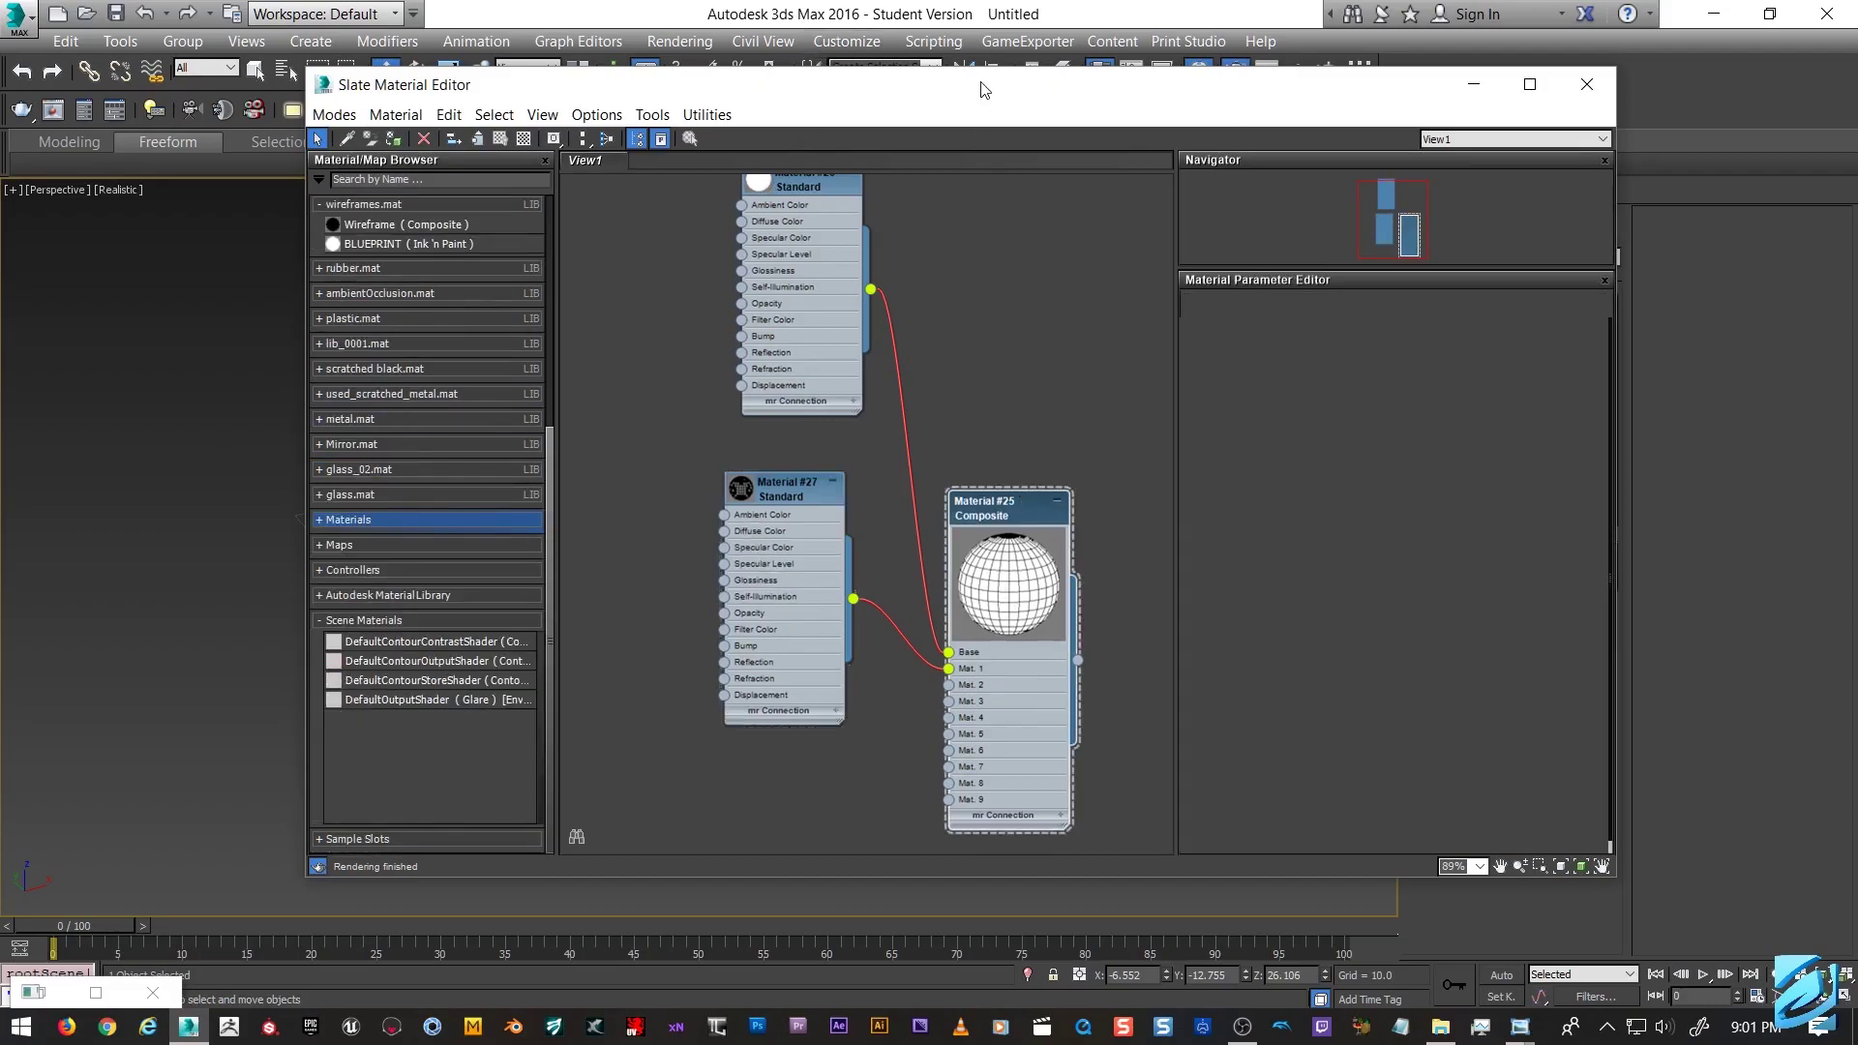
drag(979, 86, 1857, 165)
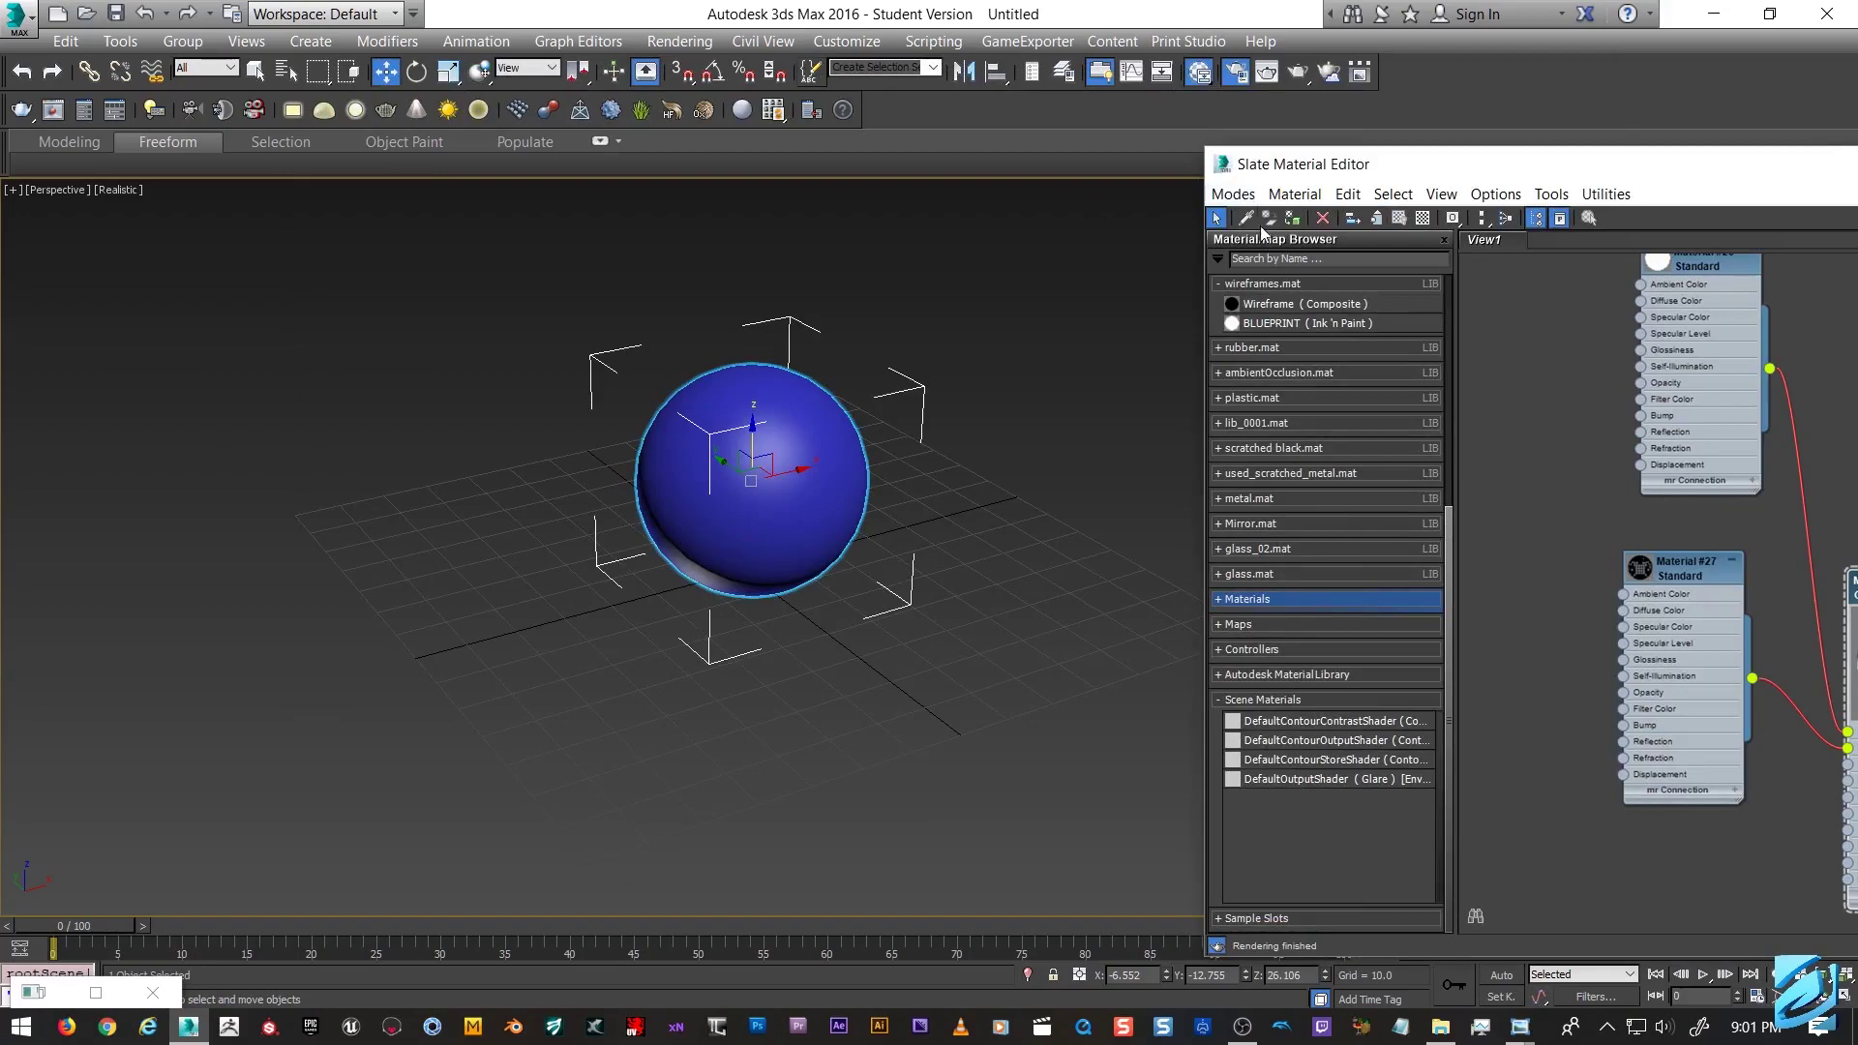
click(1293, 219)
drag(1548, 163, 1536, 241)
key(m)
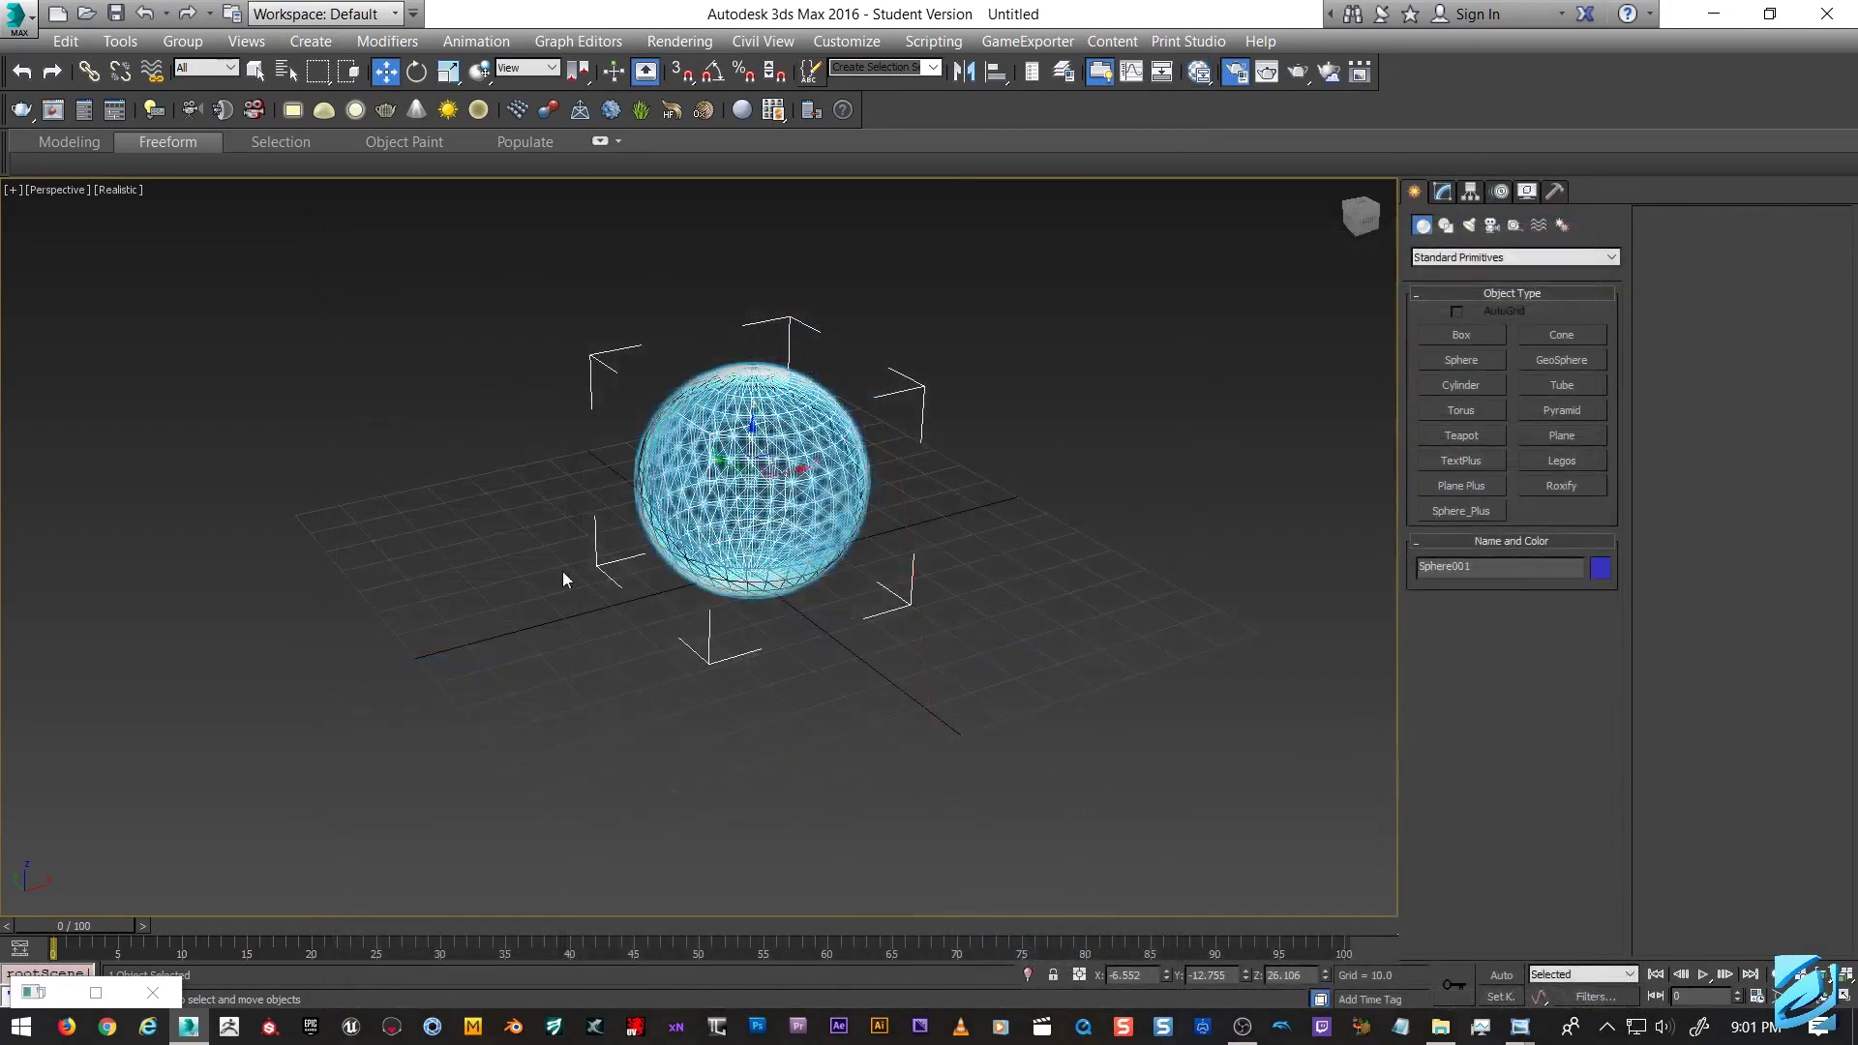
Orbit the view and create standard camera Camera001 from it, then open Render Setup.
alt+middle_drag(856, 658, 667, 571)
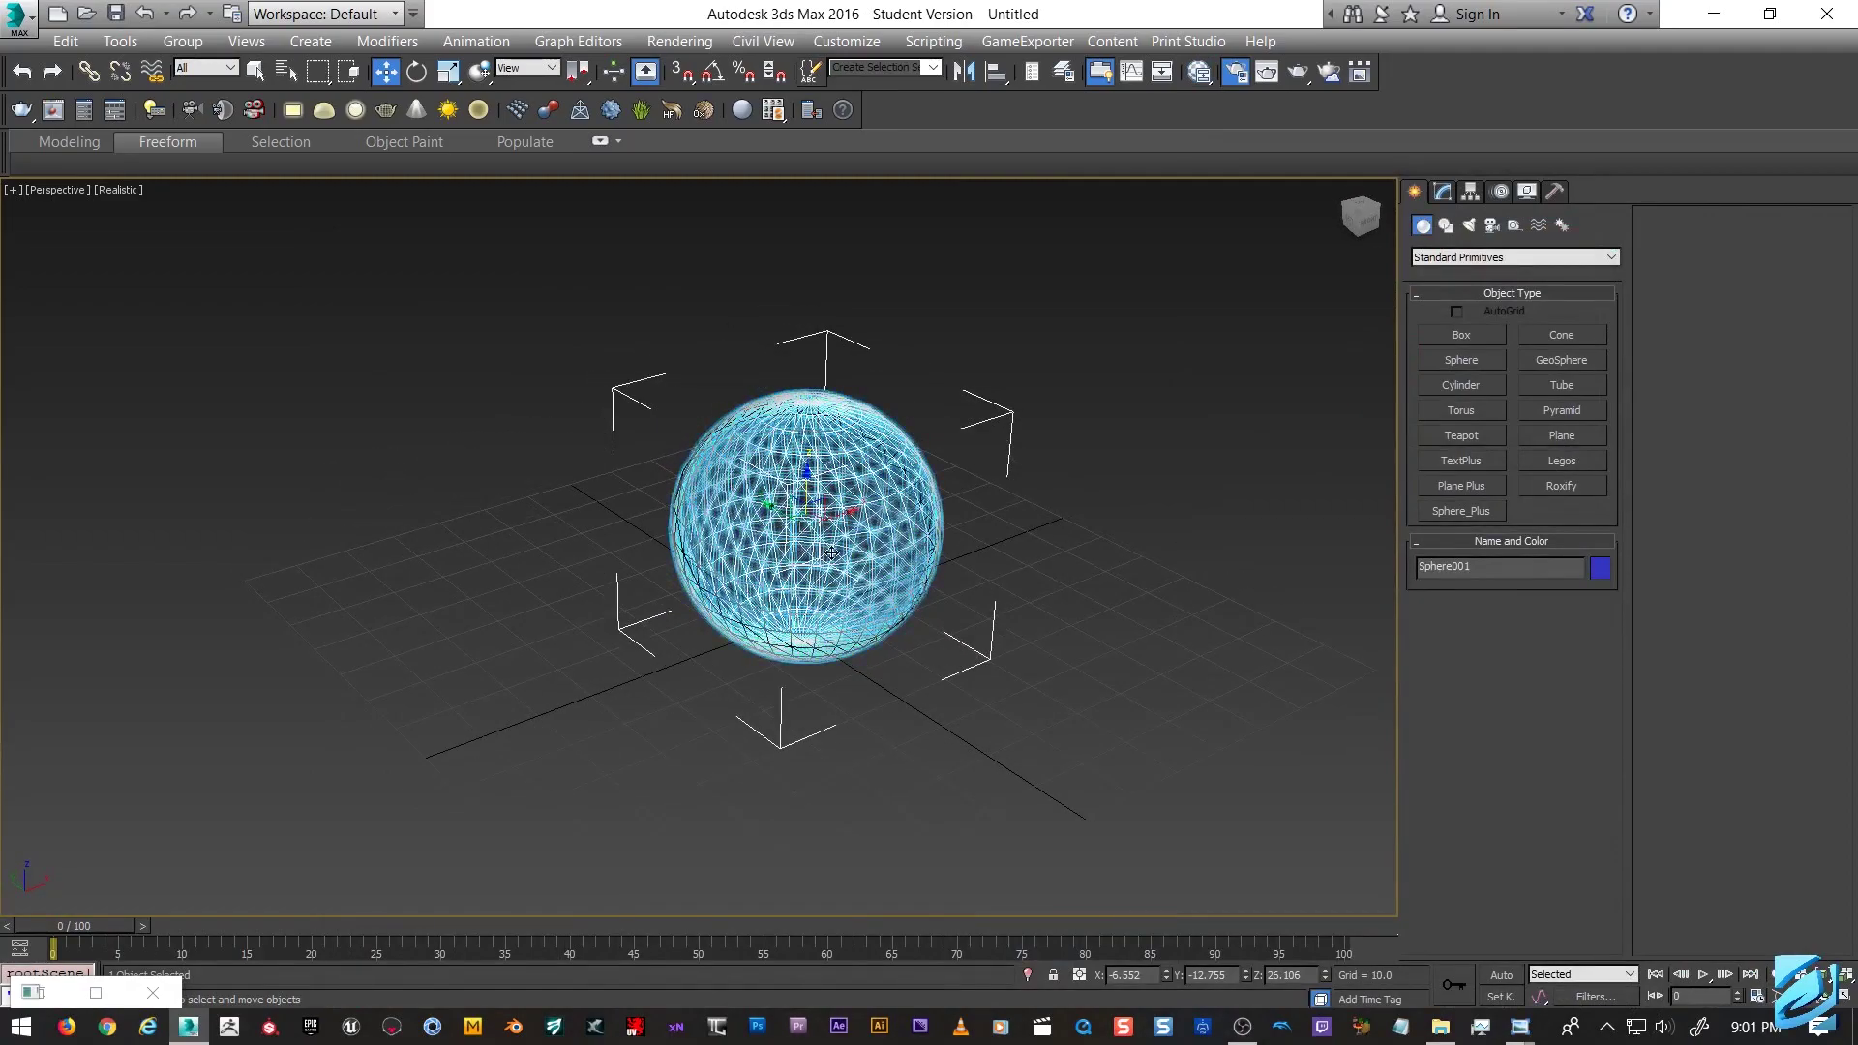
scroll(622, 501, up, 4)
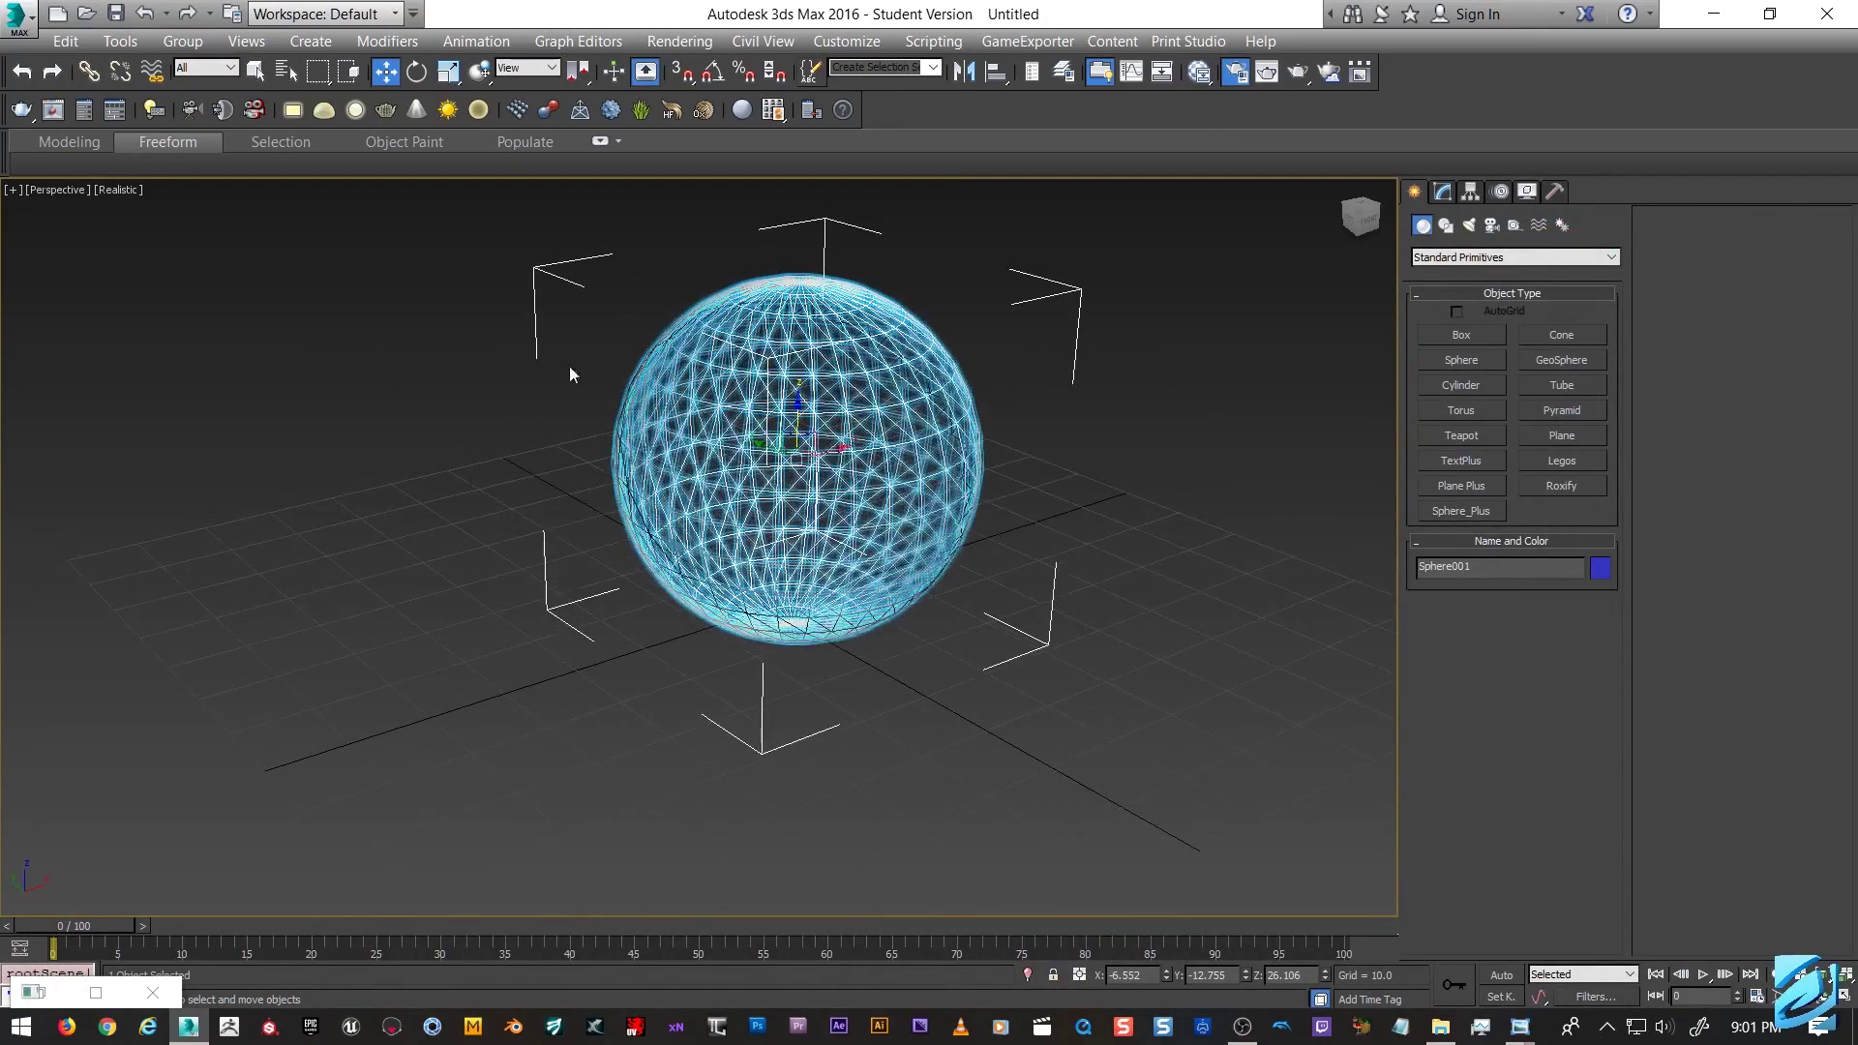
click(310, 41)
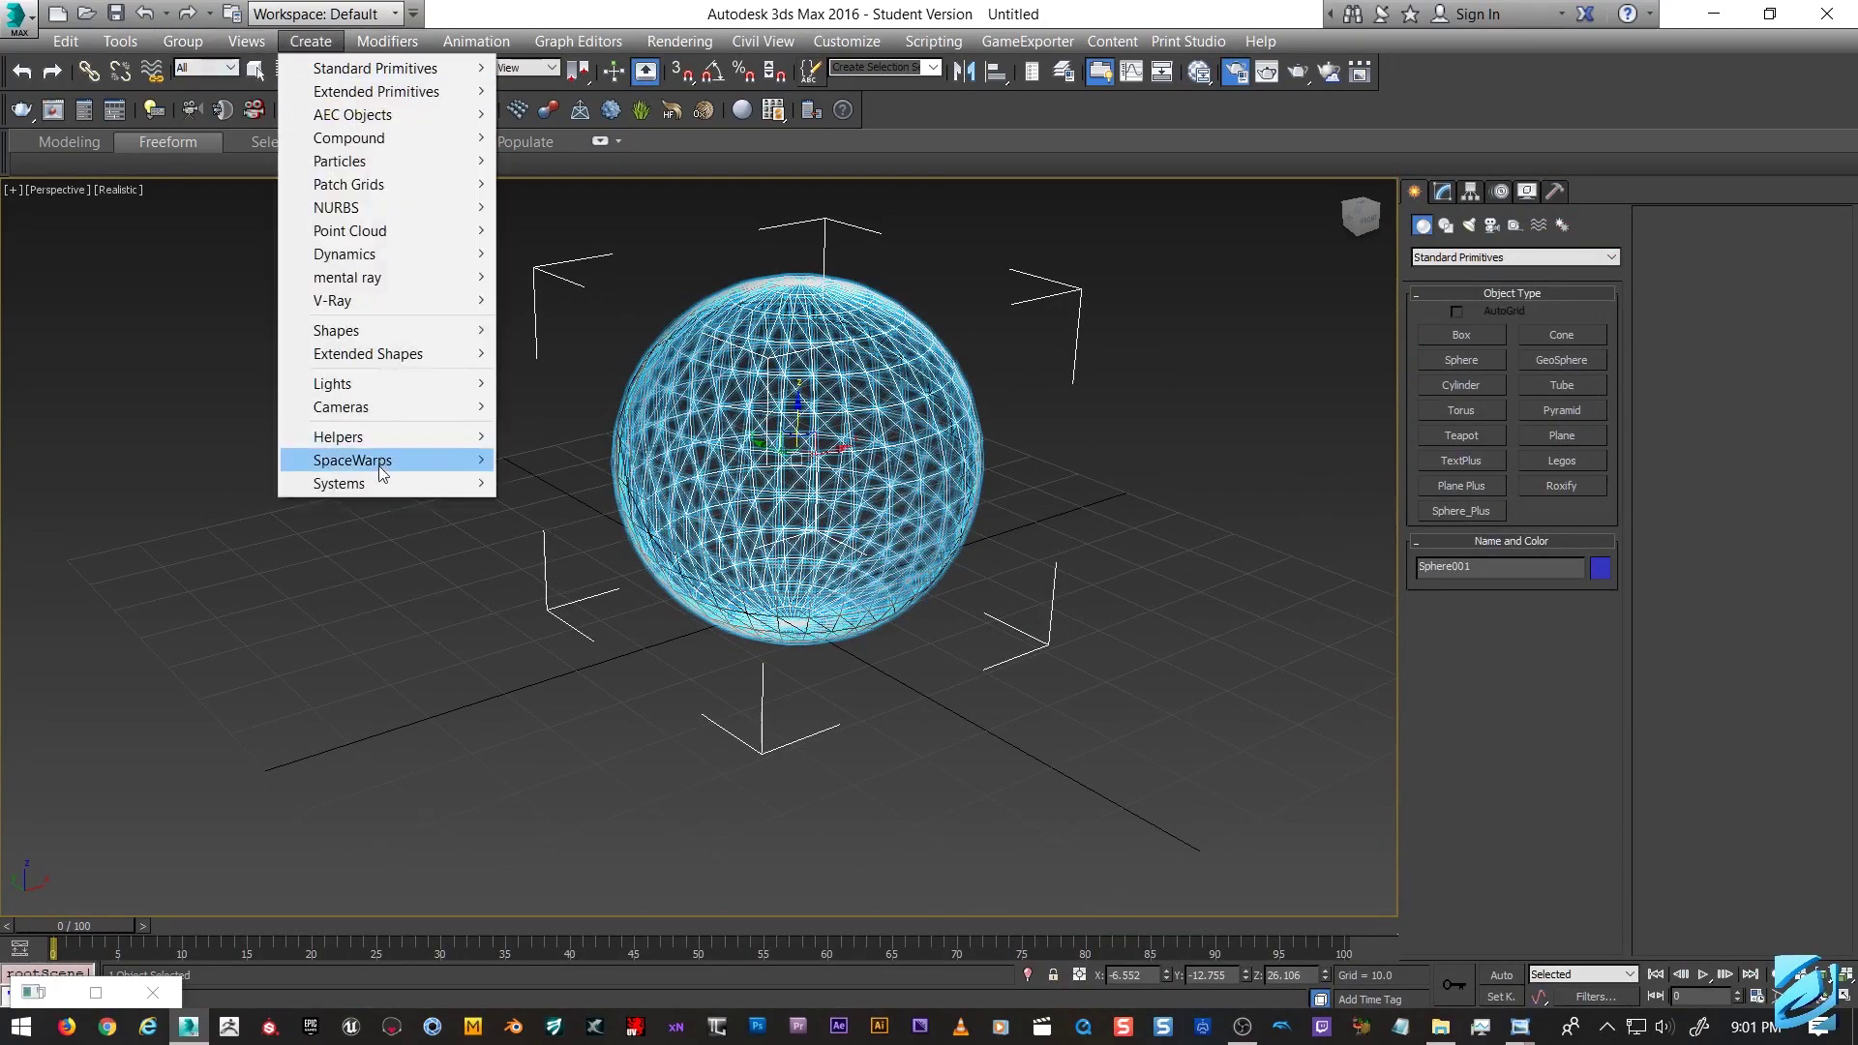
mouse_move(353, 406)
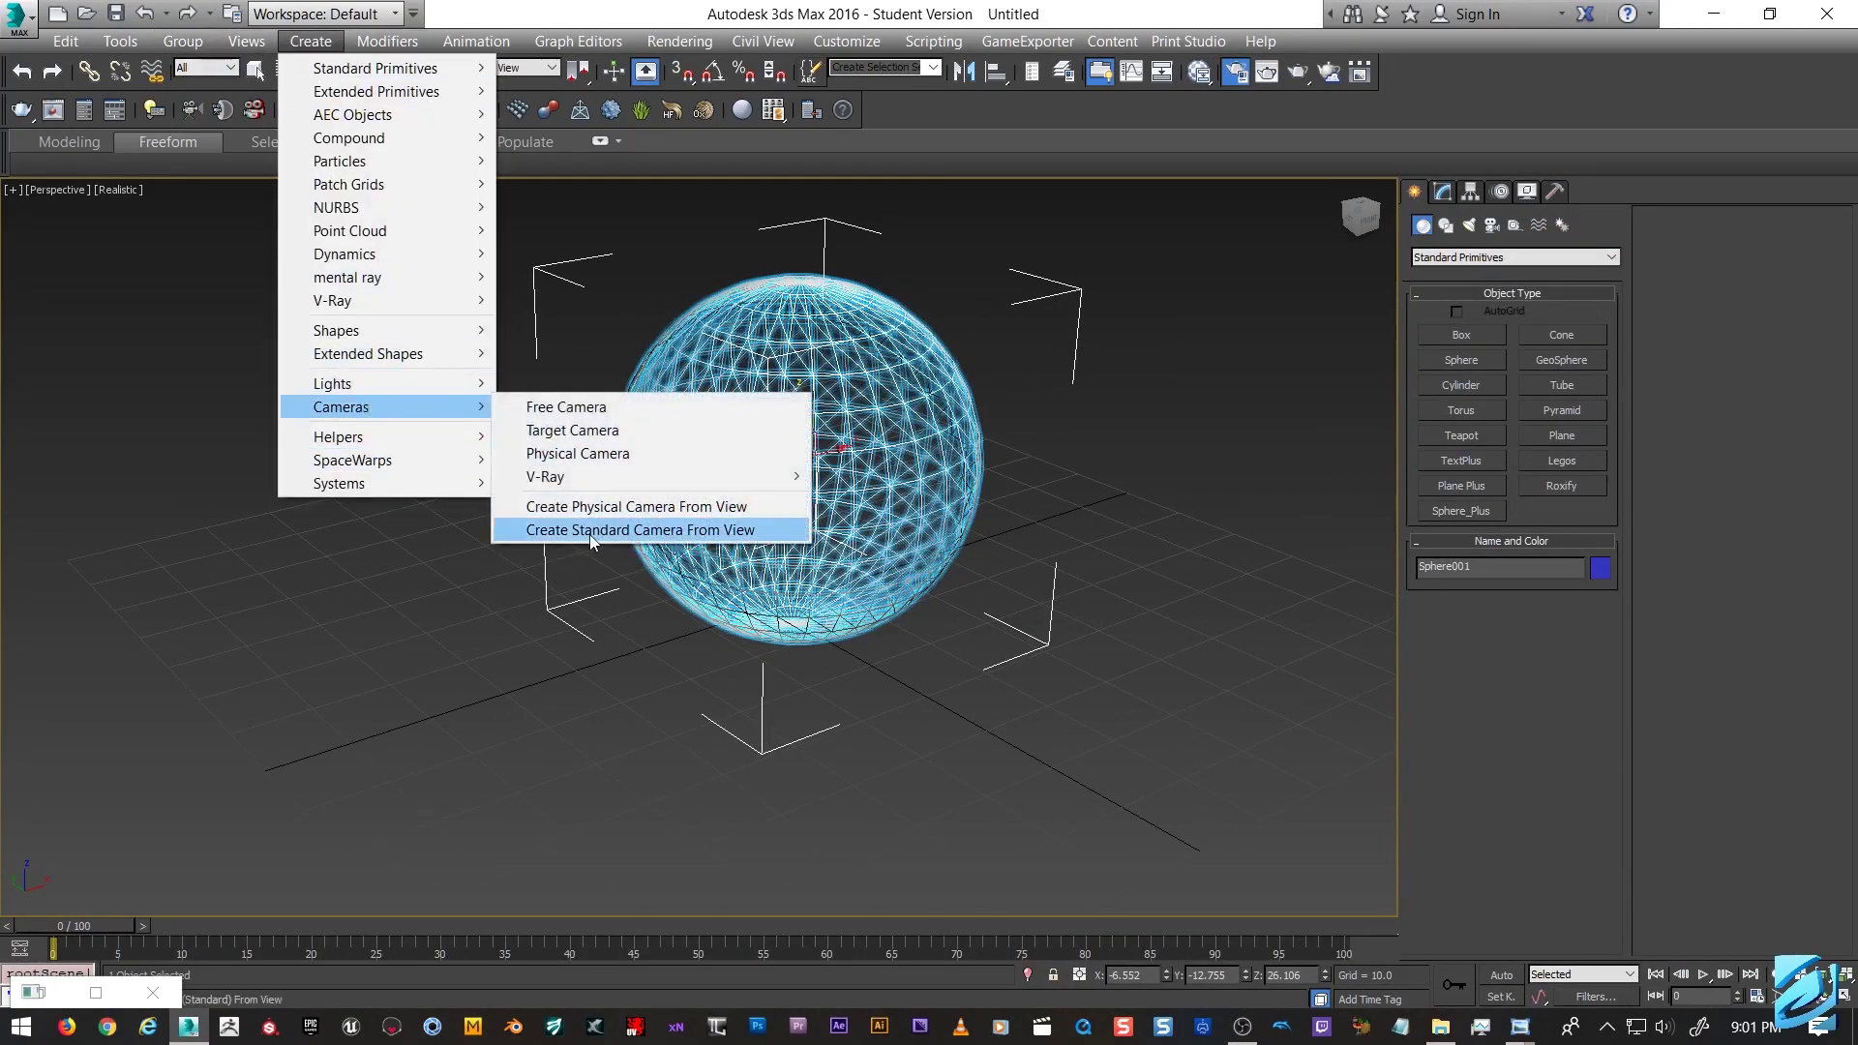
click(592, 532)
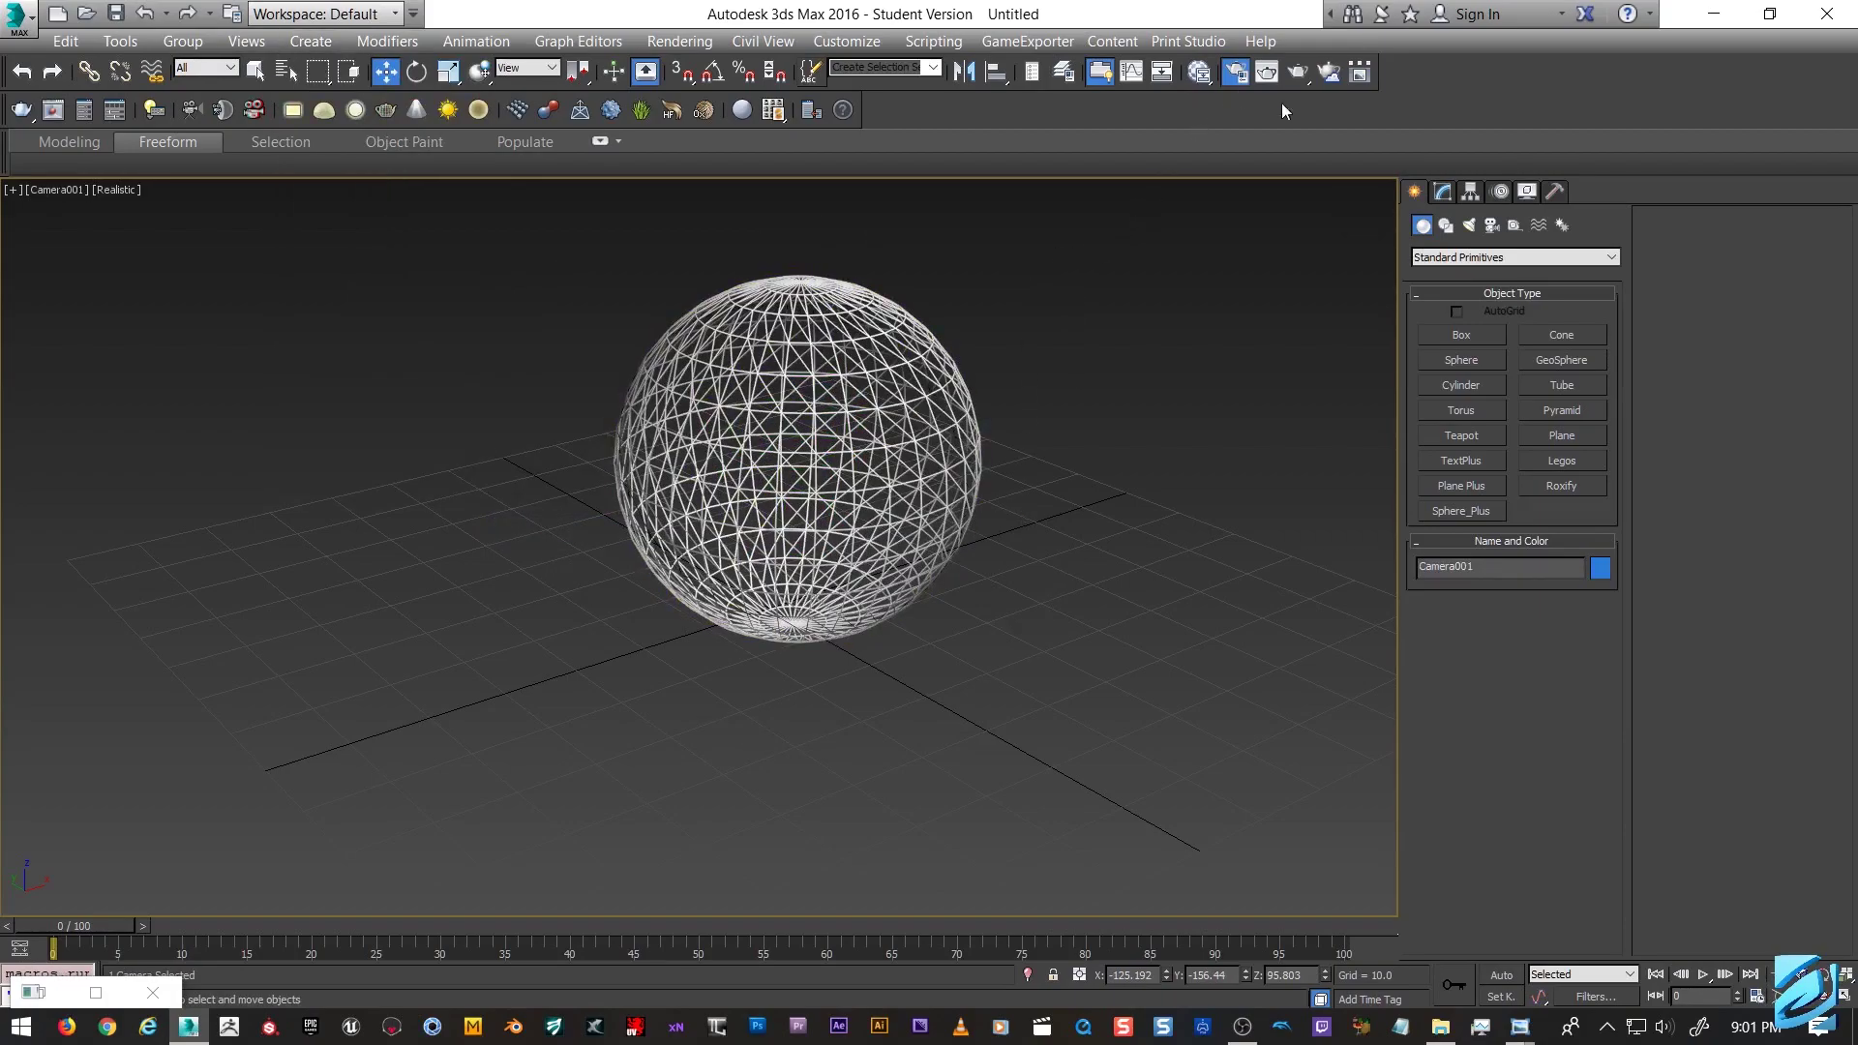
key(F10)
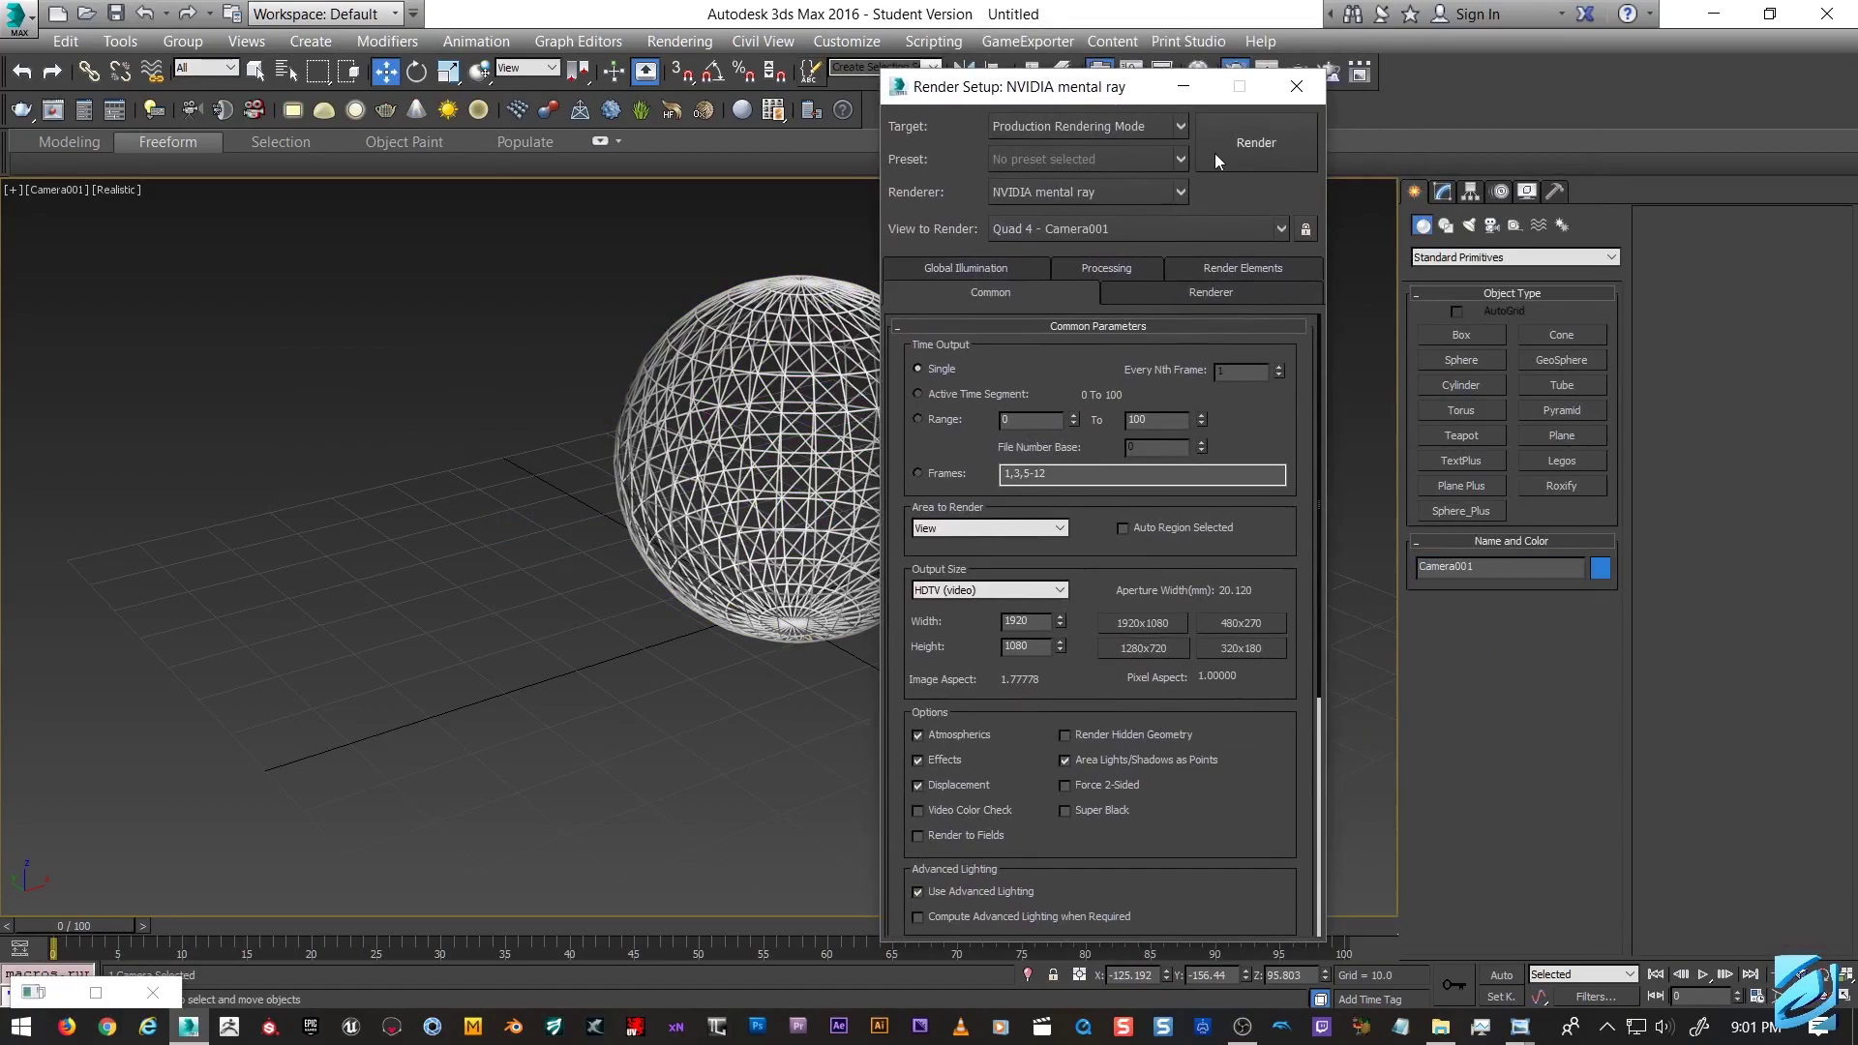
Set the output size to 1280x720 and dolly Camera001 closer to the sphere.
click(1143, 647)
click(1824, 974)
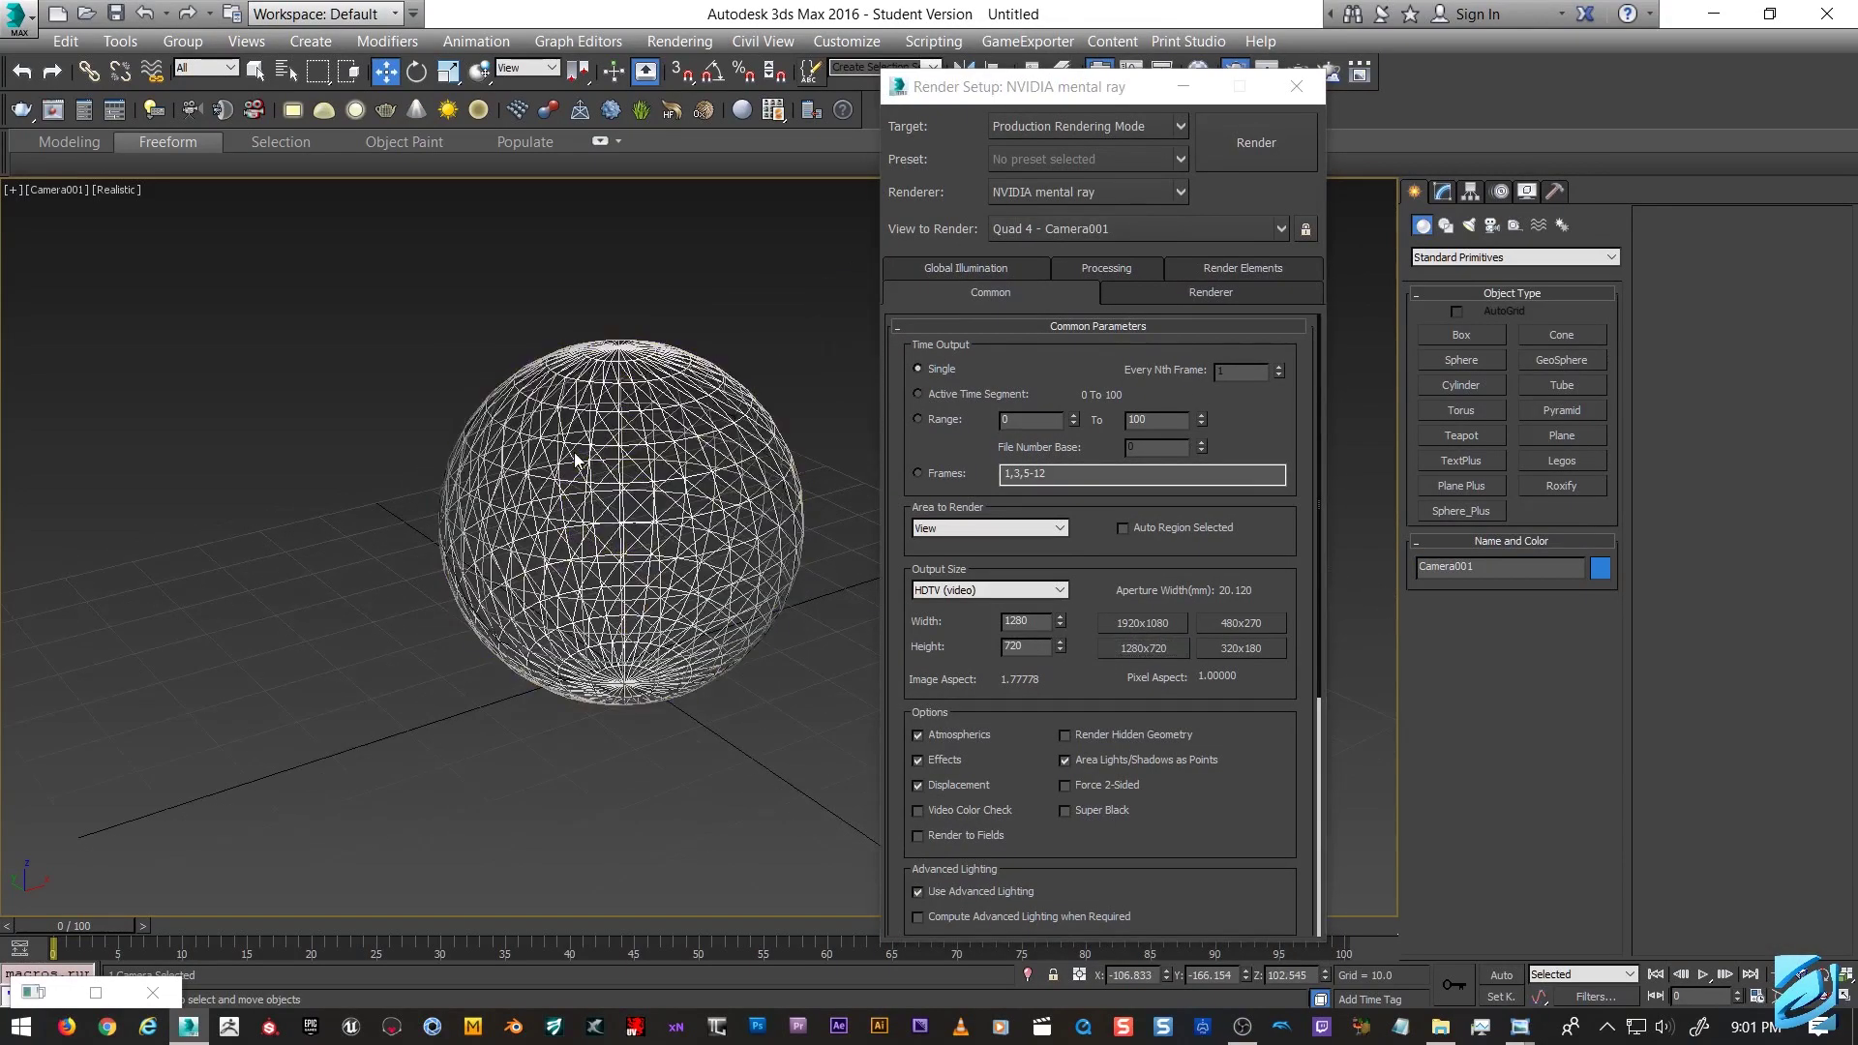
click(1774, 975)
drag(678, 600, 687, 467)
Render the Camera001 view in mental ray and inspect the frame buffer.
click(1250, 145)
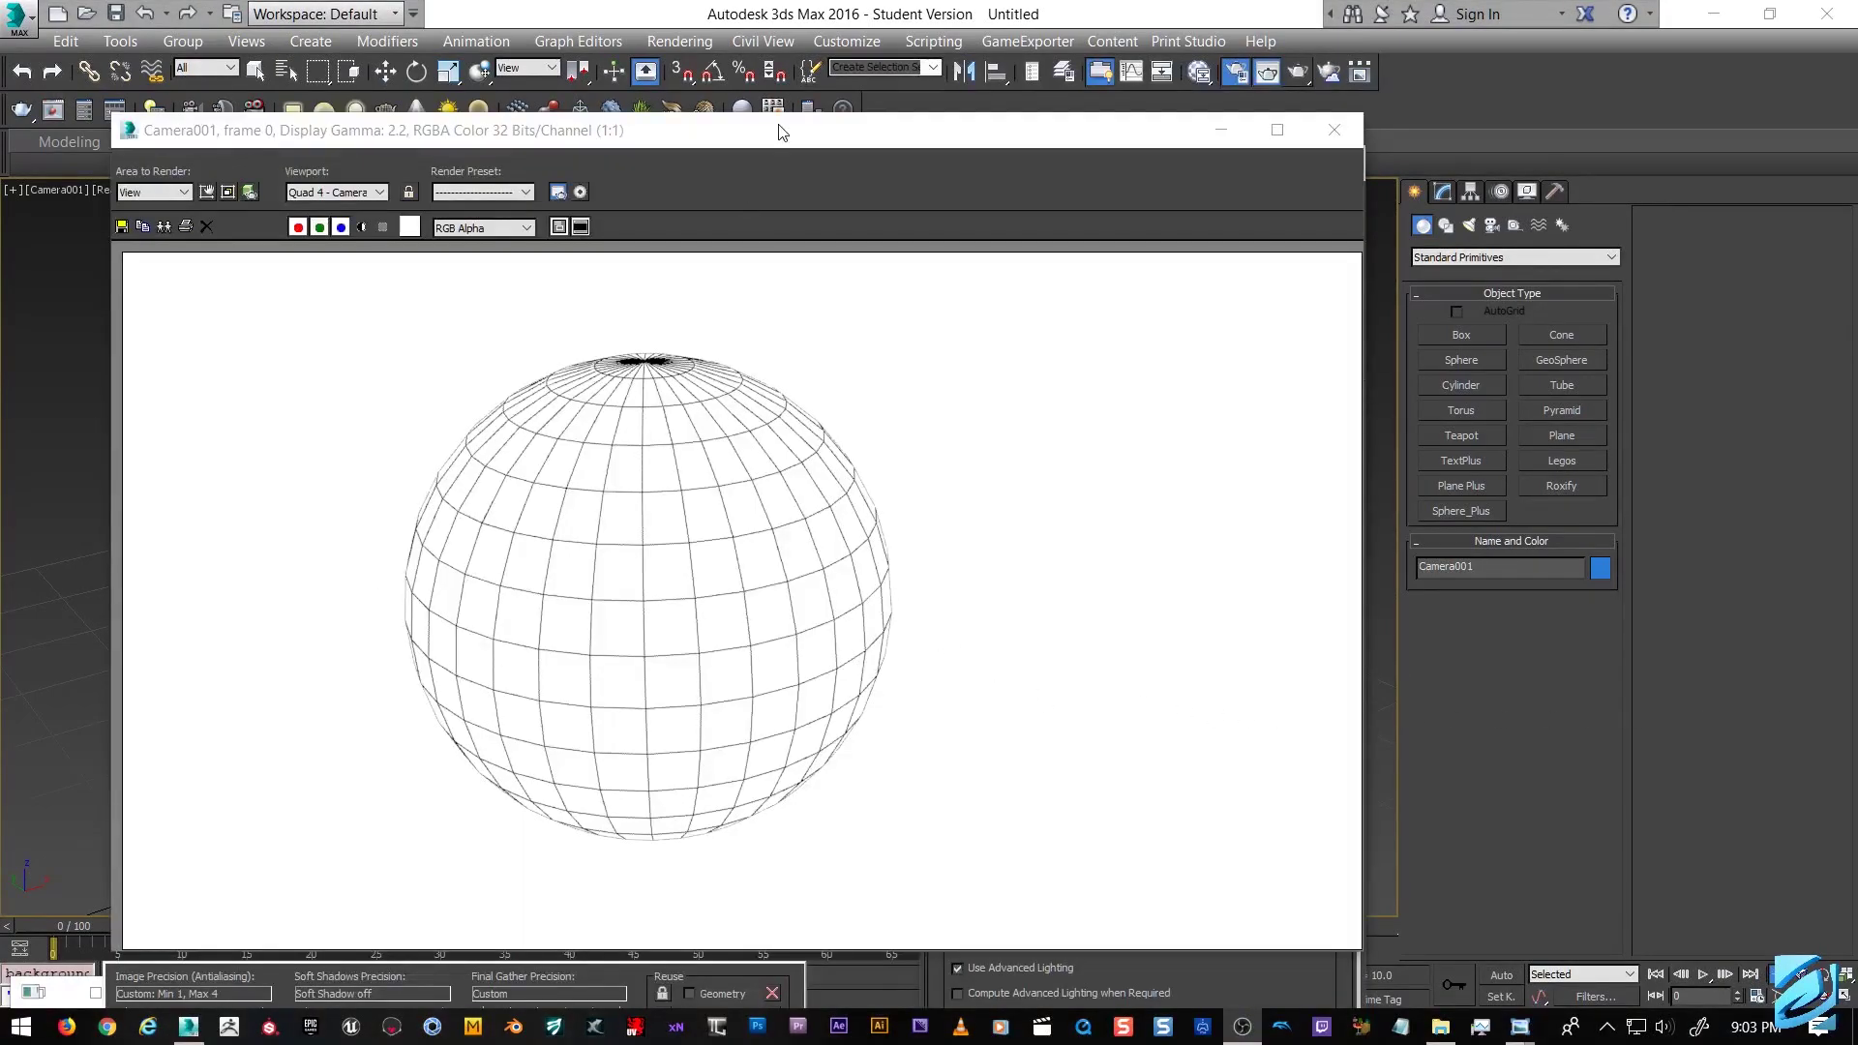
drag(781, 131, 845, 61)
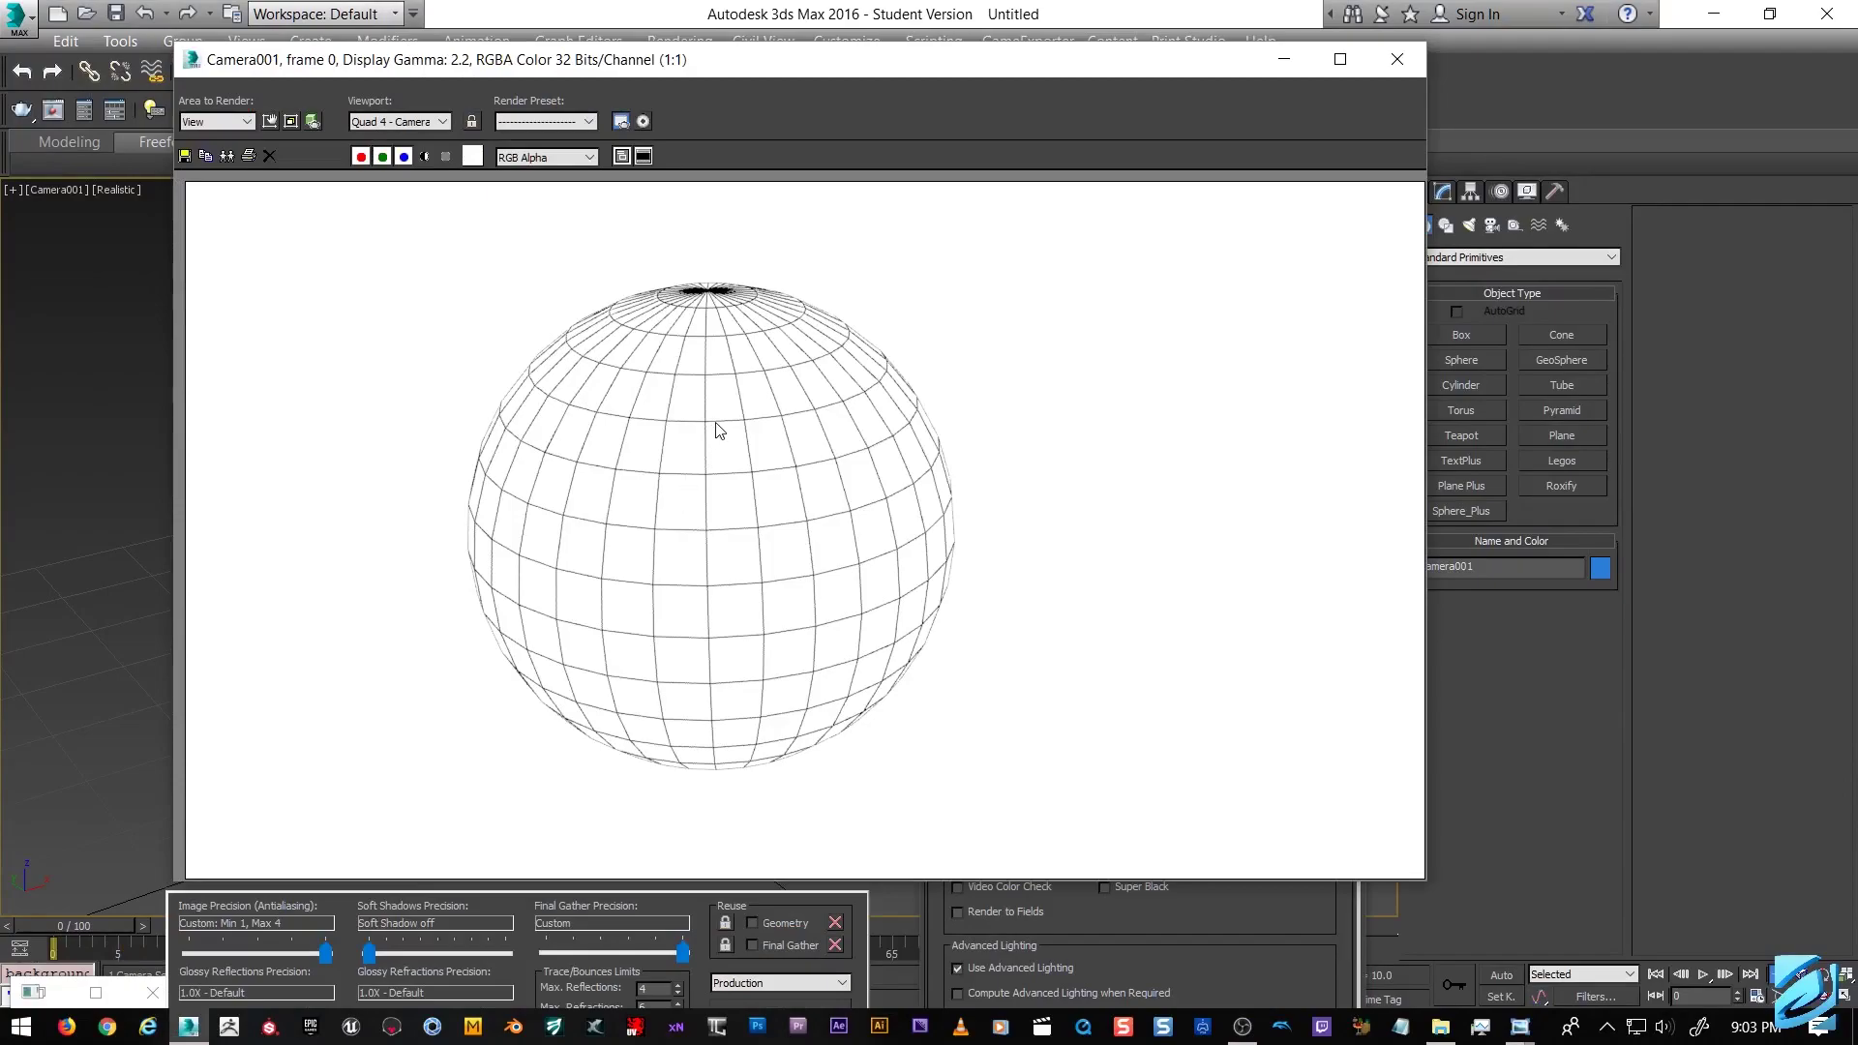
scroll(732, 416, up, 1)
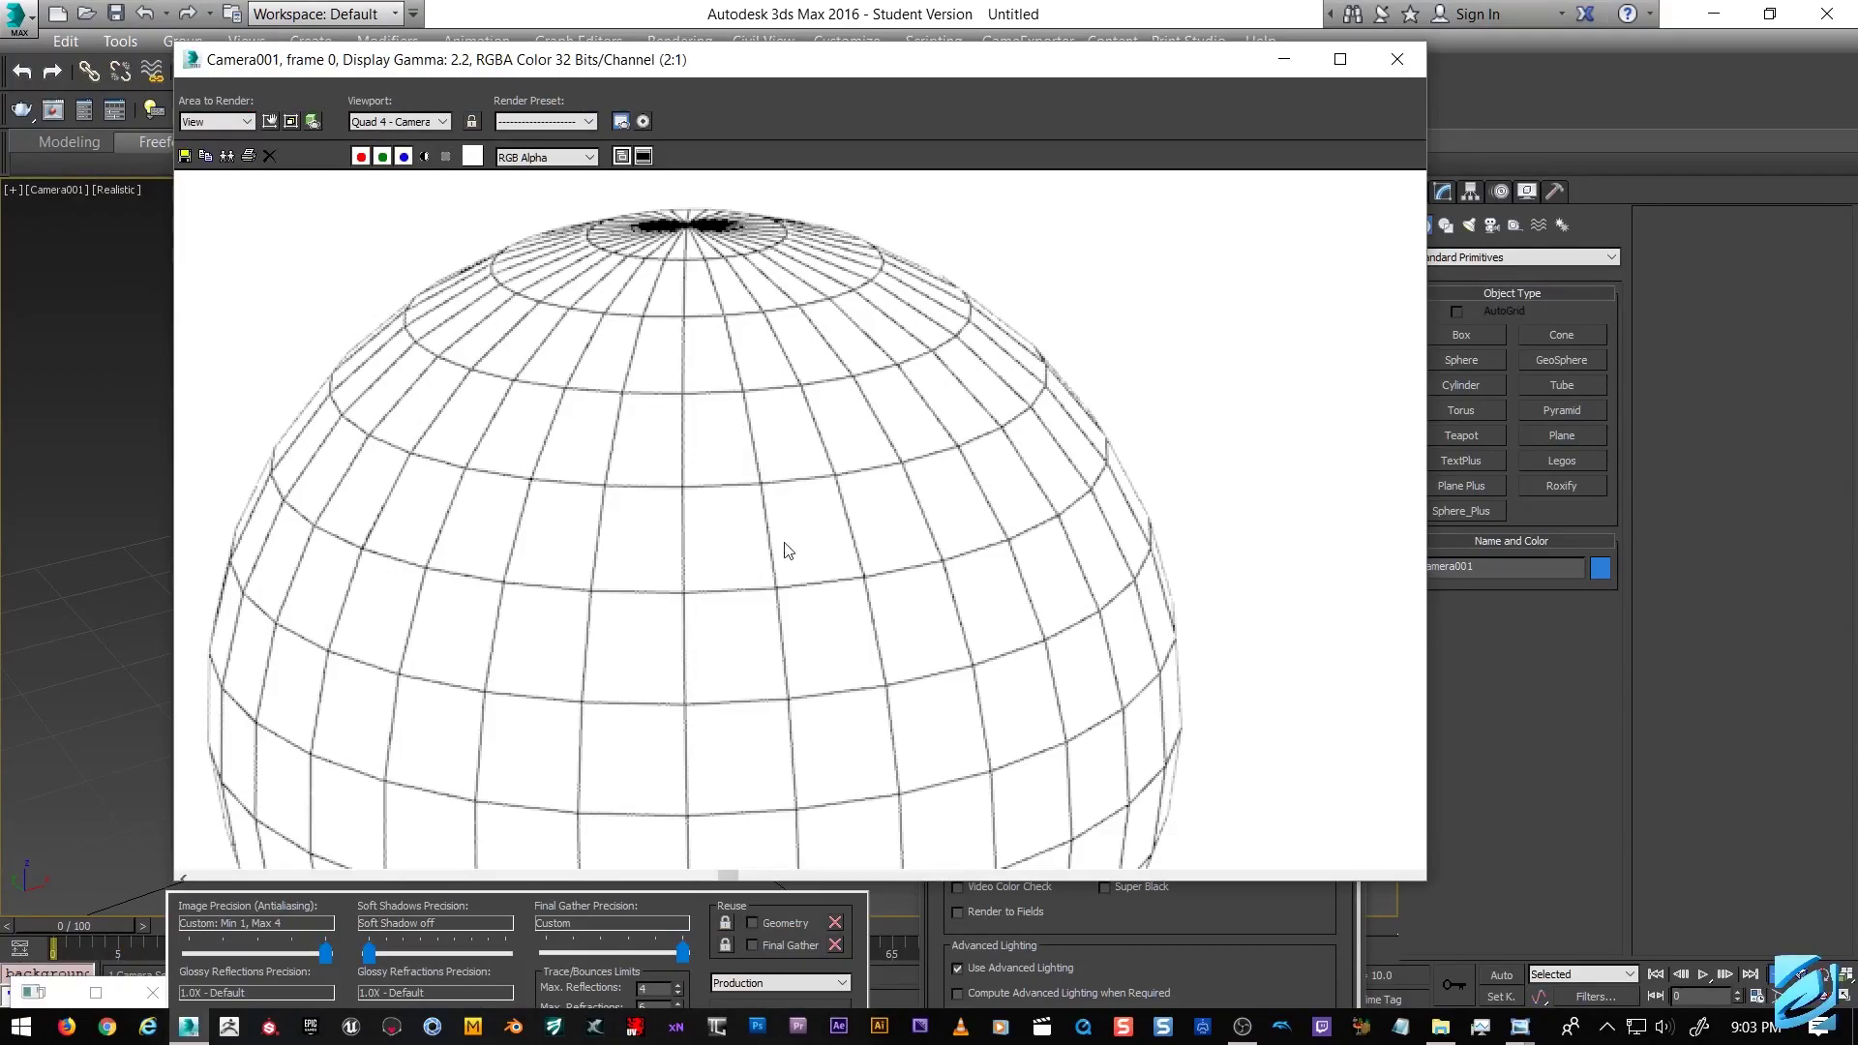
scroll(817, 541, down, 1)
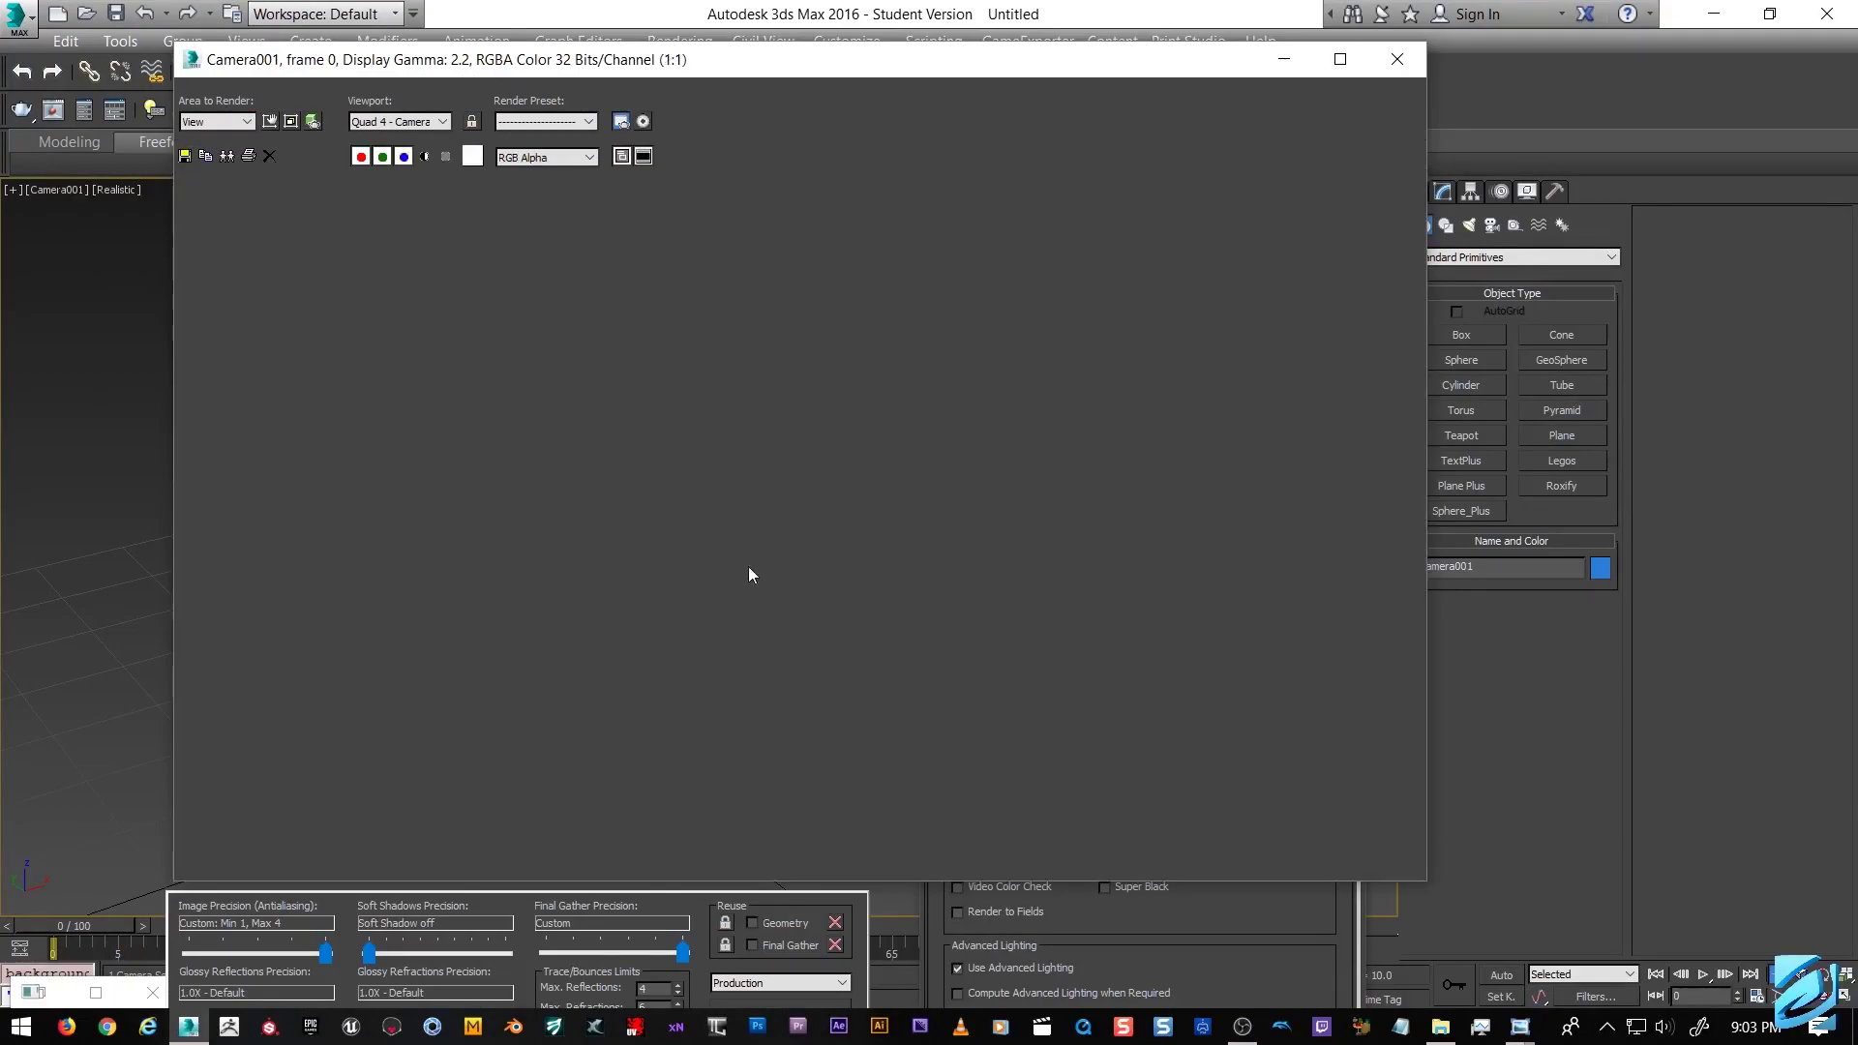
Check the mental ray sampling settings, keeping Minimum samples at 1.
drag(901, 62, 925, 241)
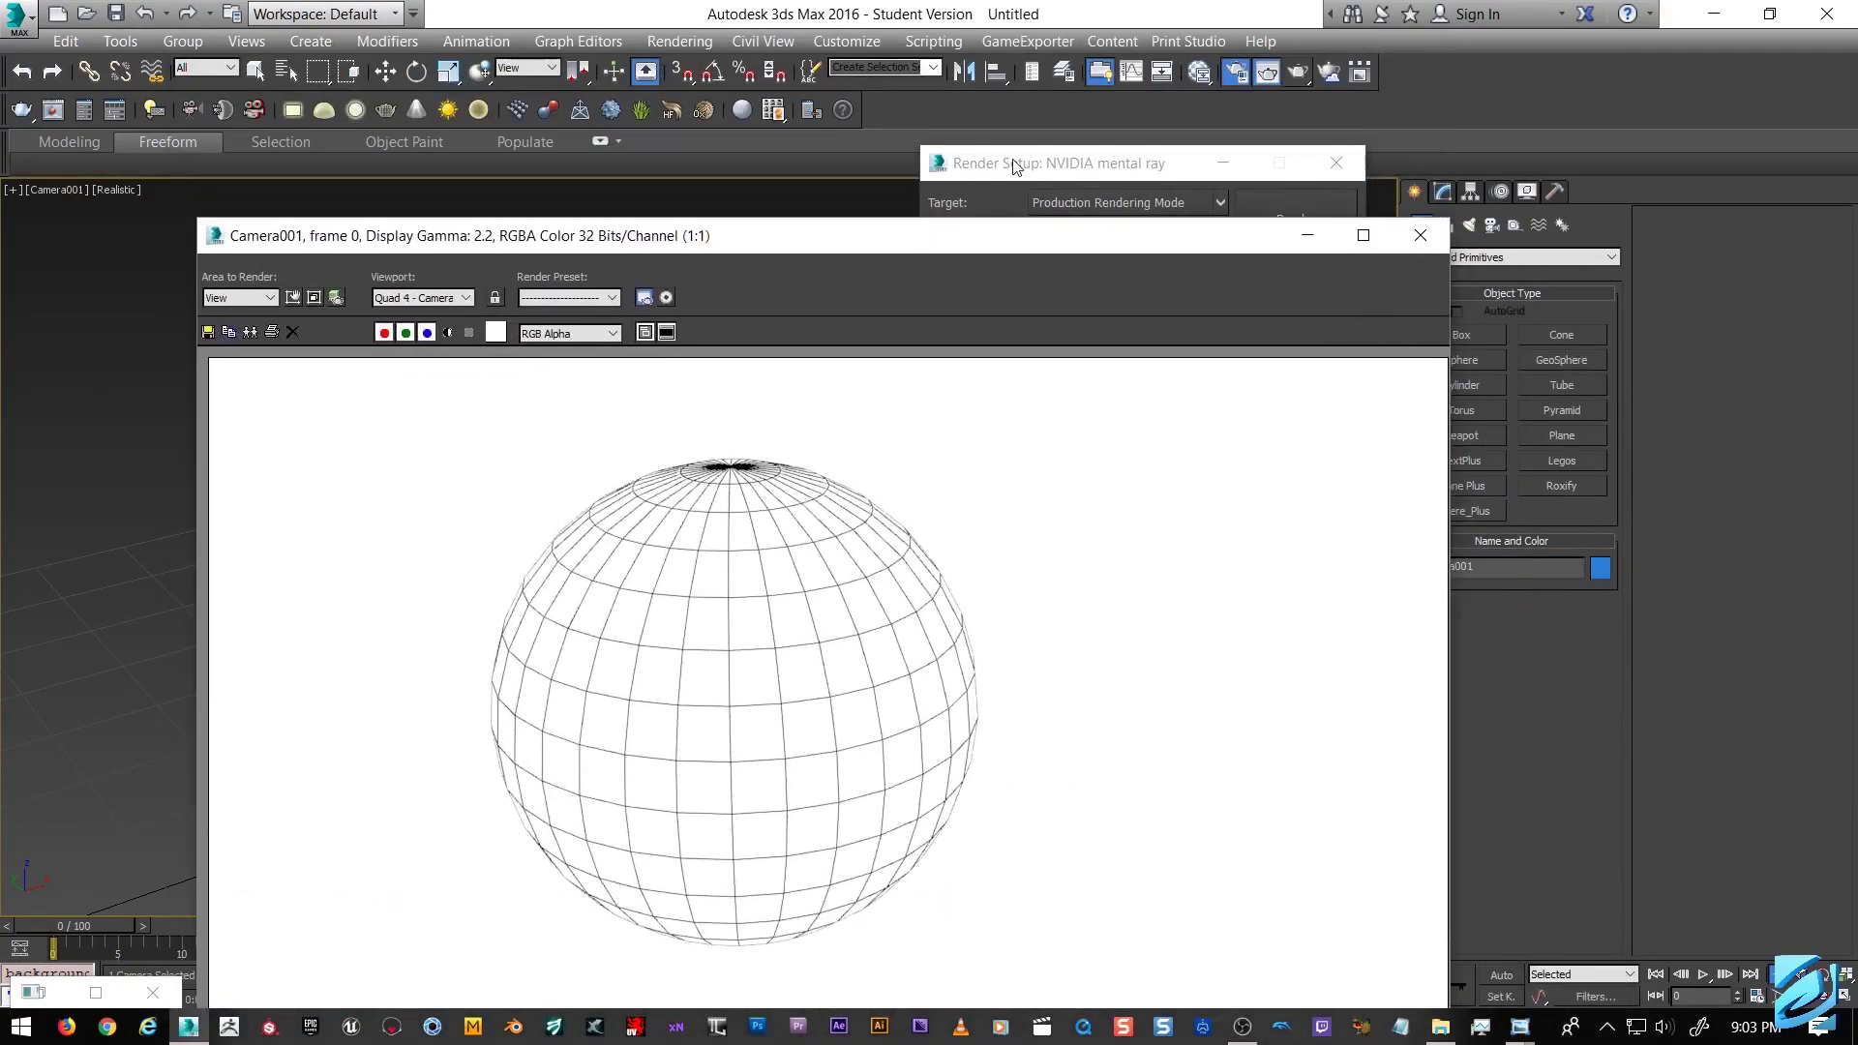
click(1012, 166)
click(1169, 363)
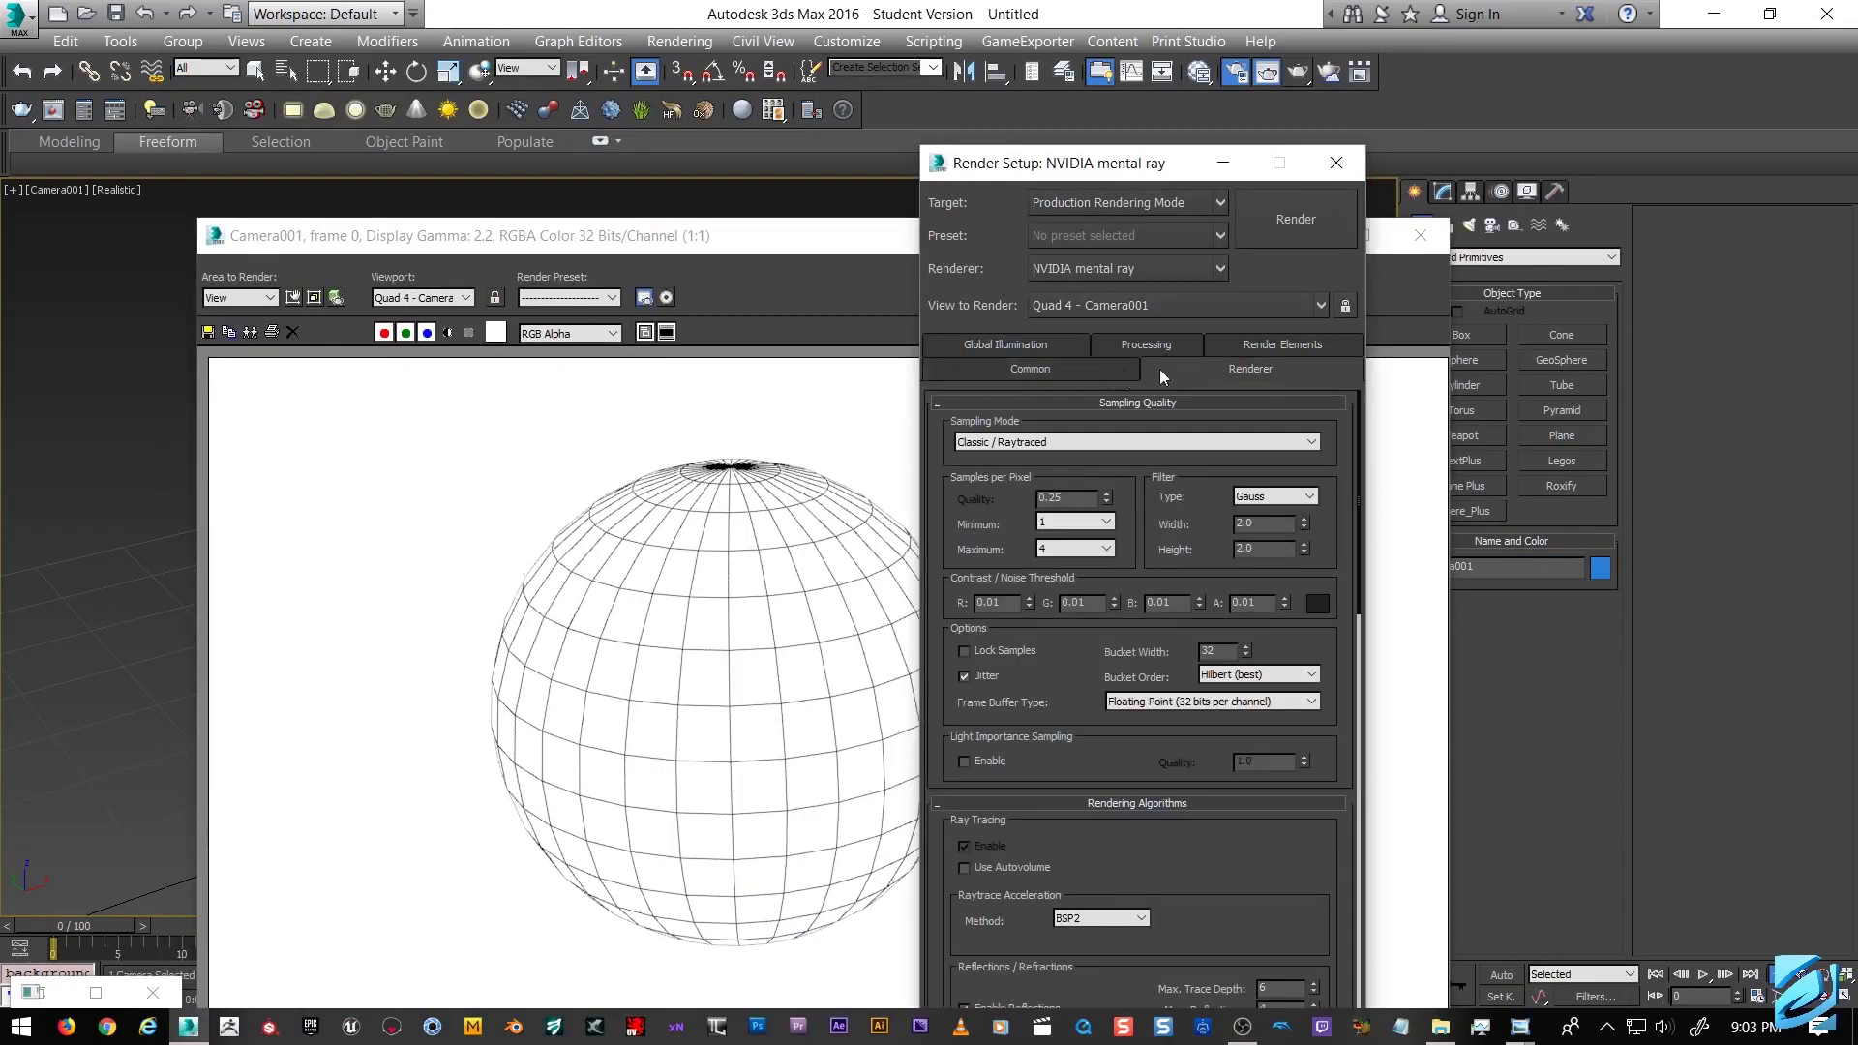
click(1067, 523)
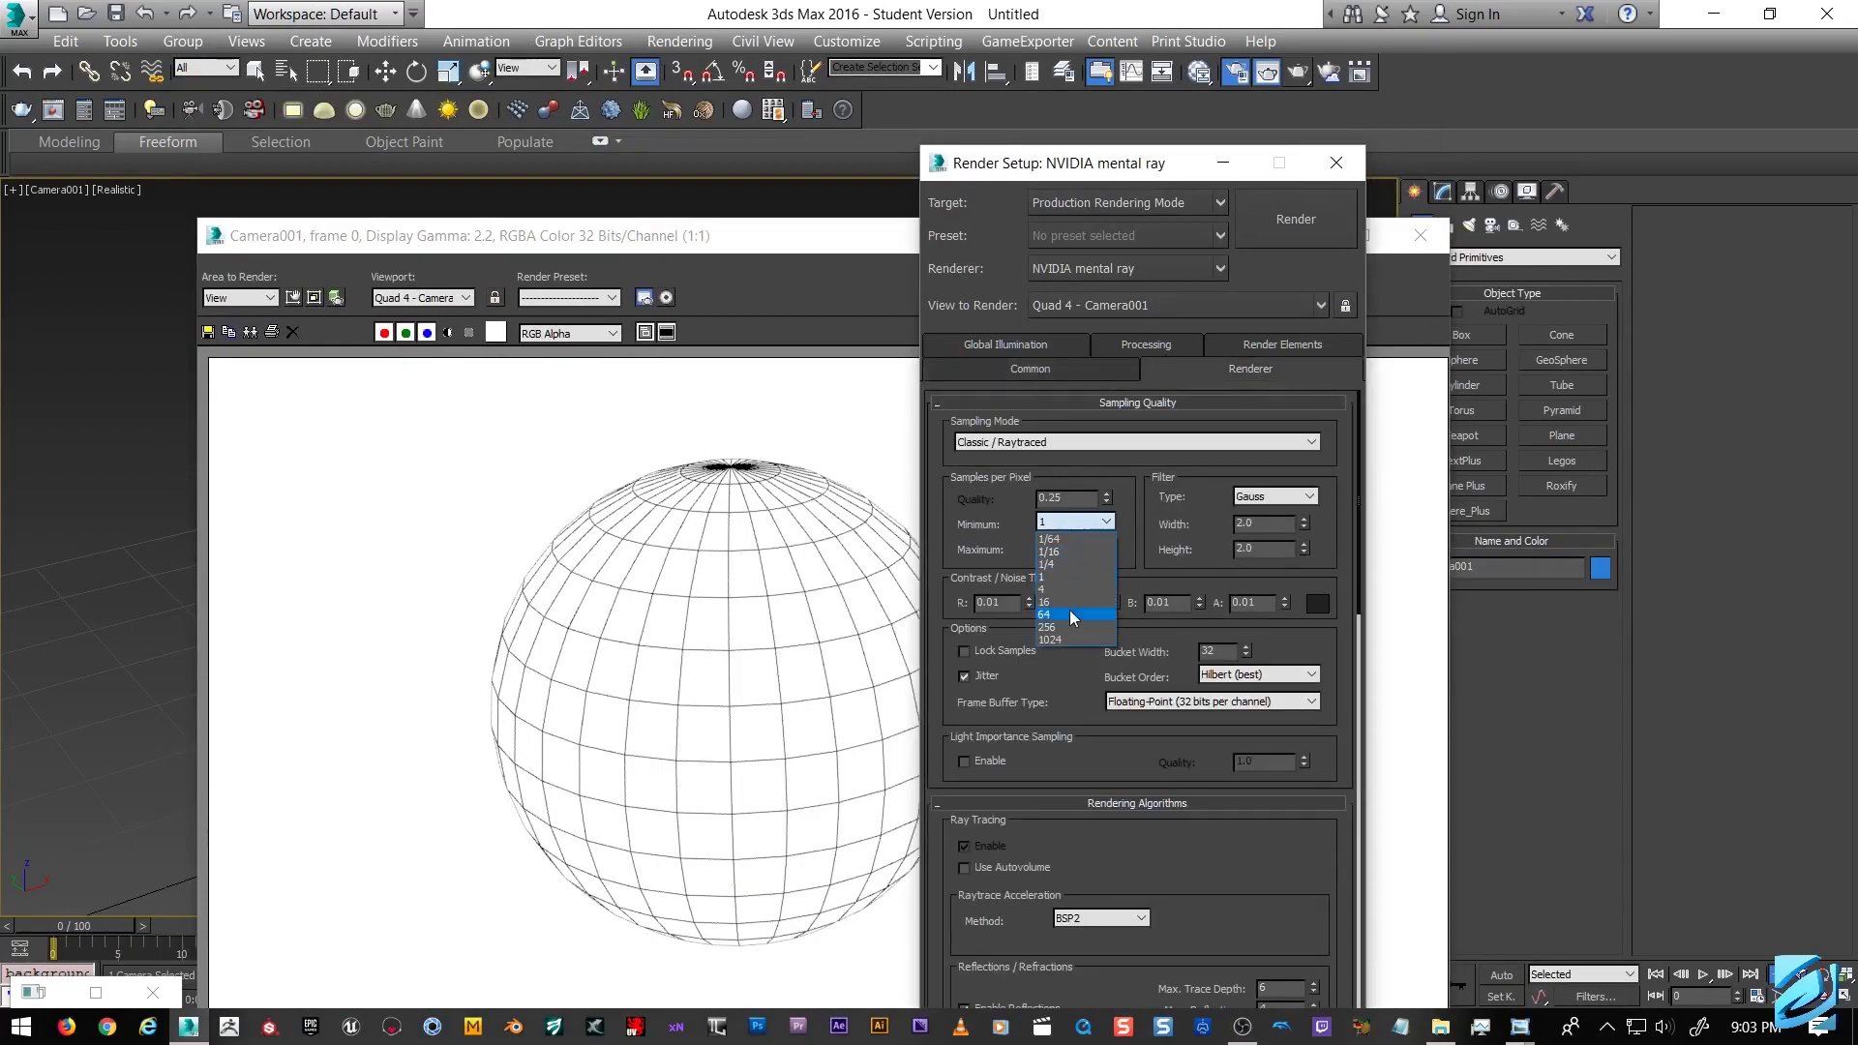
click(1076, 519)
Rearrange the rendered image window and close Render Setup, leaving the render visible.
click(725, 236)
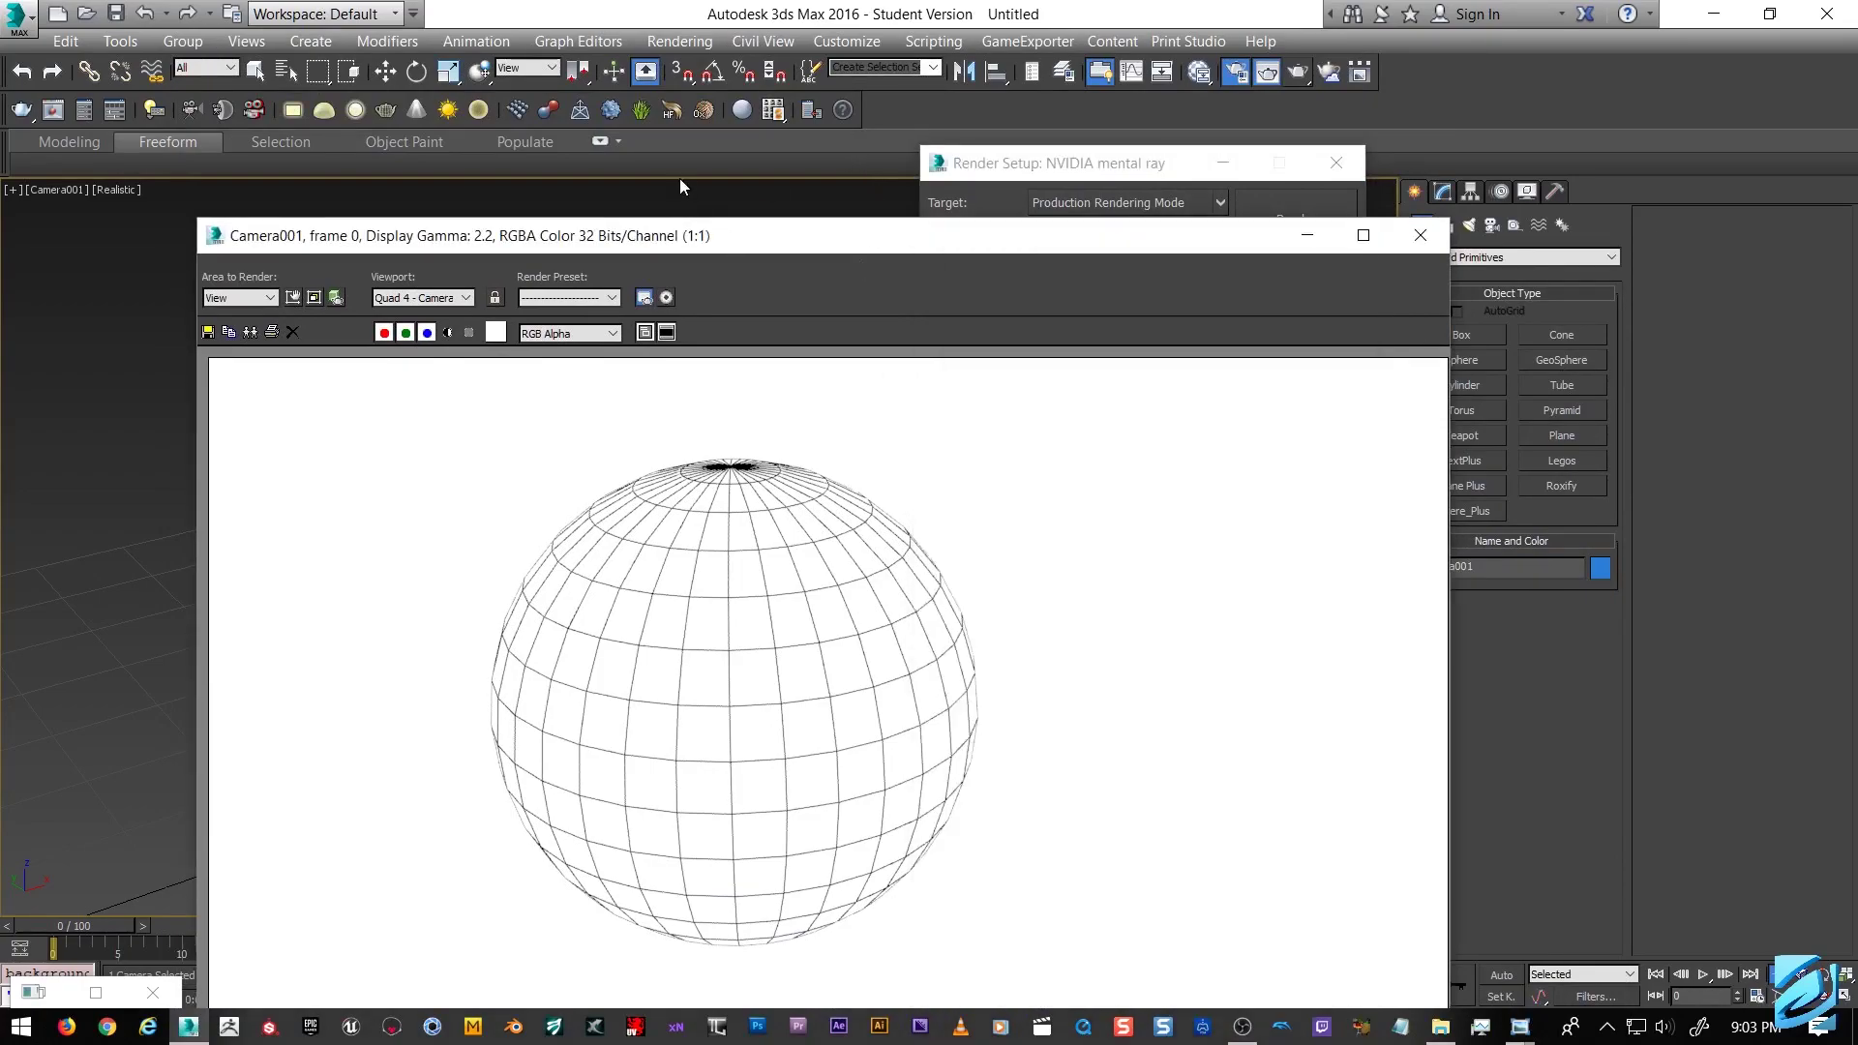
drag(724, 237, 700, 235)
click(1056, 163)
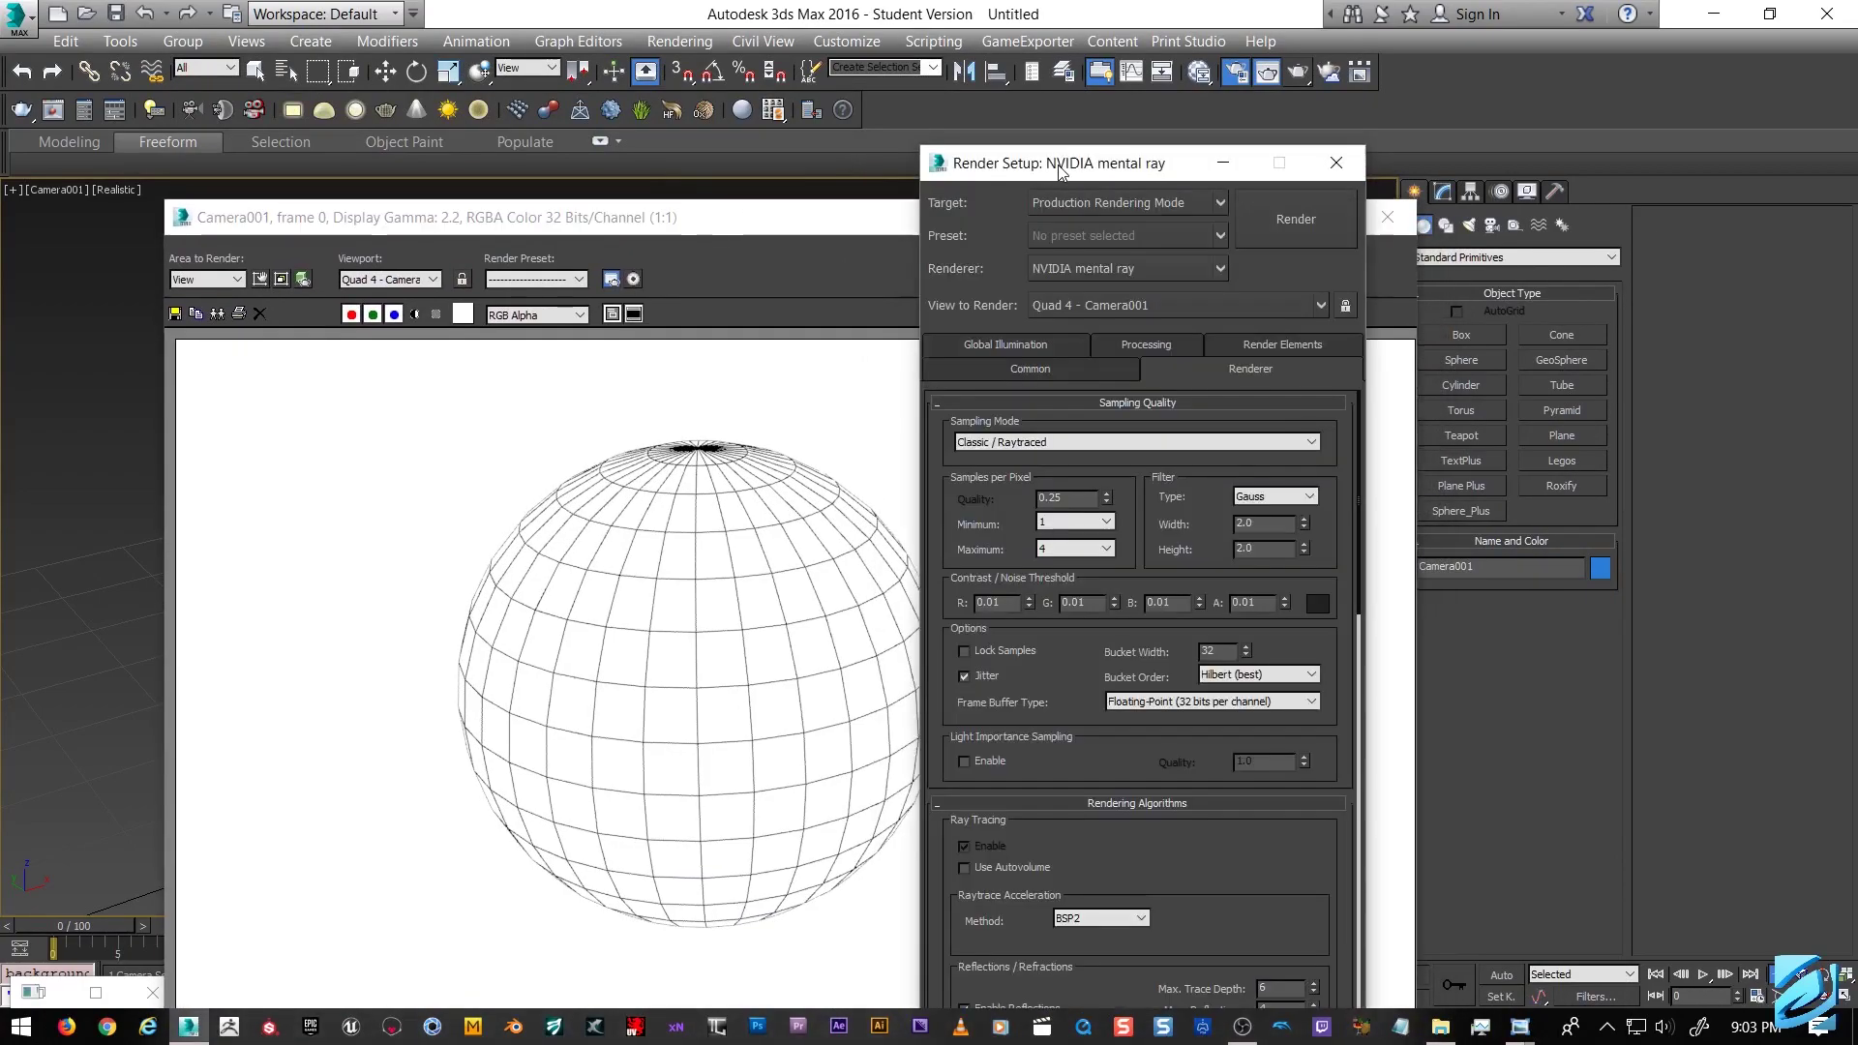
click(791, 223)
drag(791, 222, 773, 213)
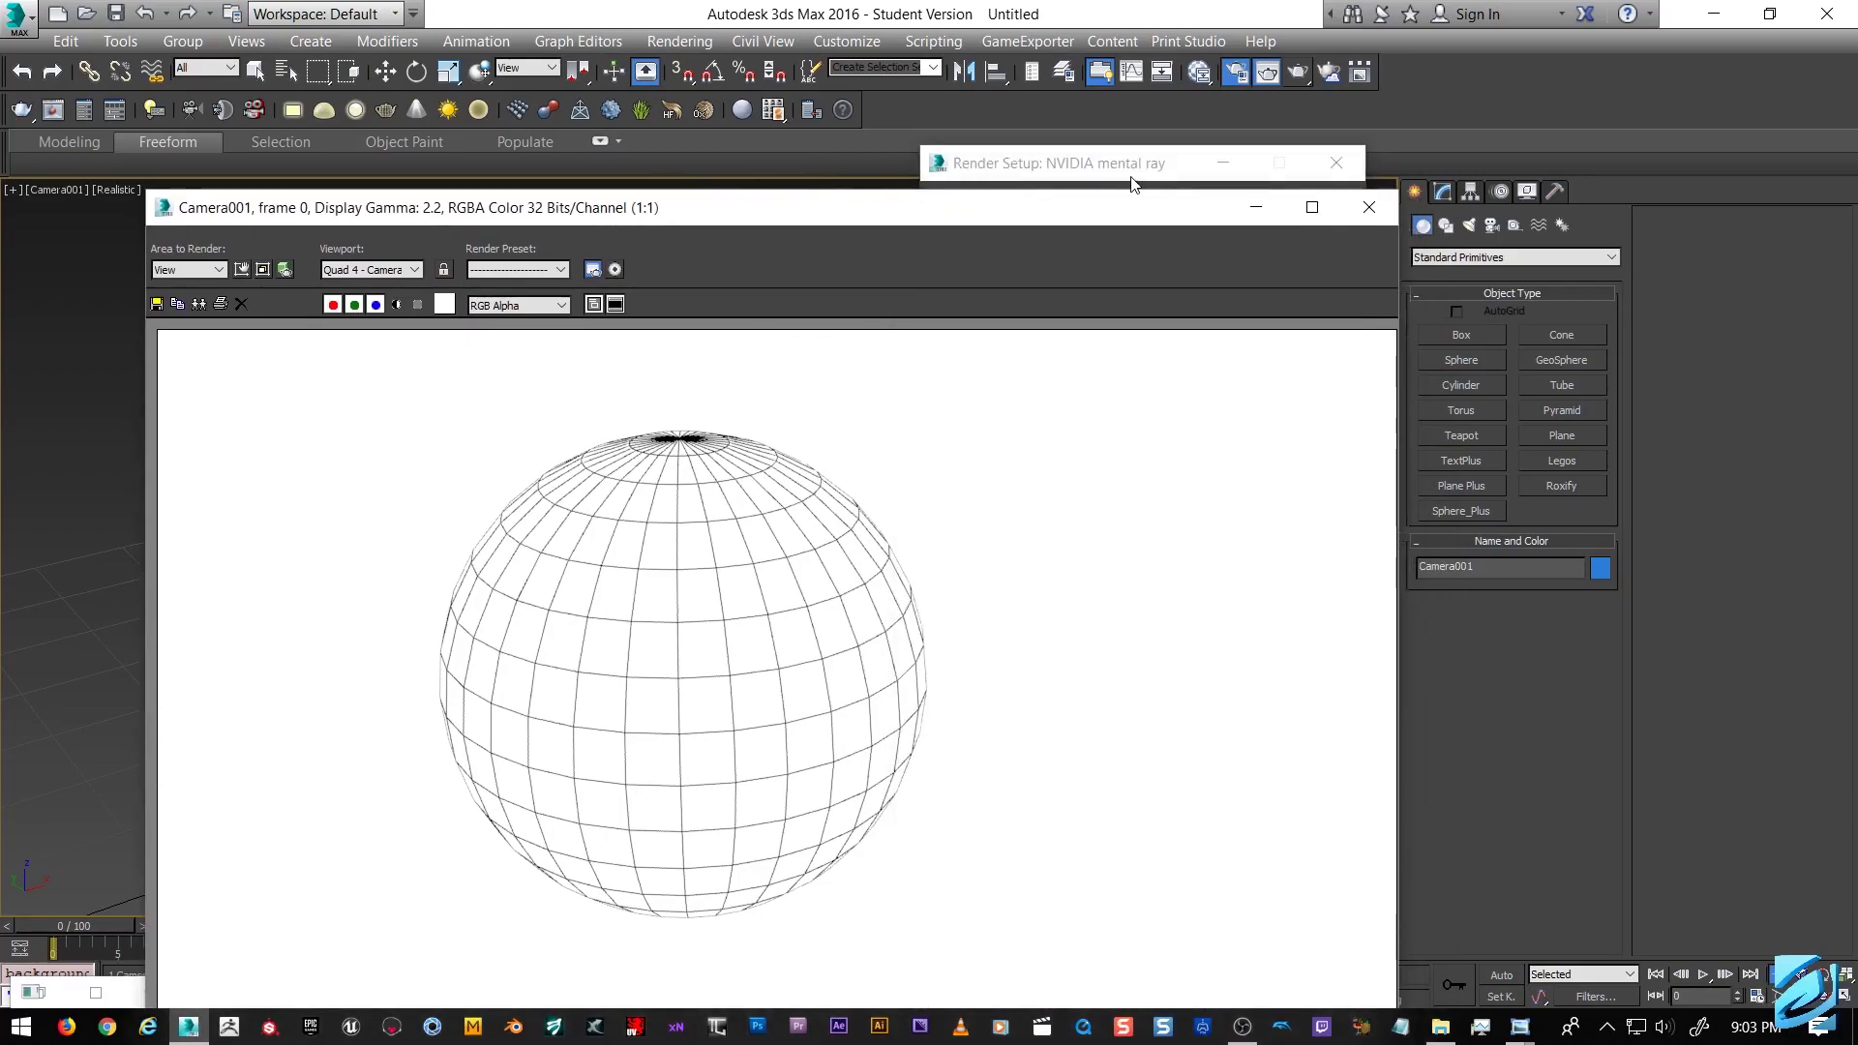
click(1074, 171)
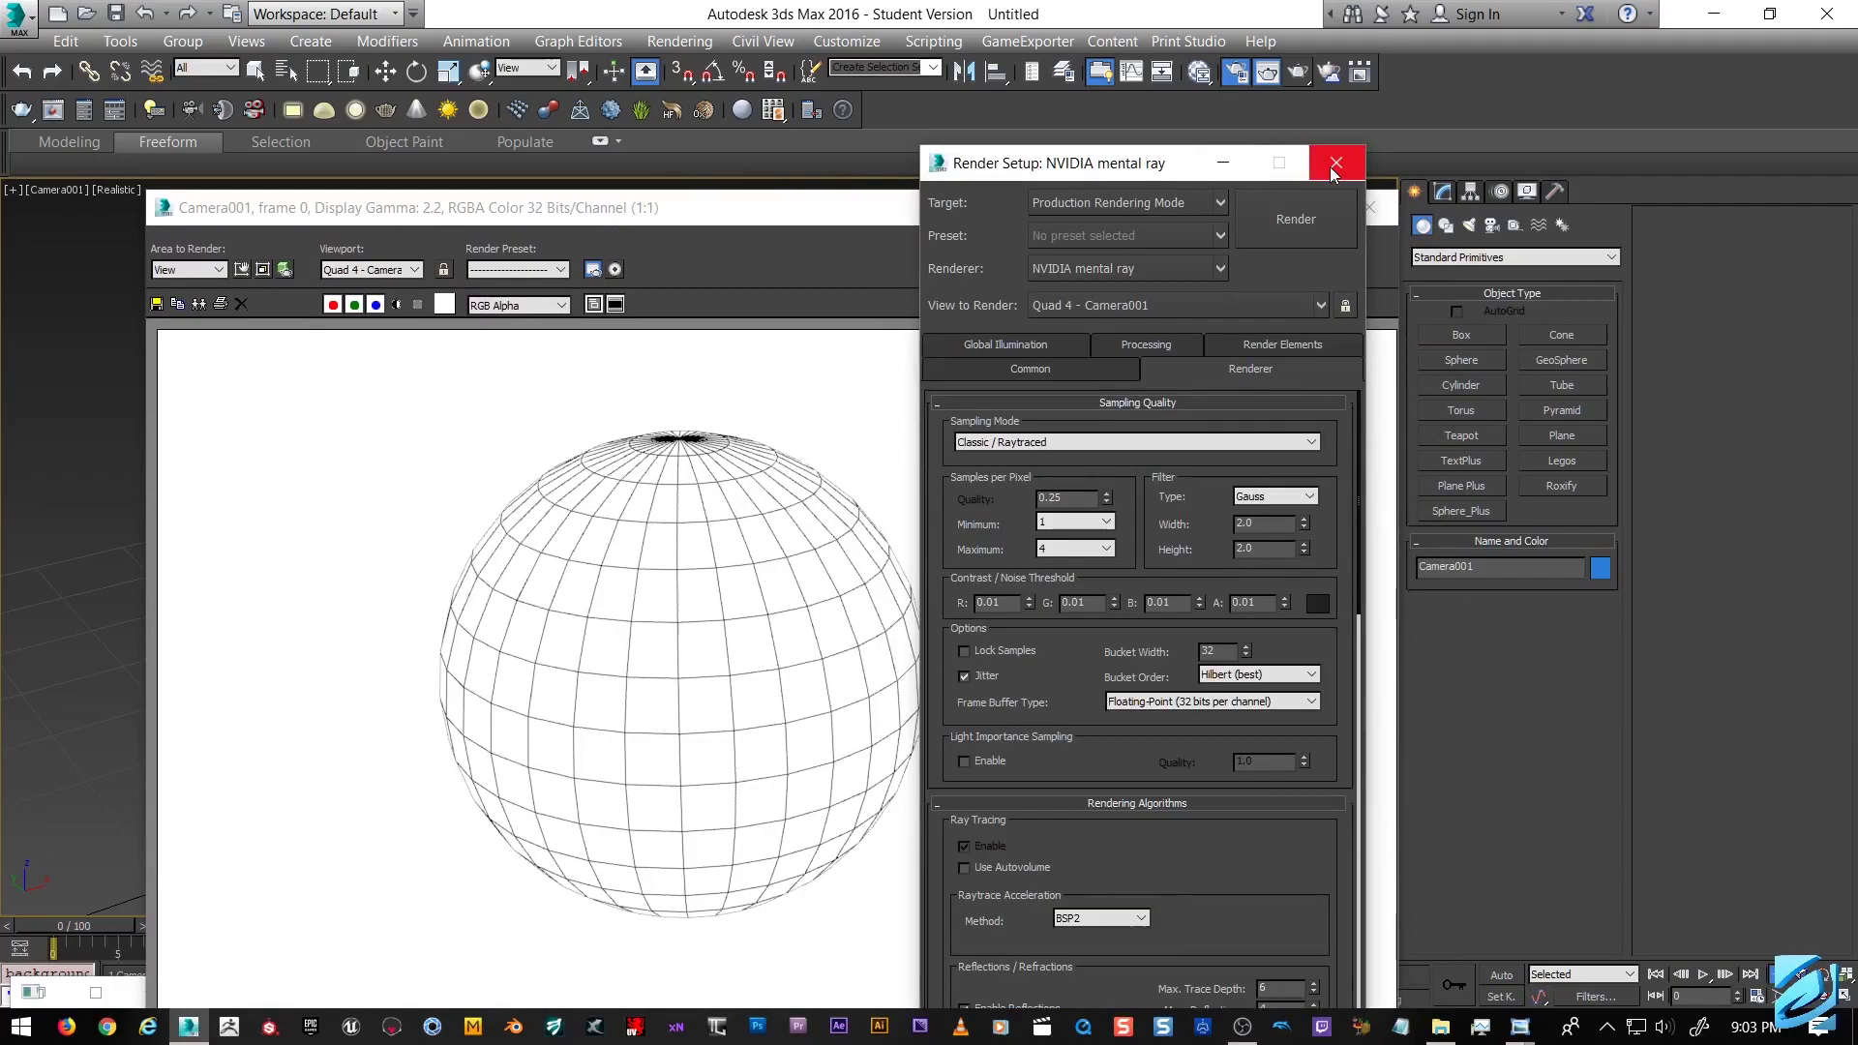
click(1335, 162)
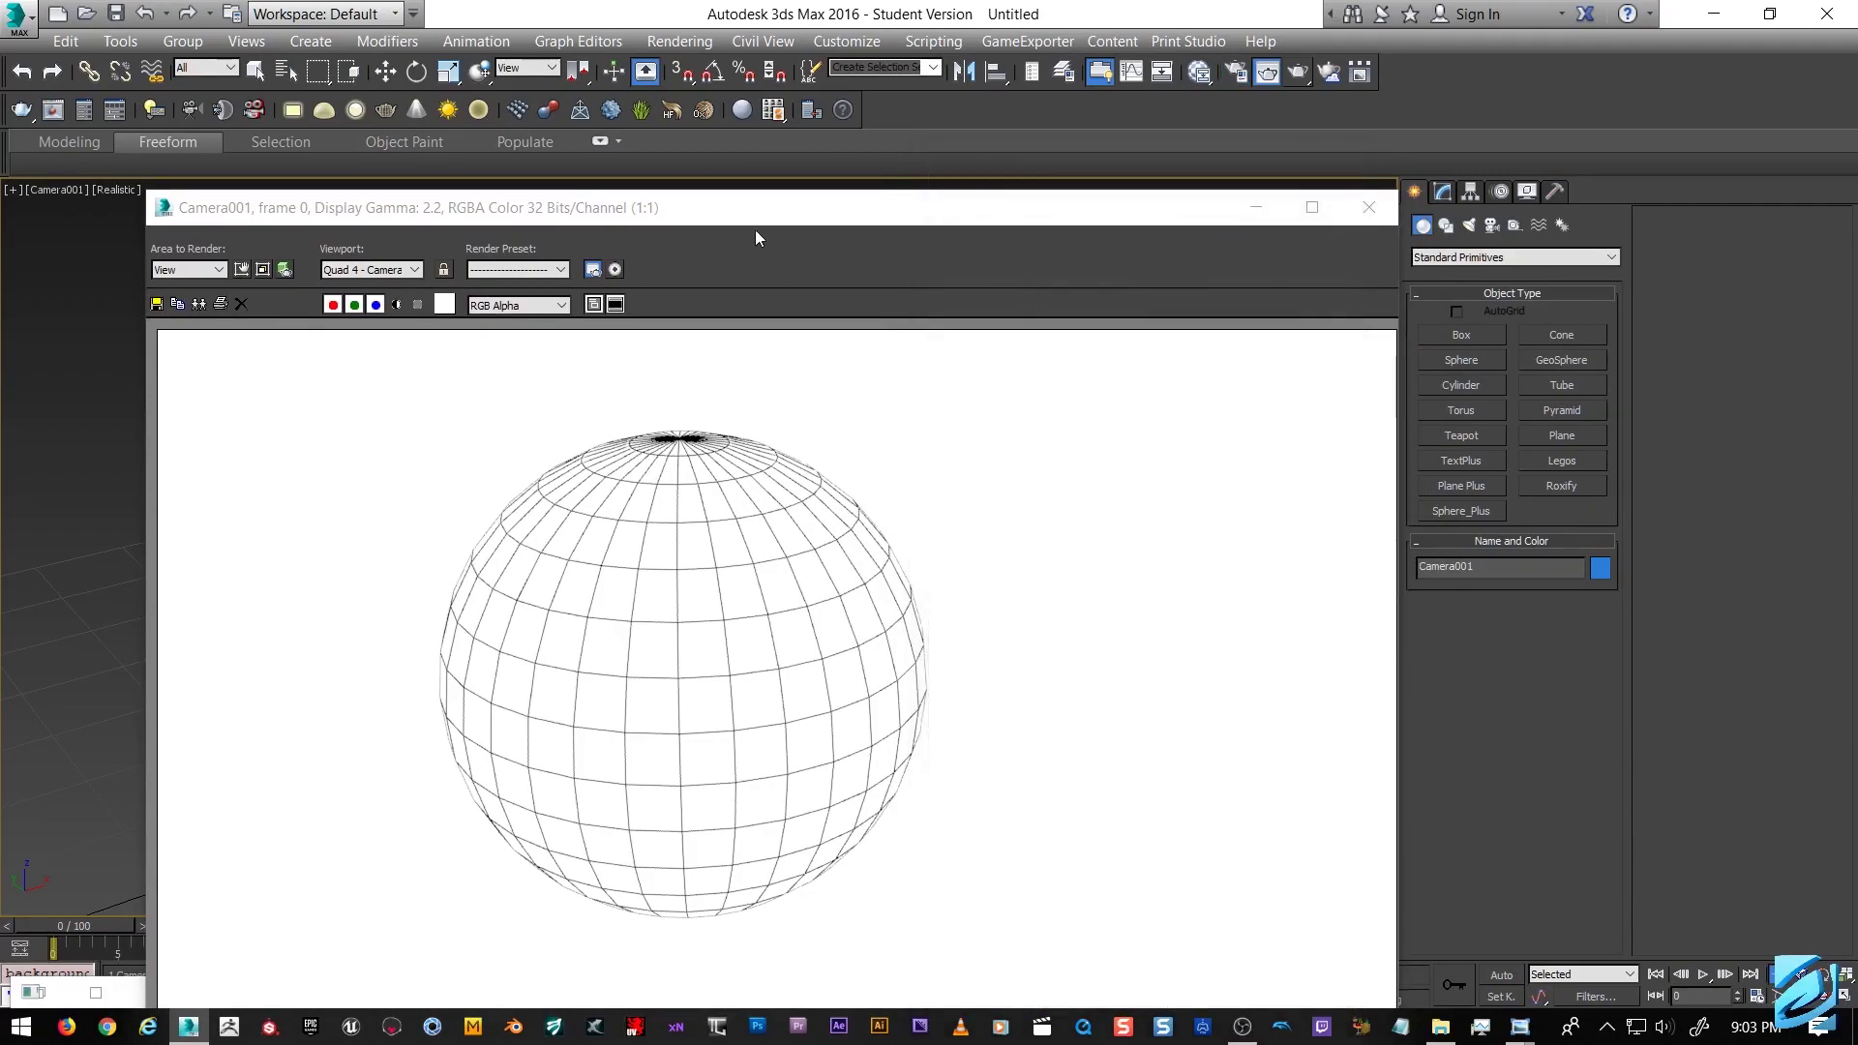
drag(770, 211, 817, 141)
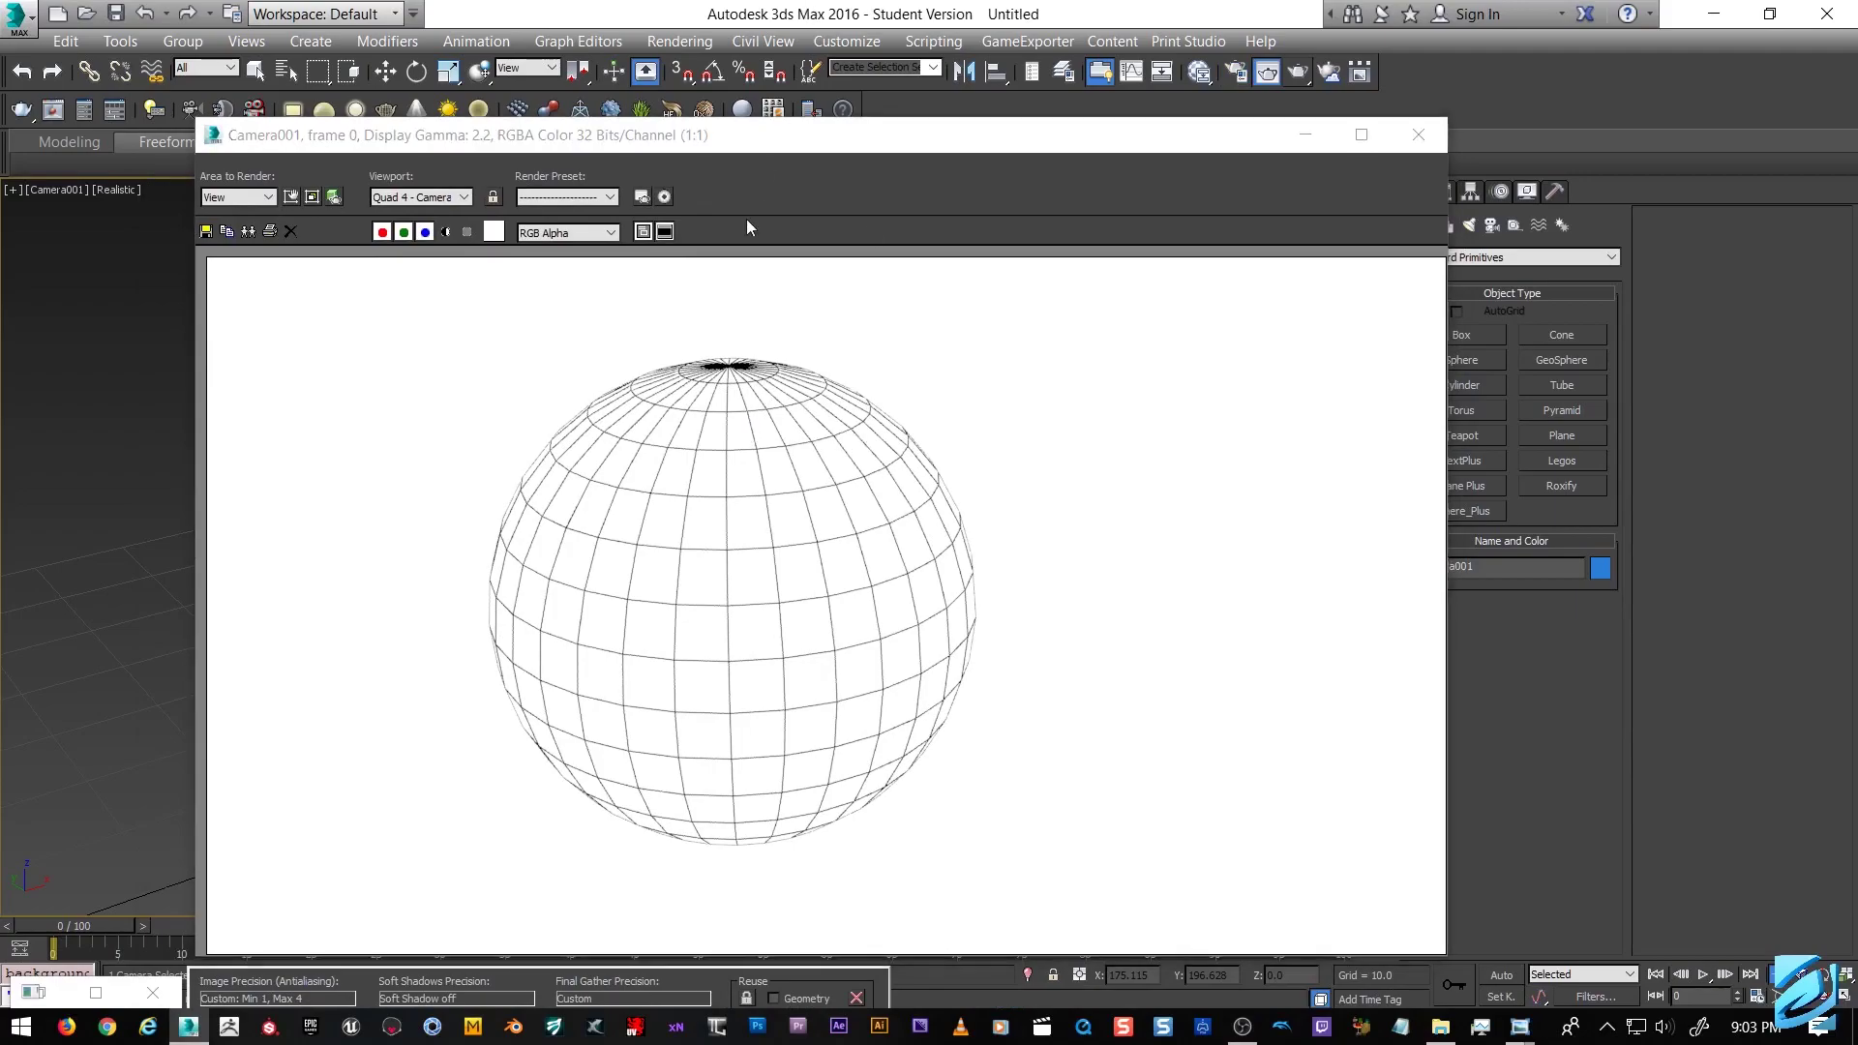
key(8)
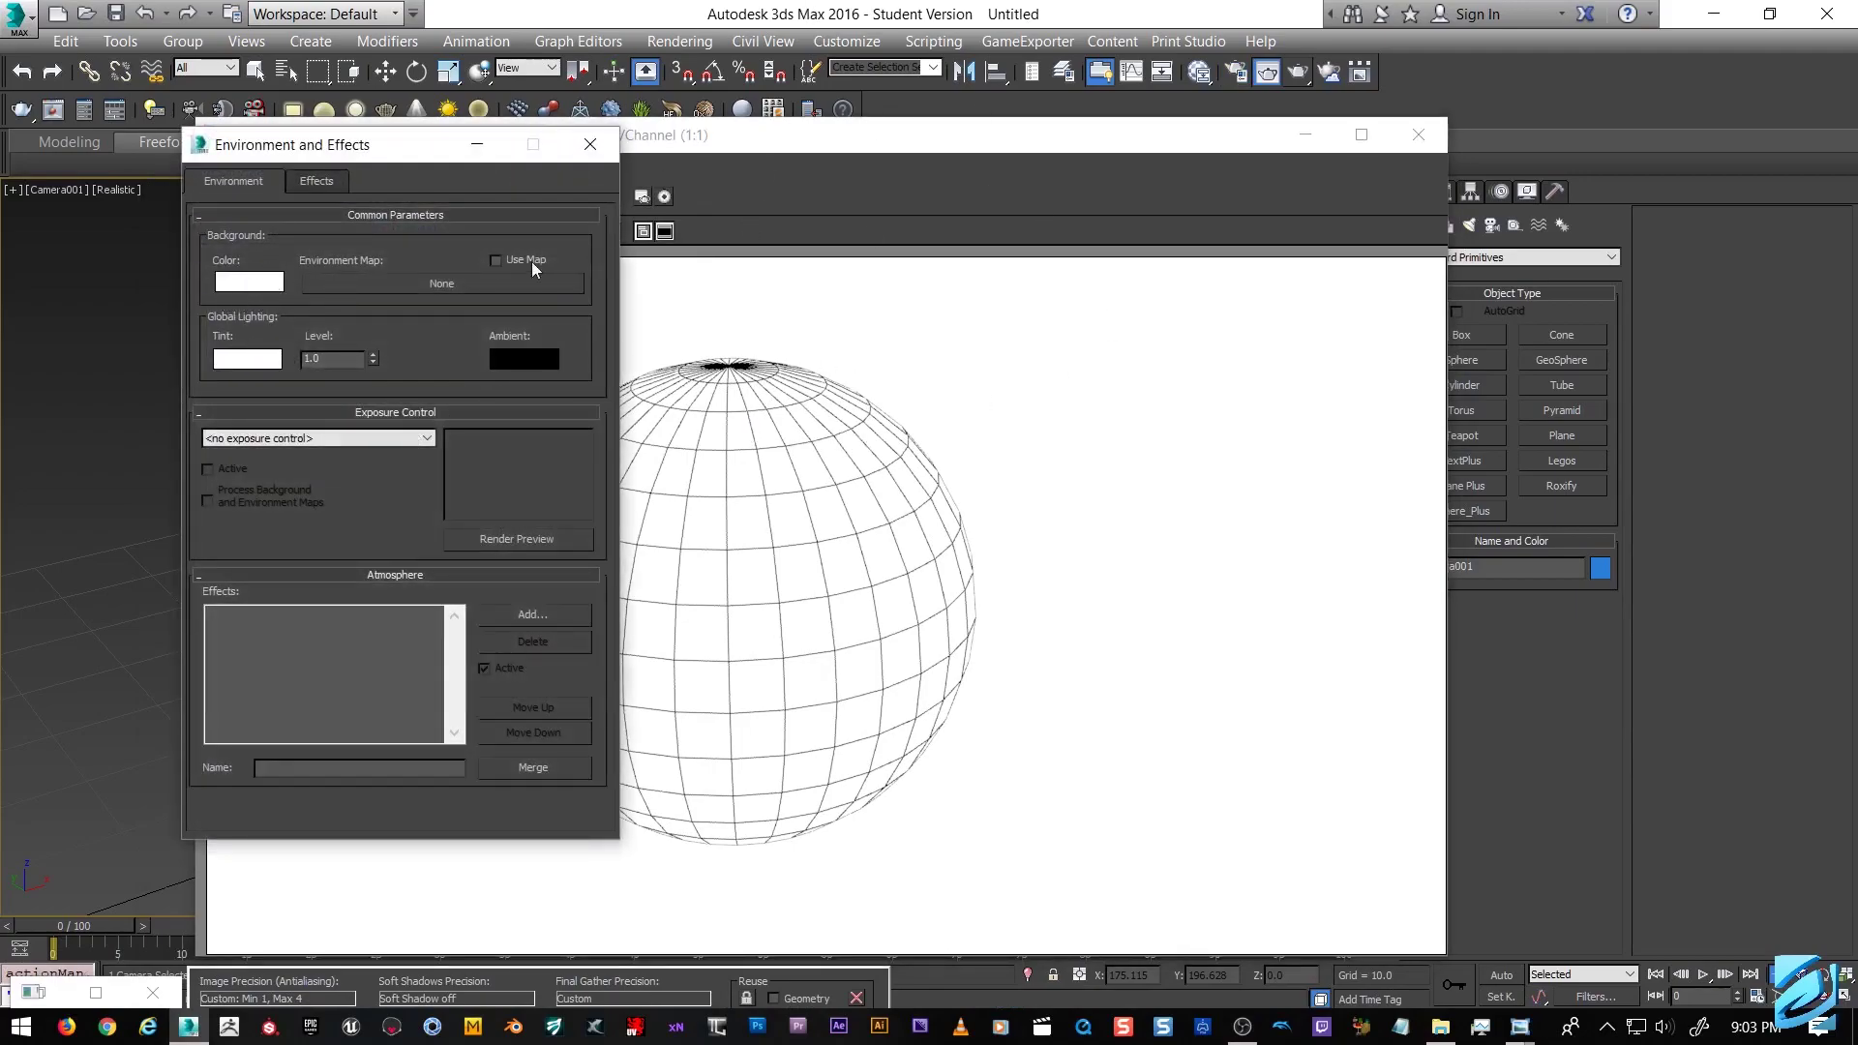
click(587, 145)
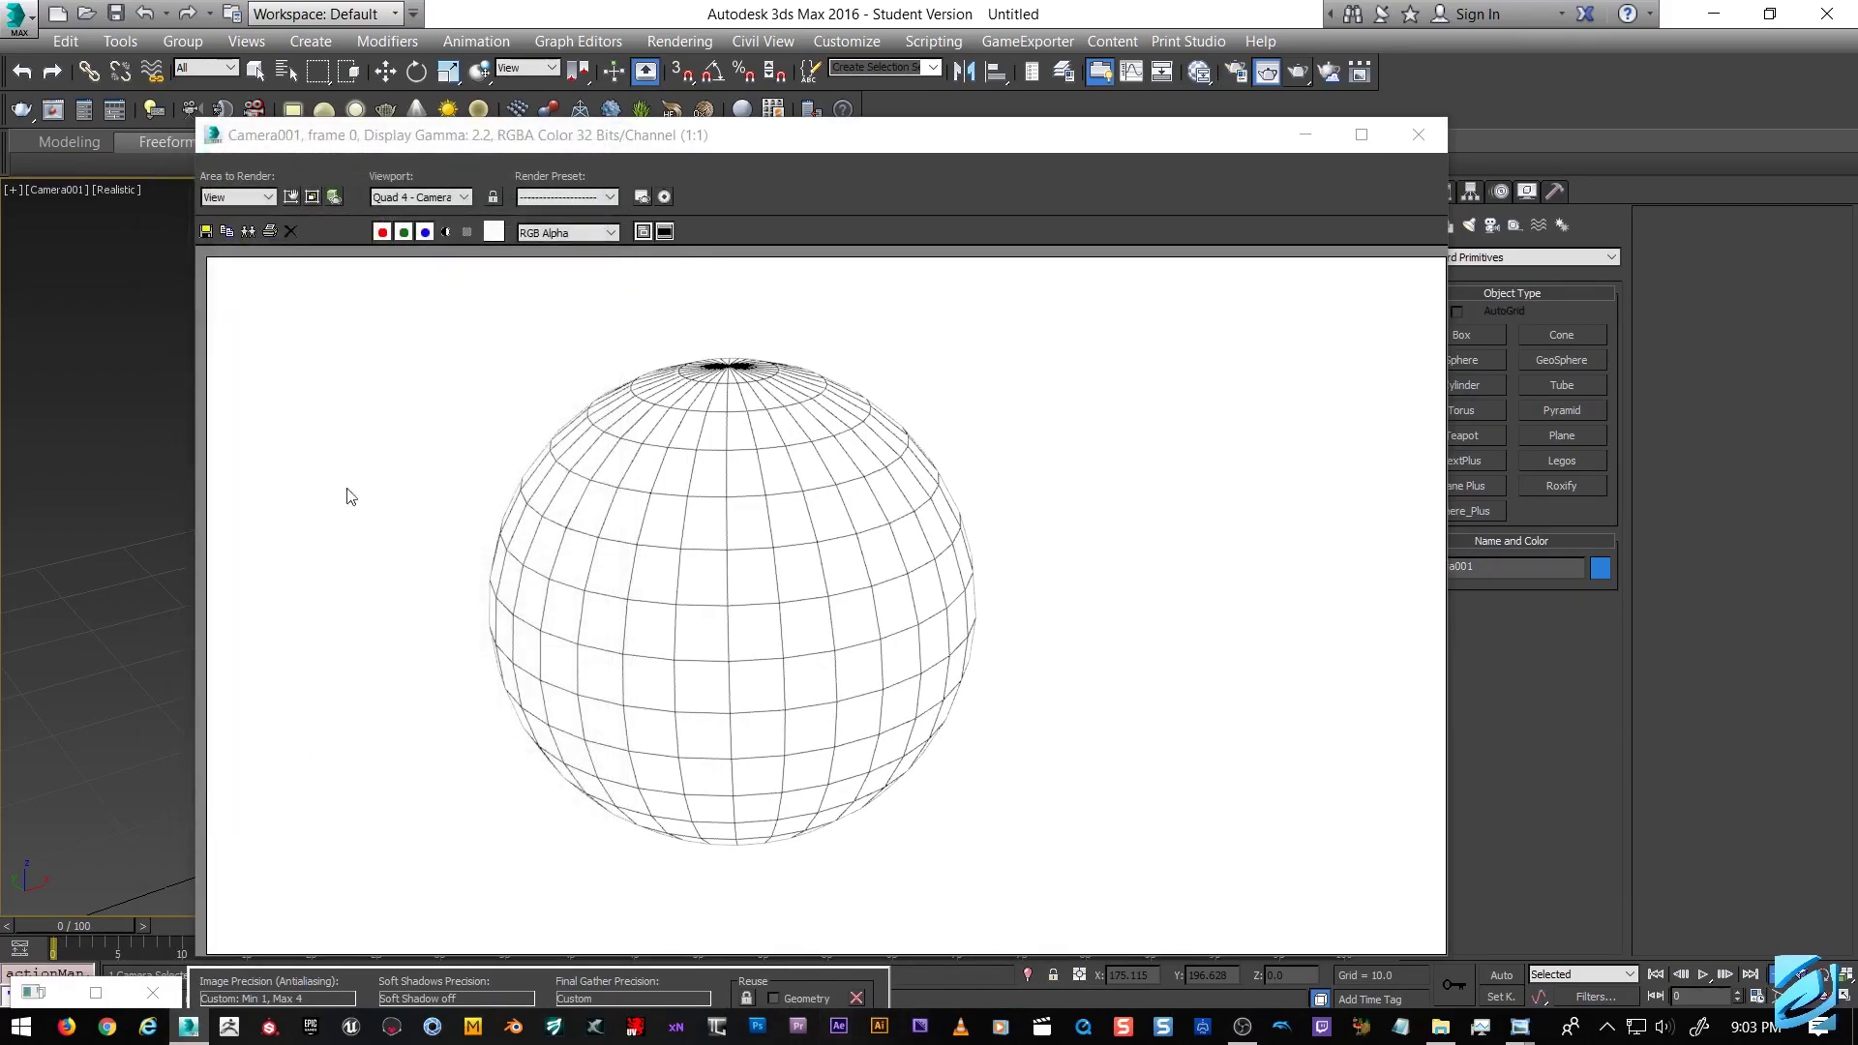
drag(1048, 143, 868, 124)
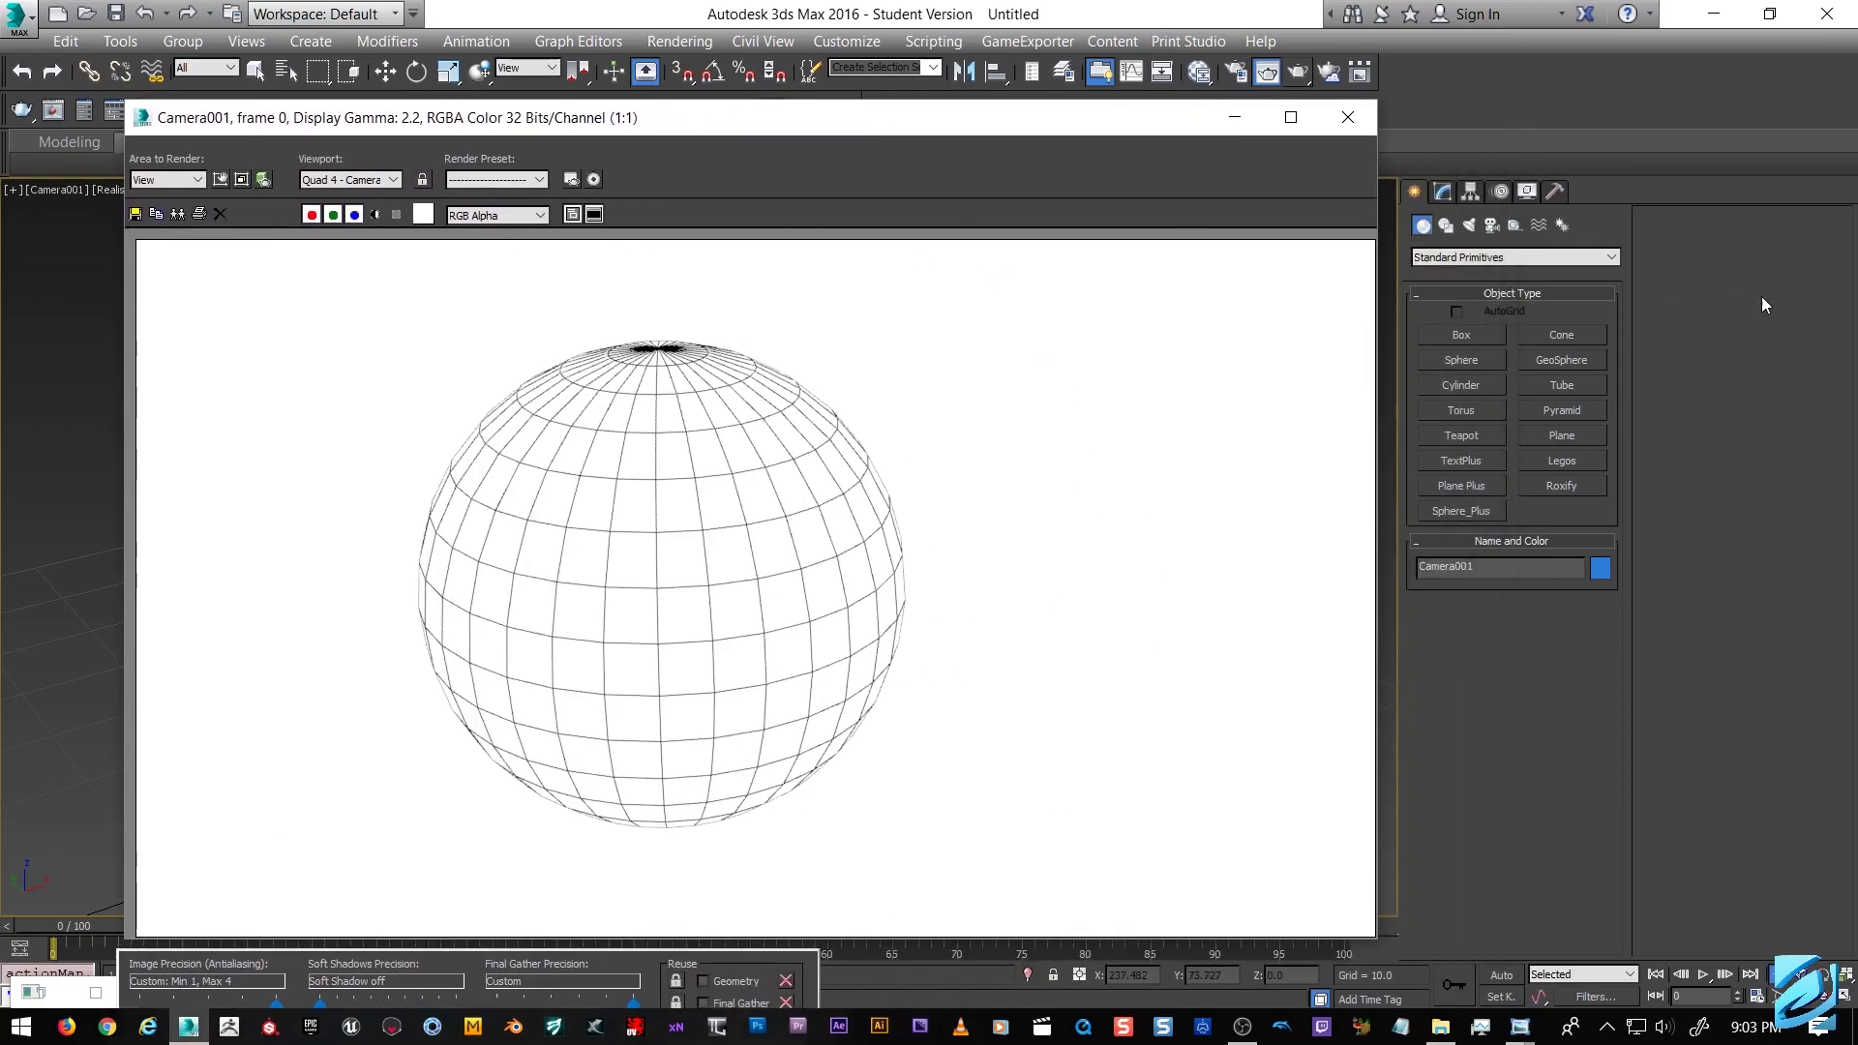